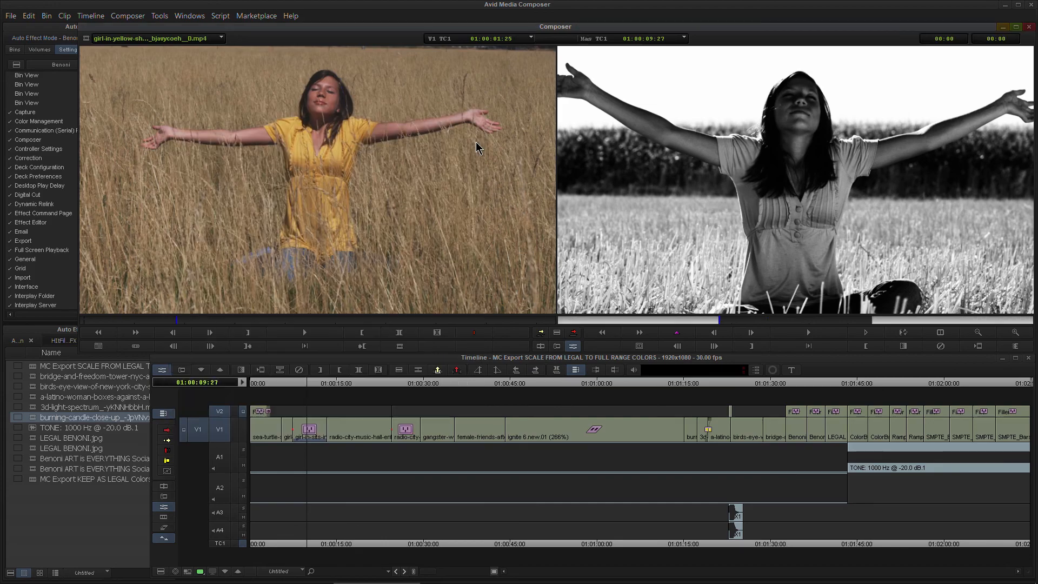
Set the Record monitor's display color space to REC709 [full range] and dismiss the export settings without changes
key(ctrl+shift+f)
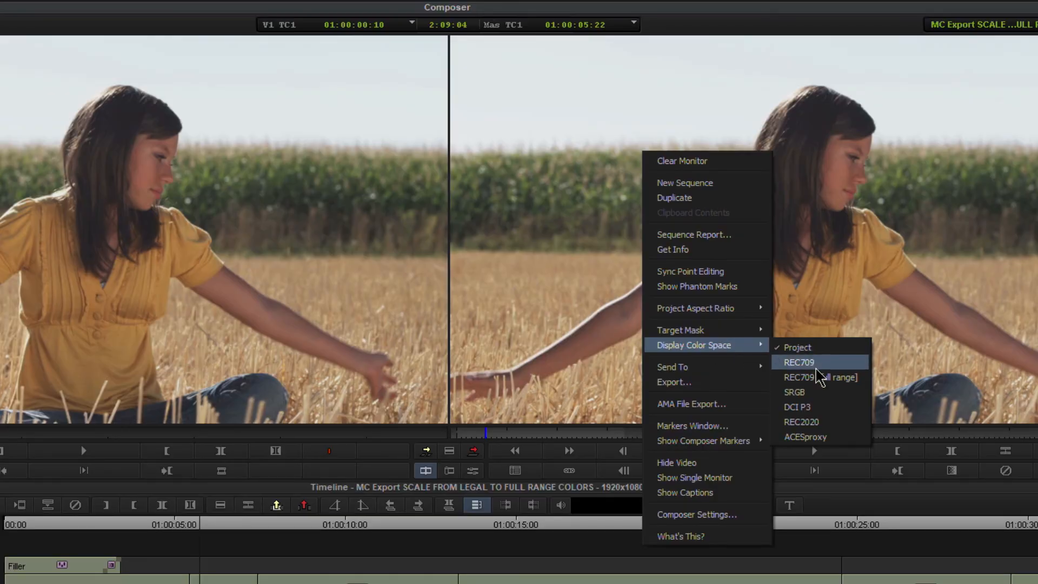
click(821, 377)
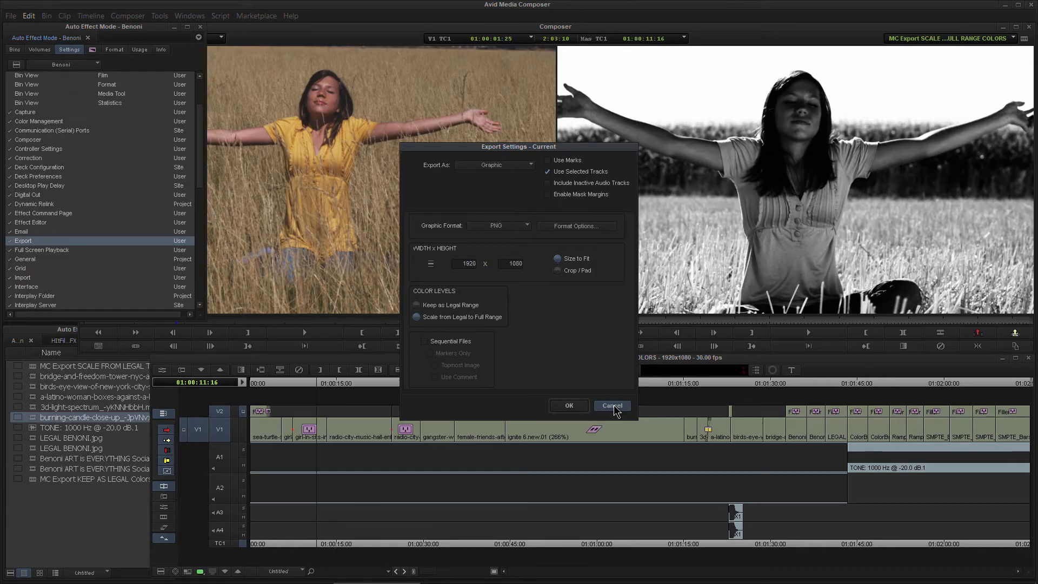
click(613, 406)
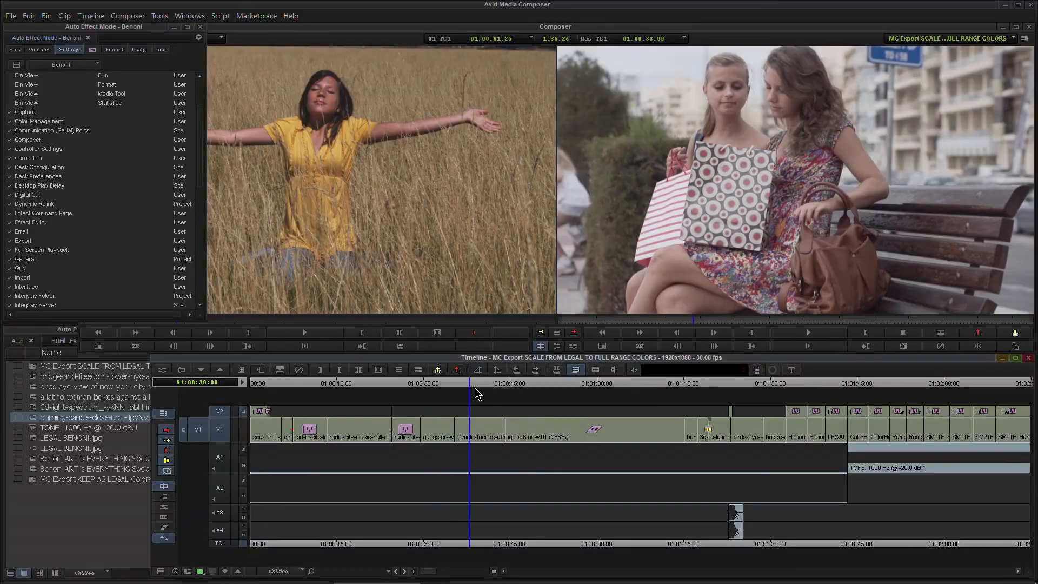
Scrub through the sequence's clips and return to the black-and-white wheat-field shot
drag(477, 393, 312, 398)
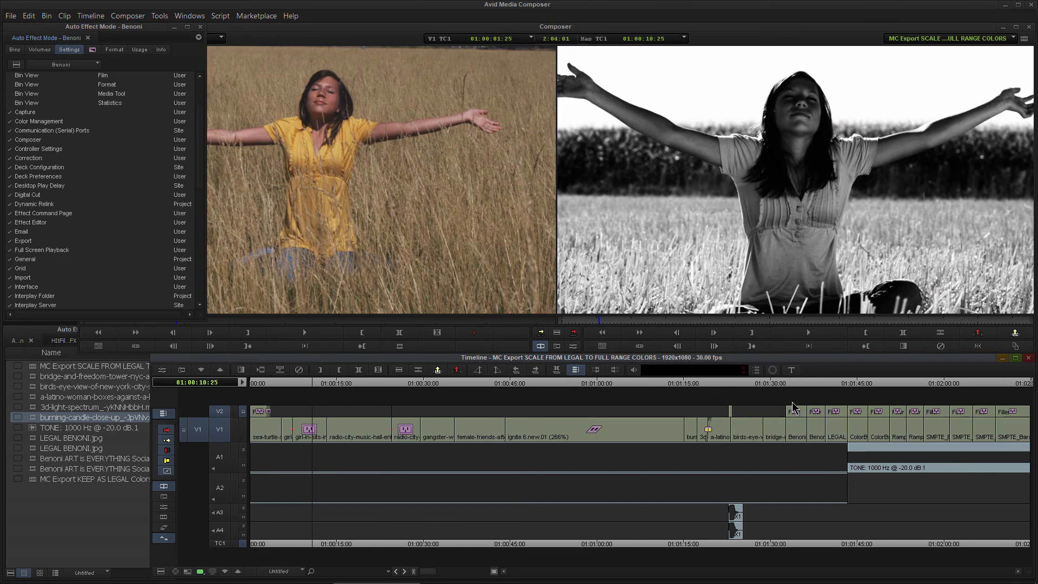
mouse_move(806, 393)
mouse_down()
mouse_move(909, 380)
mouse_move(1007, 387)
mouse_move(819, 385)
mouse_up()
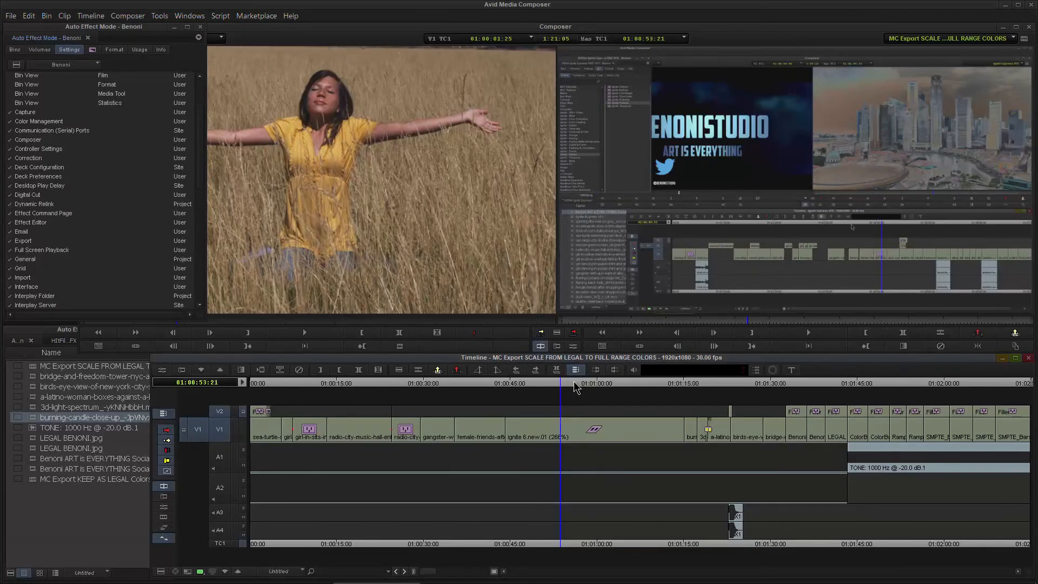
drag(574, 388, 317, 408)
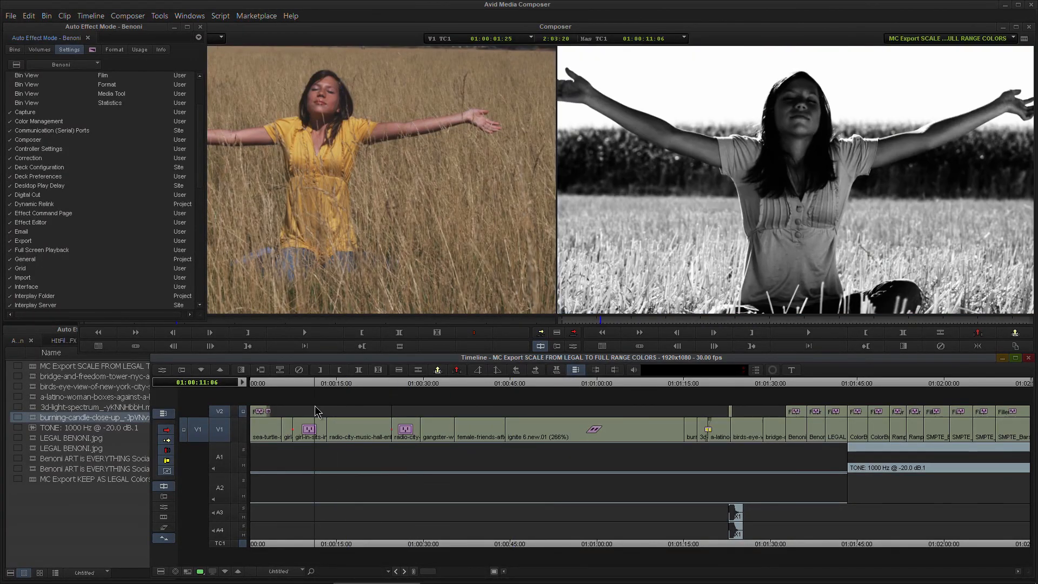
Switch to the browser and view the Avid Tech Talk webcast on Media Composer color space management
click(490, 206)
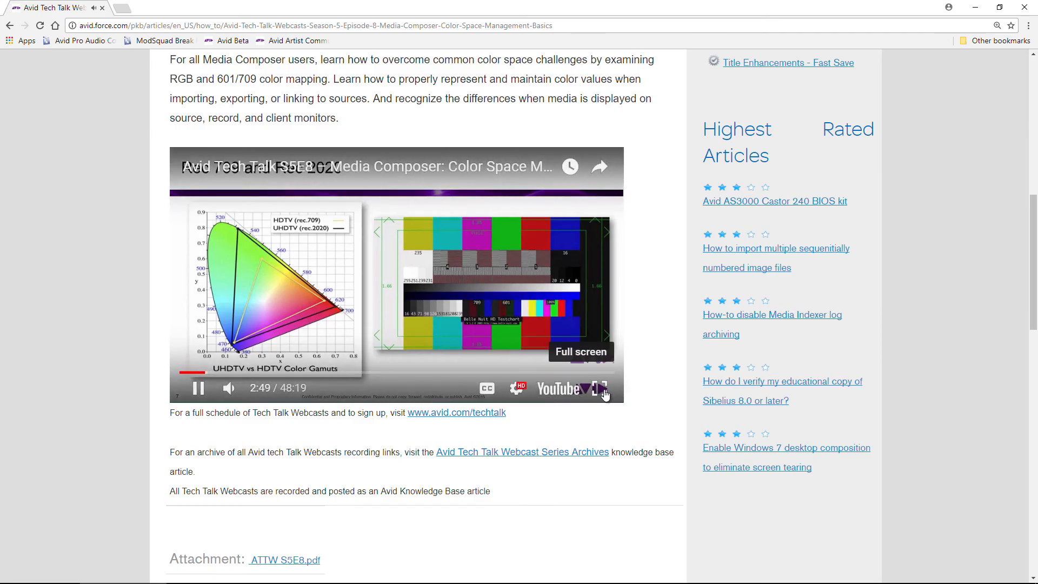
click(599, 339)
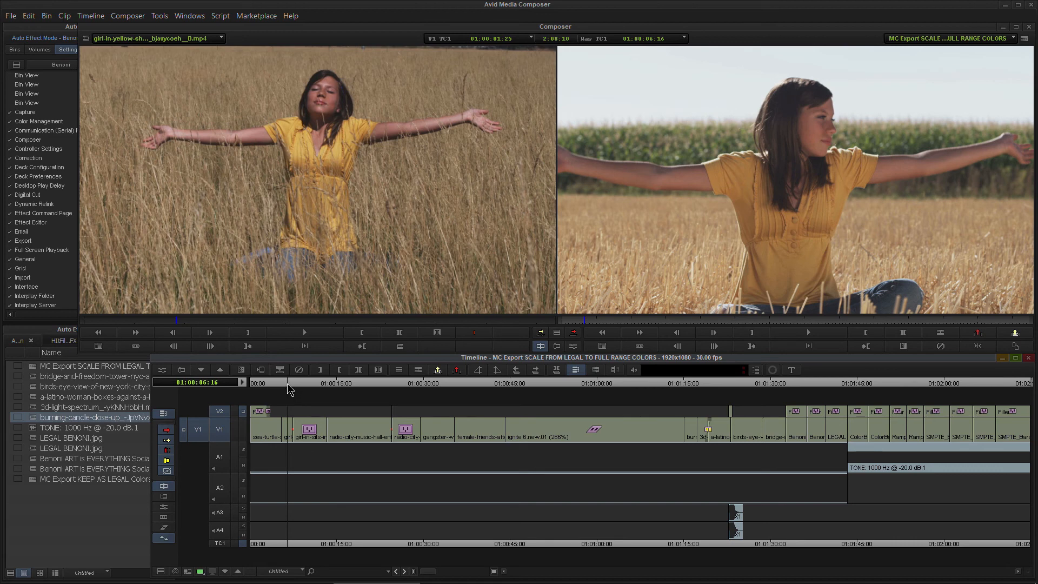
Park the sequence on the color wheat-field shot and play the girl-in-yellow source clip full screen
click(276, 390)
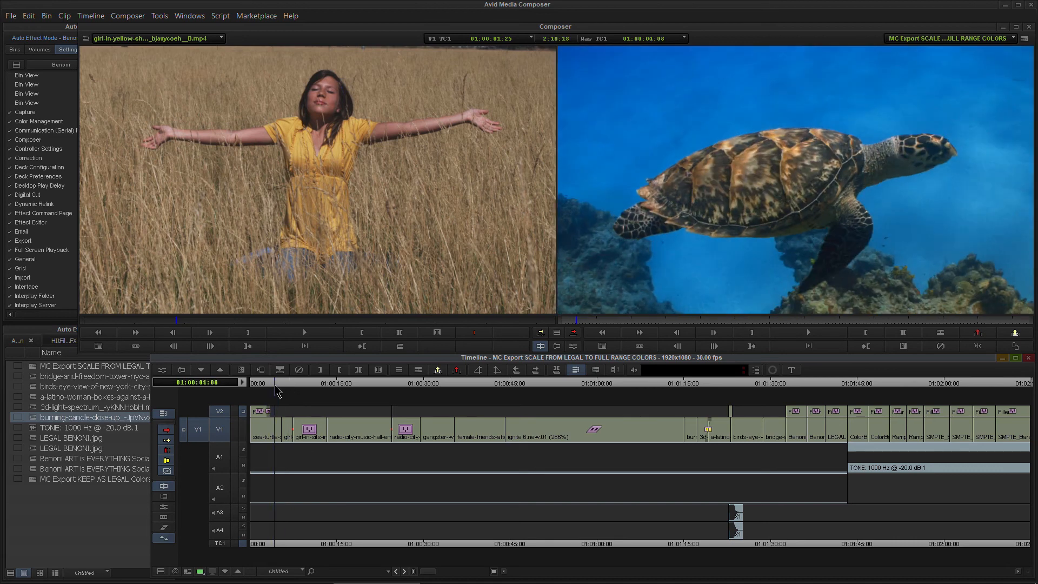
click(290, 391)
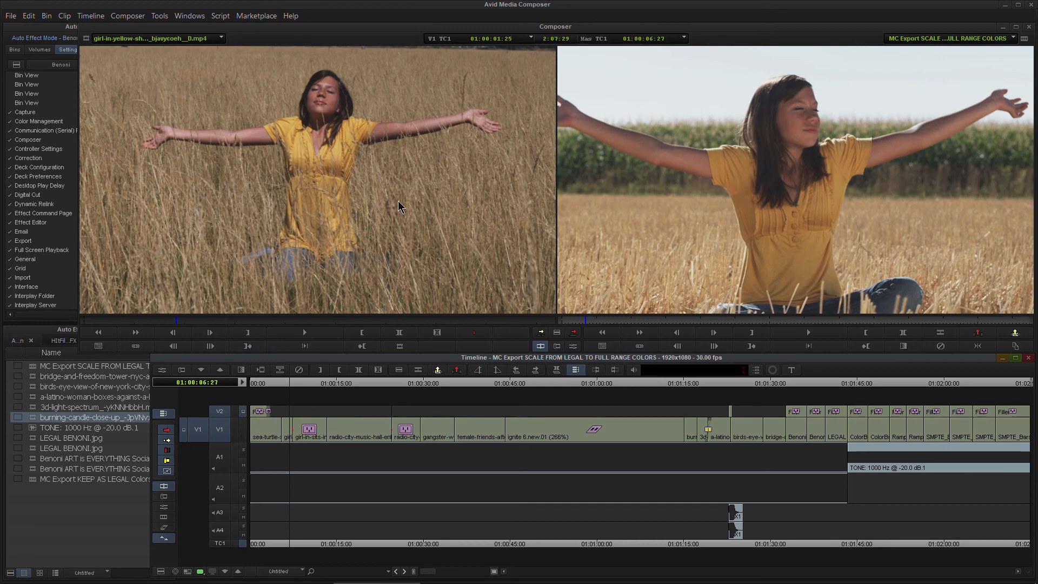
click(337, 198)
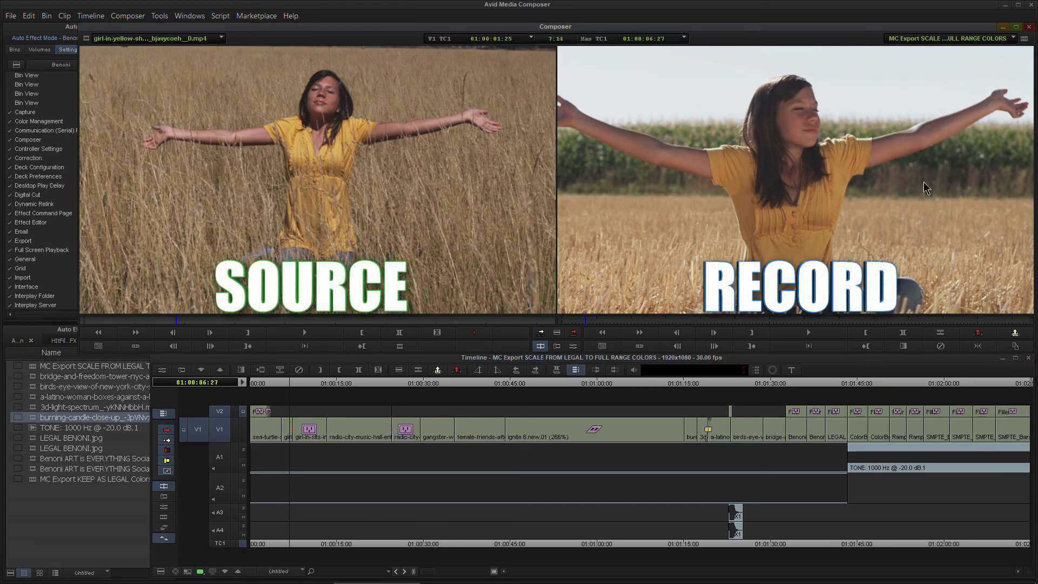
key(ctrl+shift+f)
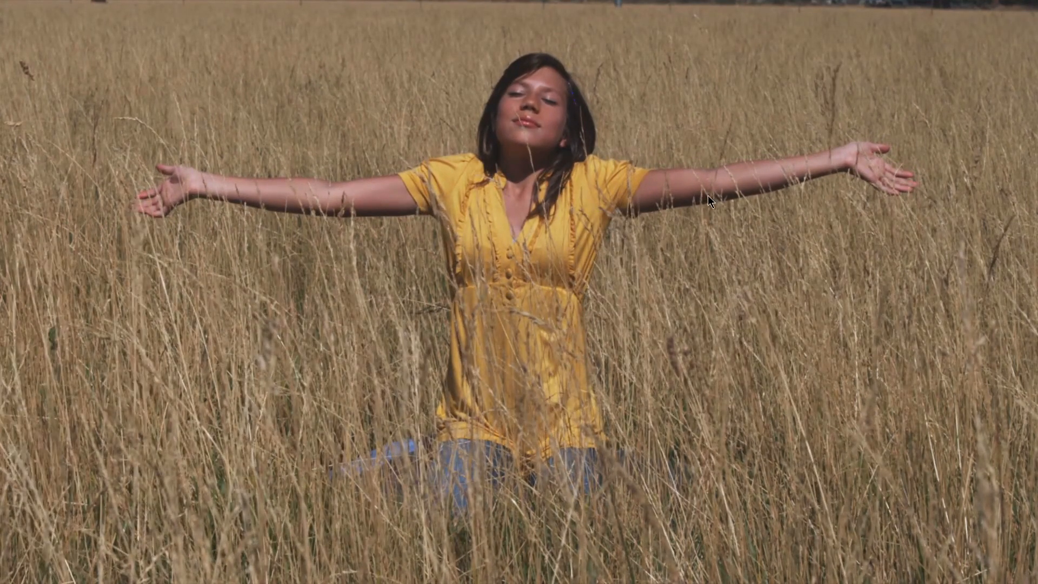
key(space)
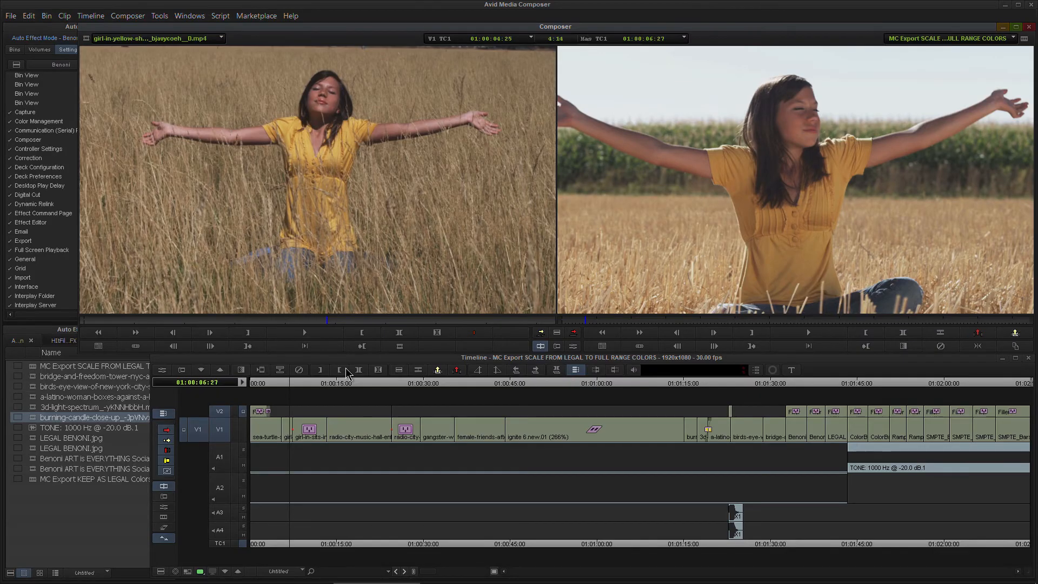
Move to the black-and-white wheat-field clip in the sequence, view its frame full screen, and return to the editing layout
click(288, 385)
drag(289, 385, 318, 385)
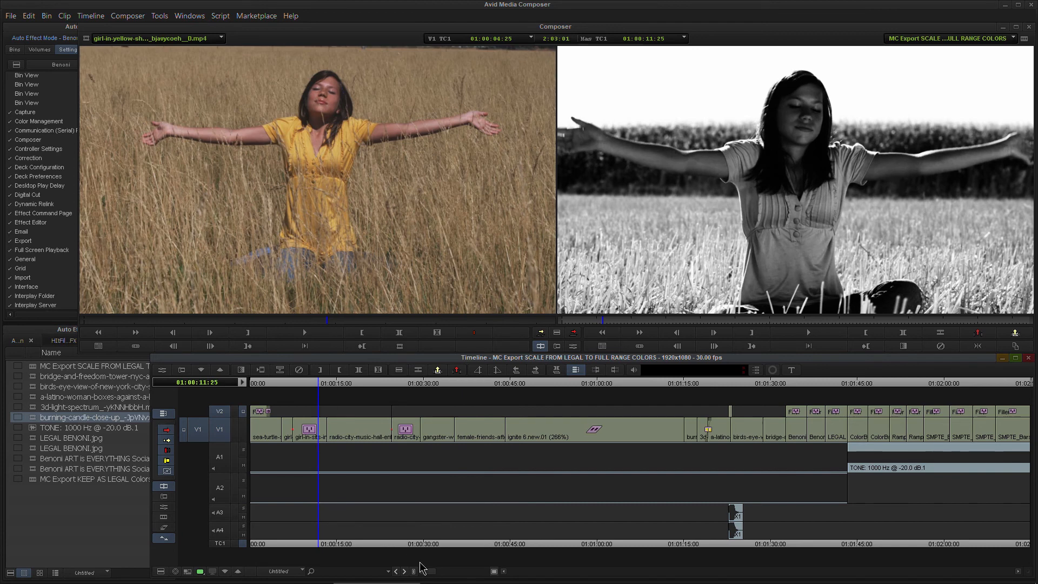
drag(427, 572, 483, 562)
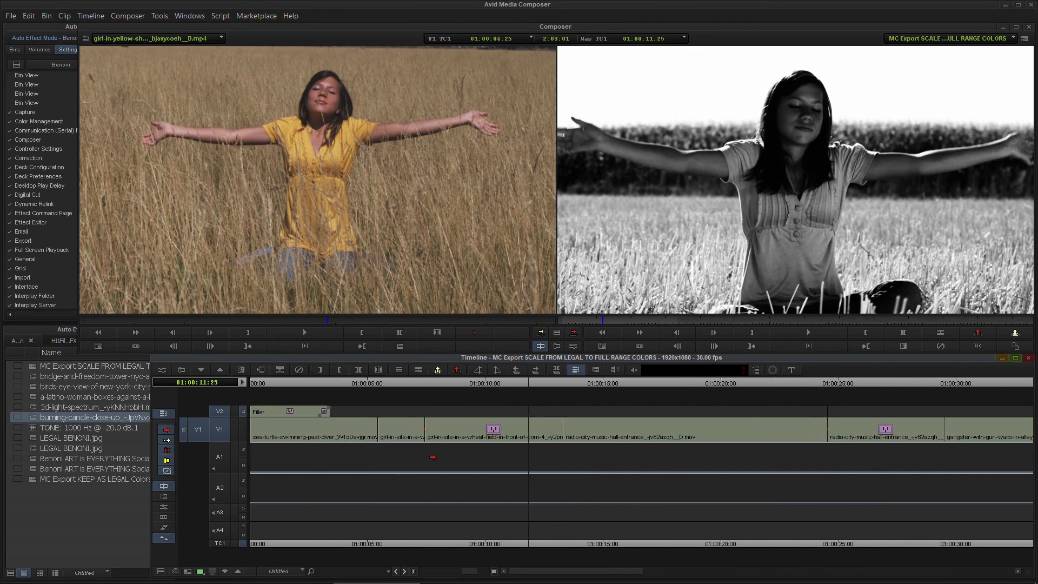
click(493, 429)
click(573, 347)
key(ctrl+shift+f)
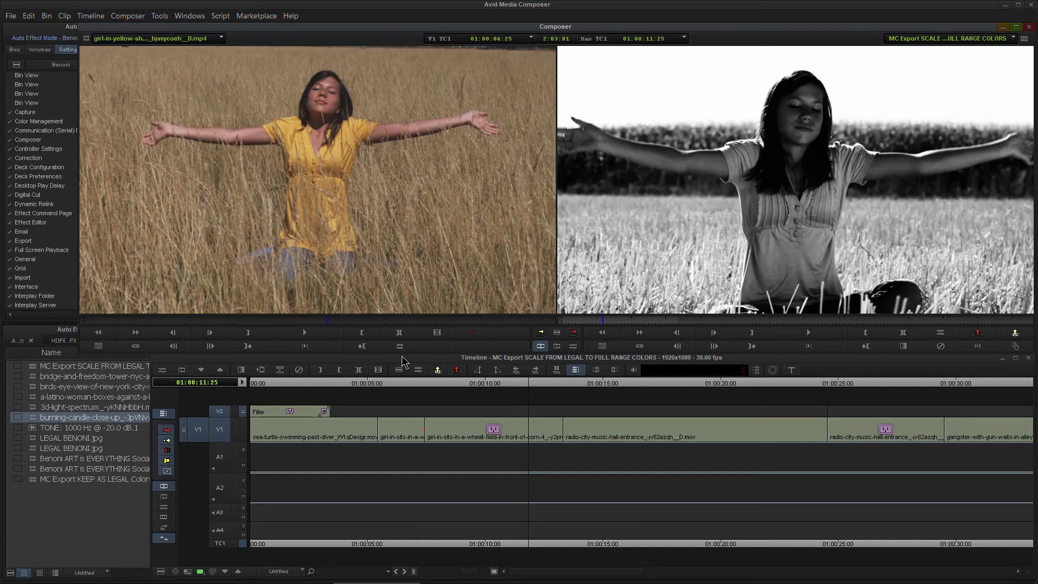
key(ctrl+shift+f)
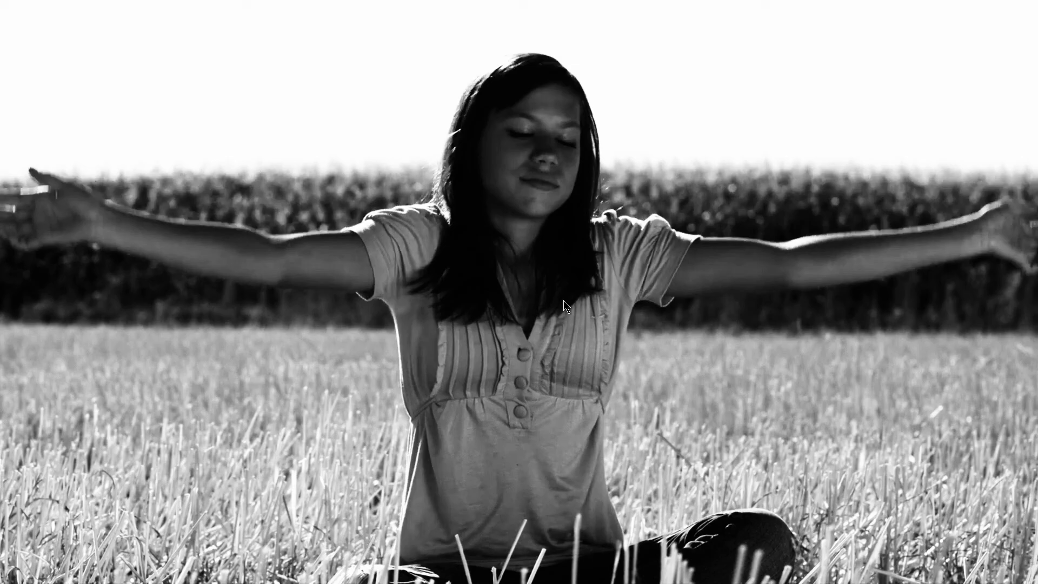
key(Escape)
Set the Full Screen Playback display color space to REC709 and check the black-and-white frame full screen
click(31, 32)
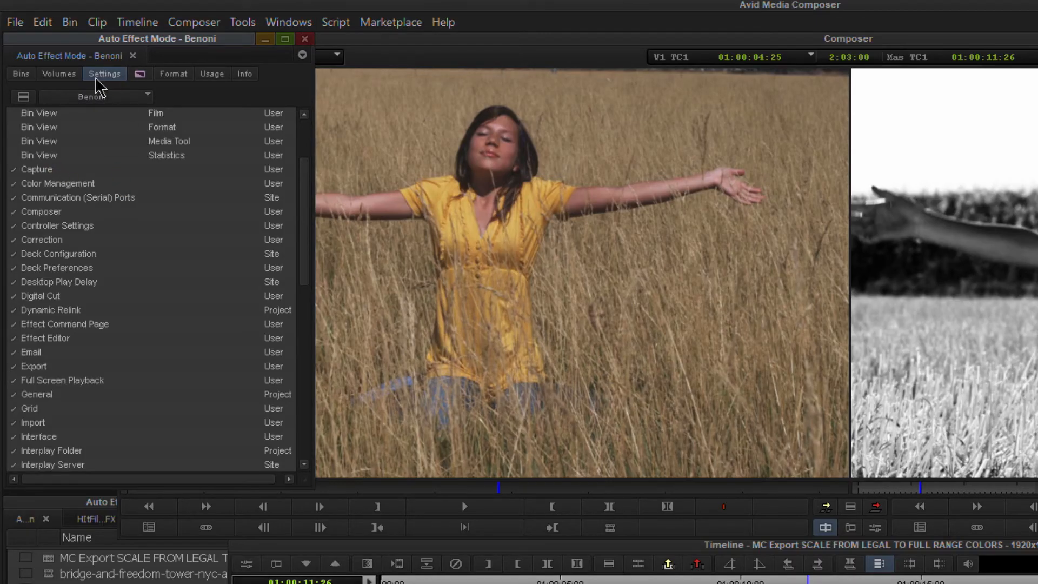
scroll(40, 325, down, 1)
click(73, 361)
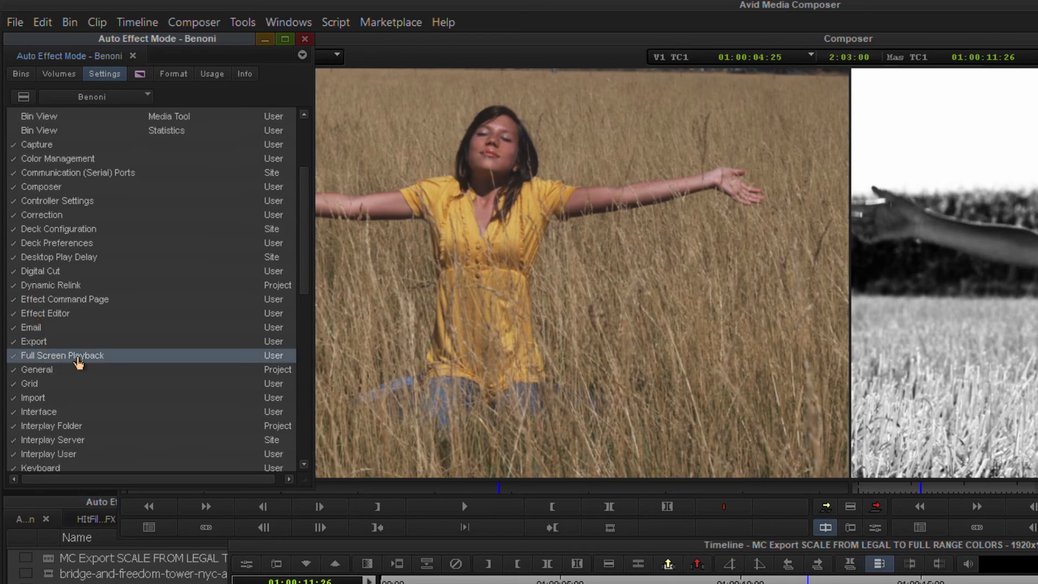
double_click(78, 362)
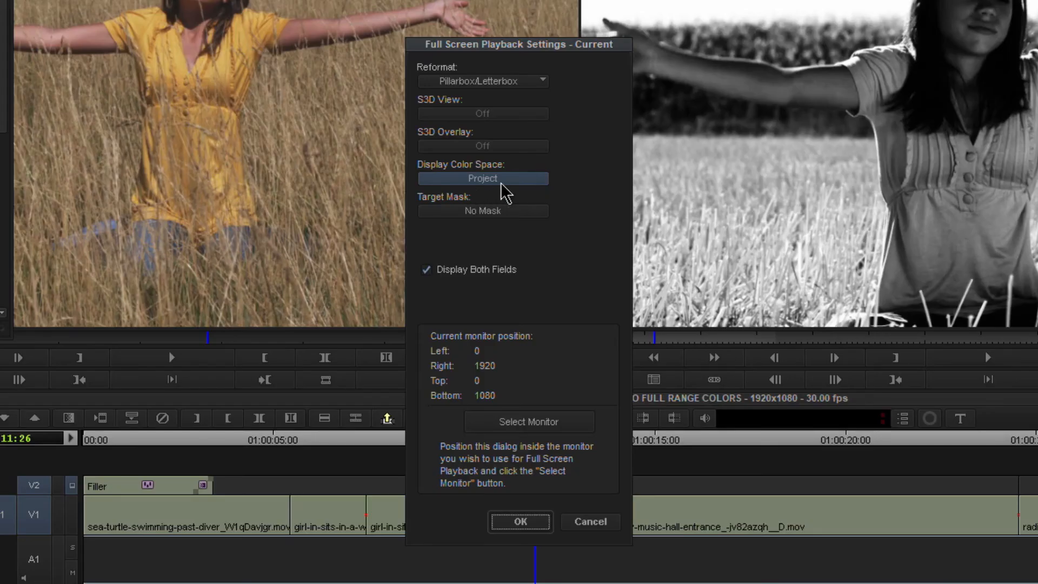
click(507, 222)
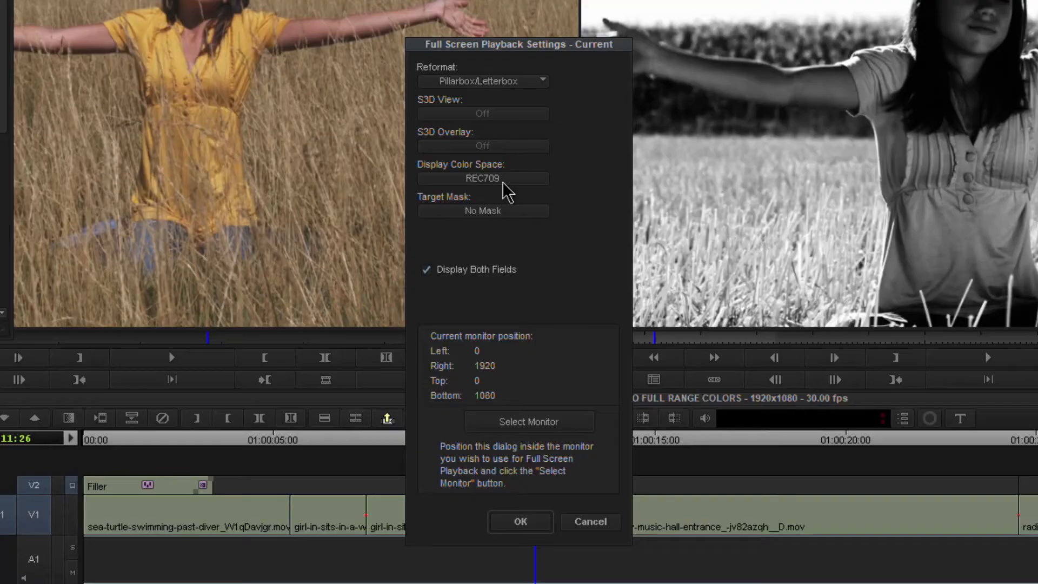
click(503, 180)
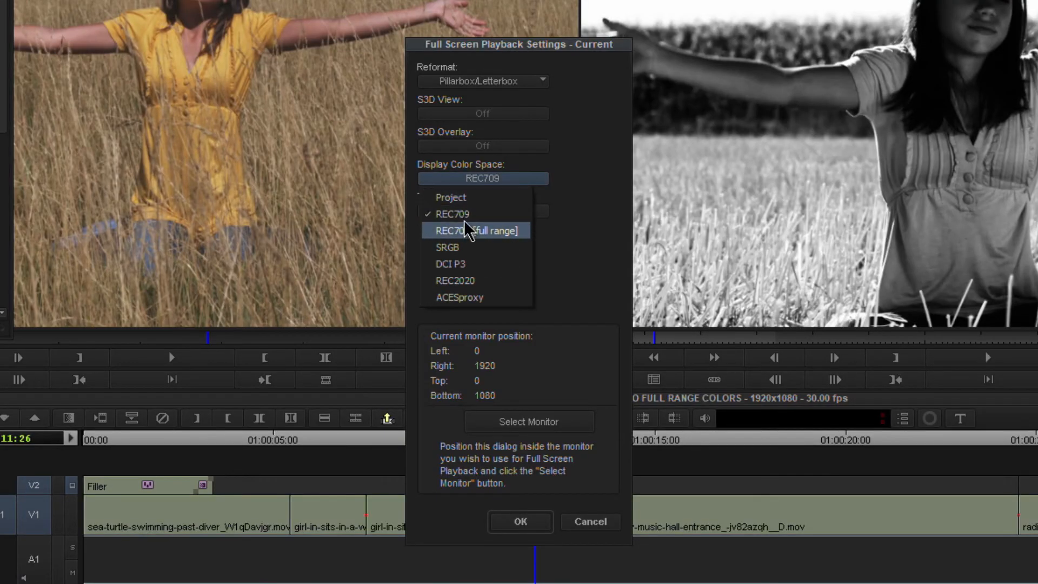
click(463, 214)
click(535, 526)
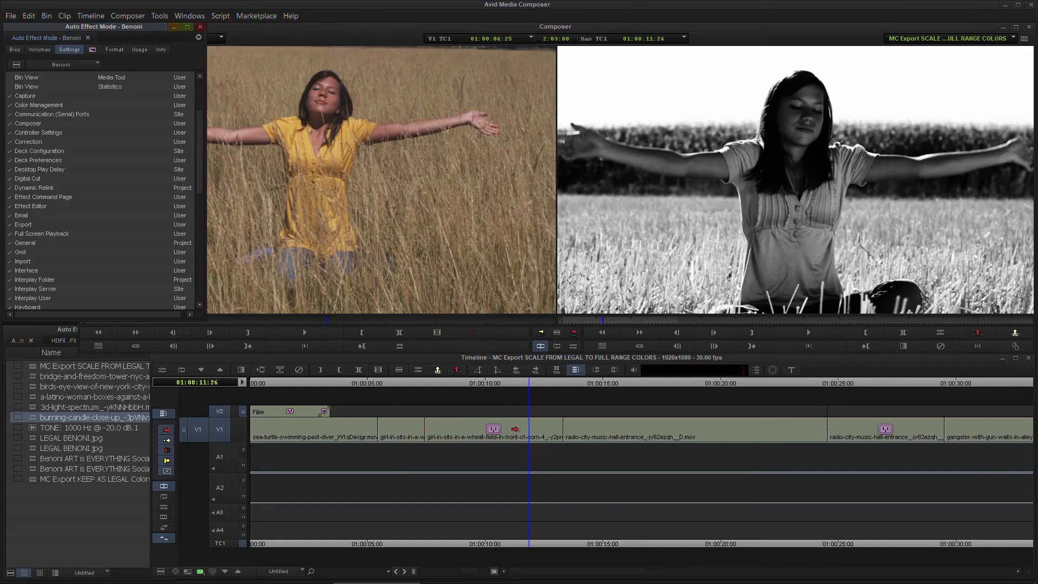
key(ctrl+shift+f)
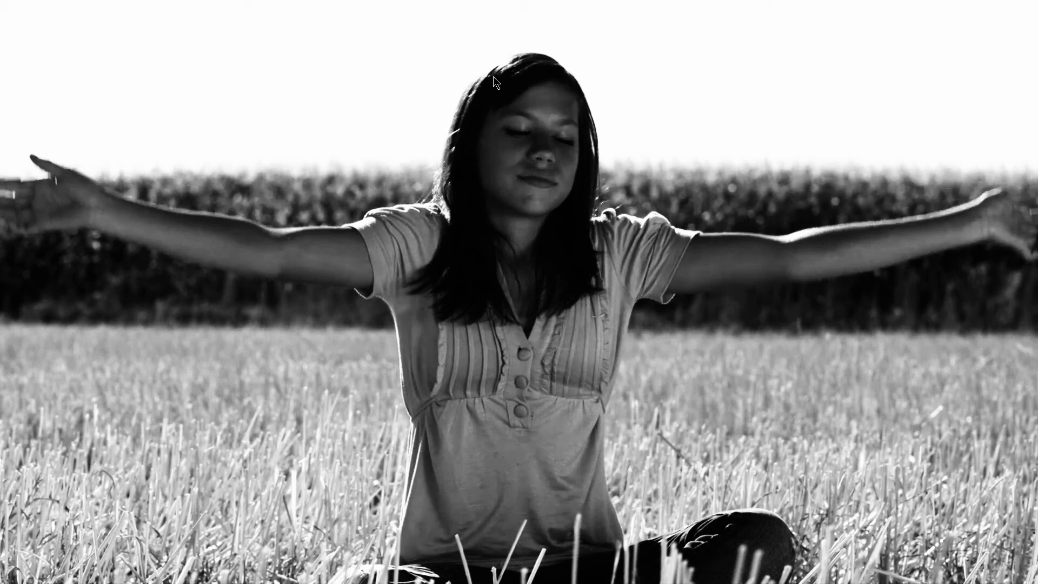
key(Escape)
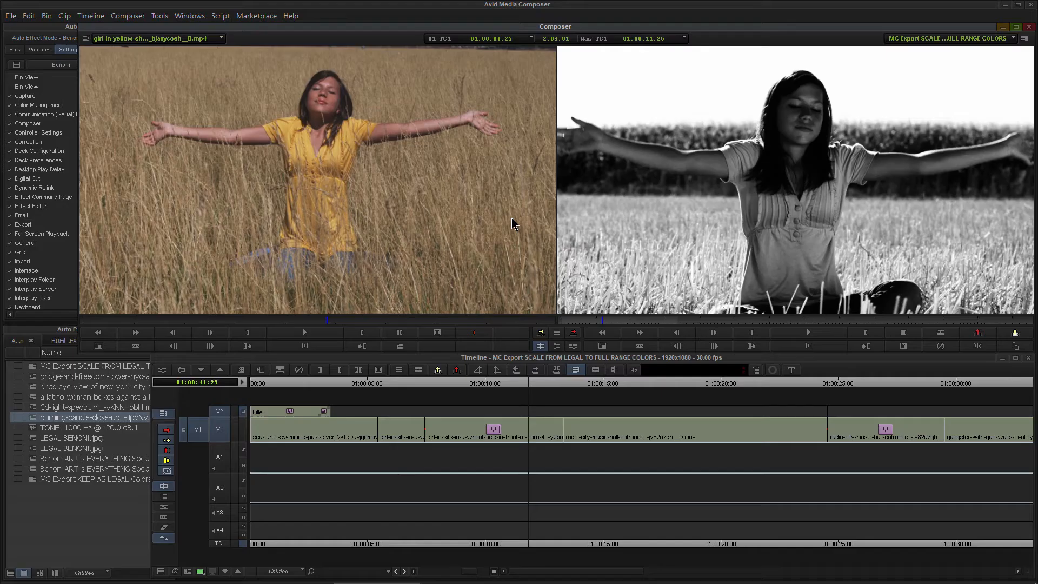
Change the Full Screen Playback display color space to REC709 [full range] and compare the frame full screen
double_click(38, 234)
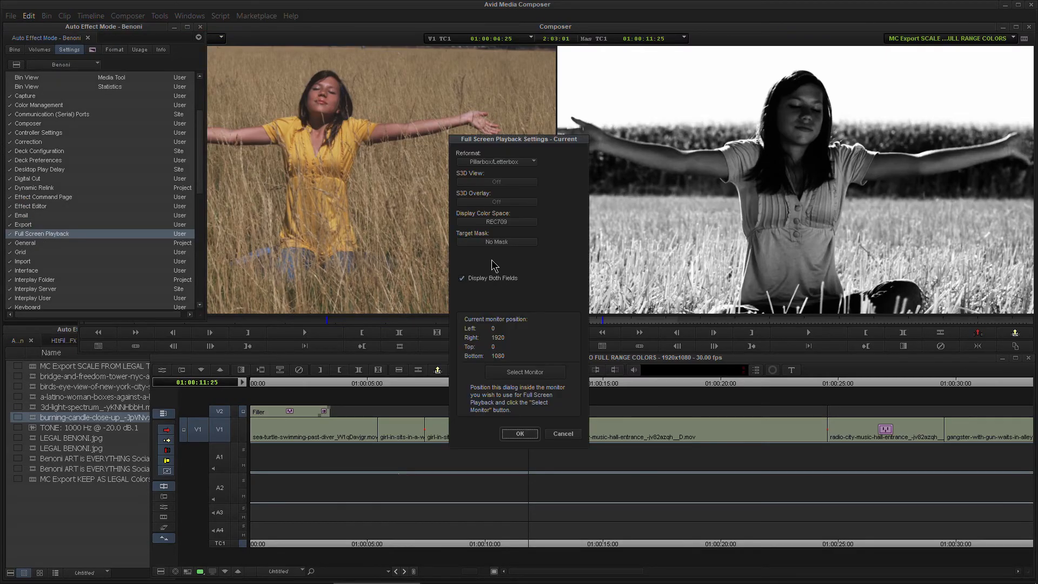
click(496, 221)
click(506, 254)
click(515, 433)
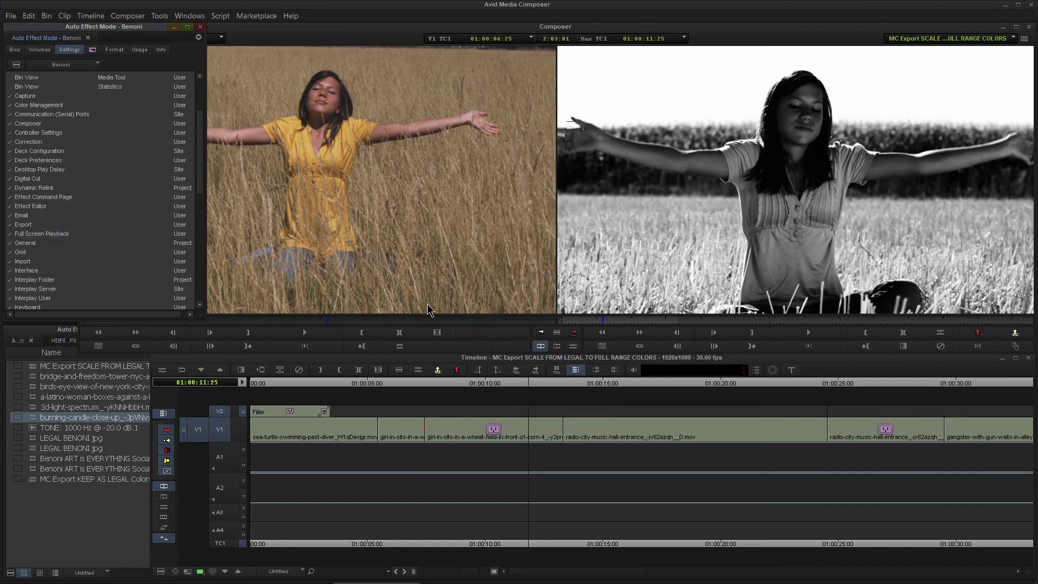
key(ctrl+shift+f)
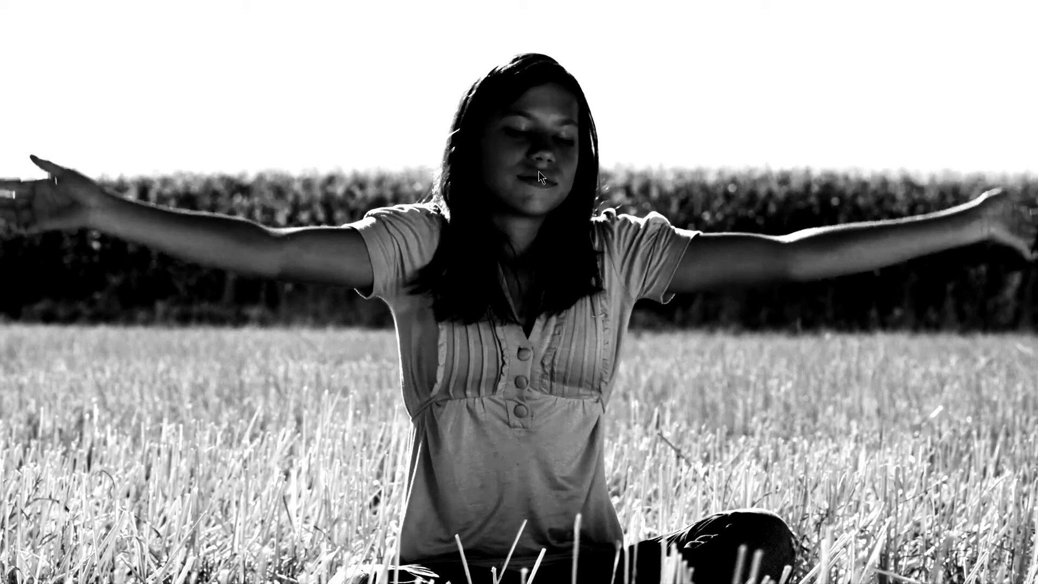
key(ctrl+shift+f)
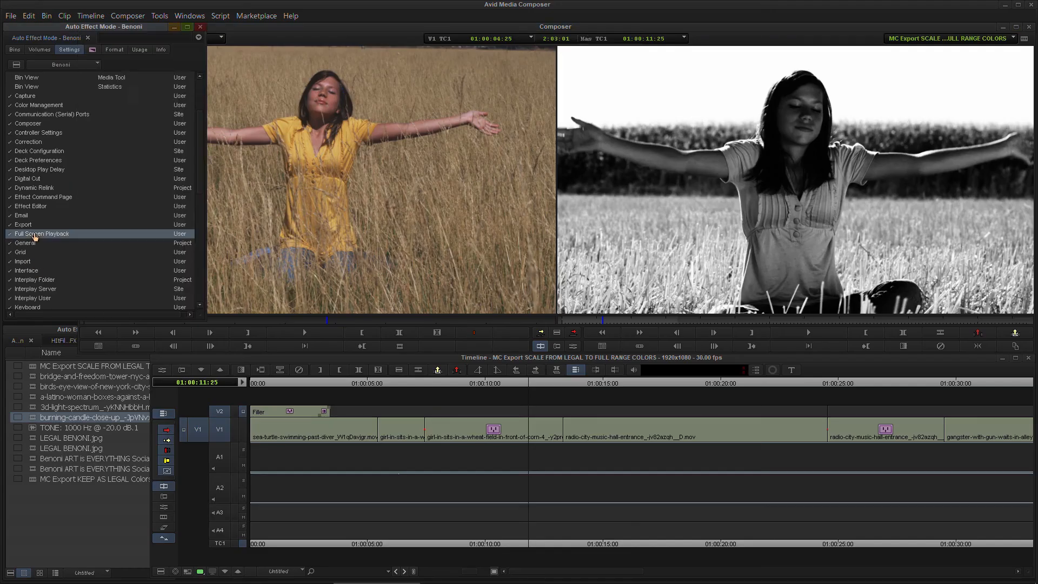
Return the Full Screen Playback display color space to REC709 and view the frame full screen again
double_click(135, 233)
click(516, 222)
click(520, 229)
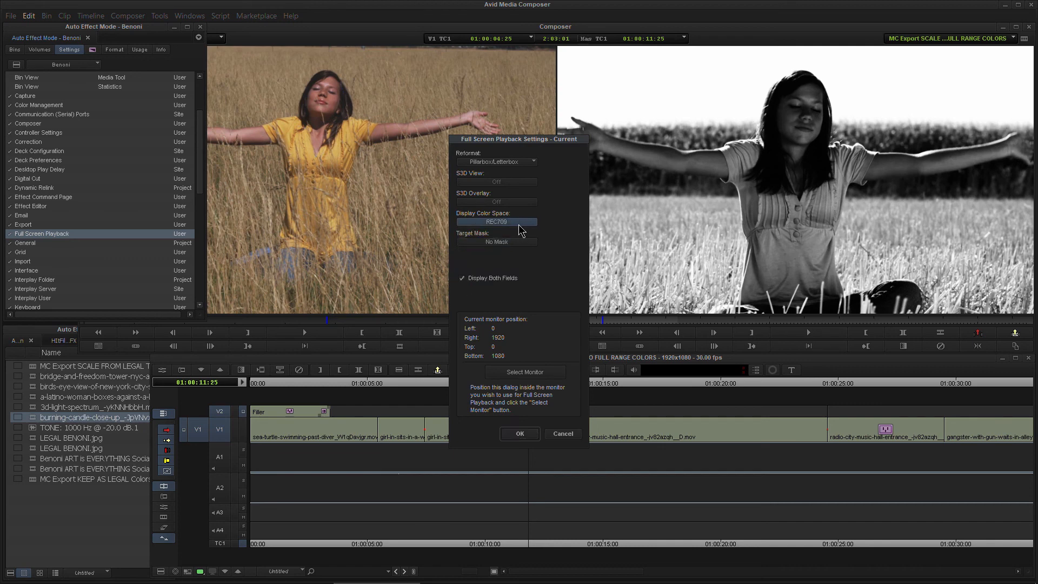
click(519, 433)
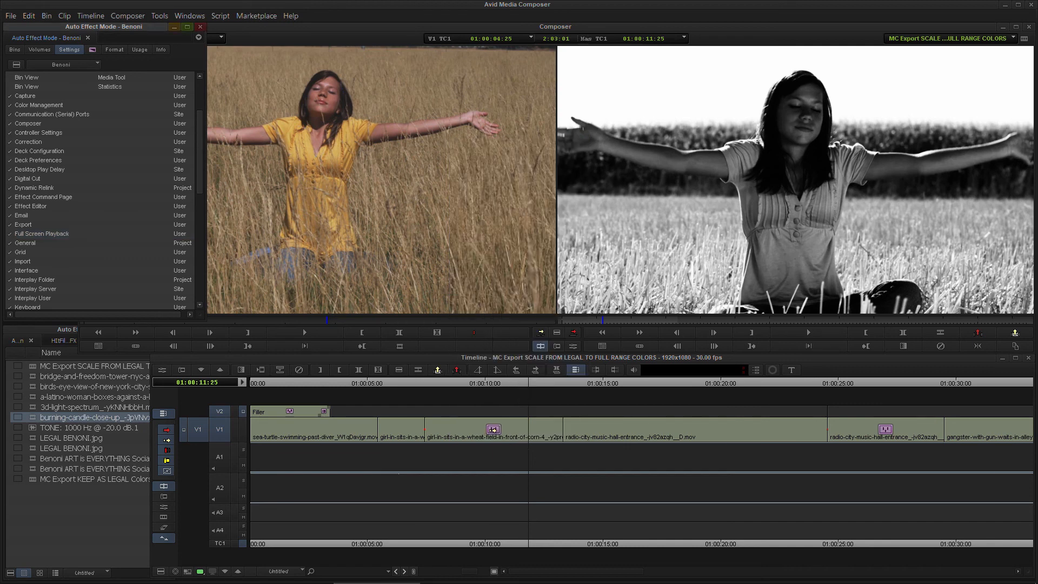
key(ctrl+shift+f)
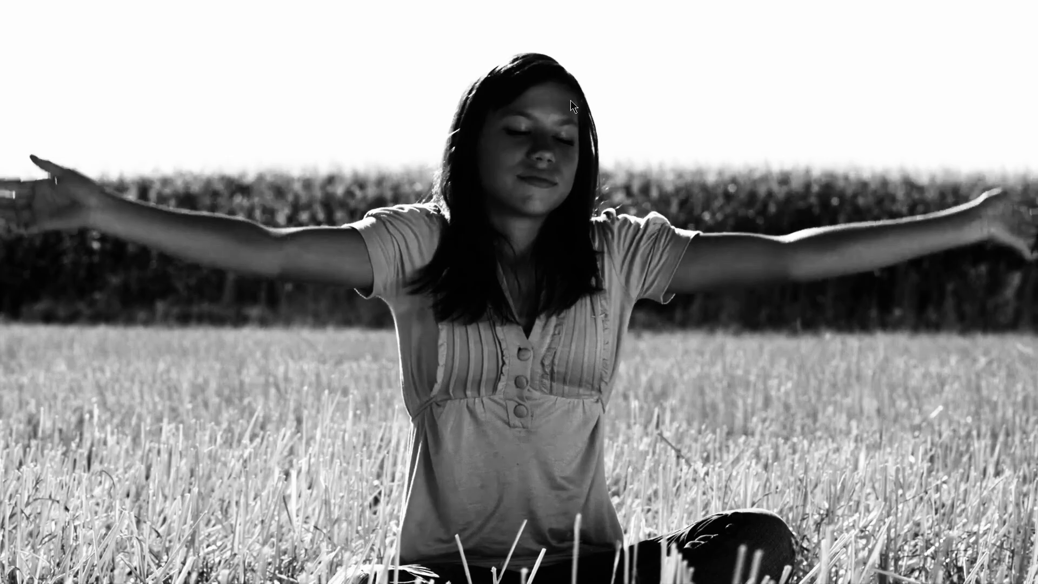
key(ctrl+shift+f)
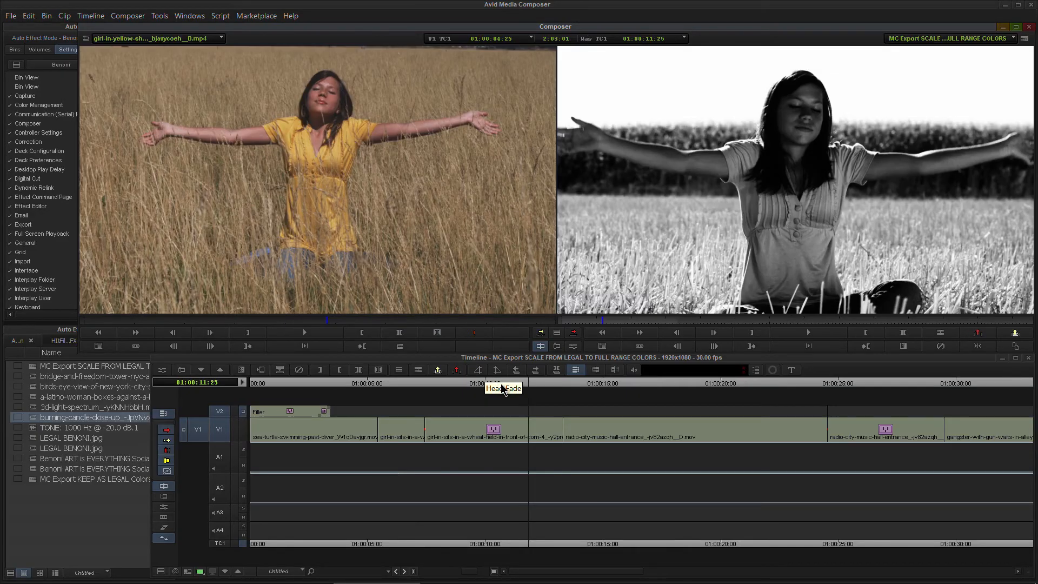
Scrub across the black-and-white wheat-field clip, park near 01:00:12:01, and view the frame full screen
click(523, 384)
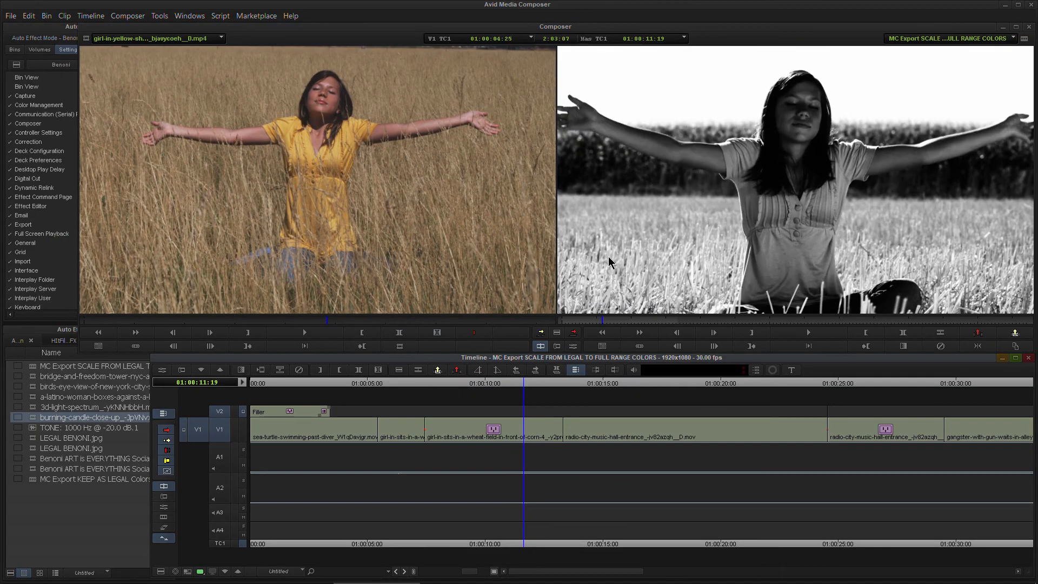
click(566, 385)
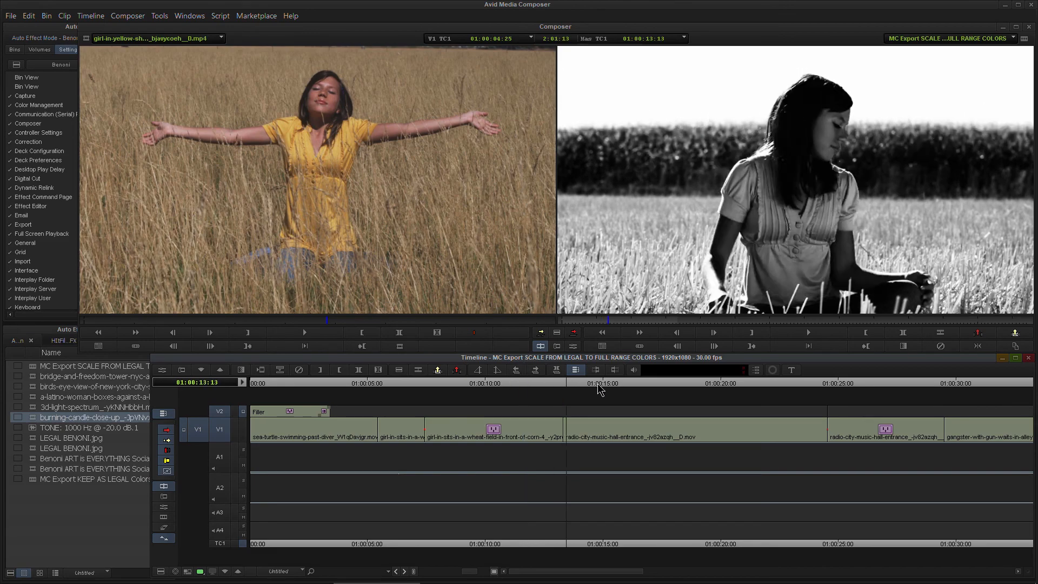
drag(599, 388, 534, 389)
key(ctrl+shift+f)
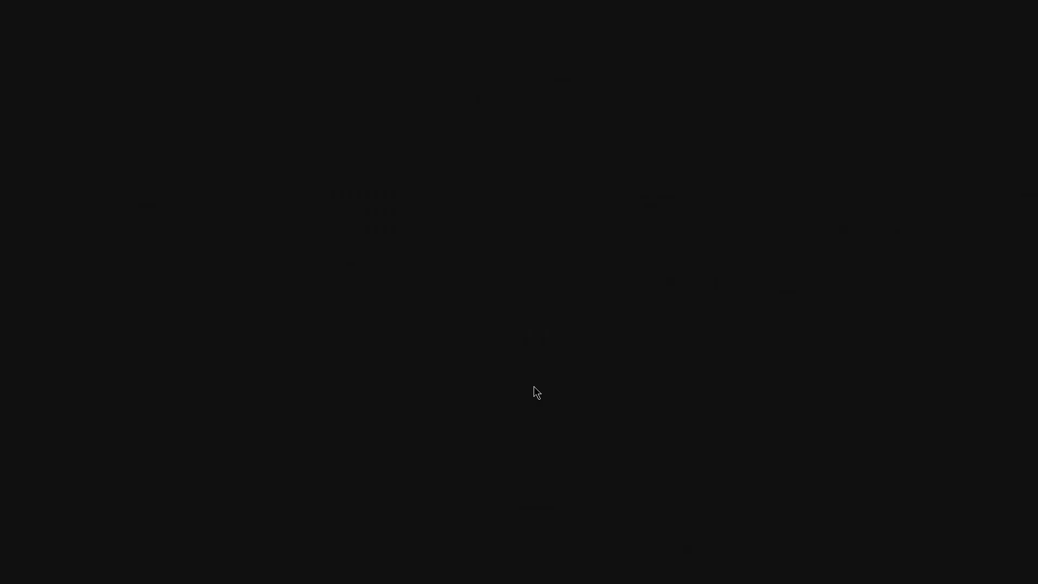
key(ctrl+shift+f)
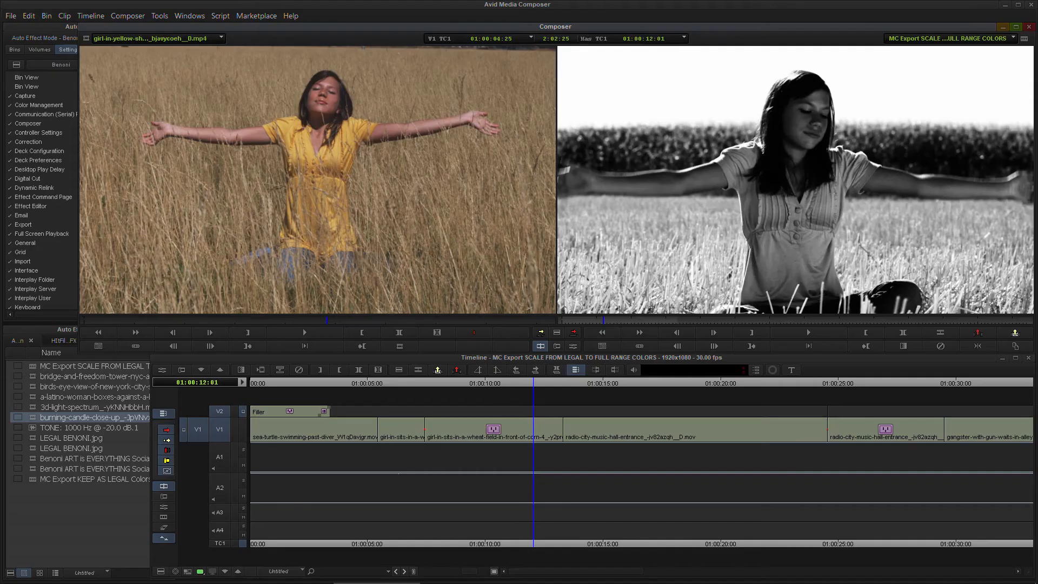
Set the Full Screen Playback display color space to REC709 [full range] and check the black-and-white frame full screen
double_click(62, 234)
click(497, 221)
click(489, 260)
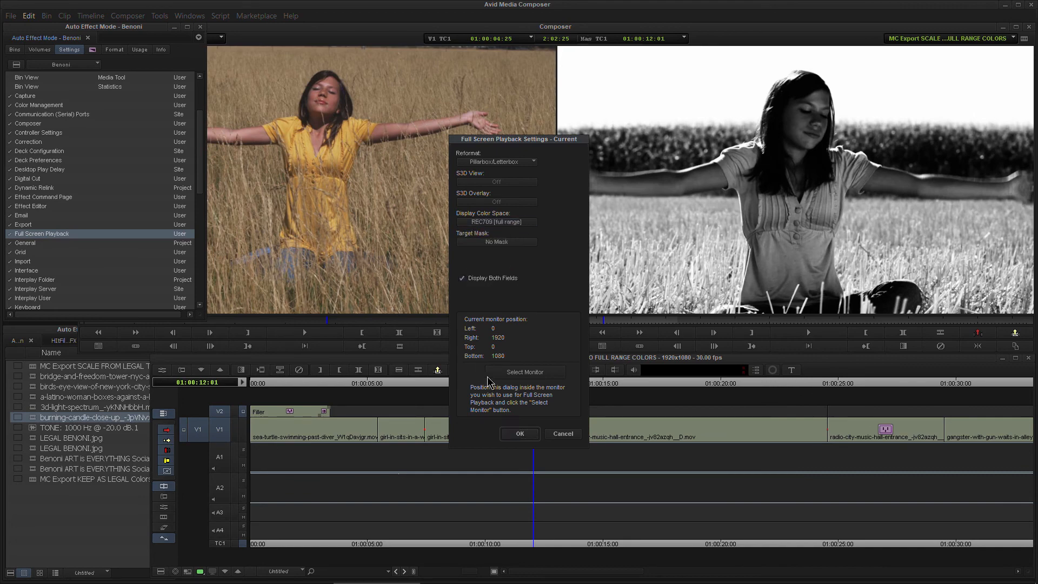
click(520, 433)
key(ctrl+shift+f)
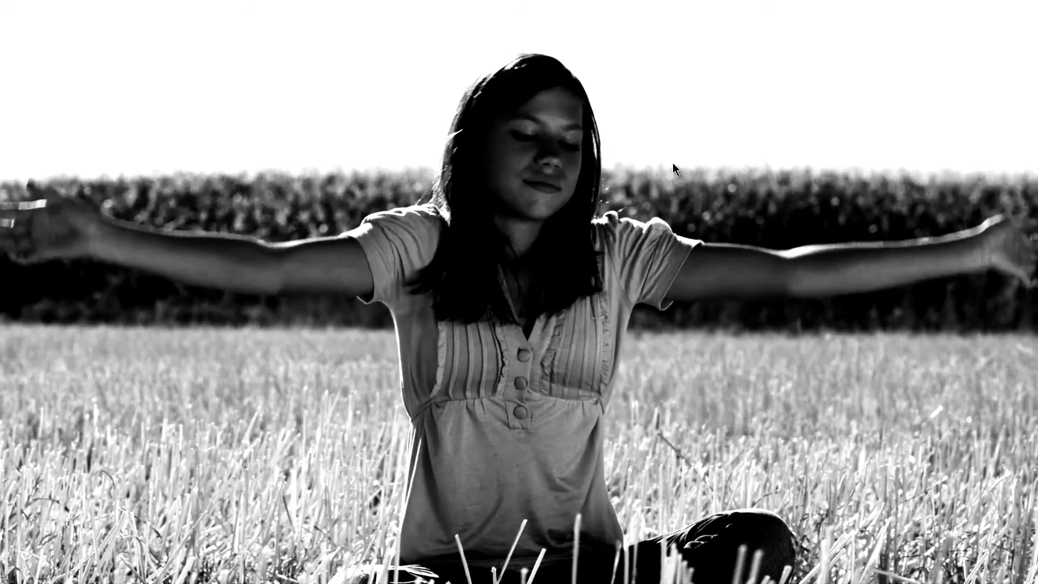
key(ctrl+shift+f)
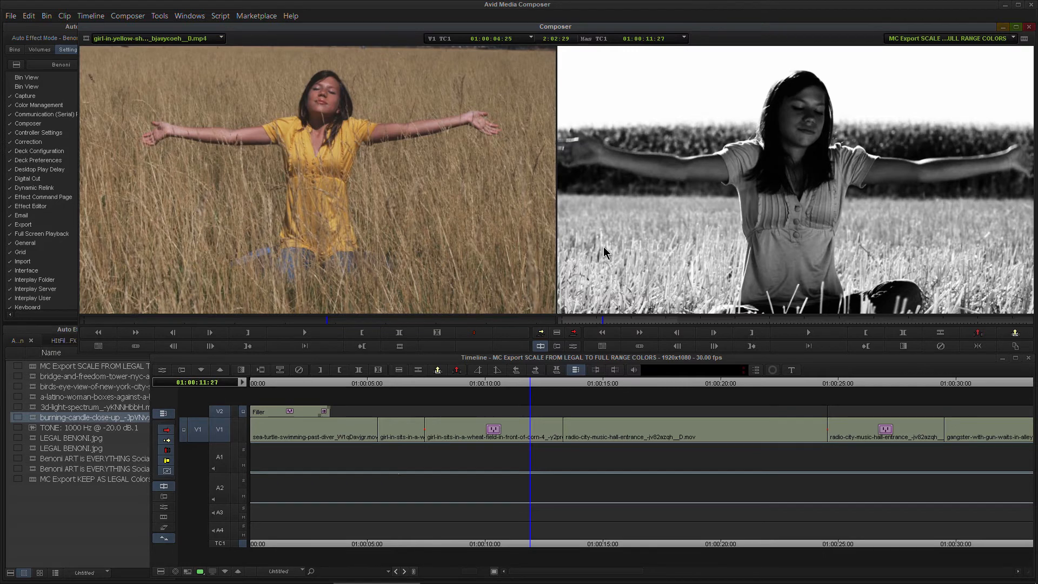
Move slightly back in the black-and-white clip, switch Full Screen Playback to the REC709 display color space, and view the frame full screen
mouse_move(531, 385)
mouse_down()
mouse_move(462, 385)
mouse_move(528, 385)
mouse_up()
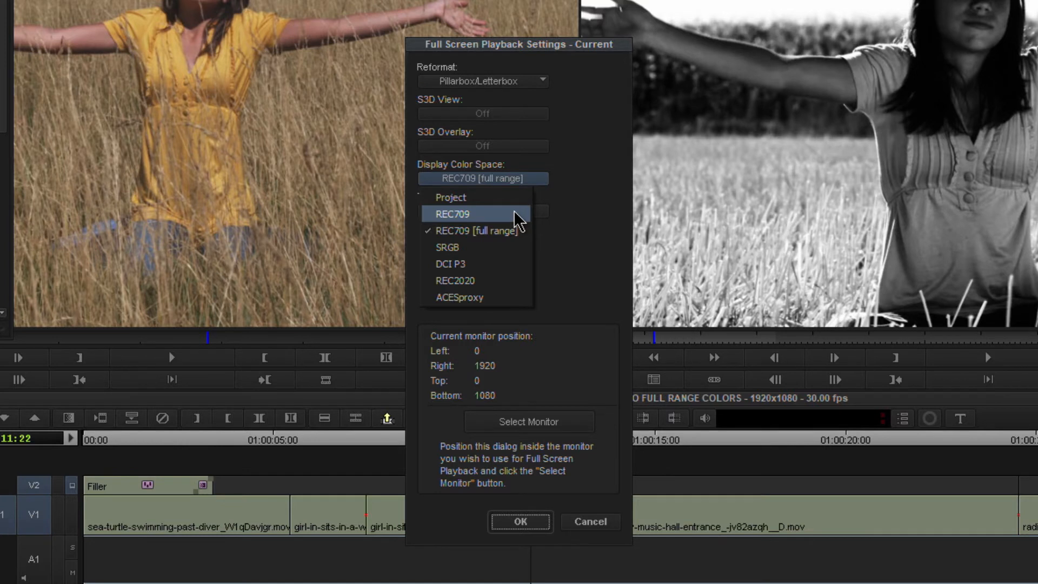
click(519, 213)
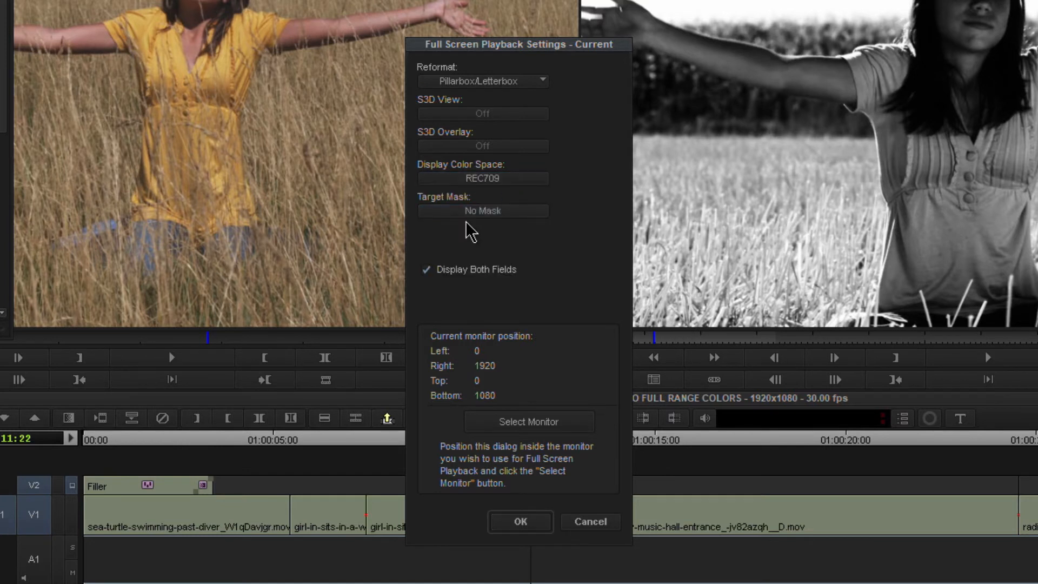
click(527, 189)
click(468, 247)
click(512, 522)
key(ctrl+shift+f)
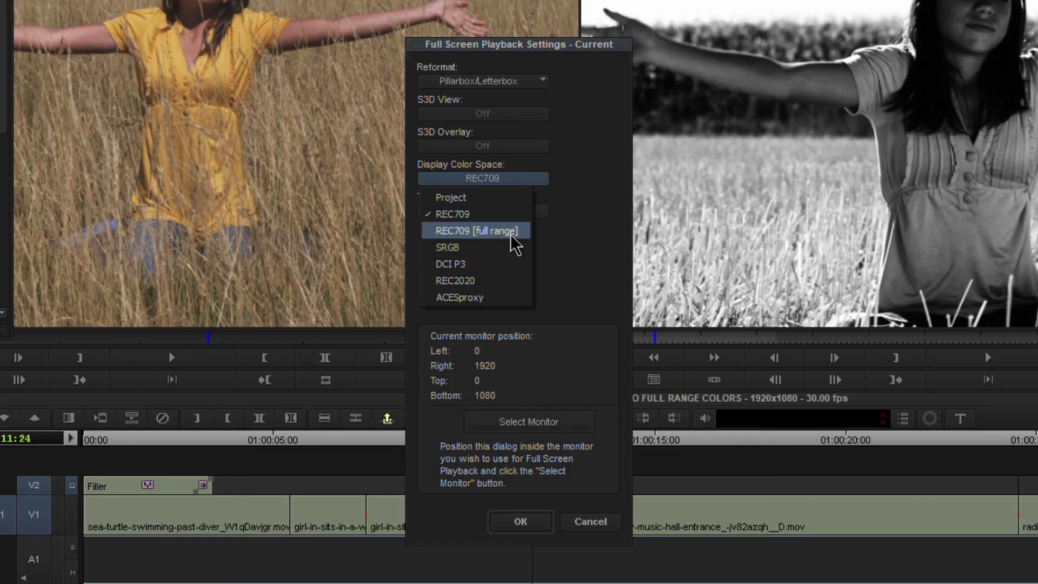
Switch Full Screen Playback to REC709 [full range] and review the color levels in the Export settings, keeping Scale from Legal to Full Range
click(513, 245)
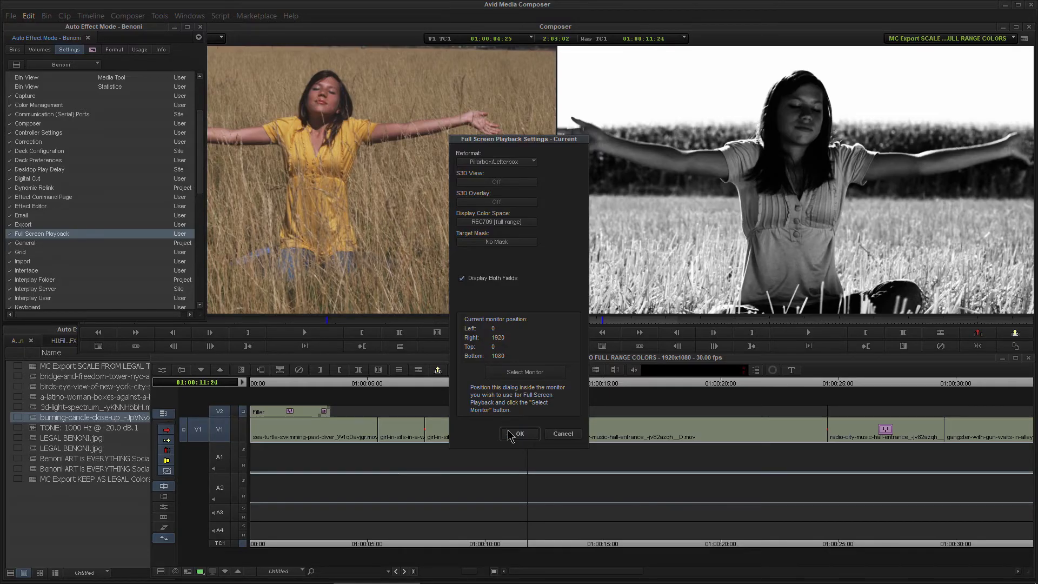
click(510, 435)
double_click(30, 226)
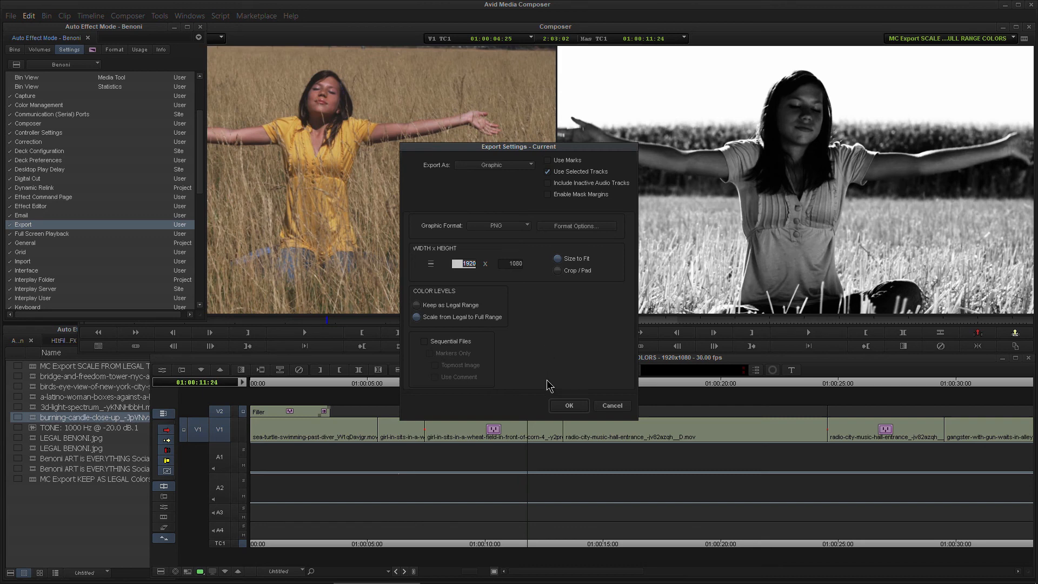
click(564, 406)
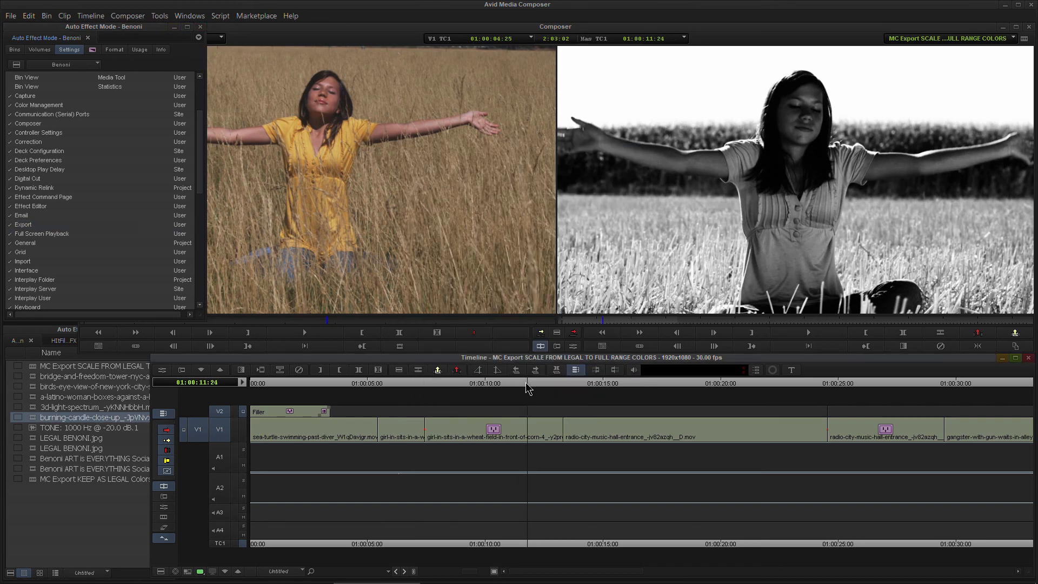
Move the sequence position to the color wheat-field clip at 01:00:06:12 and view the frame full screen
click(476, 384)
drag(506, 390, 401, 386)
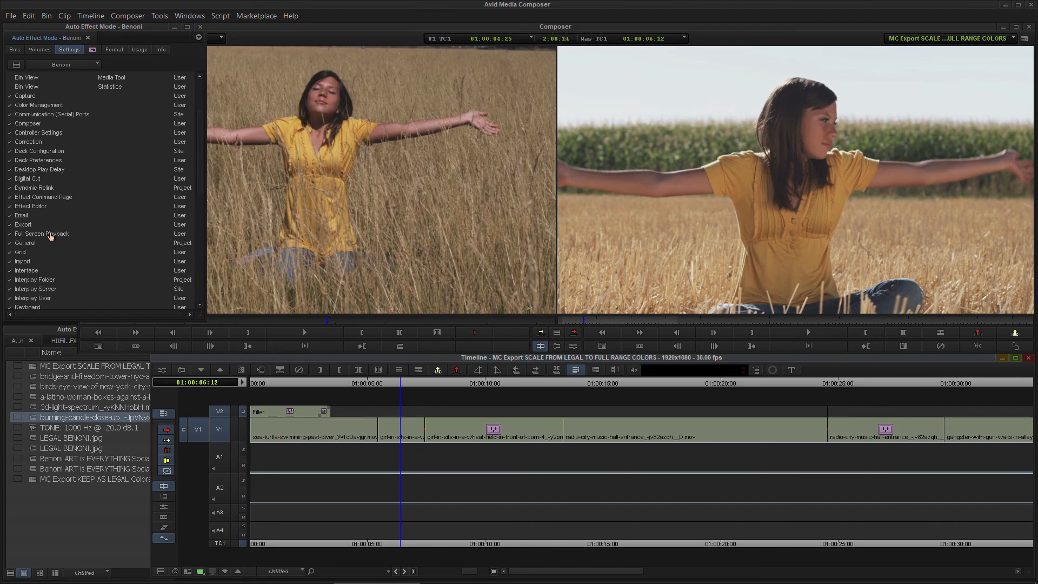
key(ctrl+shift+f)
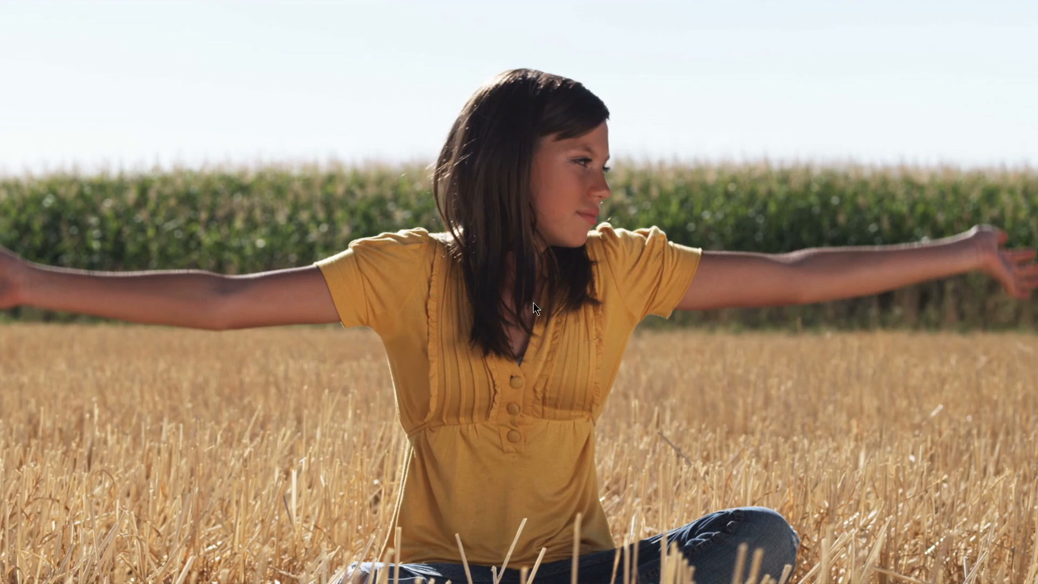
key(ctrl+shift+f)
Set the Full Screen Playback display color space to Project, play the color wheat-field clip full screen, and return to the editing layout
double_click(52, 235)
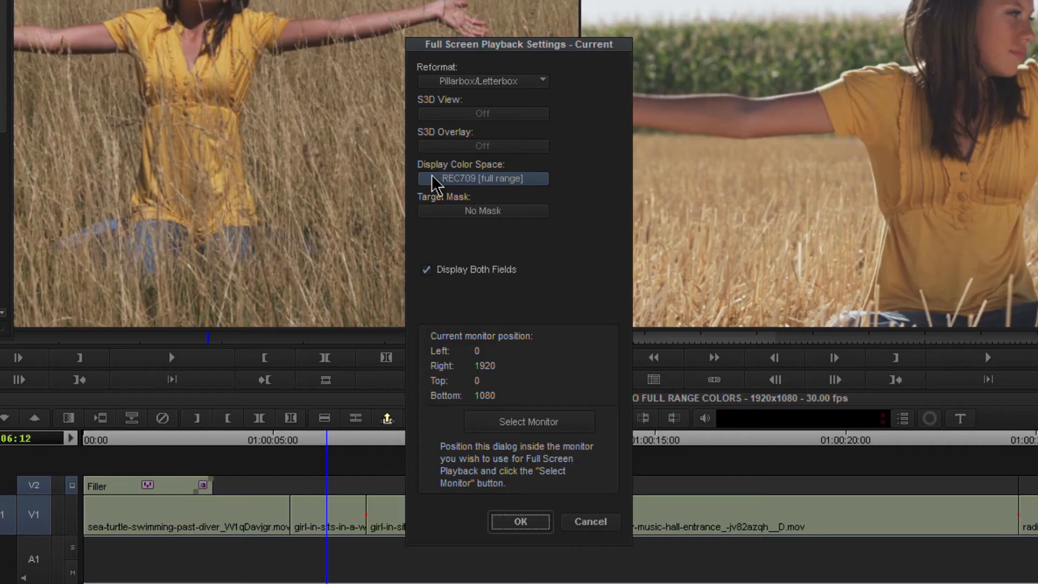
click(432, 177)
click(471, 199)
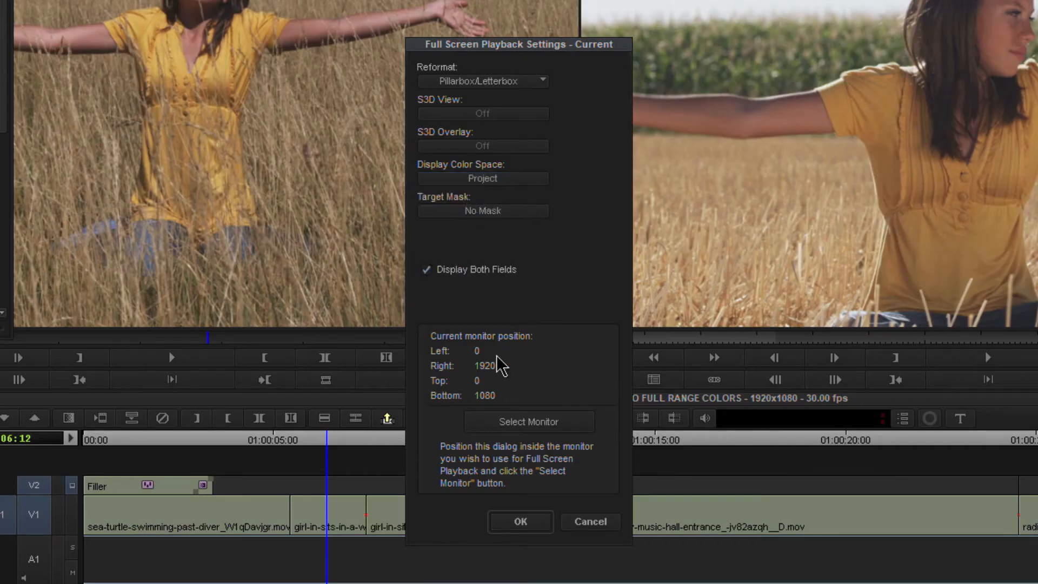
click(530, 517)
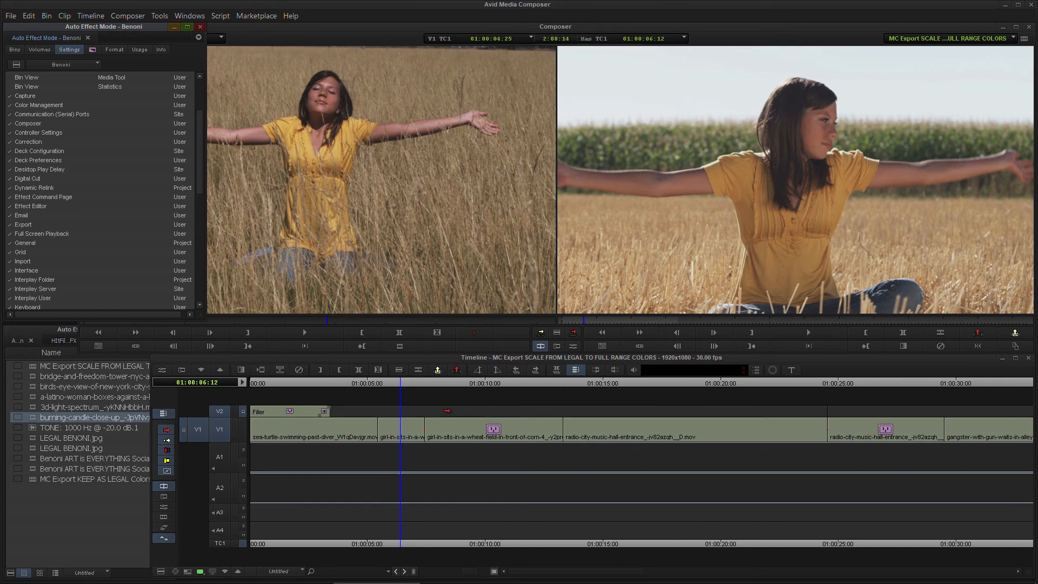
key(ctrl+shift+f)
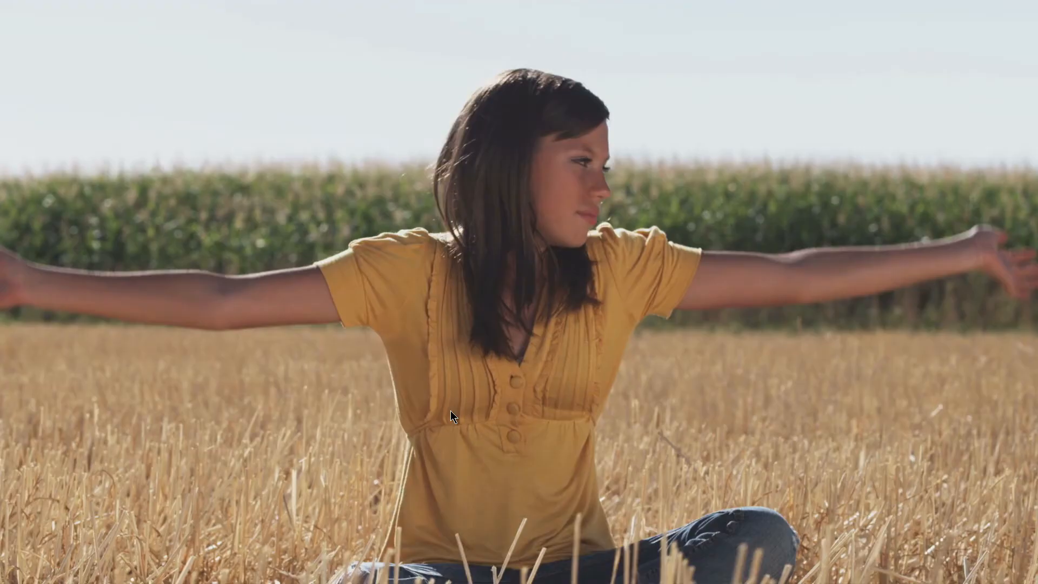
key(space)
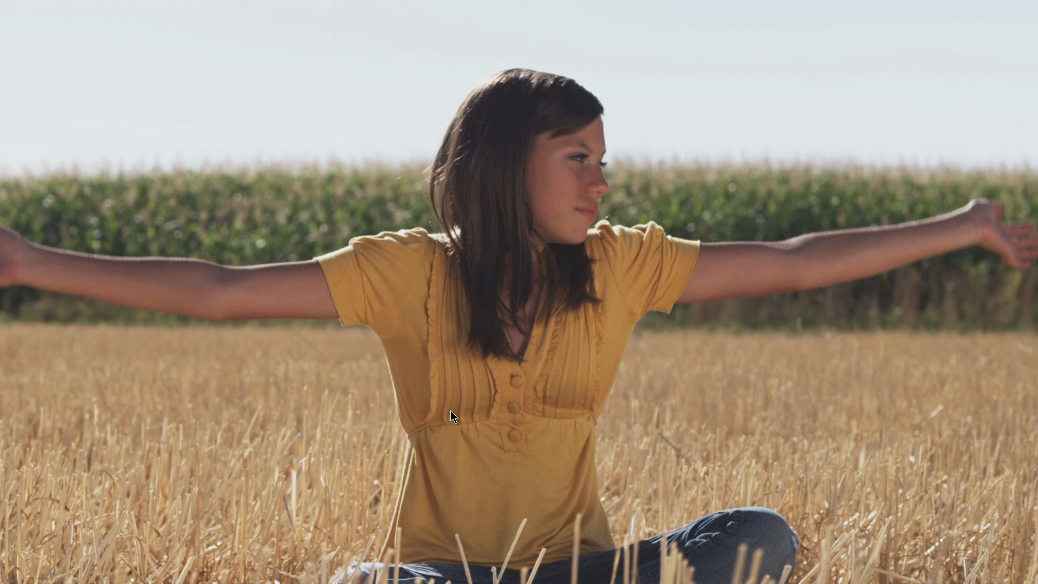
key(Escape)
Go to the black-and-white wheat-field clip at 01:00:11:17 and set the Full Screen Playback display color space to REC709 [full range]
drag(396, 389, 525, 385)
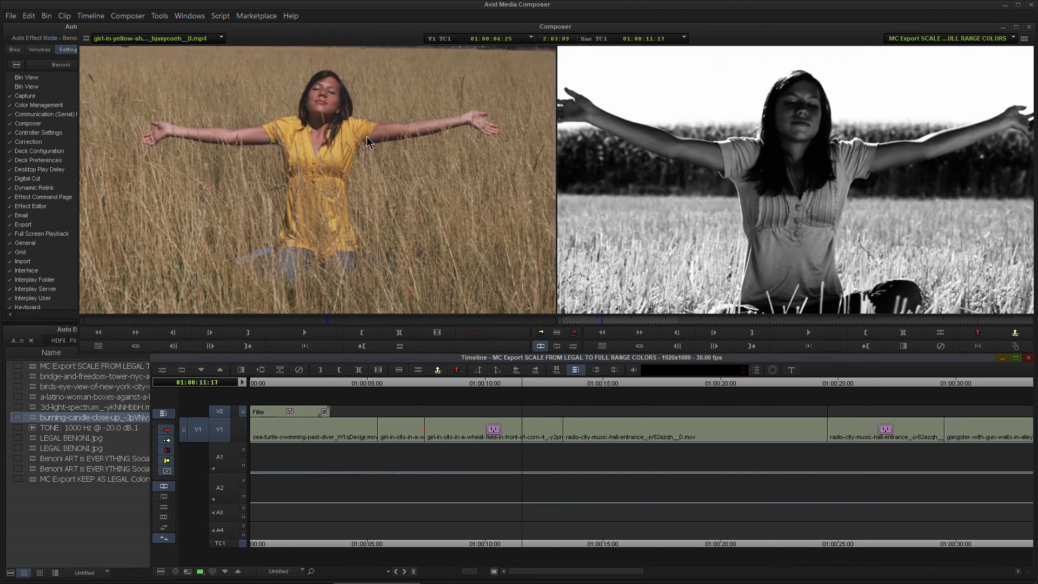
double_click(53, 234)
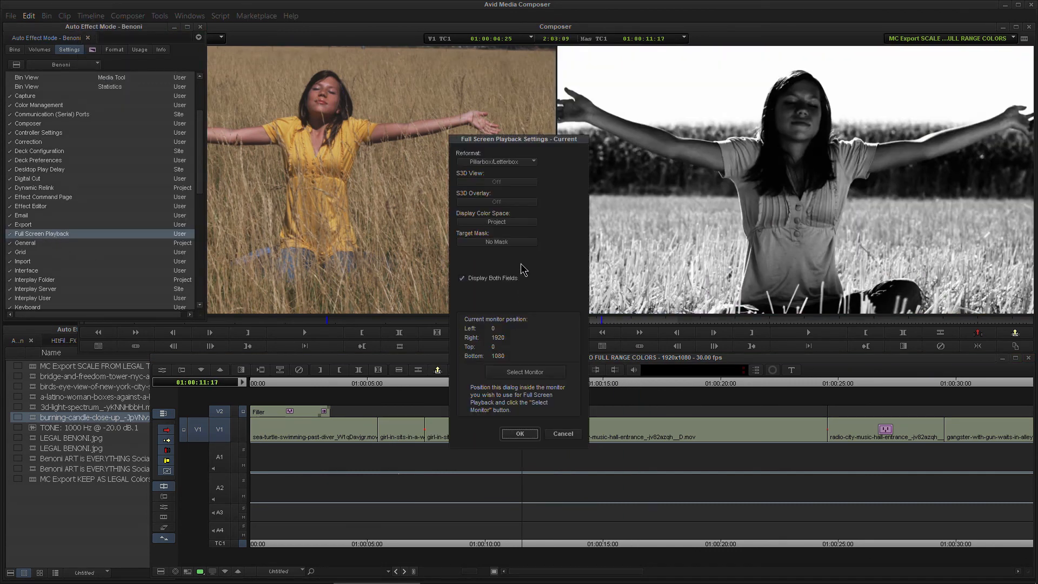
click(518, 222)
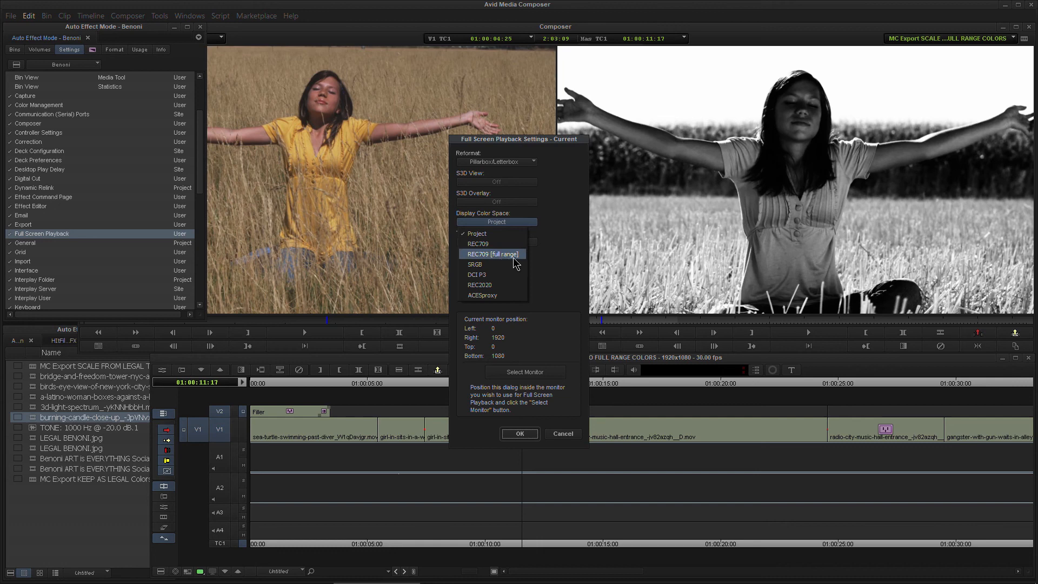
click(516, 264)
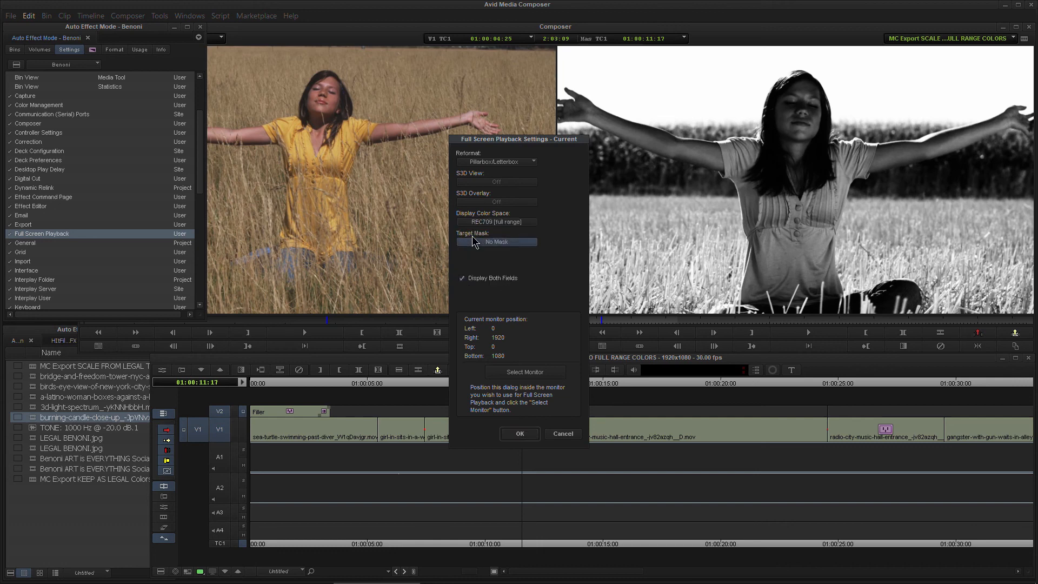
click(520, 434)
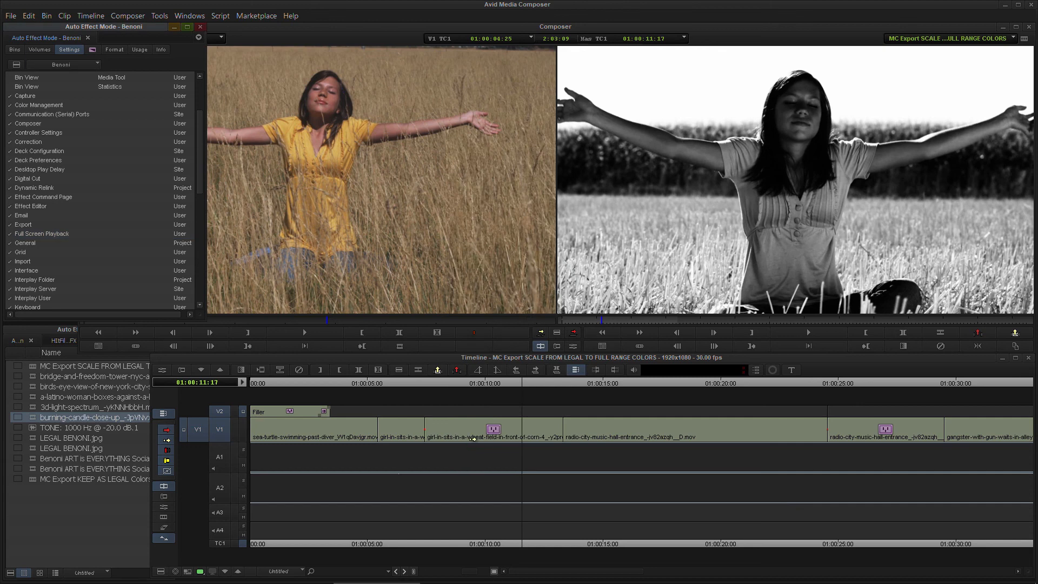
Look at the Radio City clip in the sequence and scrub back to the color wheat-field shot at 01:00:05:22
click(597, 384)
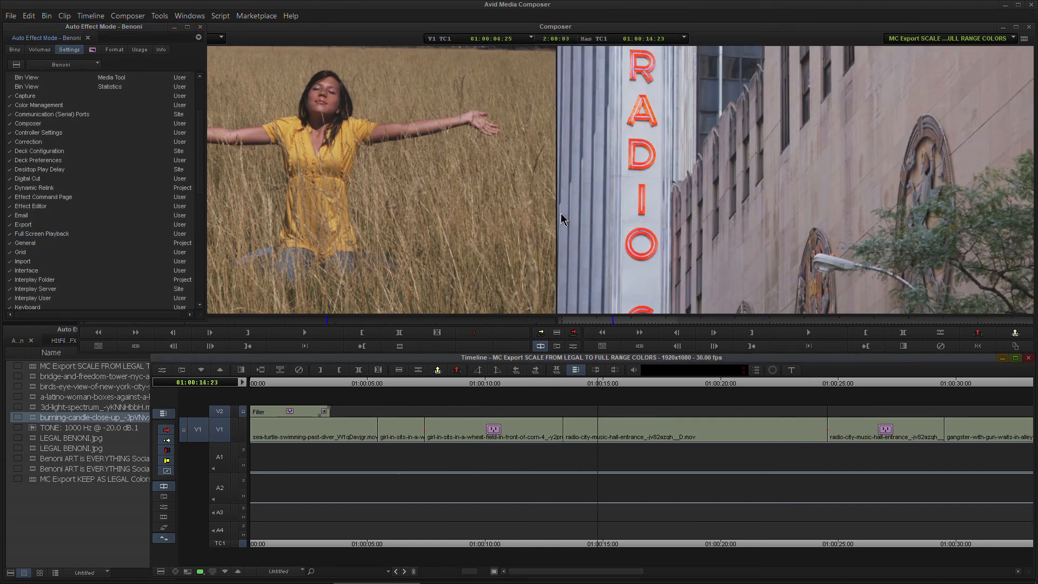
click(715, 208)
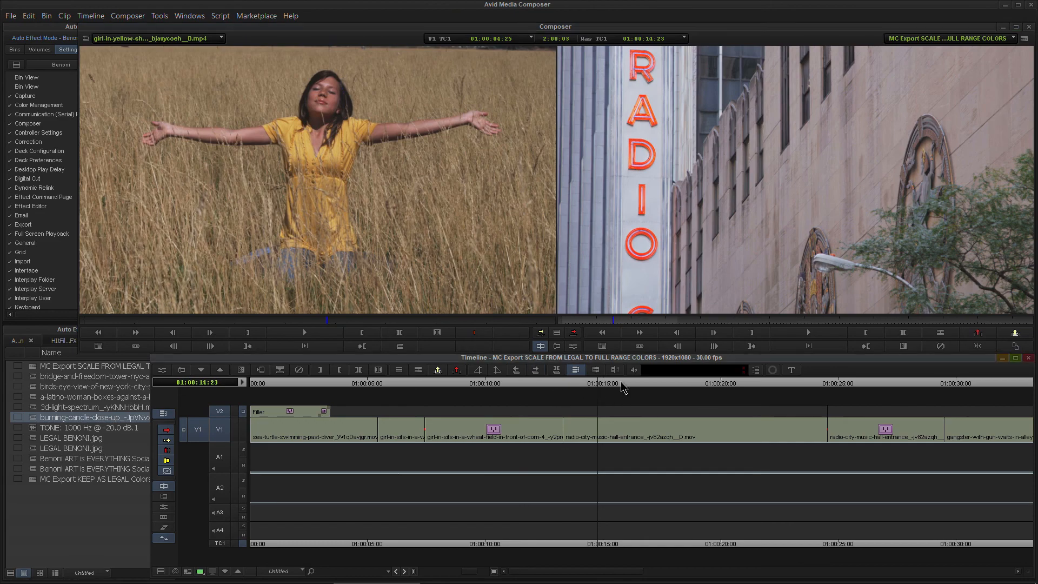
drag(620, 387, 384, 401)
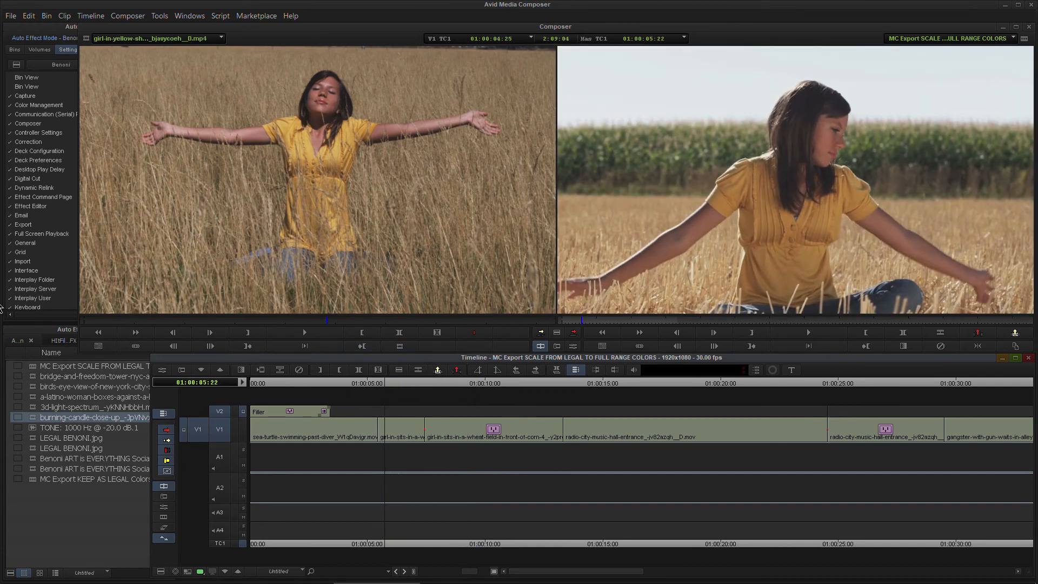
Load the girl-in-sits-in-a-wheat-field clip from the HitFilm Ignite VFX bin as source and scrub it to approximate the sequence frame
click(143, 320)
click(17, 341)
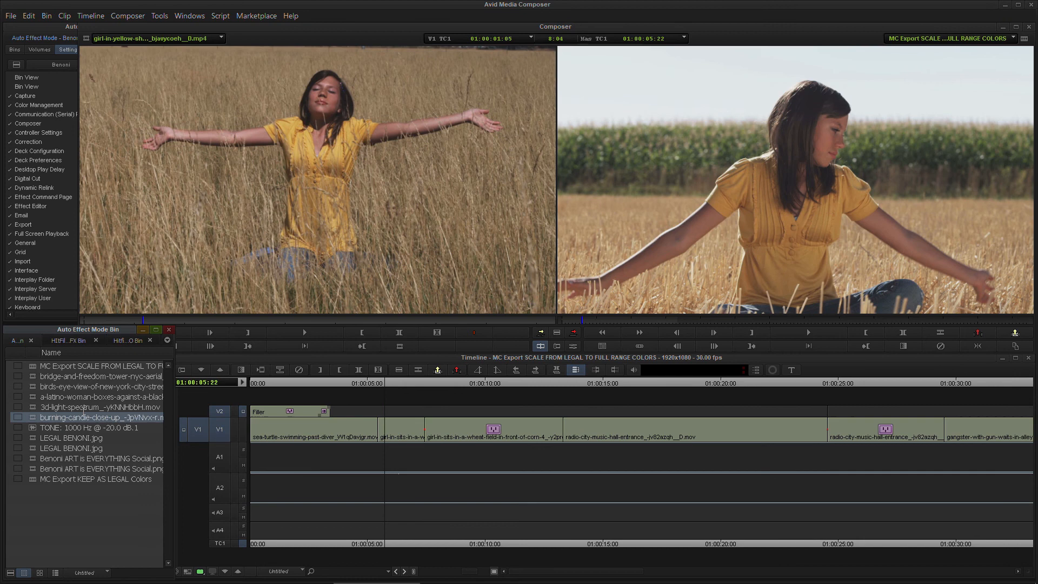
click(68, 342)
double_click(37, 470)
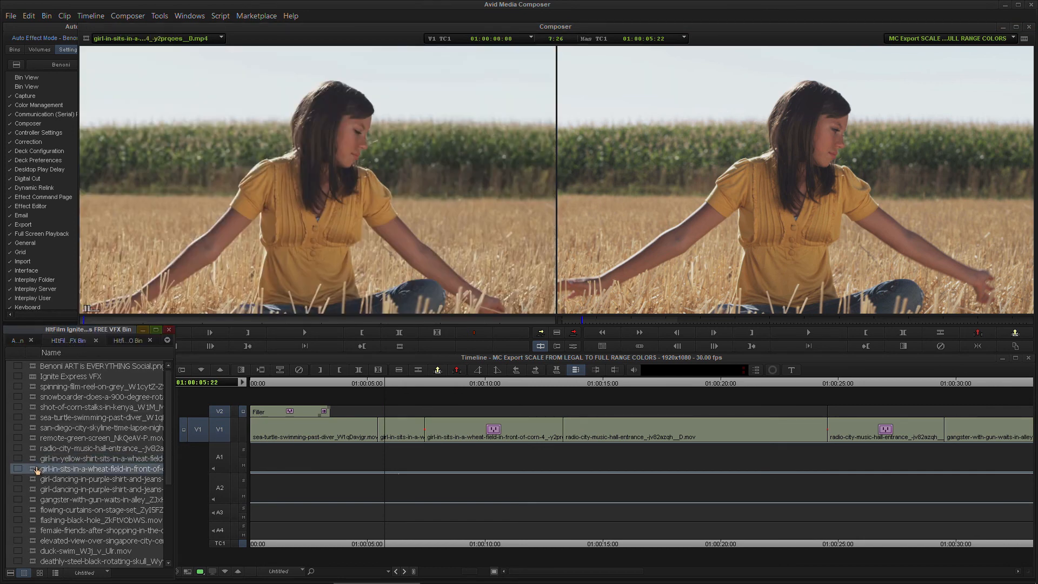
click(381, 386)
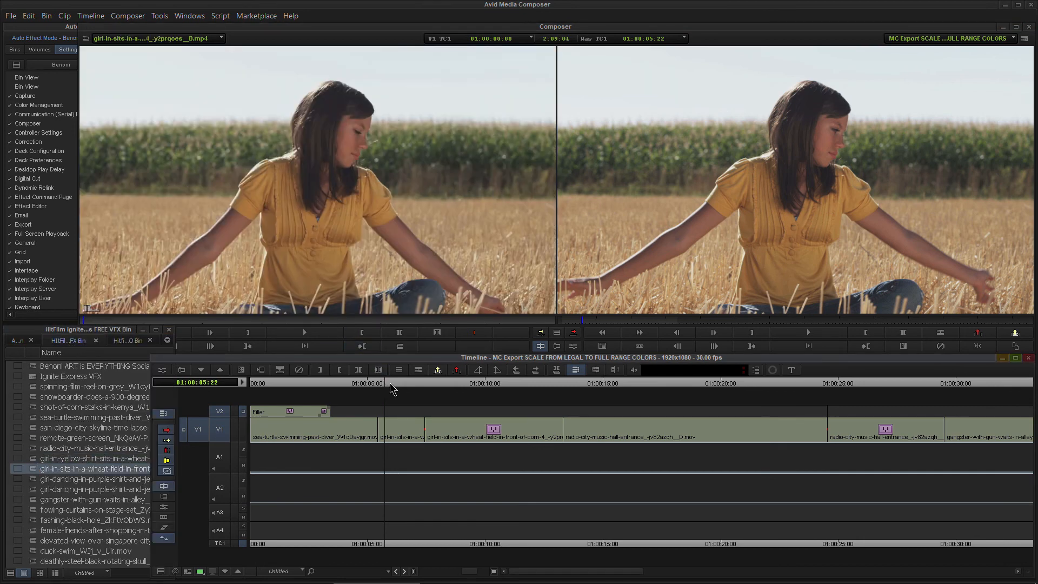
drag(381, 388, 385, 388)
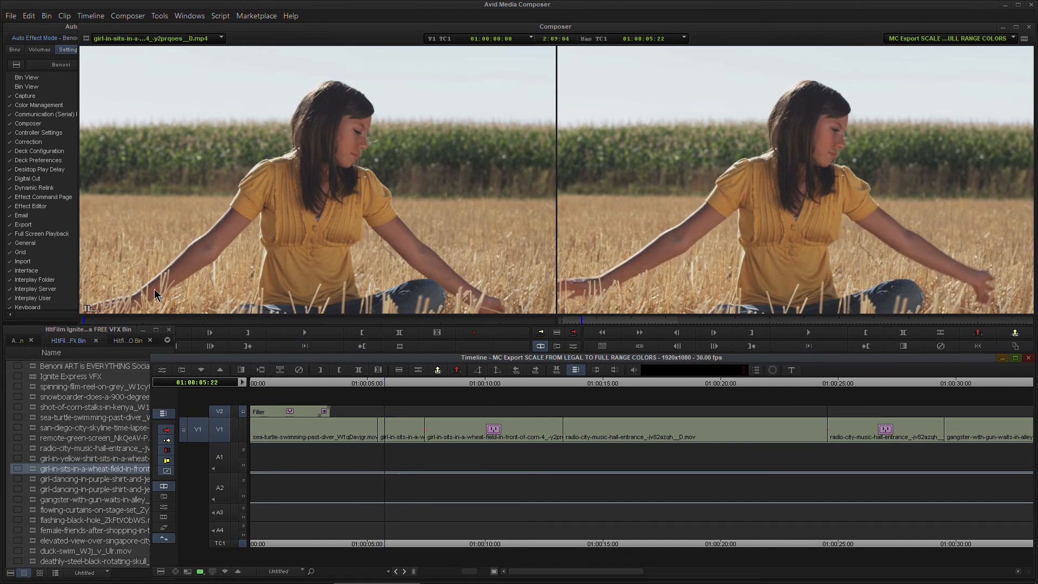
mouse_move(125, 321)
mouse_down()
mouse_move(138, 322)
mouse_move(104, 323)
mouse_up()
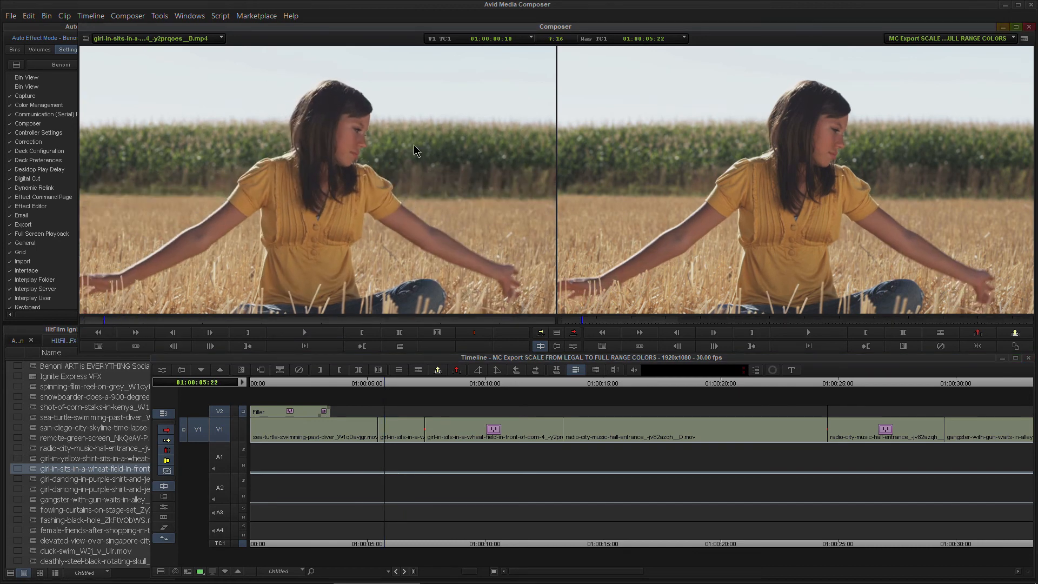
Examine the display color space options available for the source monitor
right_click(317, 171)
right_click(285, 160)
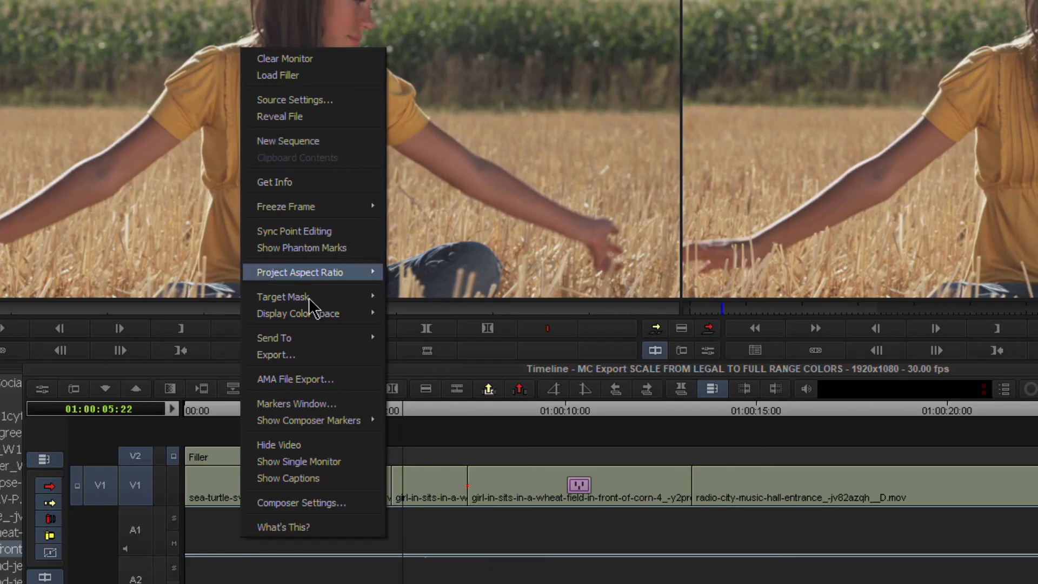
mouse_move(317, 325)
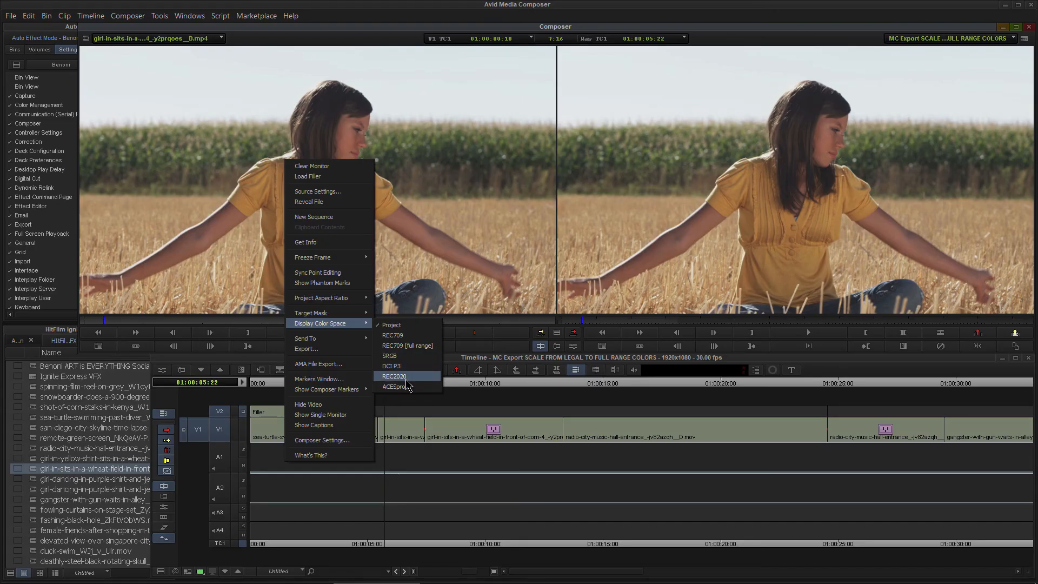
click(452, 271)
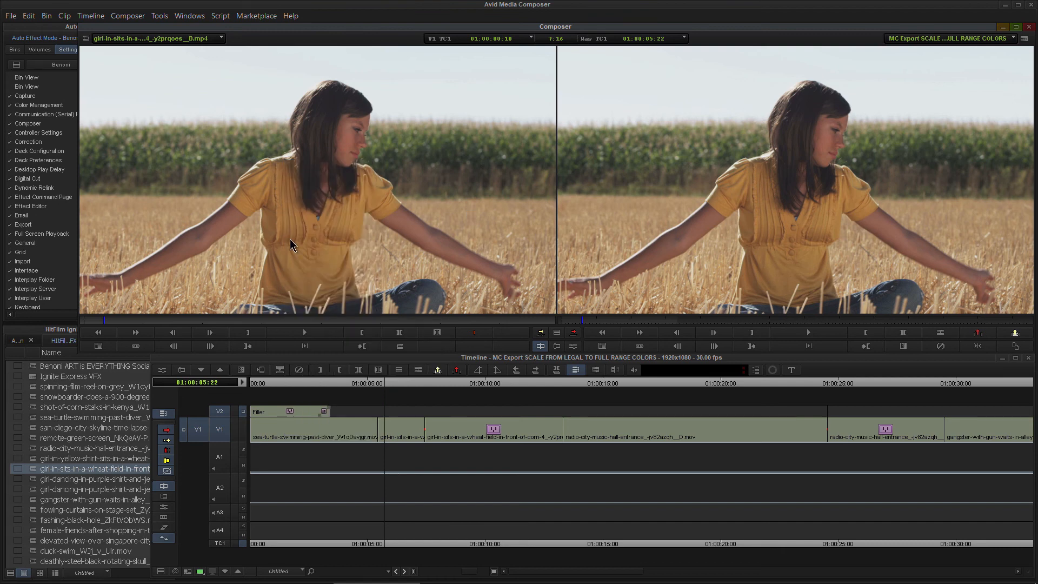
Examine the project's format settings and the color levels options in the Import settings, leaving without changes
click(43, 50)
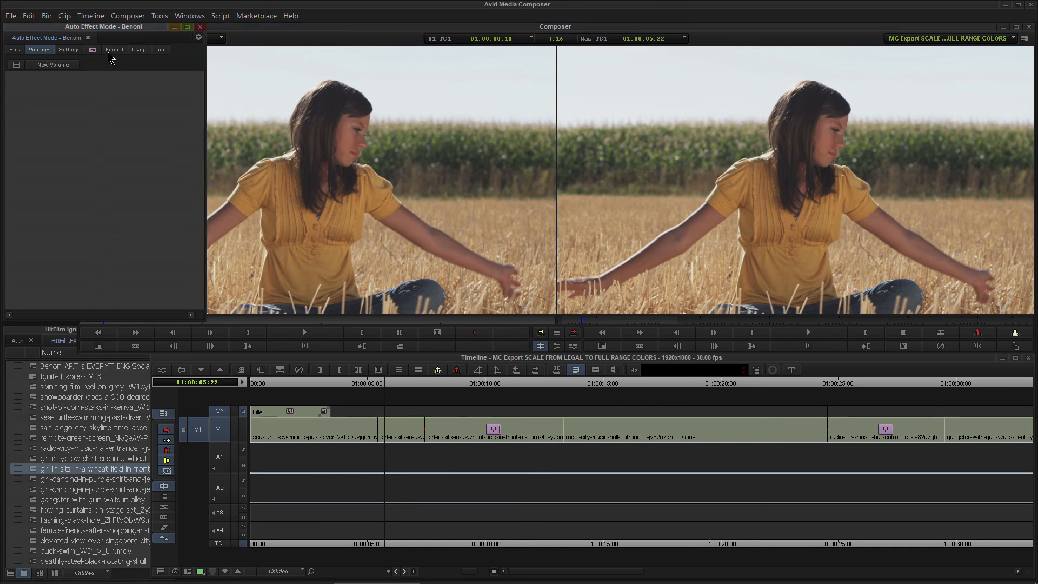
click(117, 50)
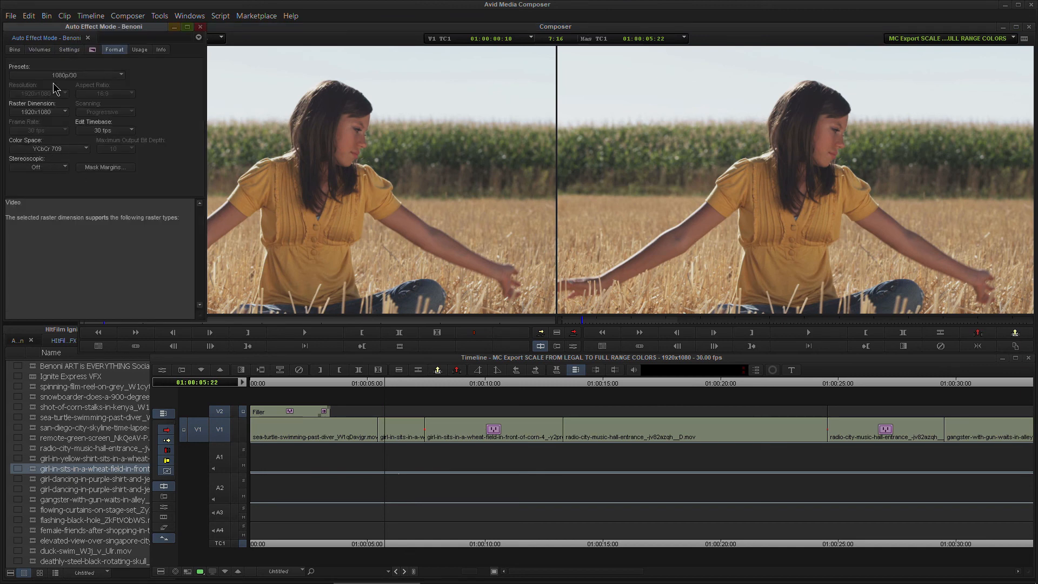
click(69, 50)
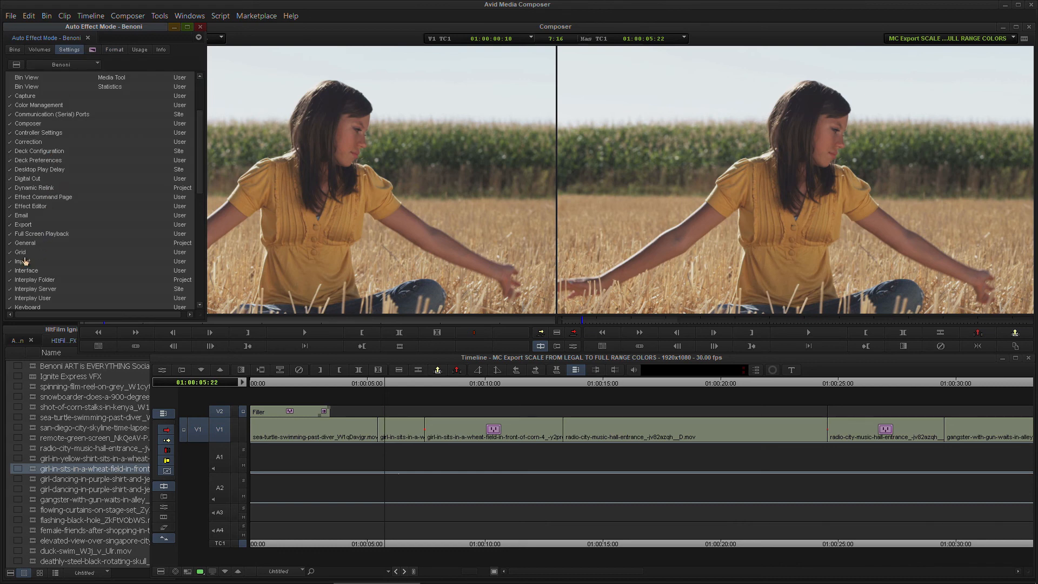
double_click(24, 261)
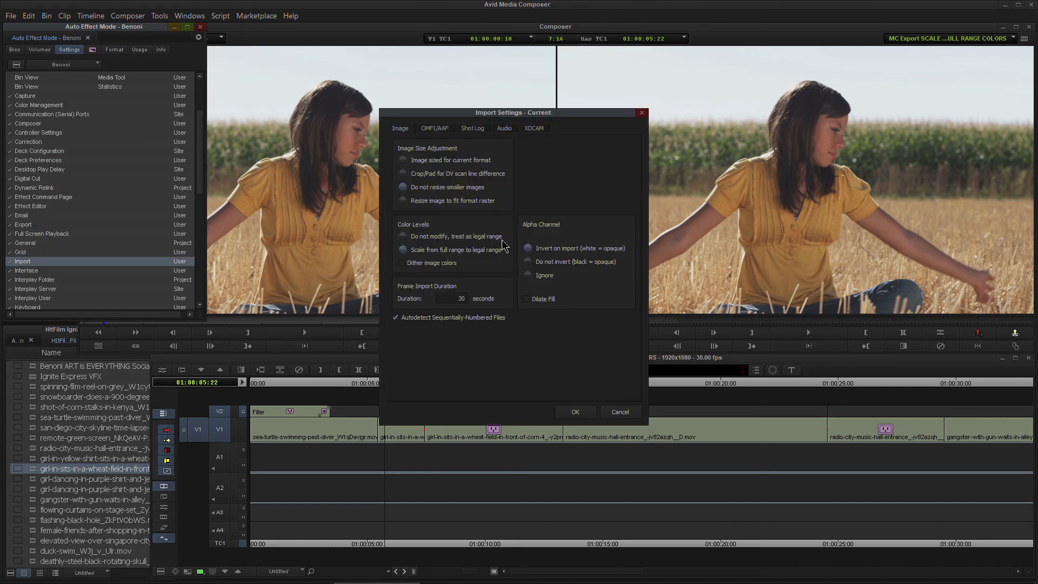
click(620, 413)
Recheck which display color space is selected for the girl-in-sits-in-a-wheat-field clip in the source monitor
right_click(341, 207)
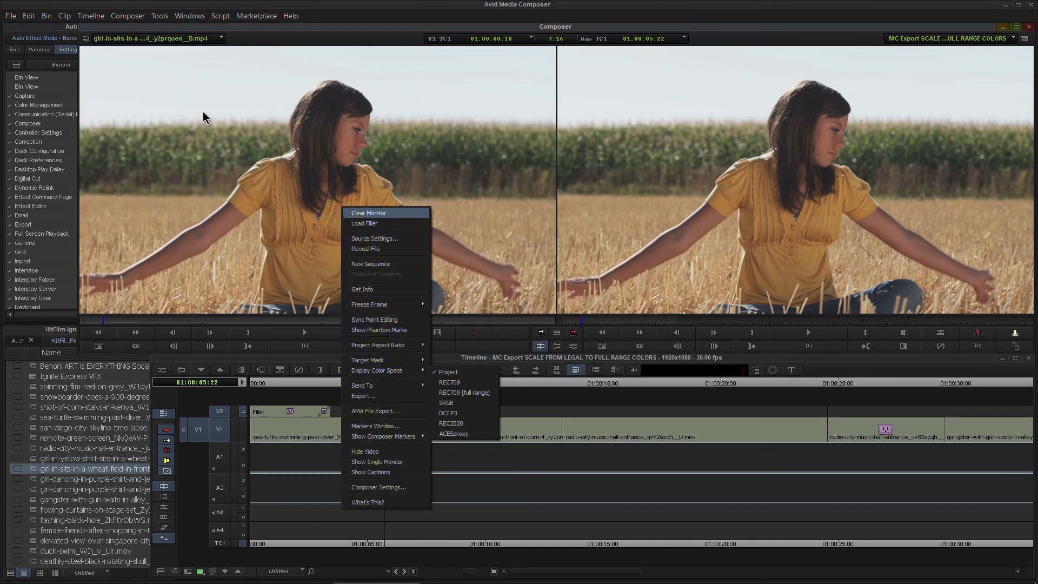
mouse_move(402, 372)
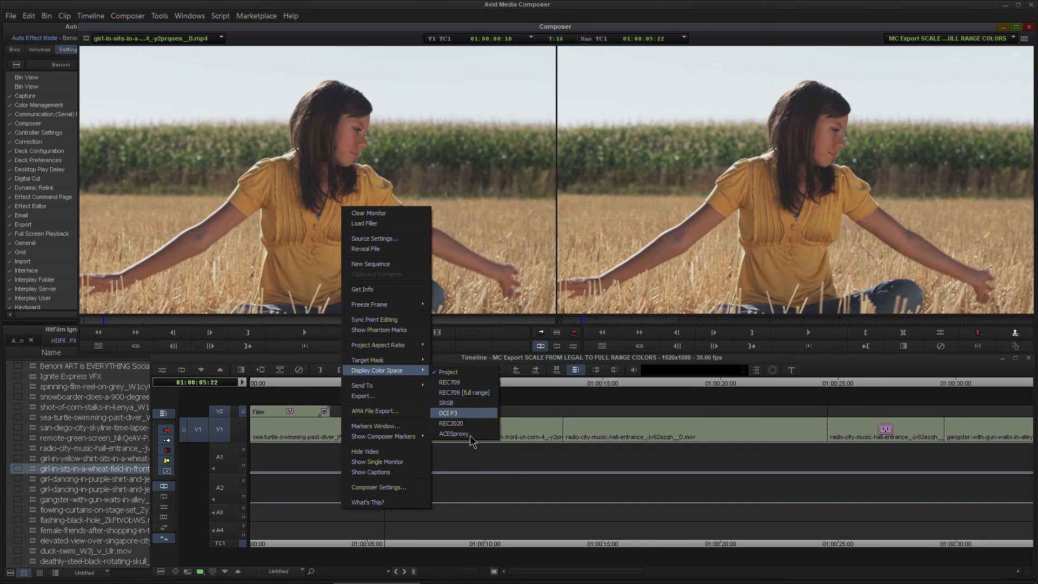
click(457, 382)
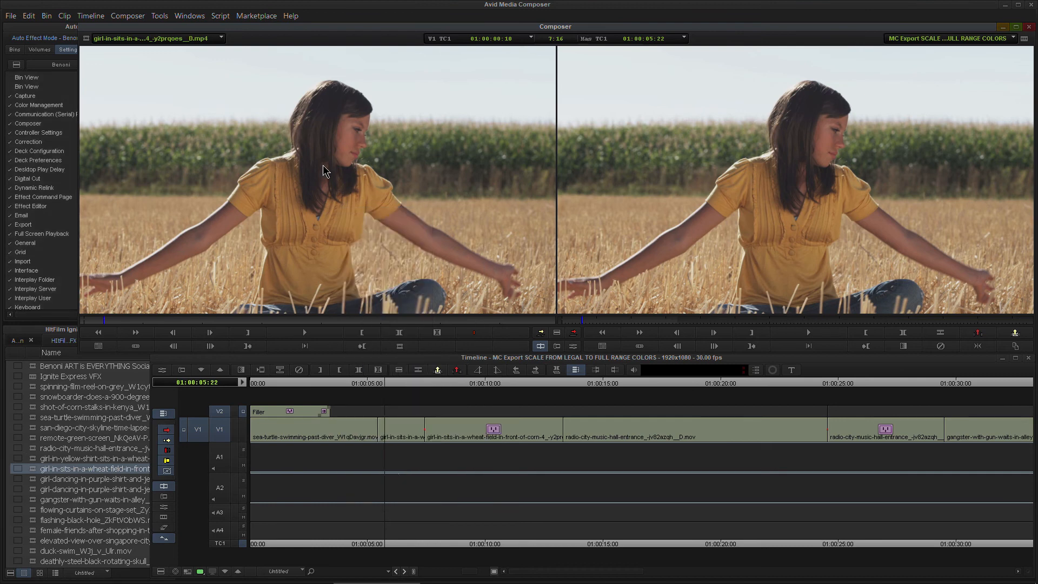
Set the record monitor's display color space to REC709 [full range]
click(759, 195)
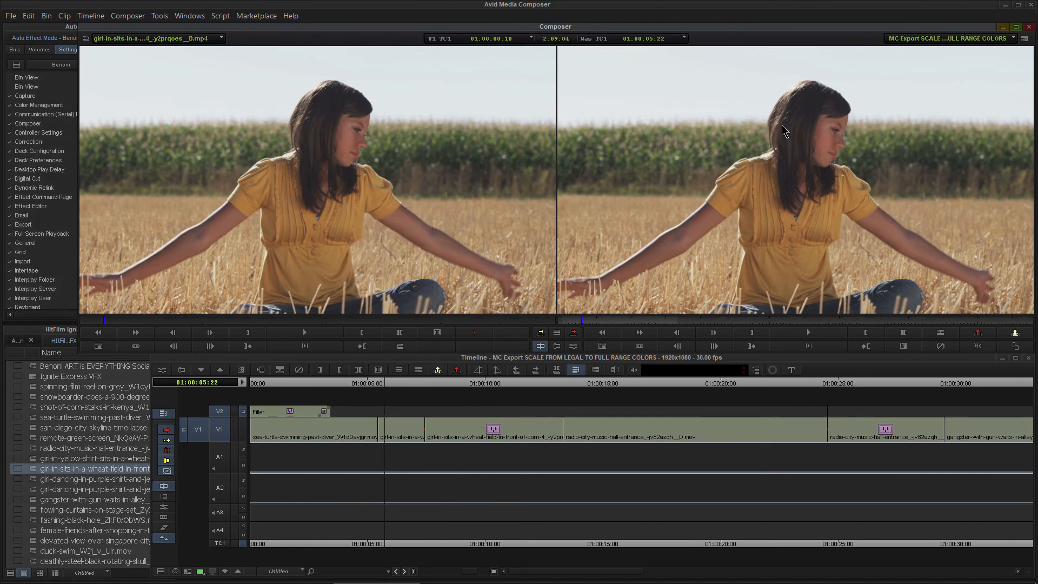
right_click(690, 126)
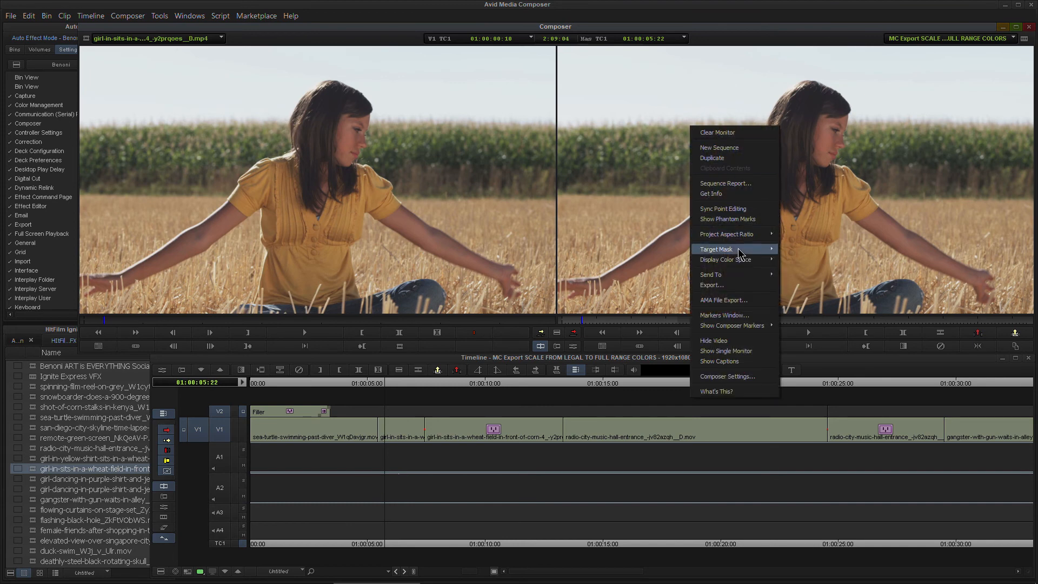
mouse_move(739, 265)
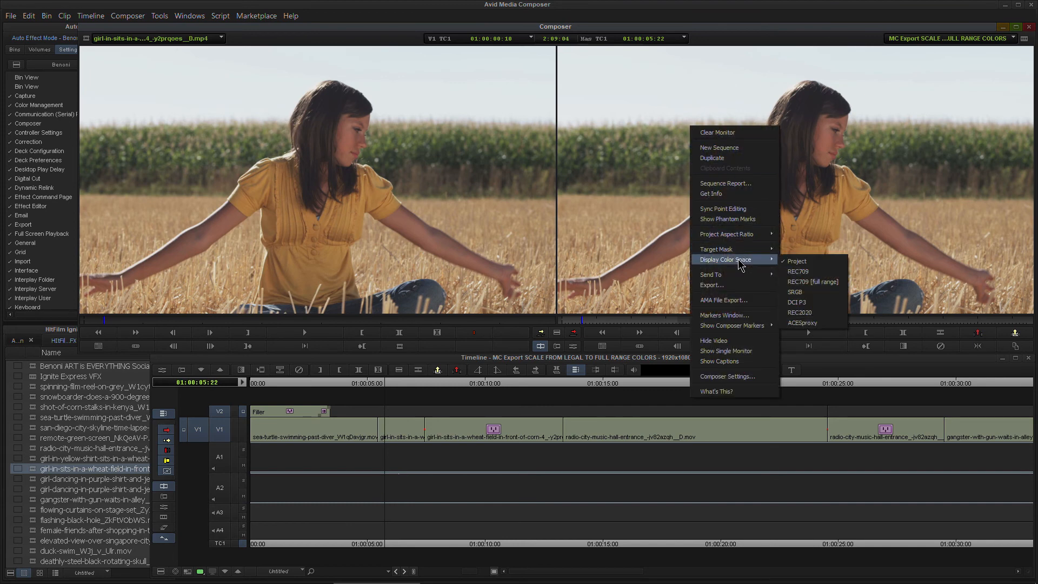
click(813, 282)
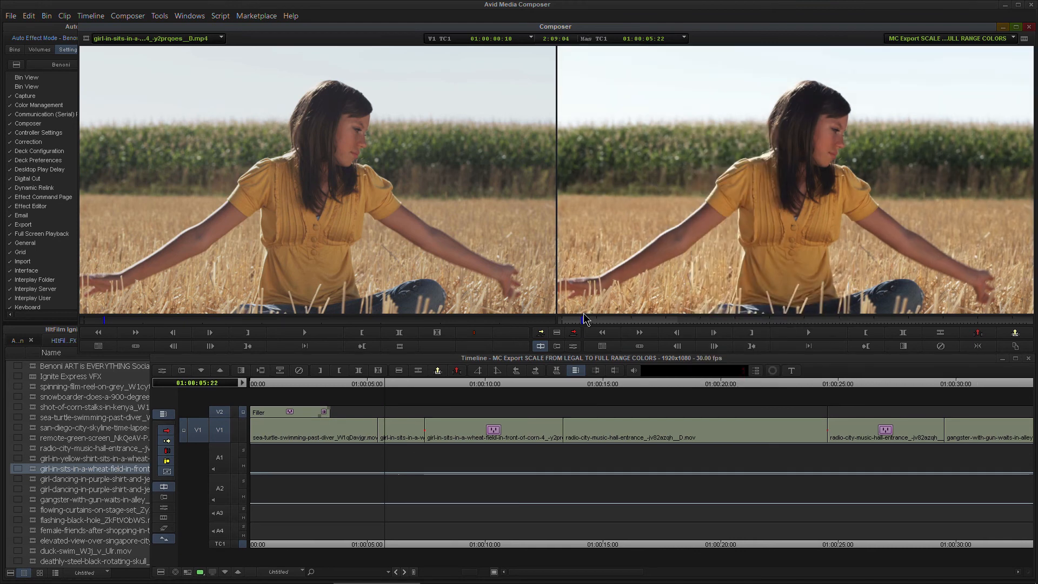
Look through other clips in the sequence and return to the color wheat-field shot at 01:00:06:10
click(391, 385)
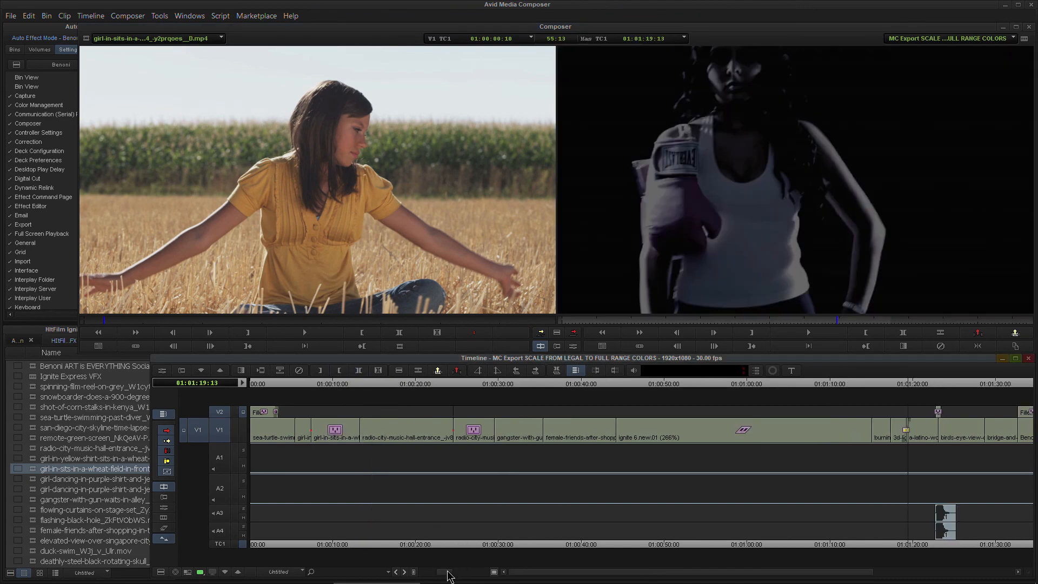
drag(447, 571, 429, 571)
click(280, 382)
mouse_move(275, 386)
mouse_down()
mouse_move(816, 387)
mouse_move(946, 404)
mouse_move(1011, 392)
mouse_move(801, 398)
mouse_move(956, 400)
mouse_move(1006, 400)
mouse_move(852, 386)
mouse_move(257, 388)
mouse_up()
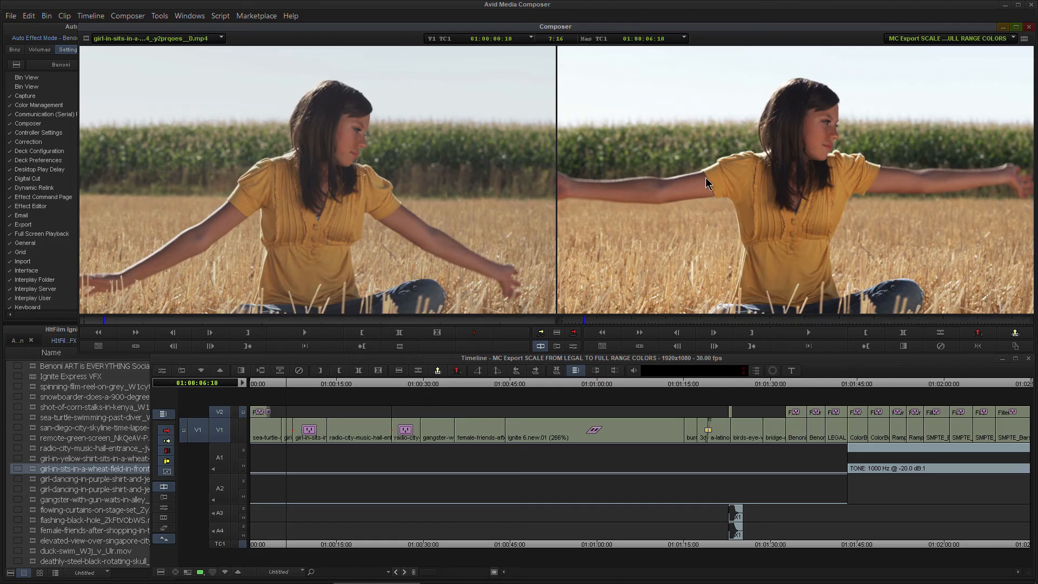
Try the SRGB and DCI P3 display color spaces on the record monitor
right_click(705, 177)
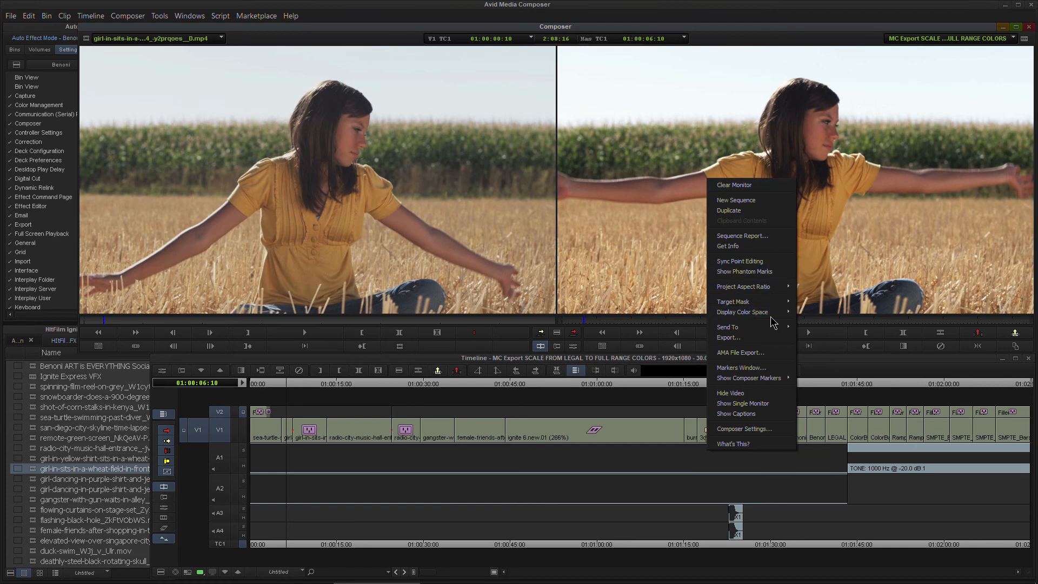
mouse_move(771, 318)
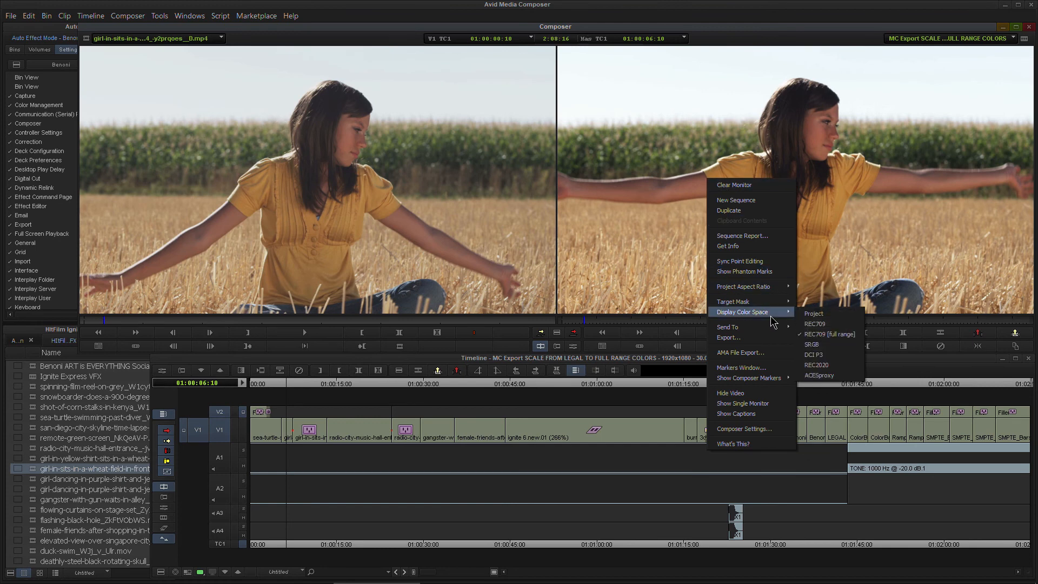
click(829, 349)
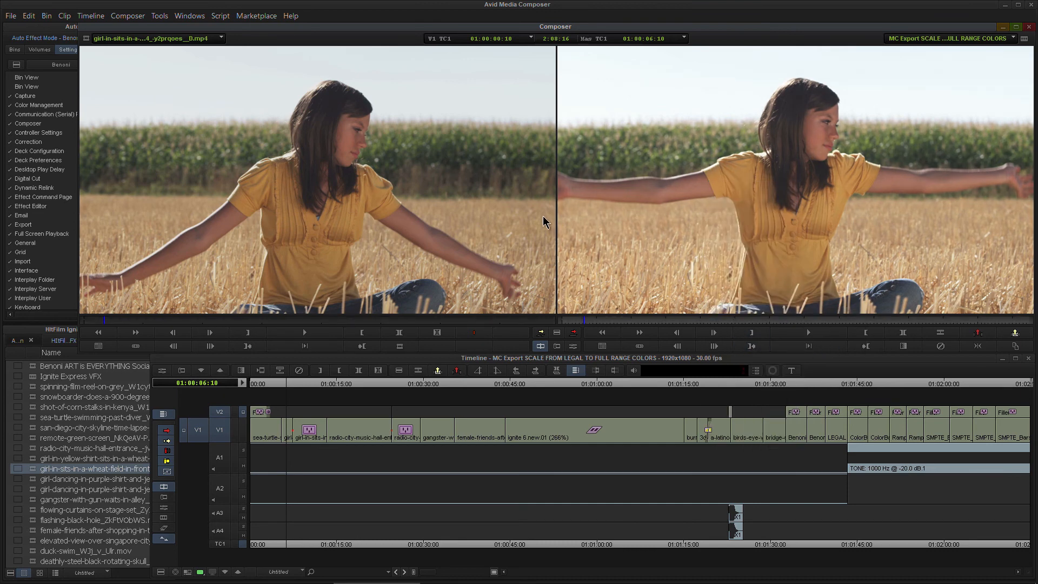
right_click(692, 196)
mouse_move(723, 333)
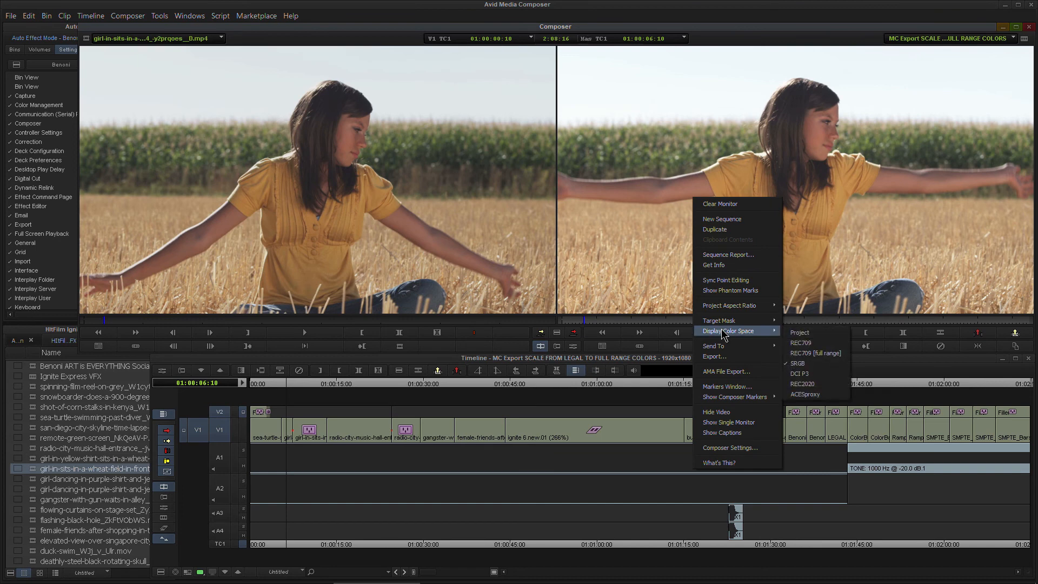
click(805, 384)
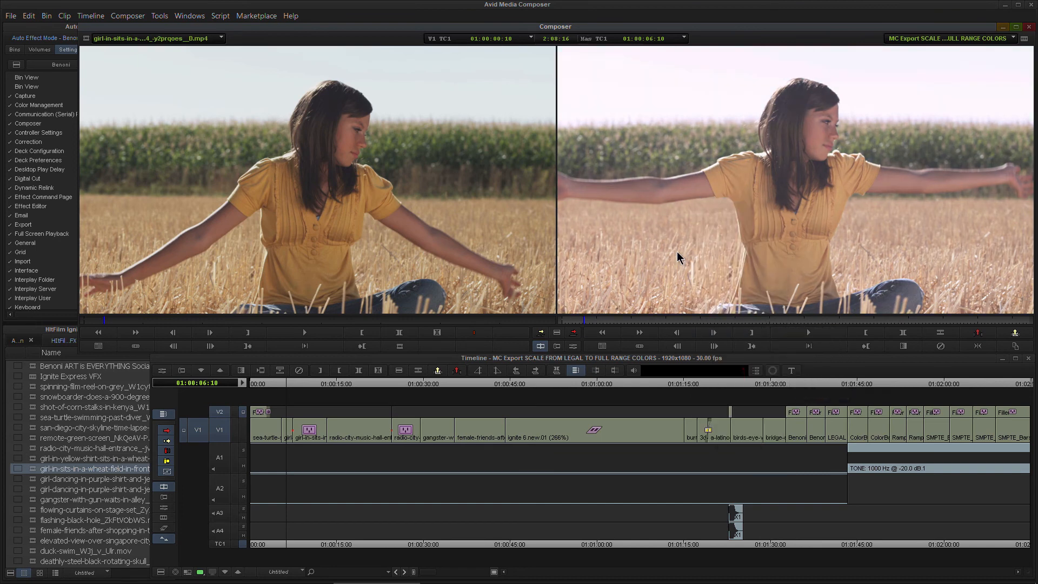
Scrub the sequence to 01:00:06:07 and set the record monitor's display color space back to Project
drag(275, 385, 288, 386)
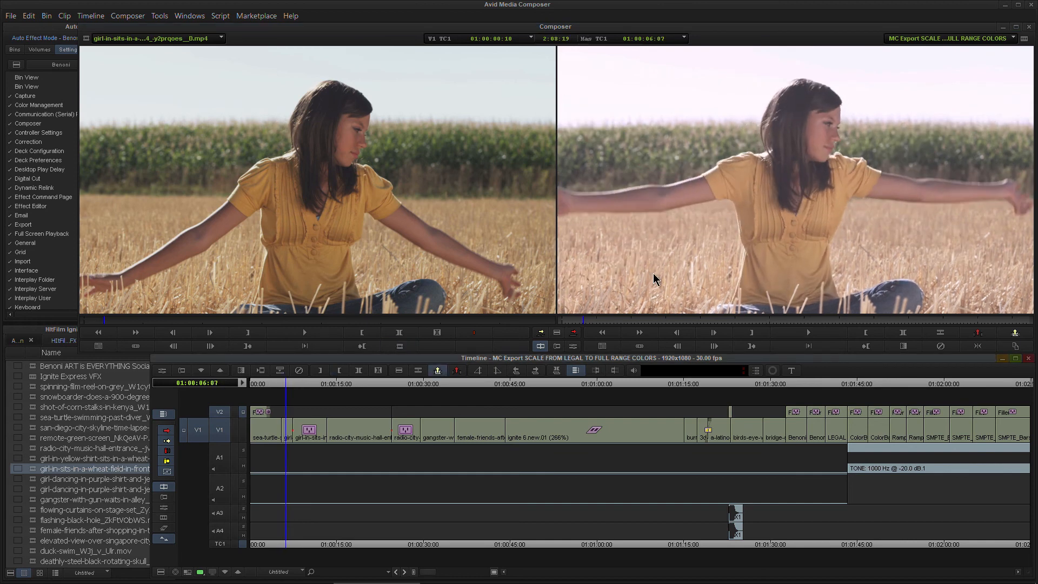
right_click(788, 208)
mouse_move(857, 344)
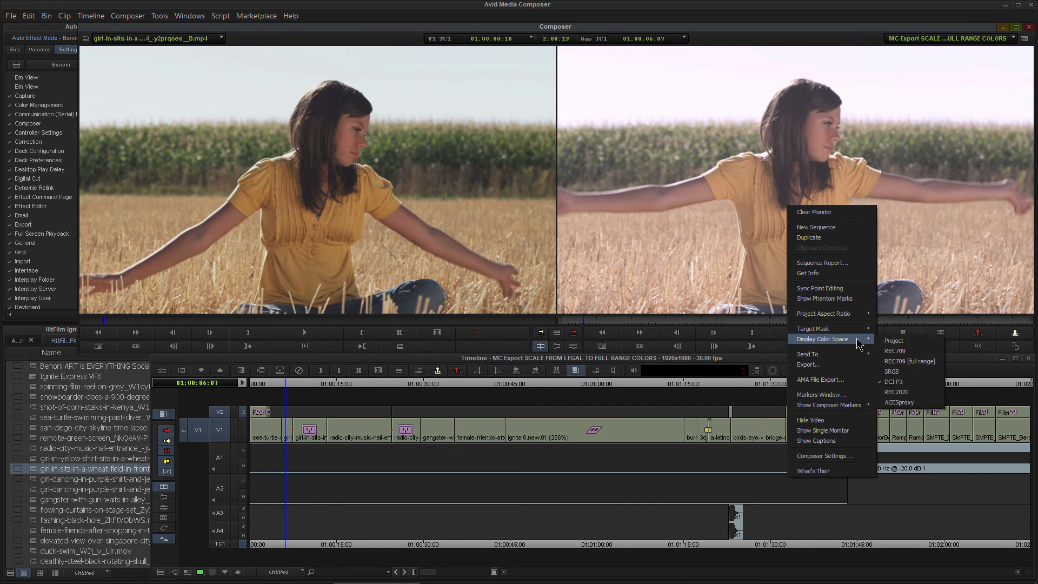
click(909, 341)
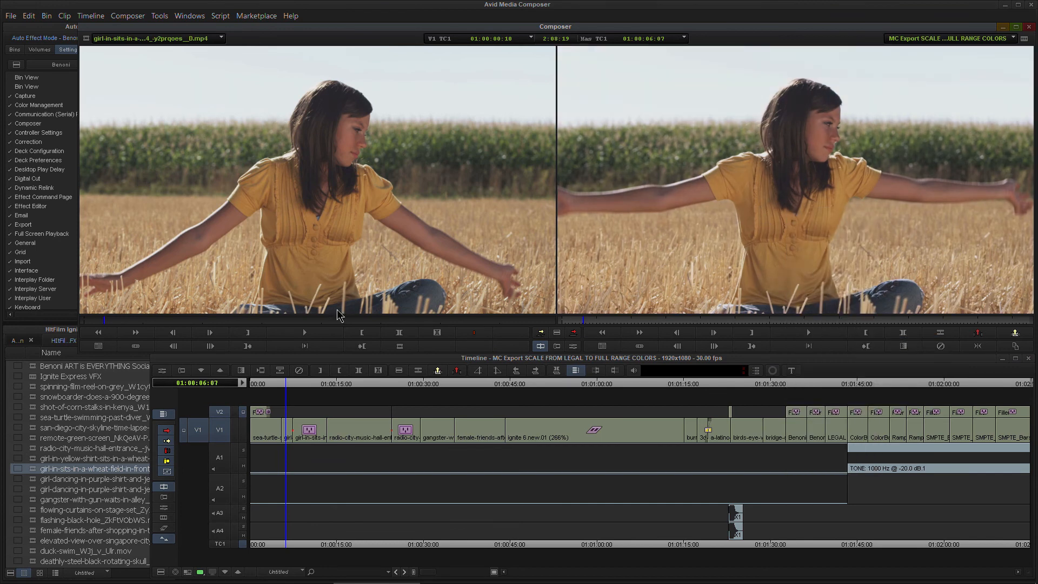
Set the source monitor's display color space to REC709 [full range] and scrub the source clip forward and back to compare it
click(34, 474)
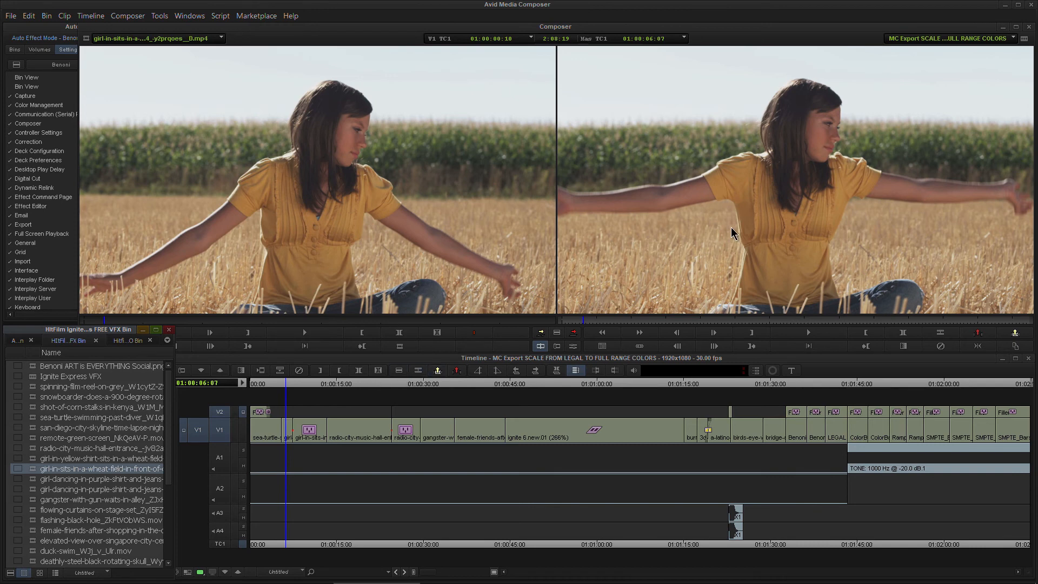
right_click(410, 195)
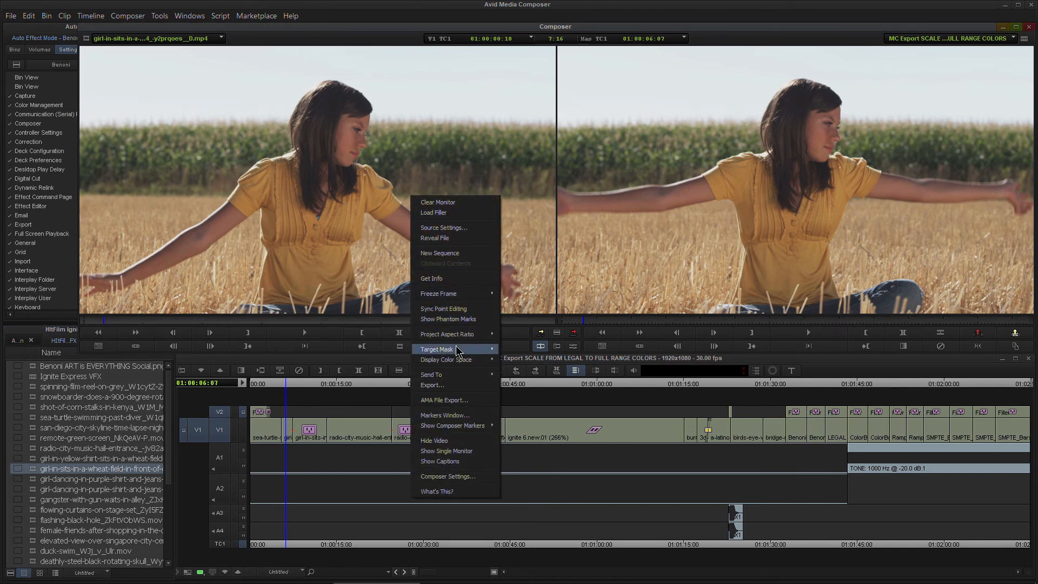
mouse_move(462, 360)
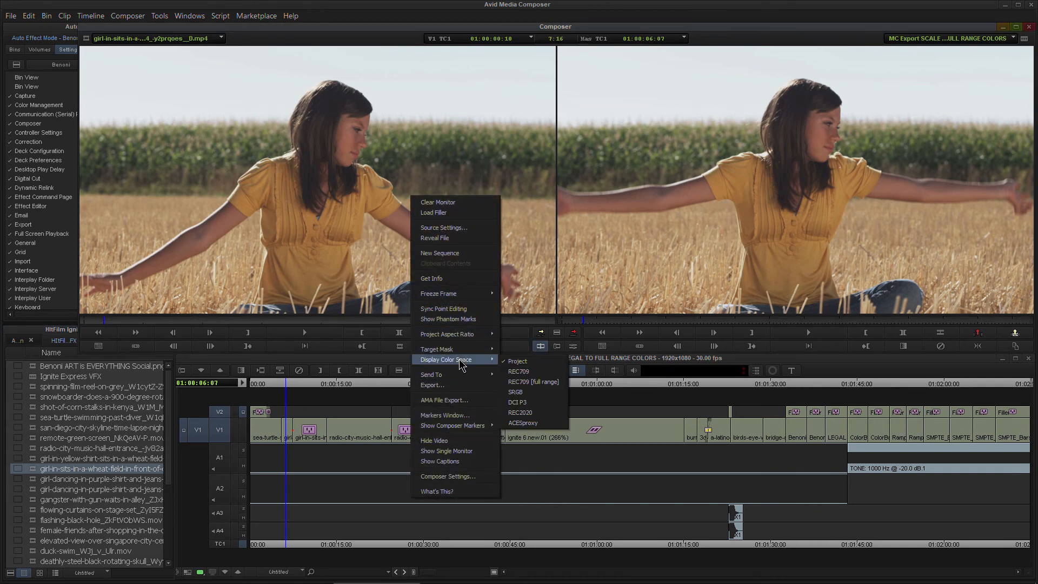
click(534, 381)
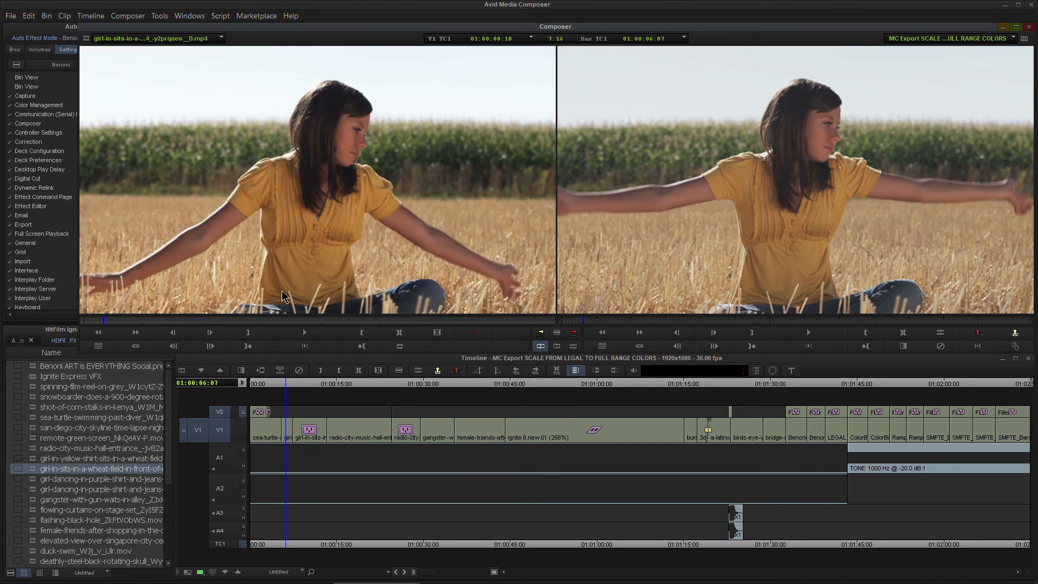
drag(106, 320, 186, 324)
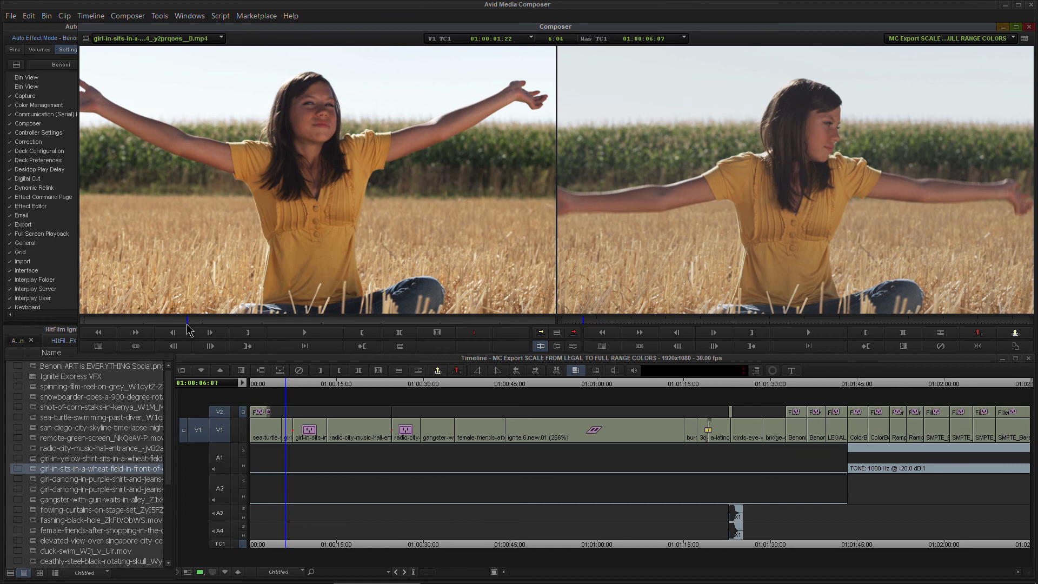
drag(188, 328, 108, 329)
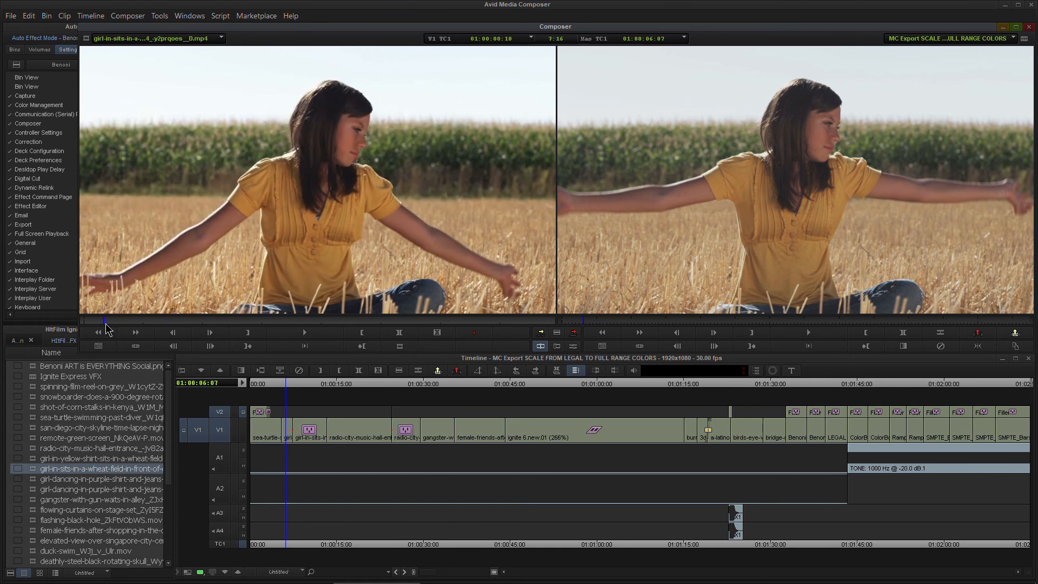
Set the display color space of both the source monitor and the record monitor to Project
right_click(393, 166)
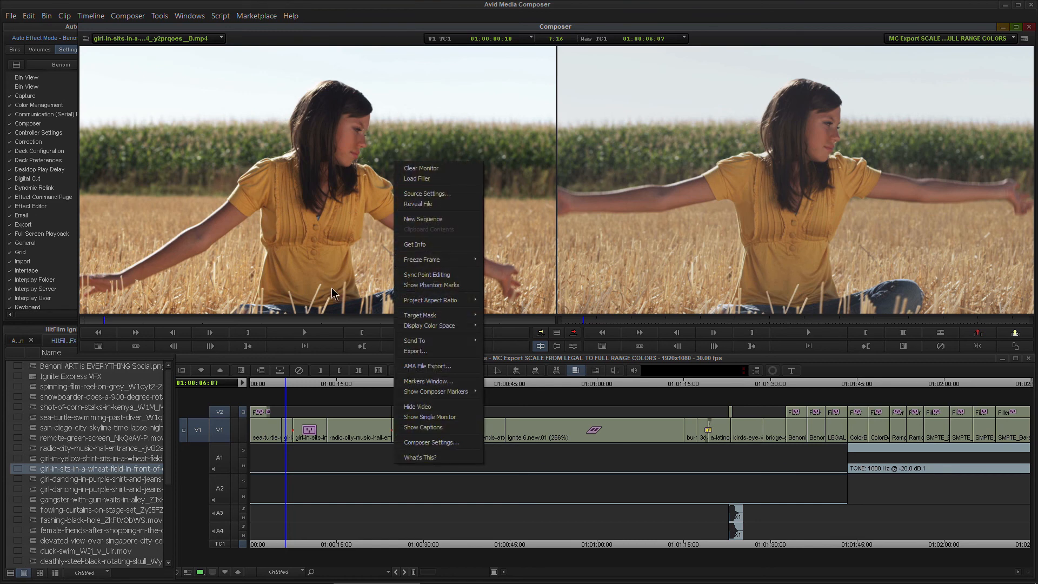
mouse_move(450, 327)
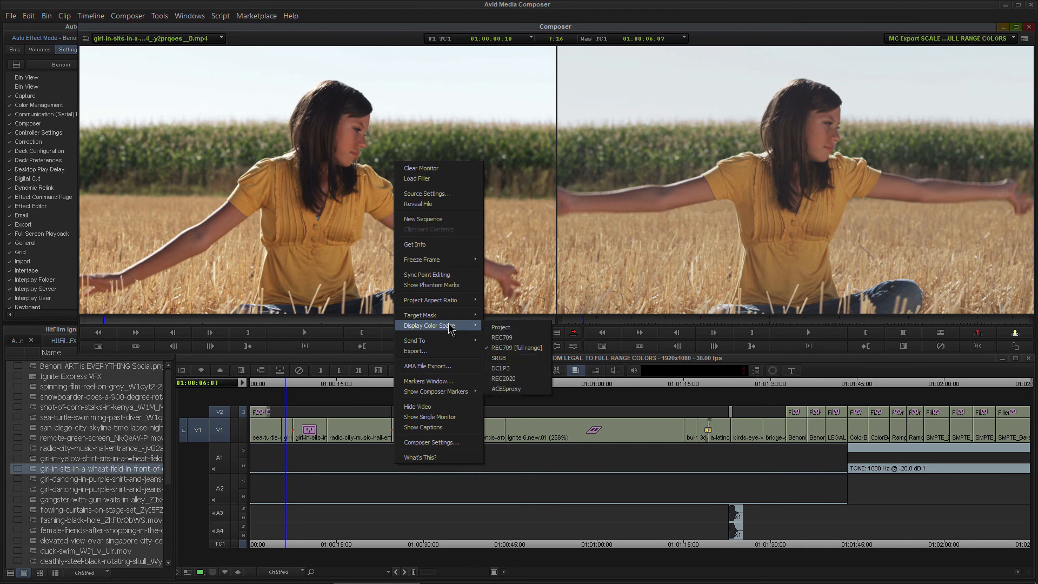
click(504, 327)
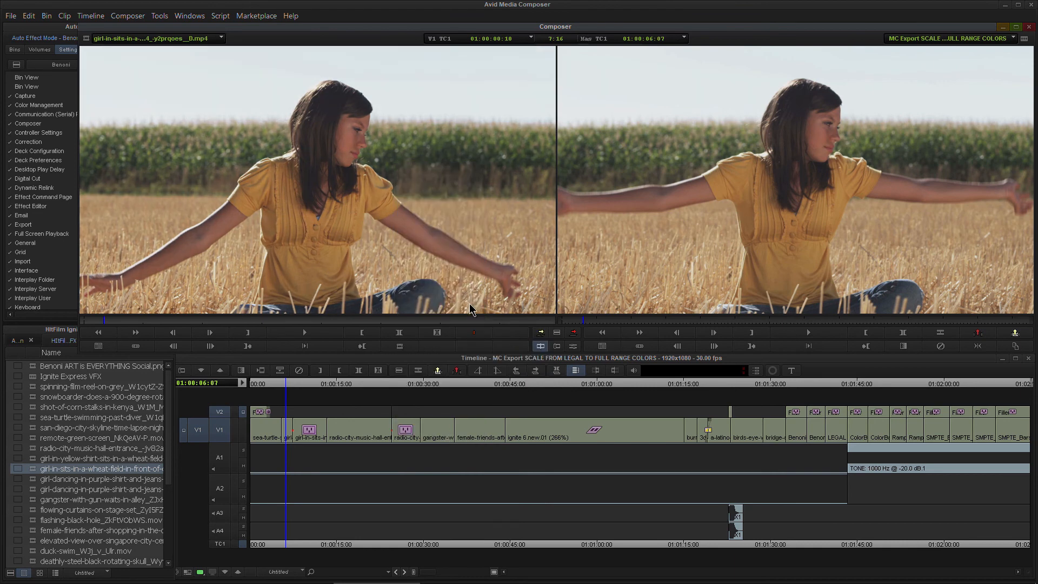
right_click(722, 215)
mouse_move(782, 352)
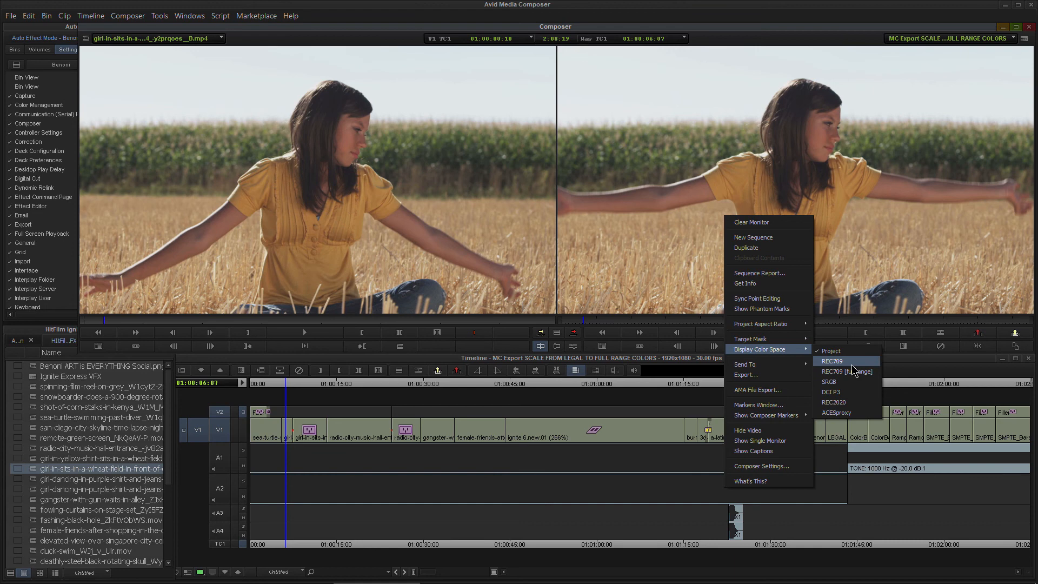
click(842, 352)
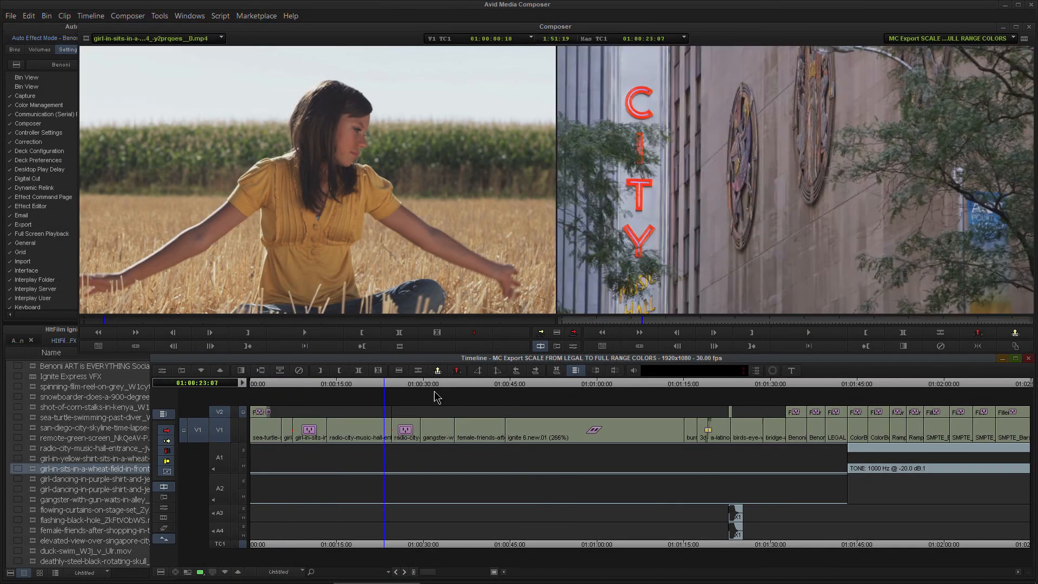
Scrub the sequence to 01:00:56:26 and choose Project as the record monitor's display color space
drag(437, 397, 581, 406)
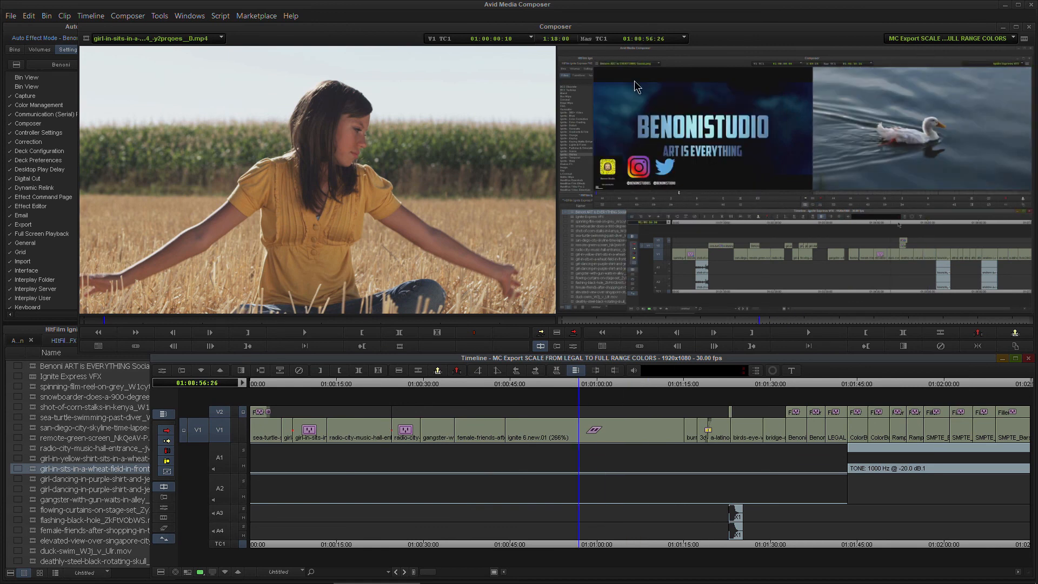
right_click(655, 226)
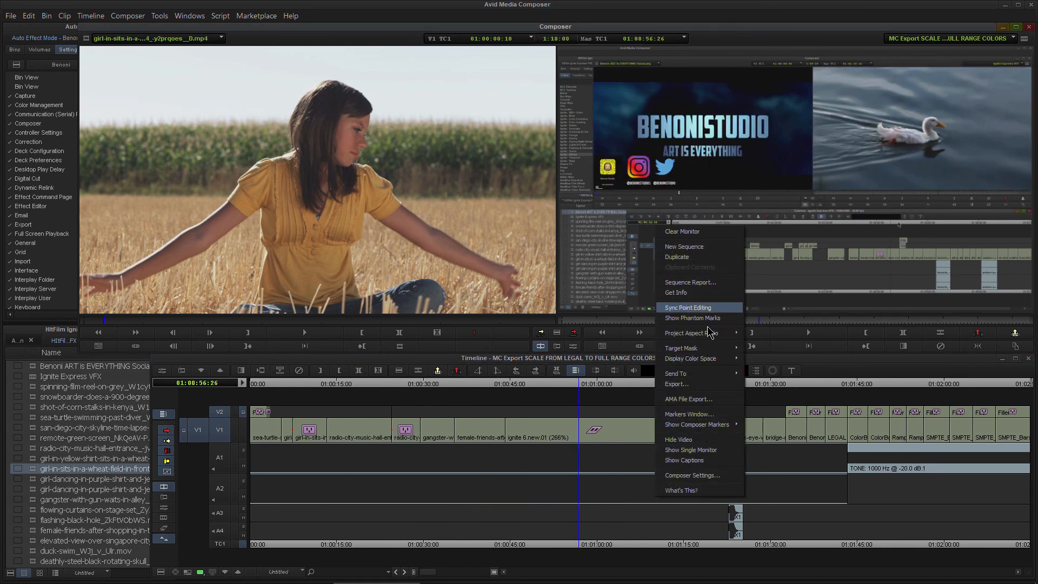
mouse_move(721, 361)
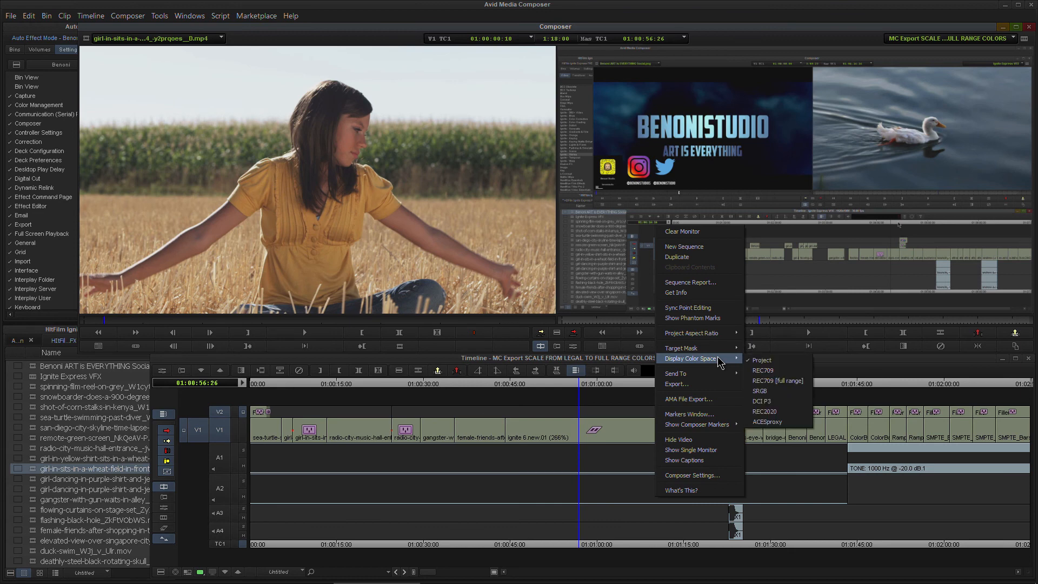
click(762, 361)
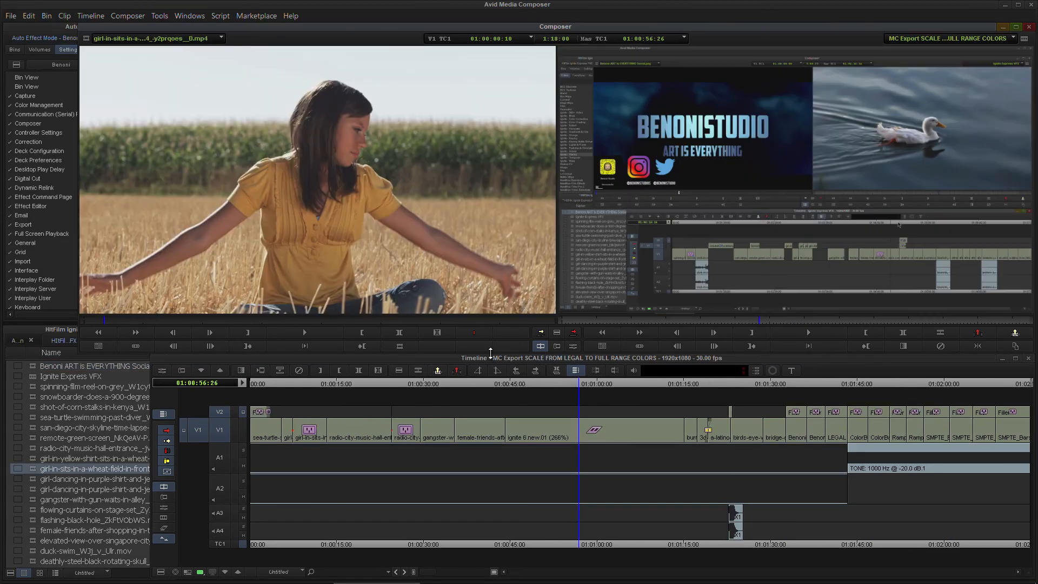
Compare the sequence image at 01:00:41:00 and move on to 01:00:57:07
click(489, 383)
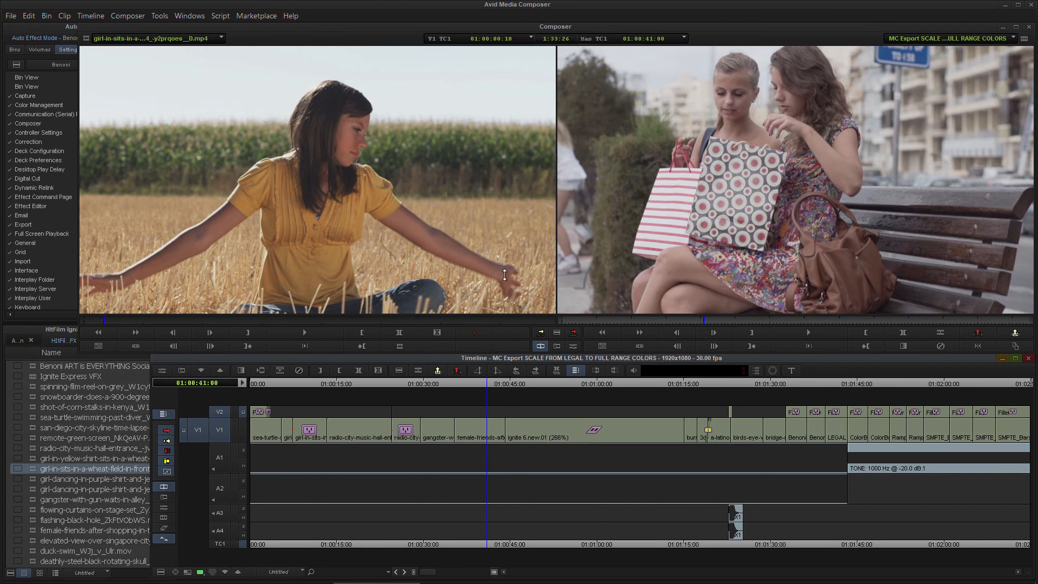
mouse_move(491, 361)
mouse_down()
mouse_move(486, 381)
mouse_move(486, 362)
mouse_up()
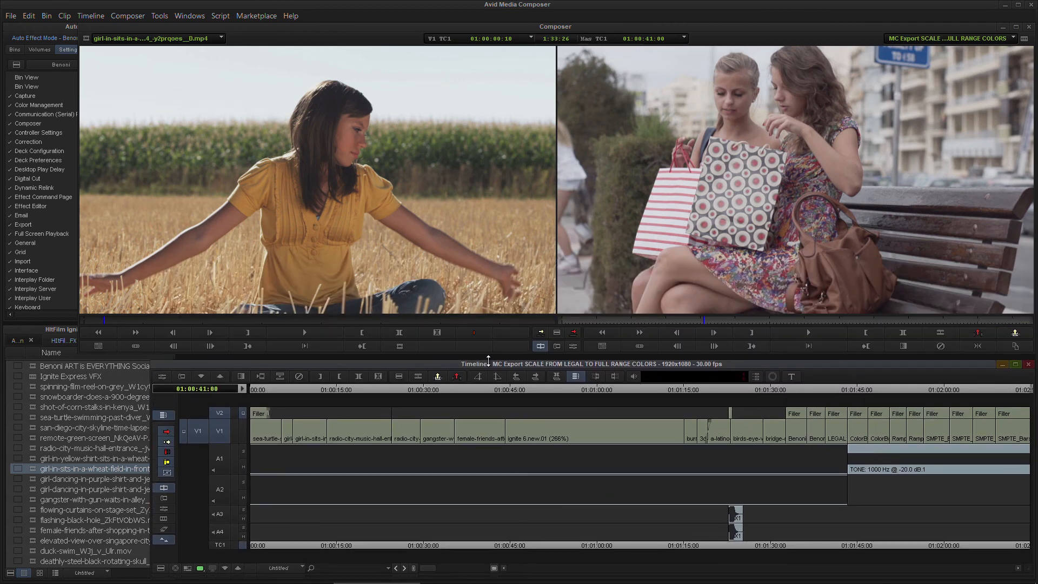
click(574, 385)
click(581, 392)
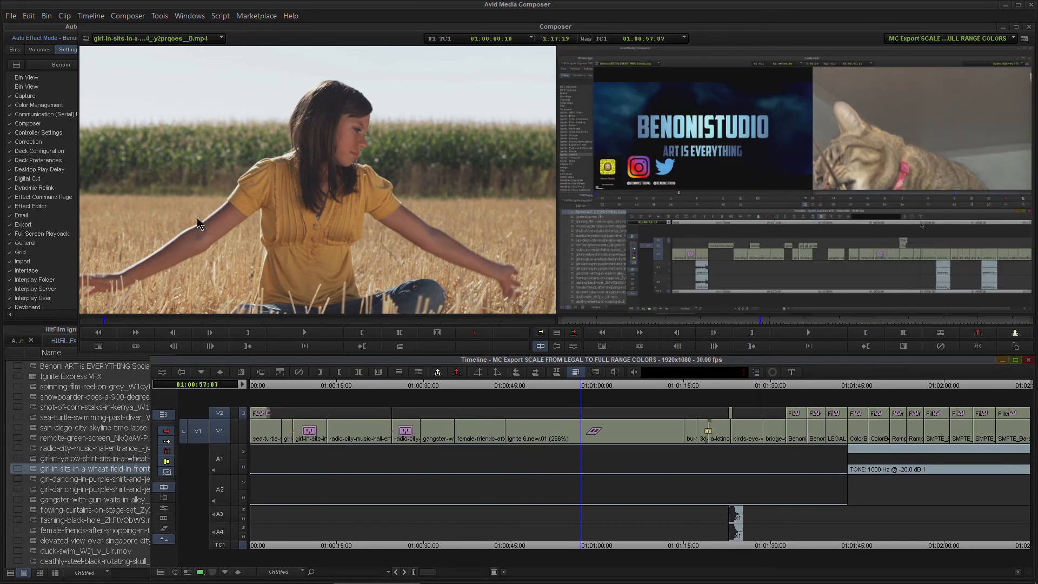
Set the display color space of full screen playback to REC709 and apply the setting
double_click(58, 236)
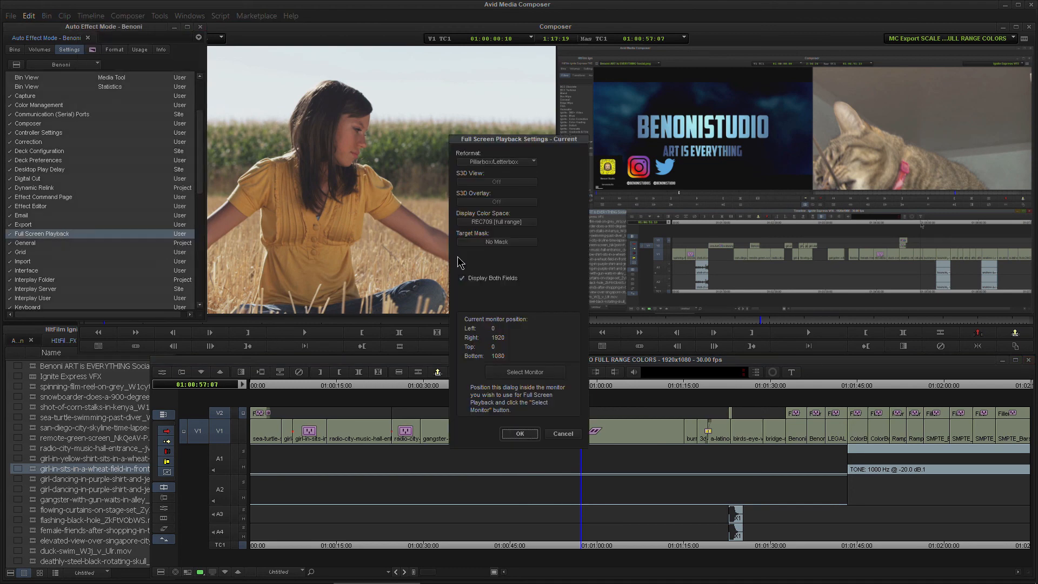
click(516, 227)
click(476, 232)
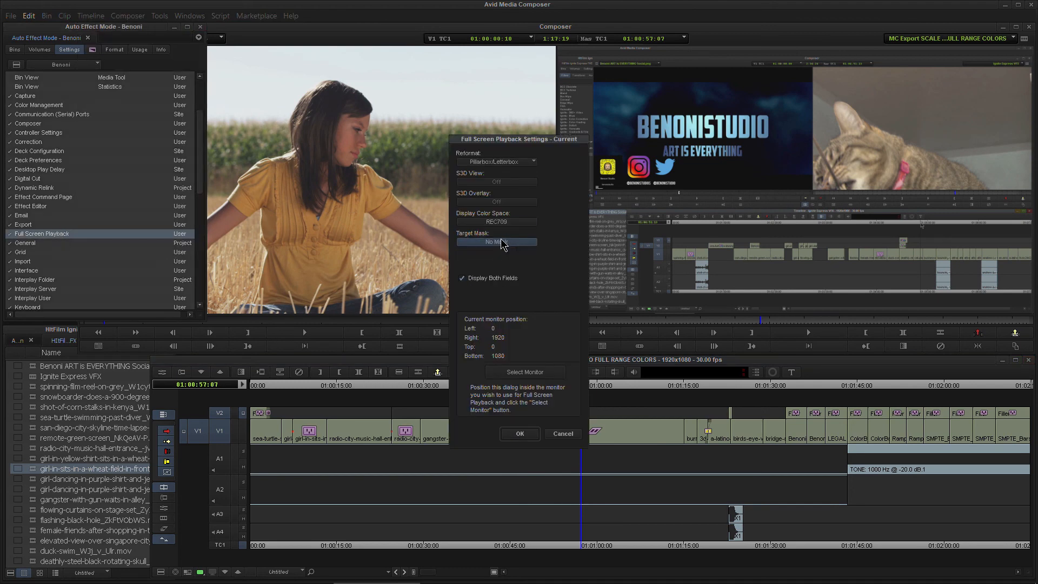
click(520, 434)
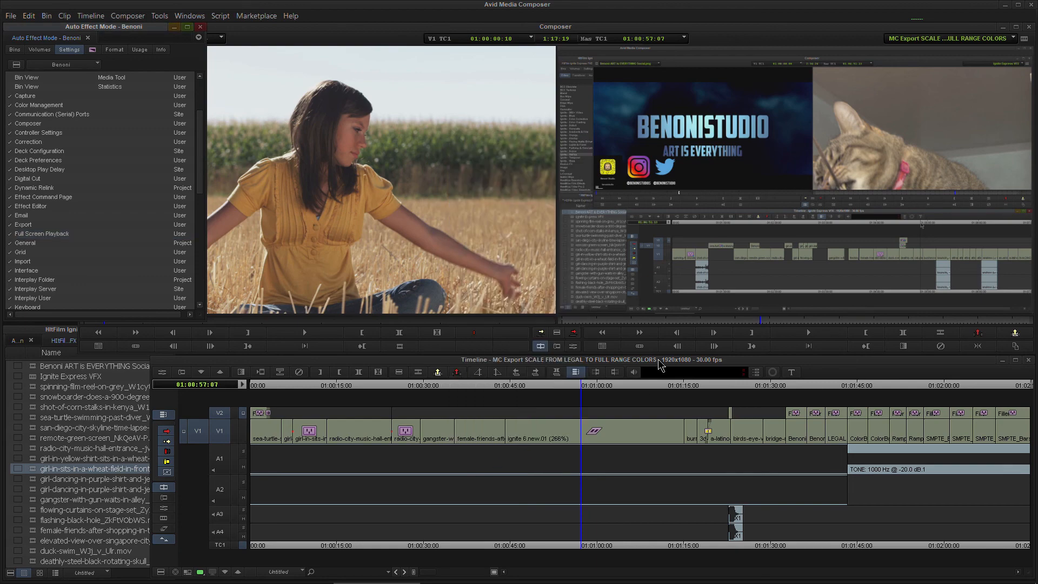
click(697, 257)
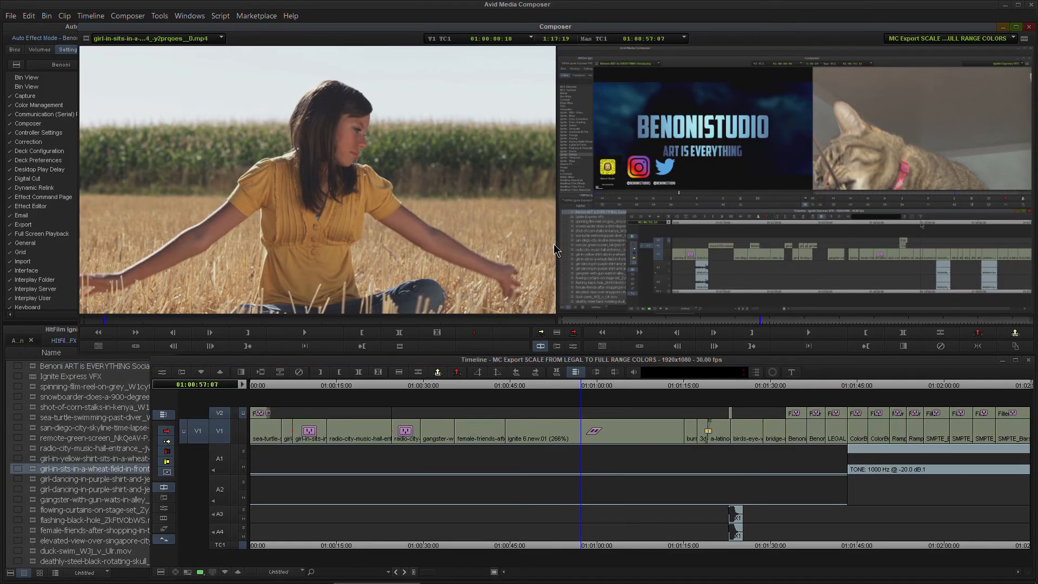
drag(477, 355, 477, 263)
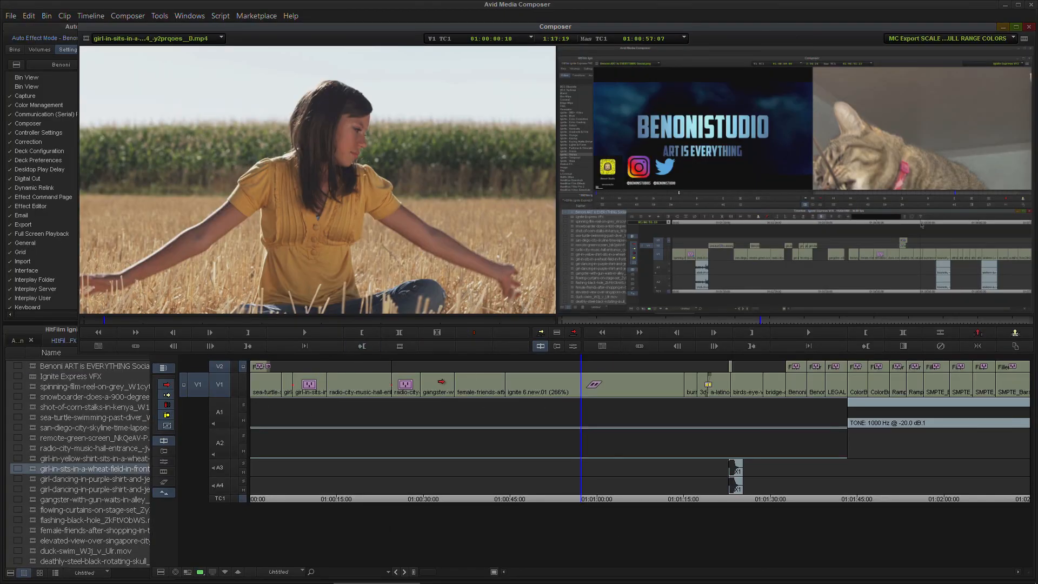
click(539, 362)
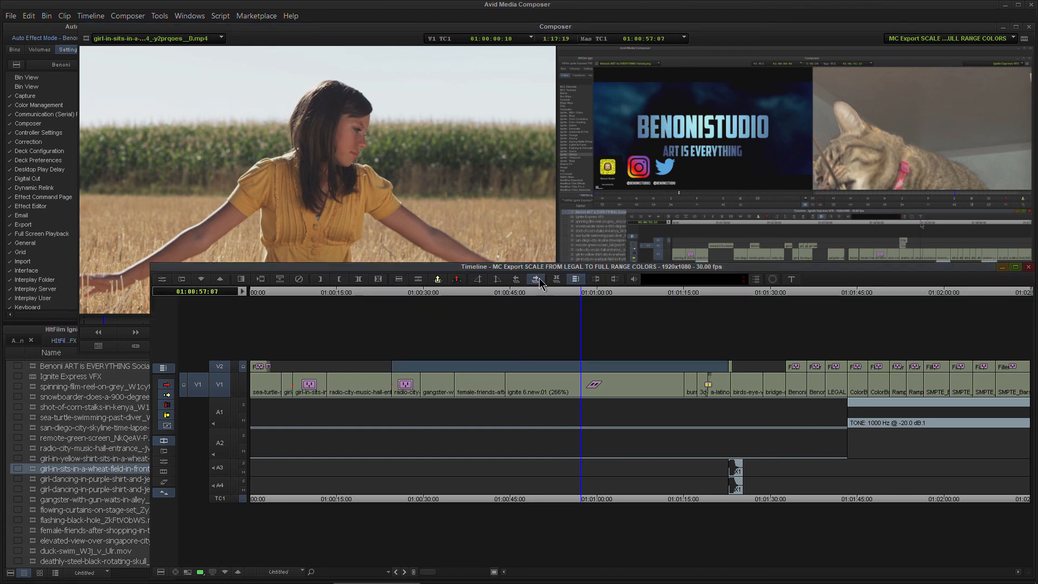
drag(535, 298, 502, 355)
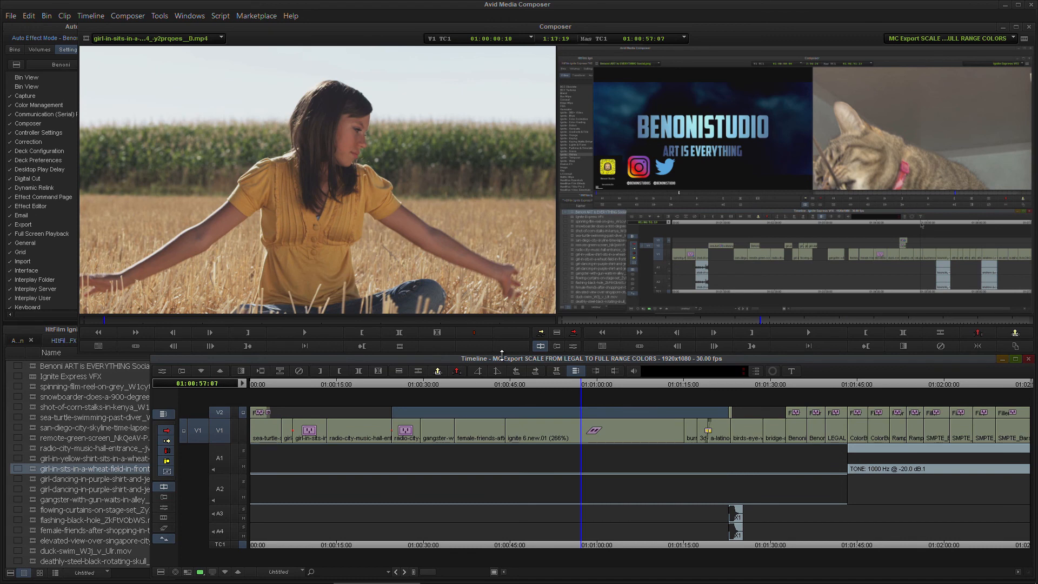
Scrub through the end of the sequence to compare the graphics labelled "Treat as legal" and "Scale TO Legal"
drag(577, 388, 790, 397)
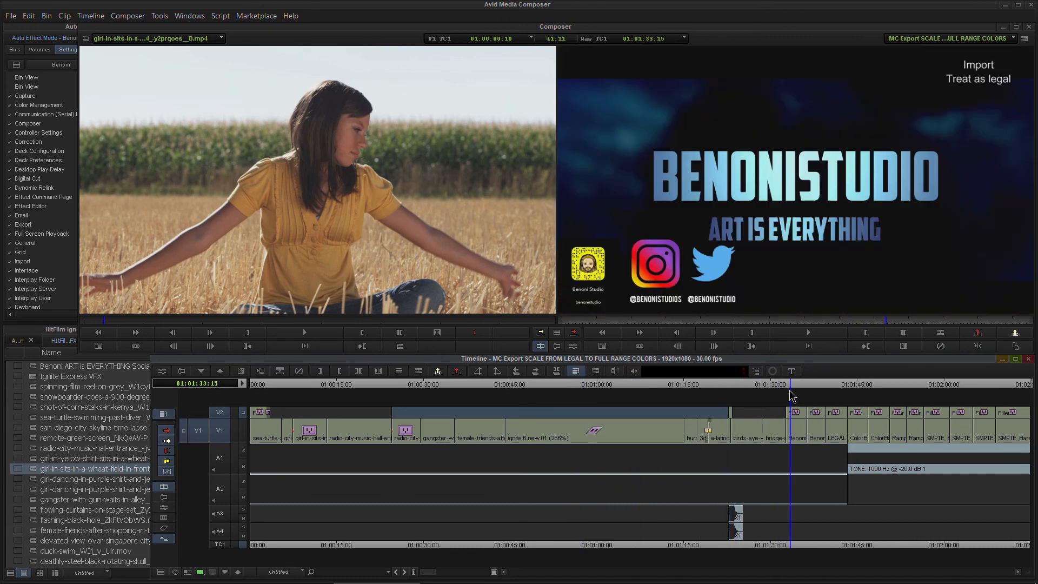
key(space)
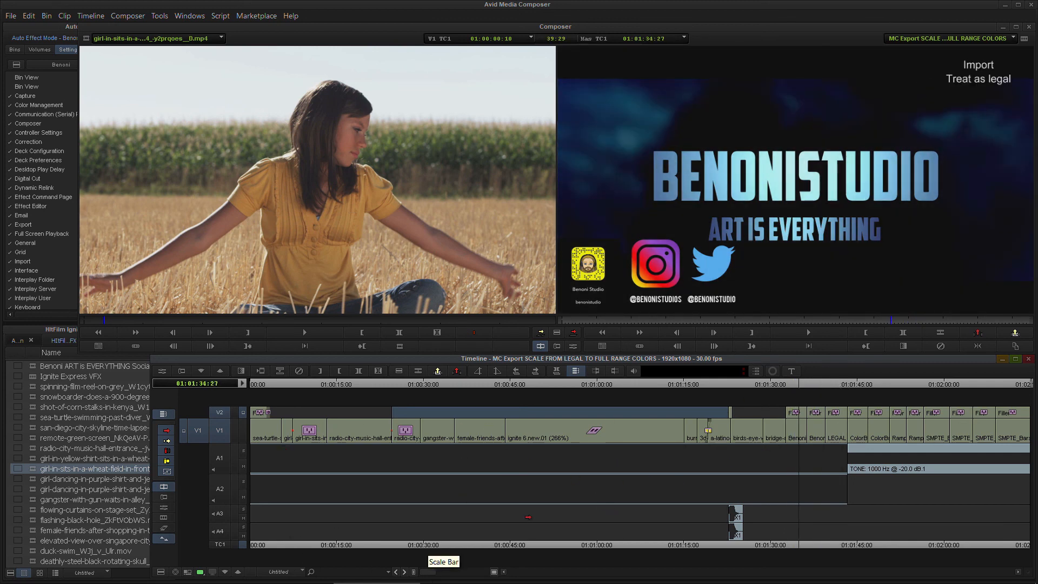
click(797, 385)
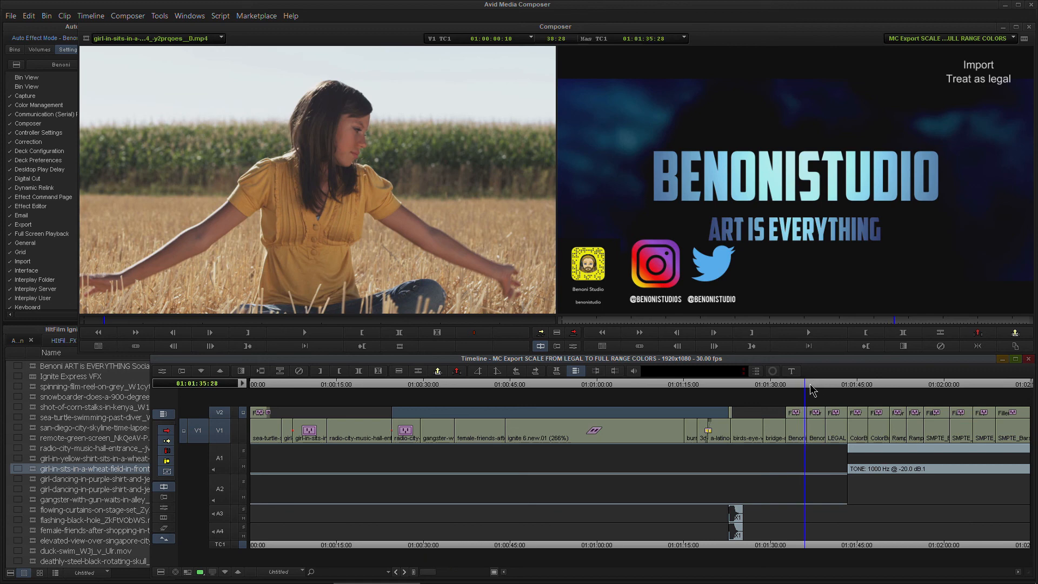
click(813, 386)
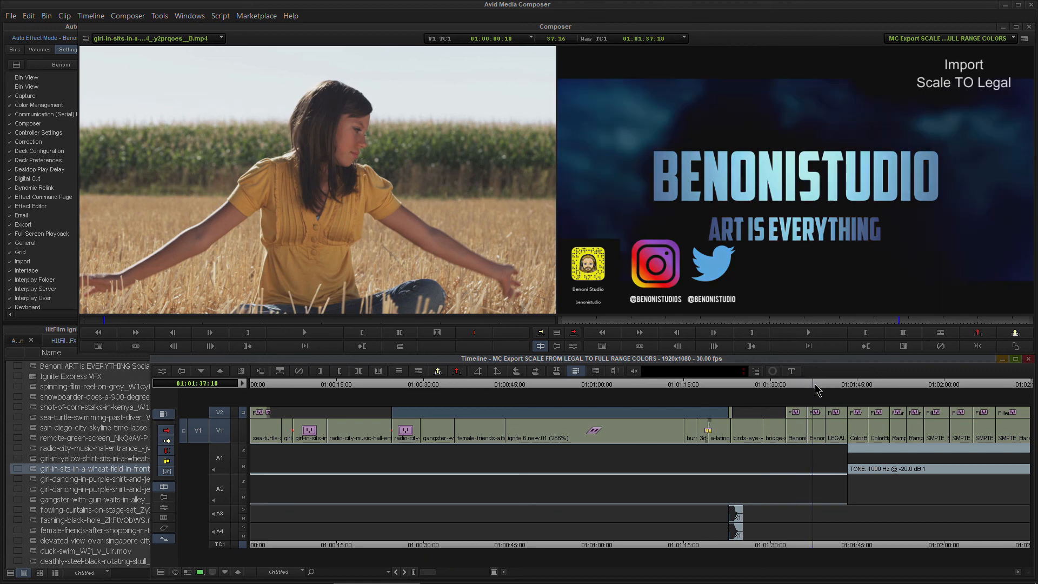
click(841, 386)
drag(842, 386, 814, 389)
click(836, 386)
Create a new bin named BIN2 in the project and open it in a floating window over the source monitor
click(18, 340)
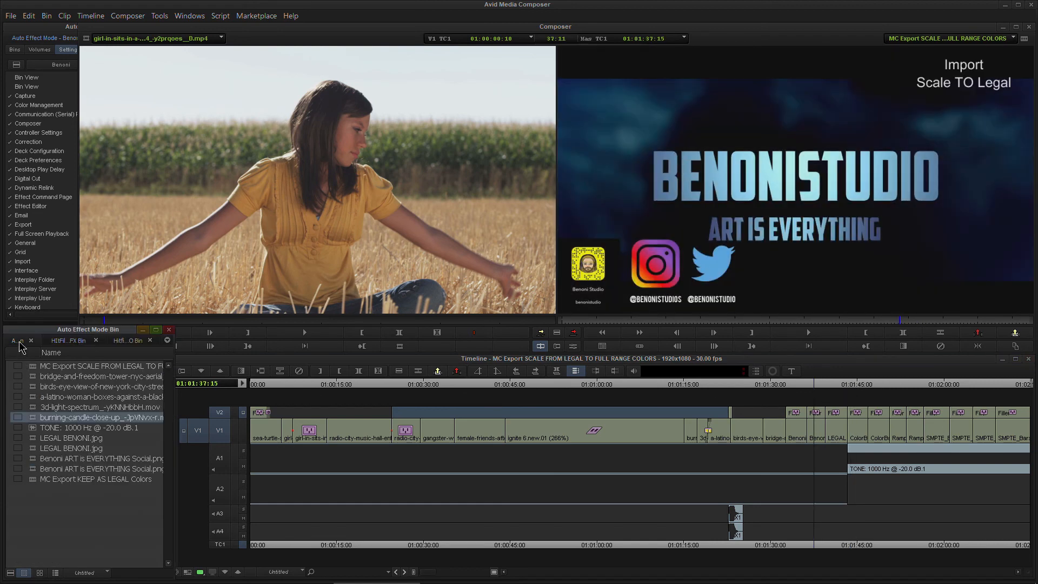
click(15, 50)
right_click(61, 221)
click(81, 247)
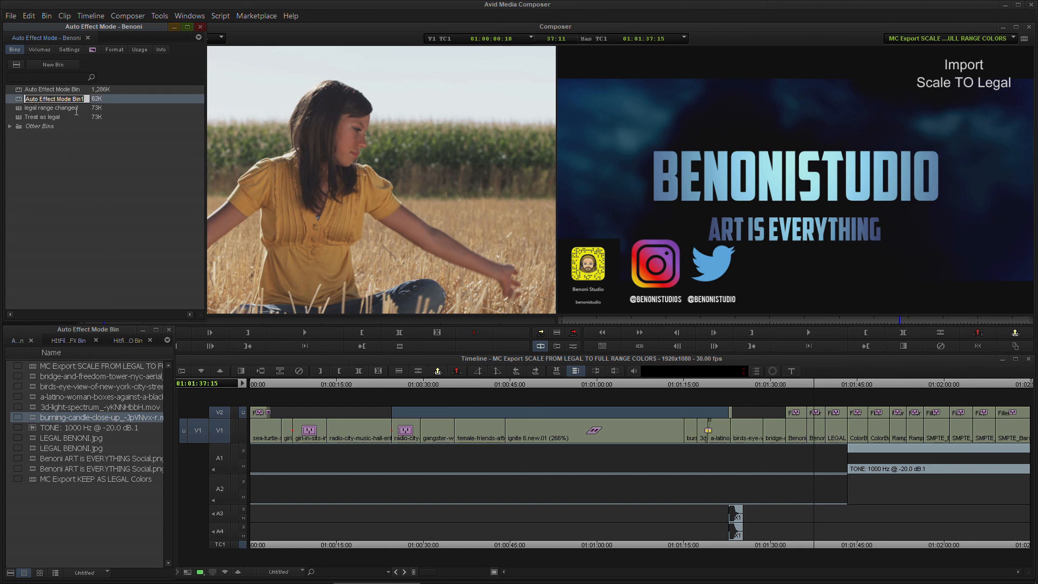
text(BIN2)
key(Return)
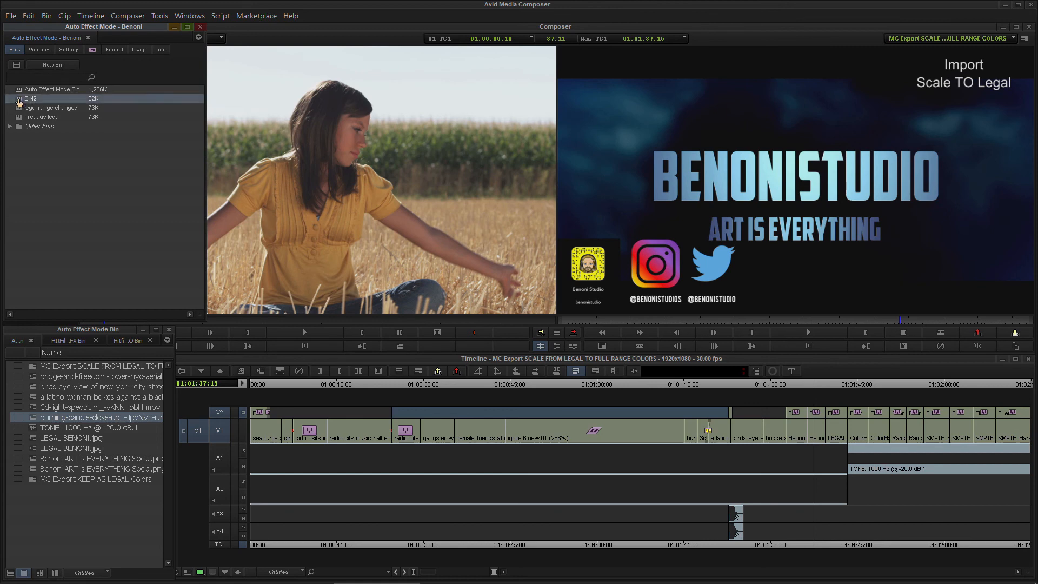
click(653, 200)
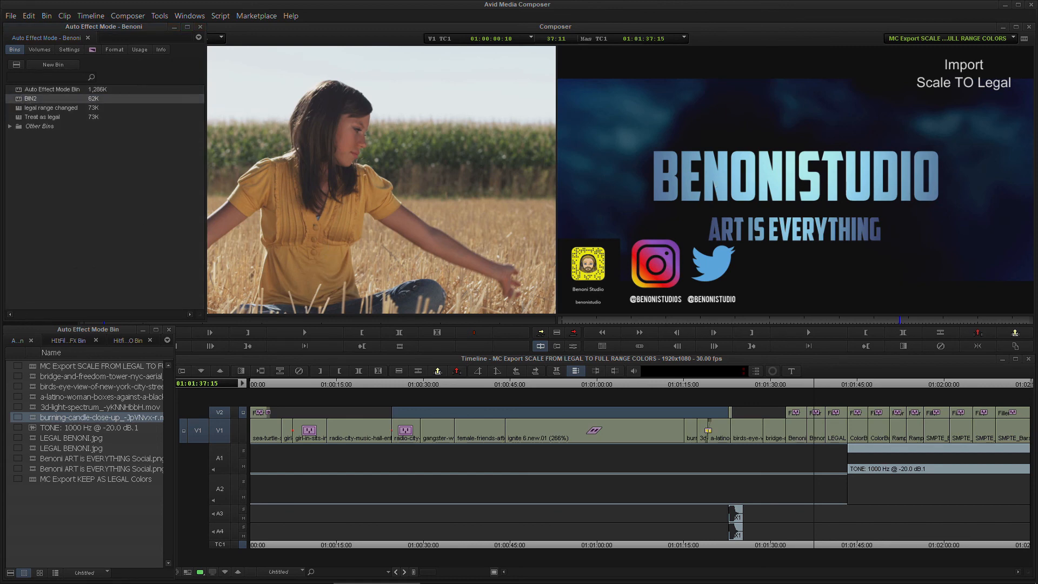
double_click(31, 99)
drag(798, 33, 216, 188)
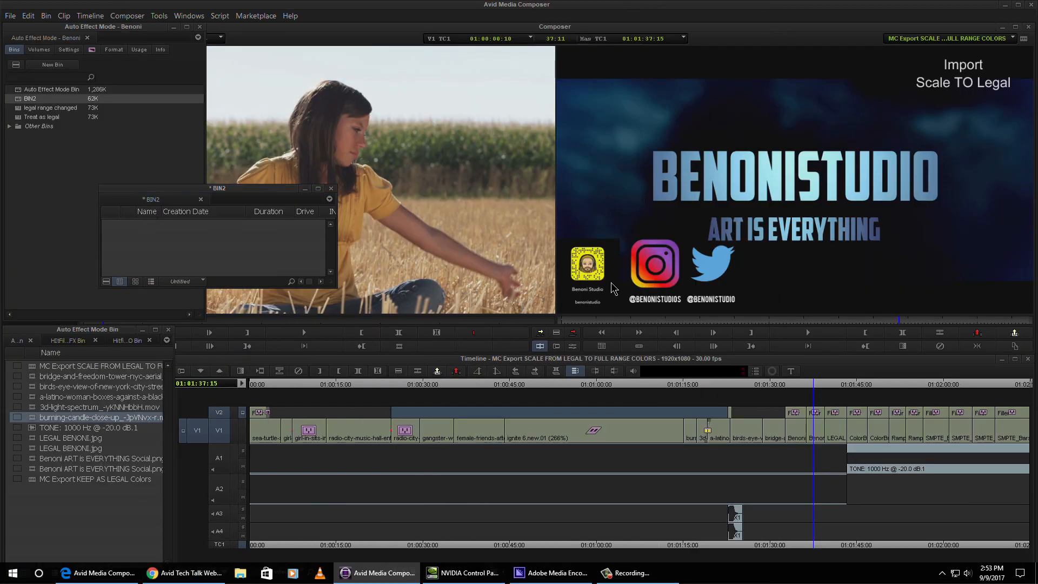
Switch to File Explorer, look at the "Benoni ART is EVERYTHING Social" and "LEGAL BENONI" images in Downloads, and return to Media Composer
key(super+e)
double_click(486, 203)
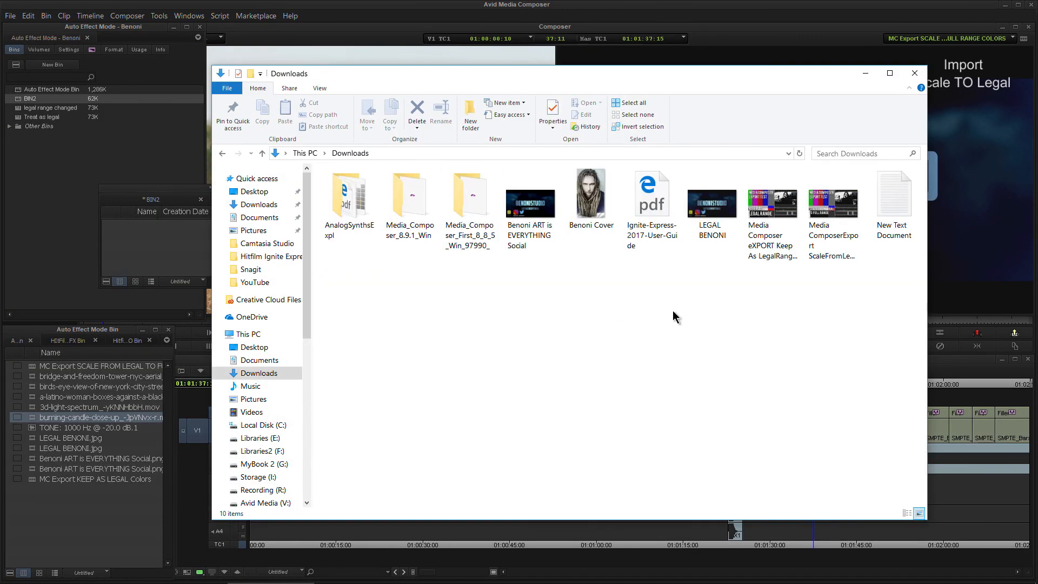
drag(628, 73, 779, 87)
click(681, 219)
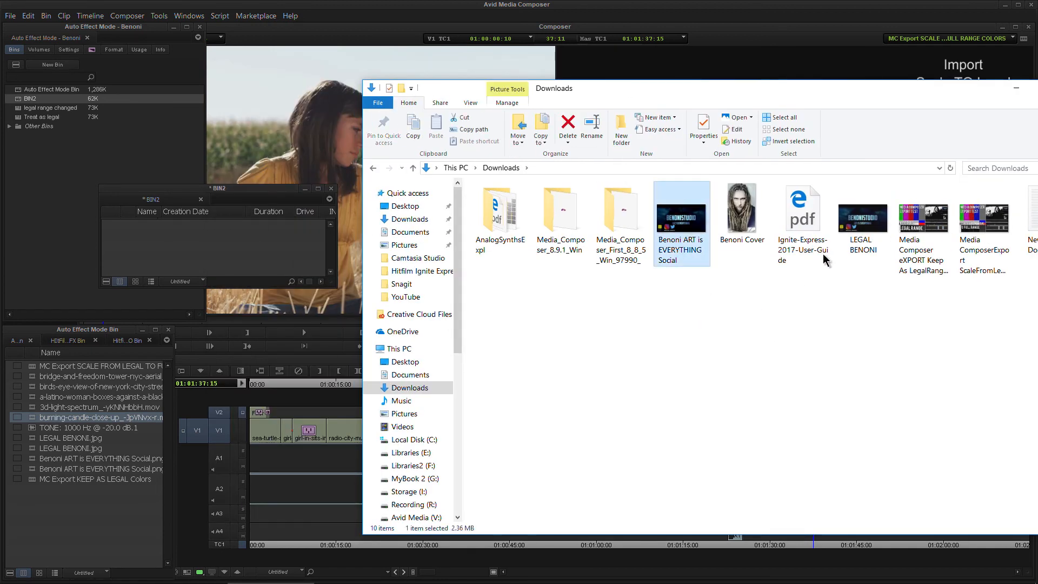
click(846, 248)
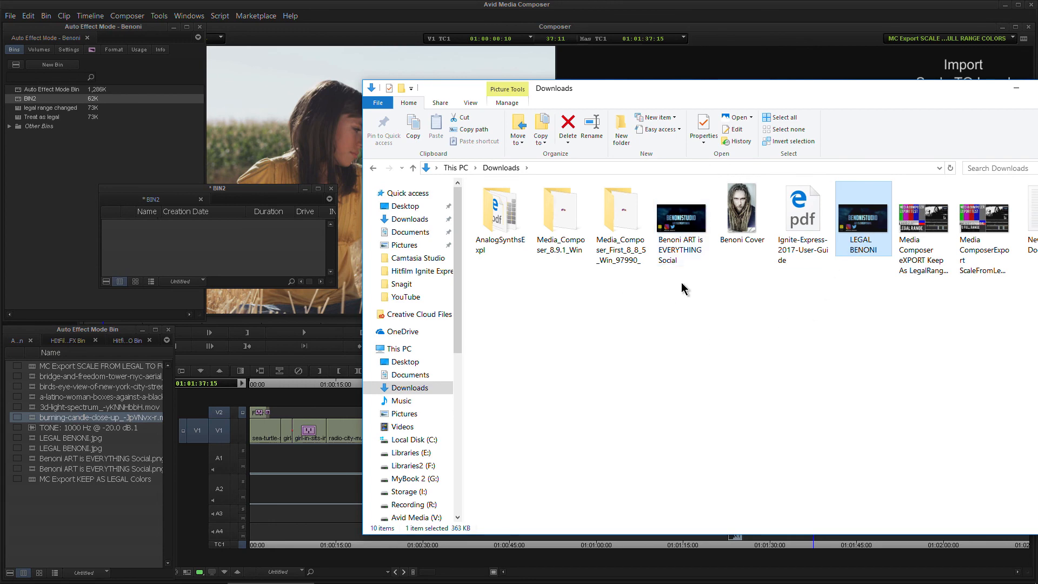
click(680, 240)
click(168, 249)
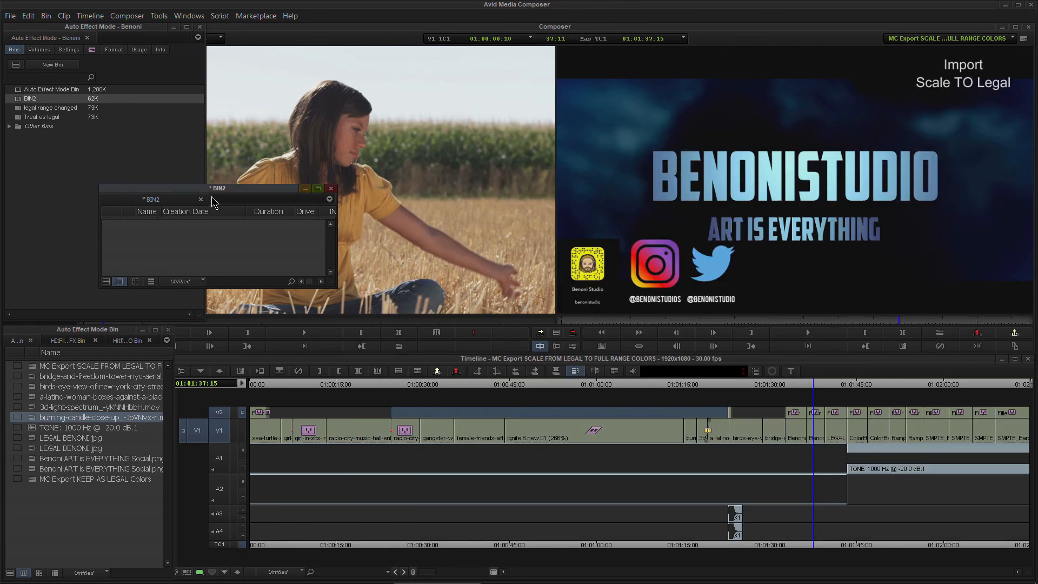
Set the color levels in the Import settings to "Do not modify, treat as legal range"
drag(237, 188, 255, 177)
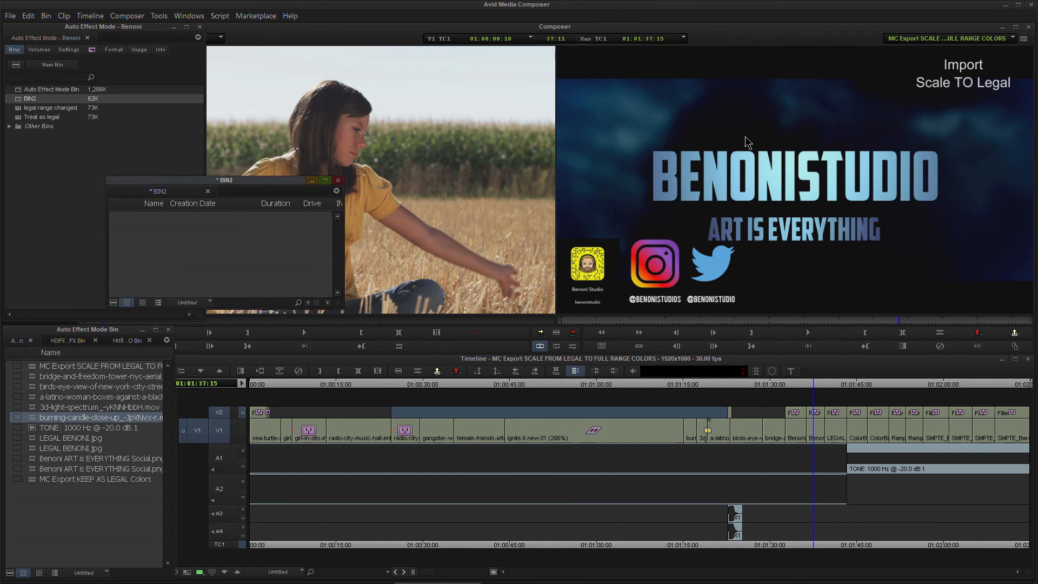
click(72, 49)
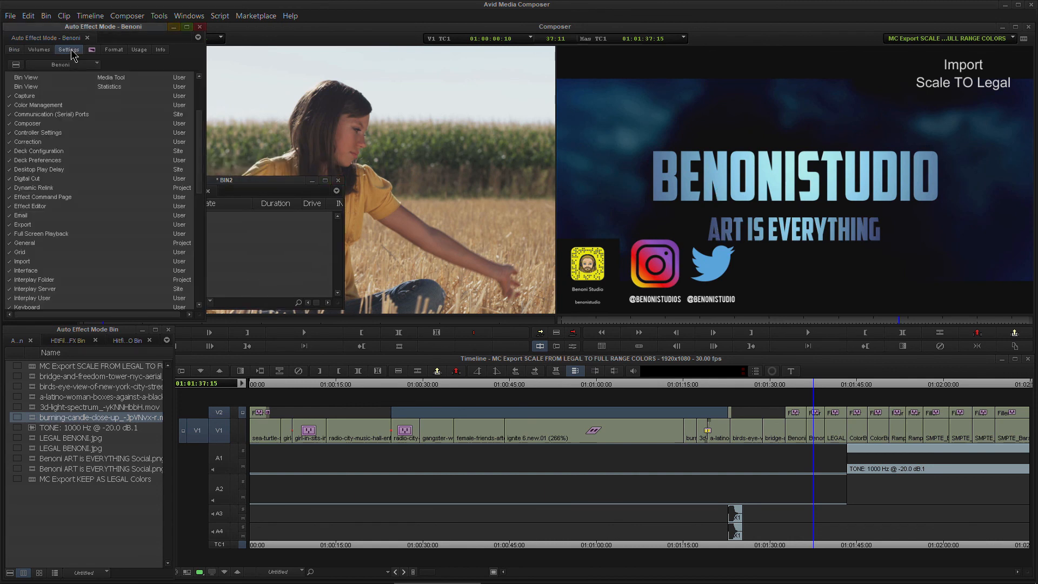
double_click(22, 264)
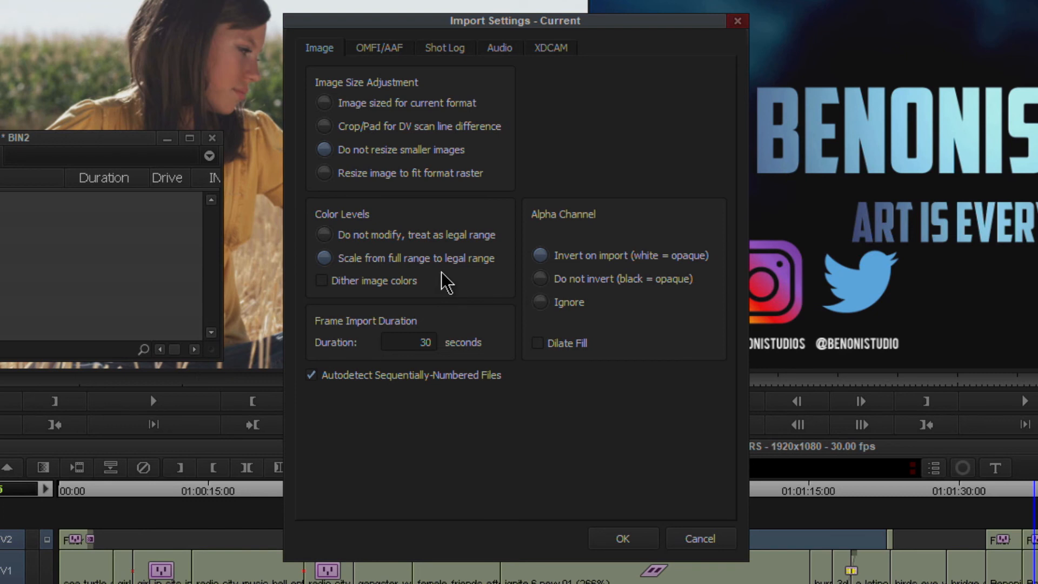
click(324, 235)
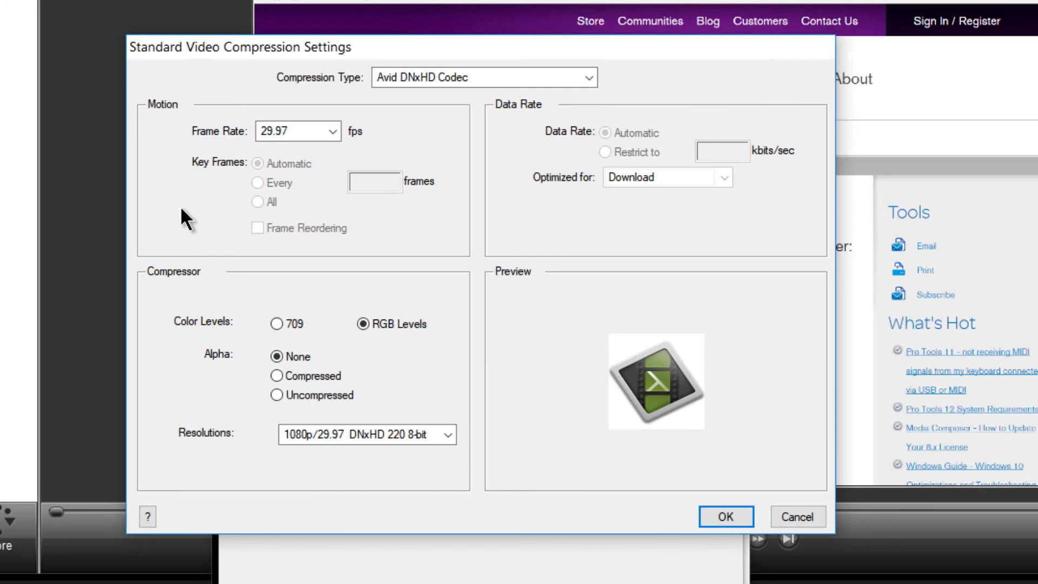
In Camtasia Studio, review the available compression types and Avid DNxHD resolutions in the video compression settings, keeping the current selections
click(589, 77)
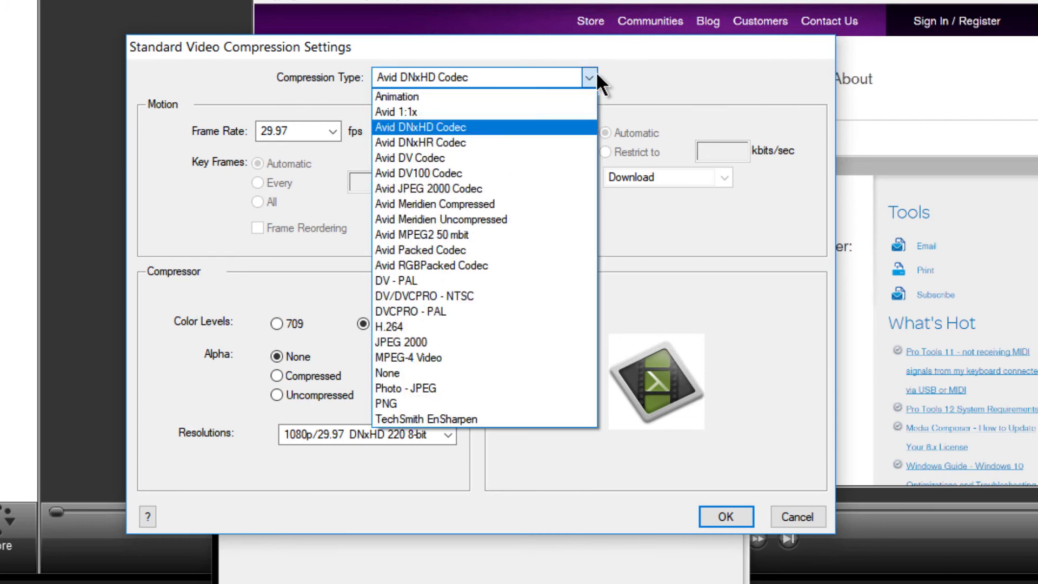
click(596, 71)
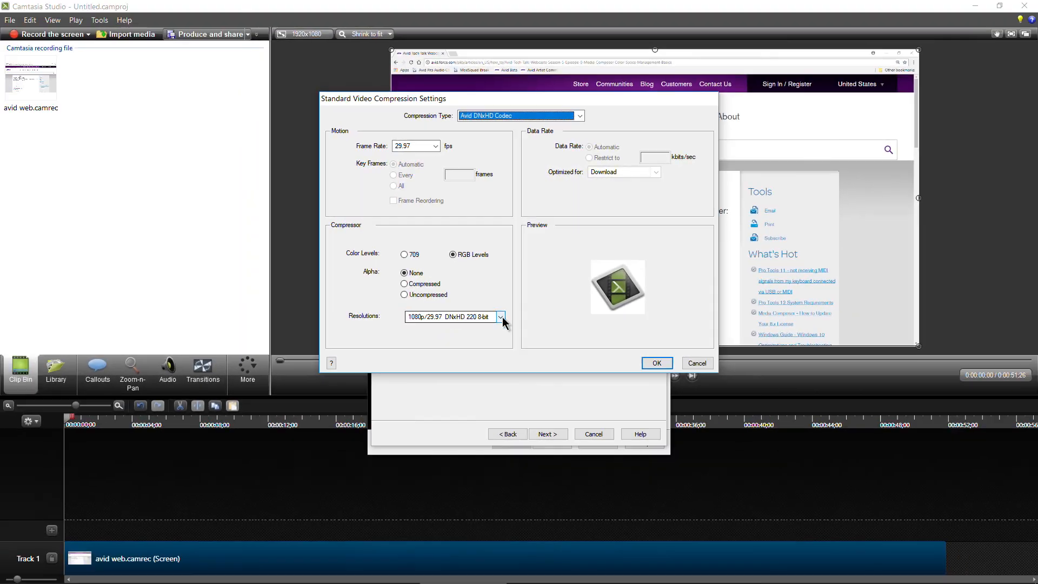
click(501, 317)
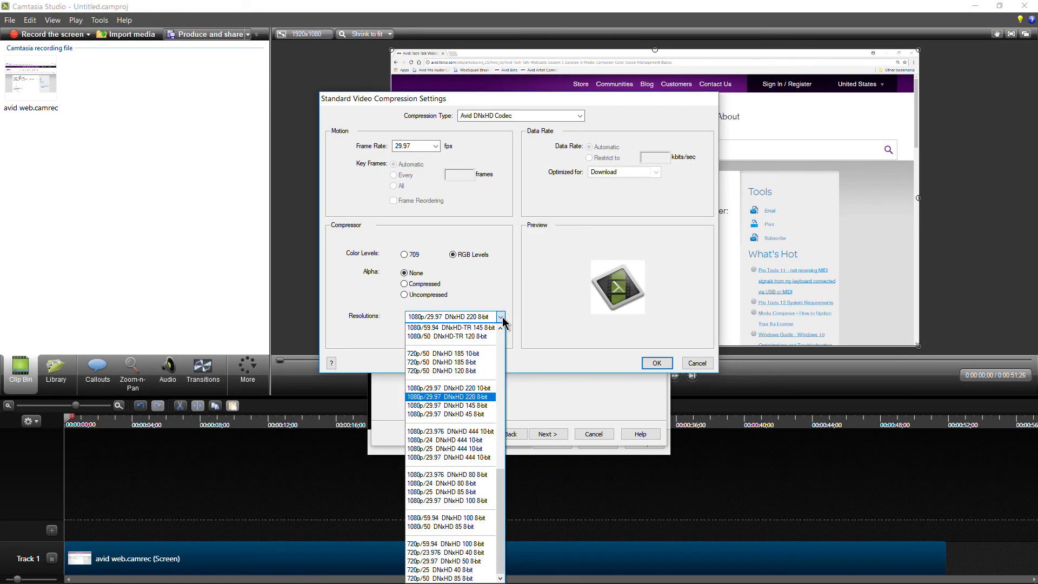
click(501, 318)
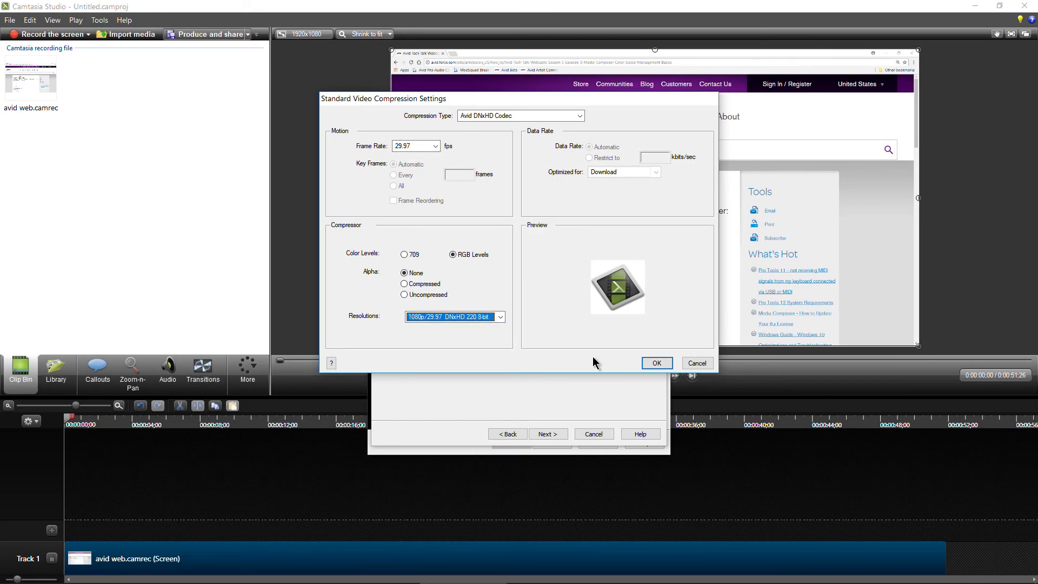
Close the video compression and movie settings in Camtasia Studio, return to Media Composer and confirm the Import settings
click(655, 364)
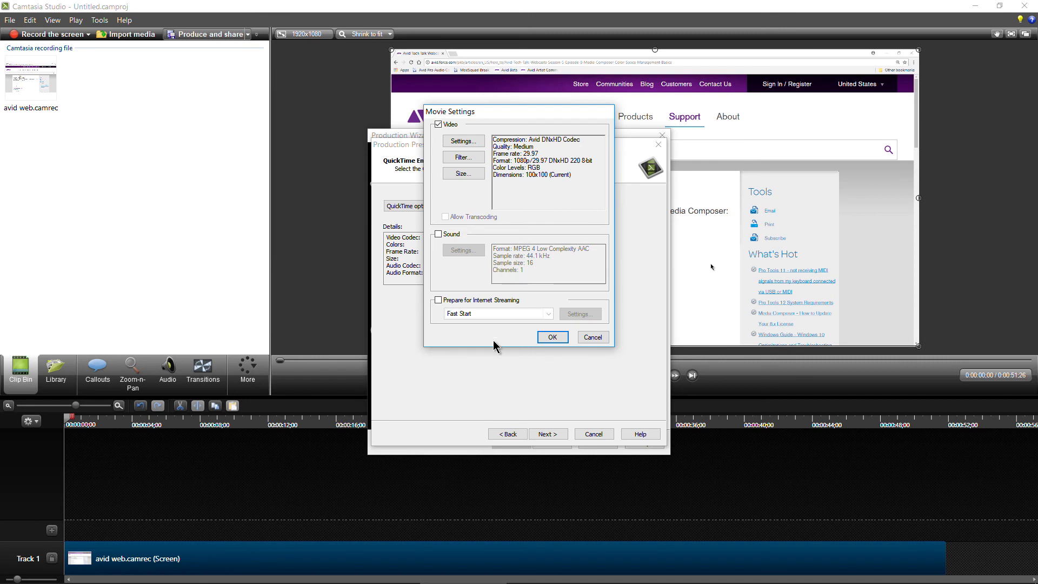
click(596, 339)
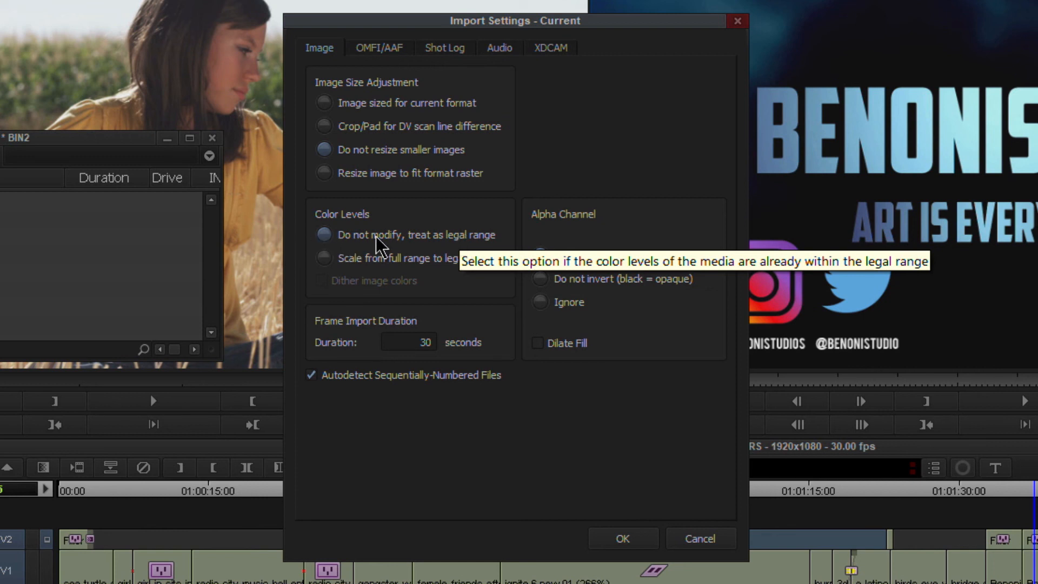
click(624, 545)
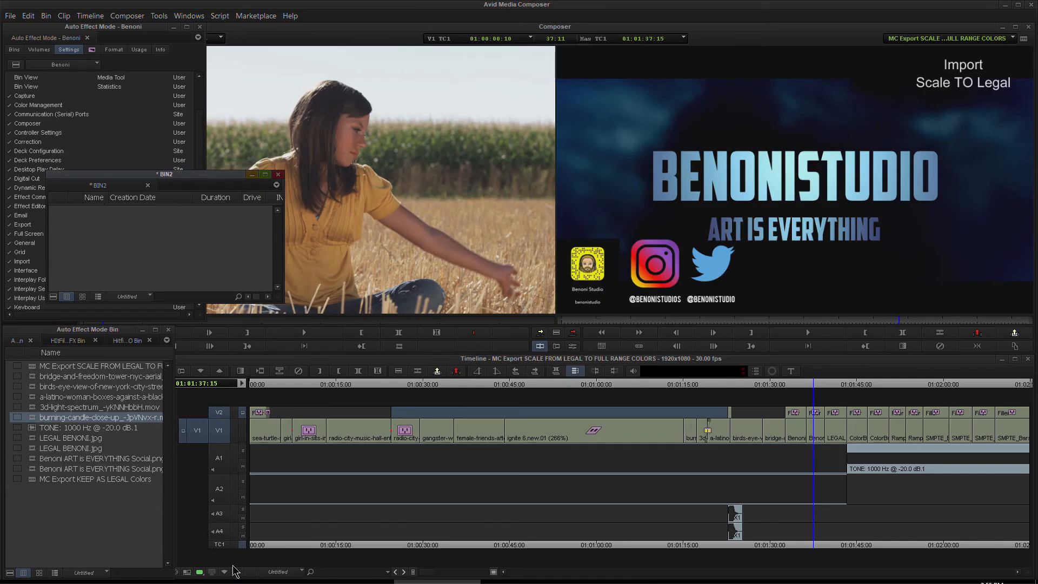
Import the "Benoni ART is EVERYTHING Social" image from Downloads into BIN2 and load it into the source monitor
click(250, 571)
drag(679, 227, 140, 266)
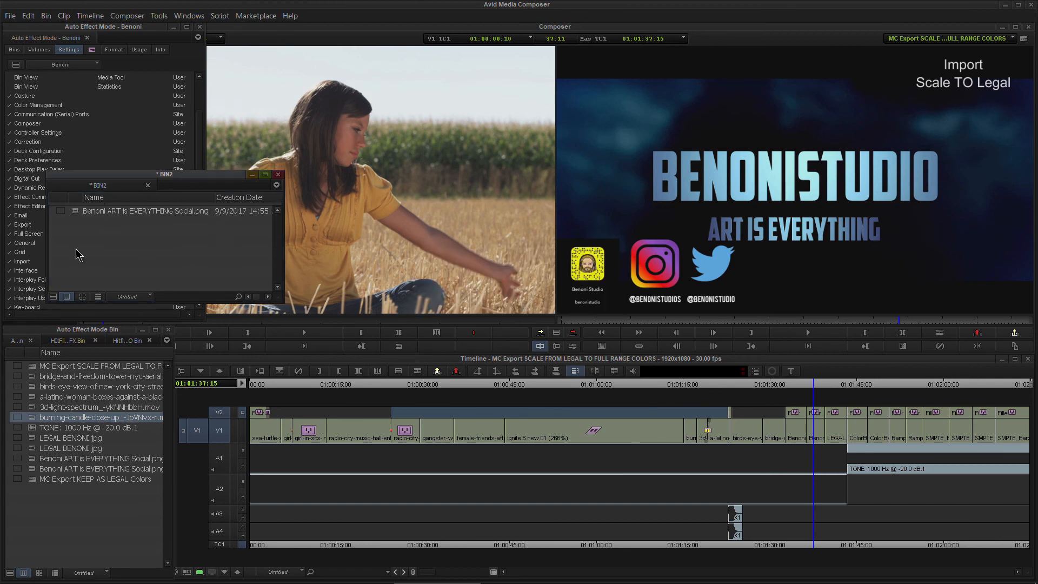
double_click(78, 212)
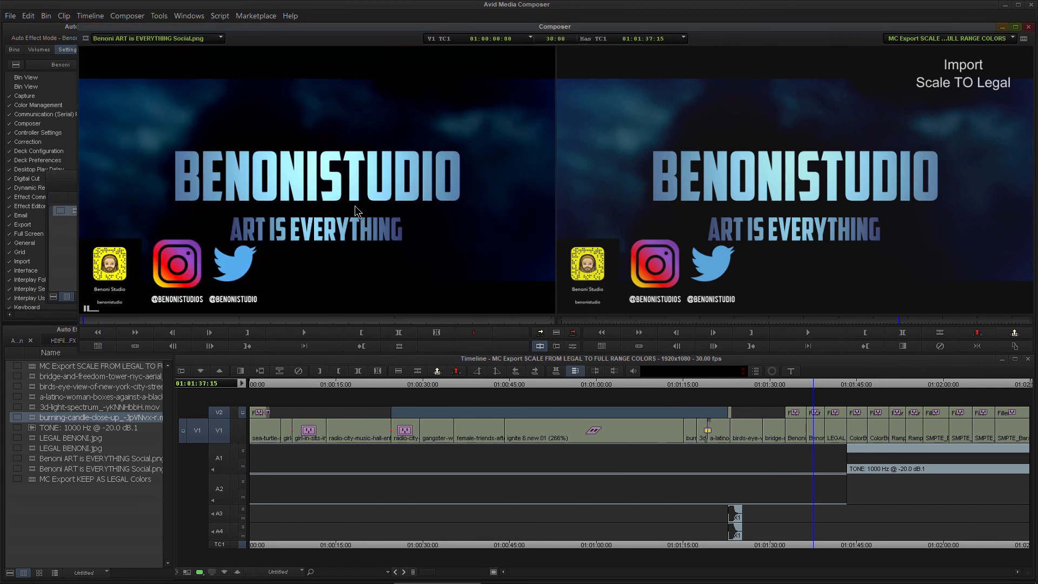
drag(101, 319, 188, 321)
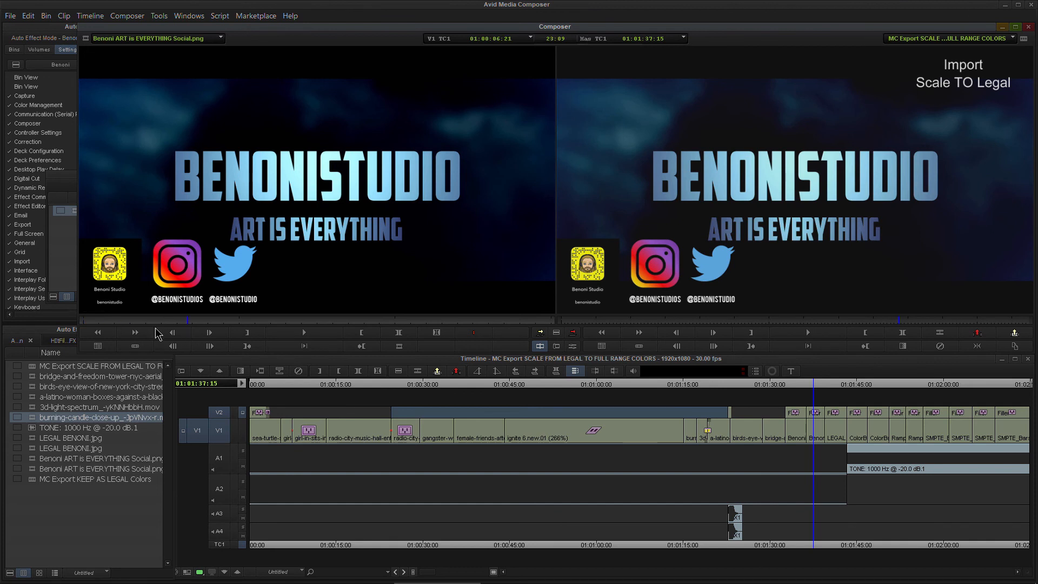
Choose Project as the source monitor's display color space
right_click(306, 221)
mouse_move(347, 384)
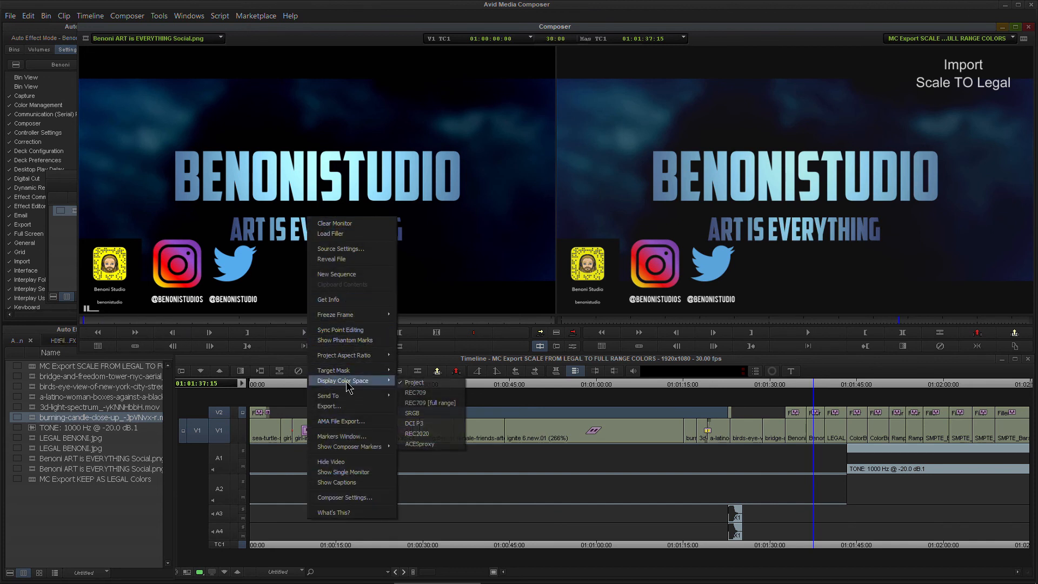
click(431, 384)
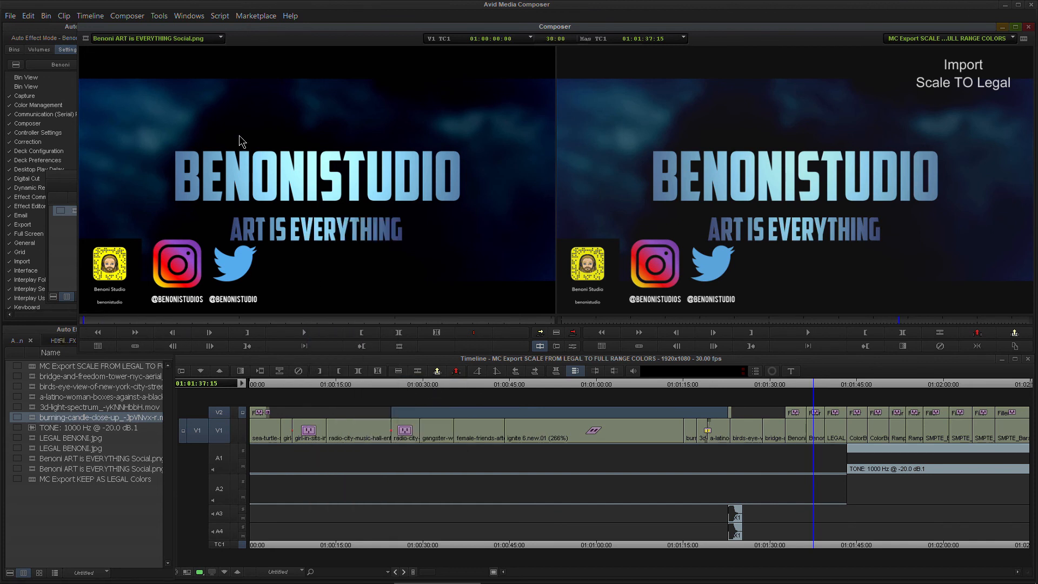
Check the Full Screen Playback display color space, keep it at REC709, and view the imported image in full screen
click(28, 198)
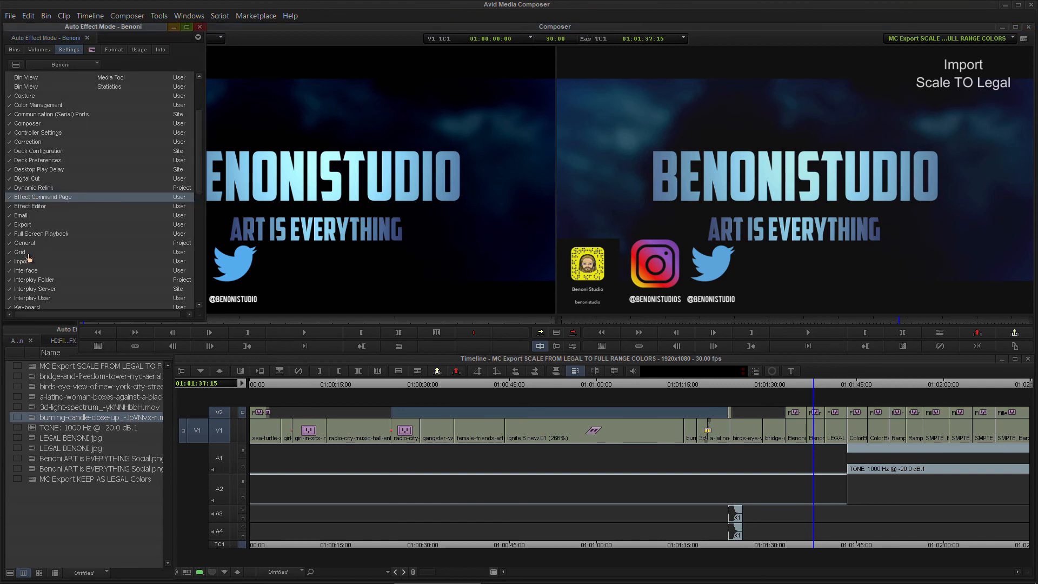
double_click(38, 234)
click(527, 222)
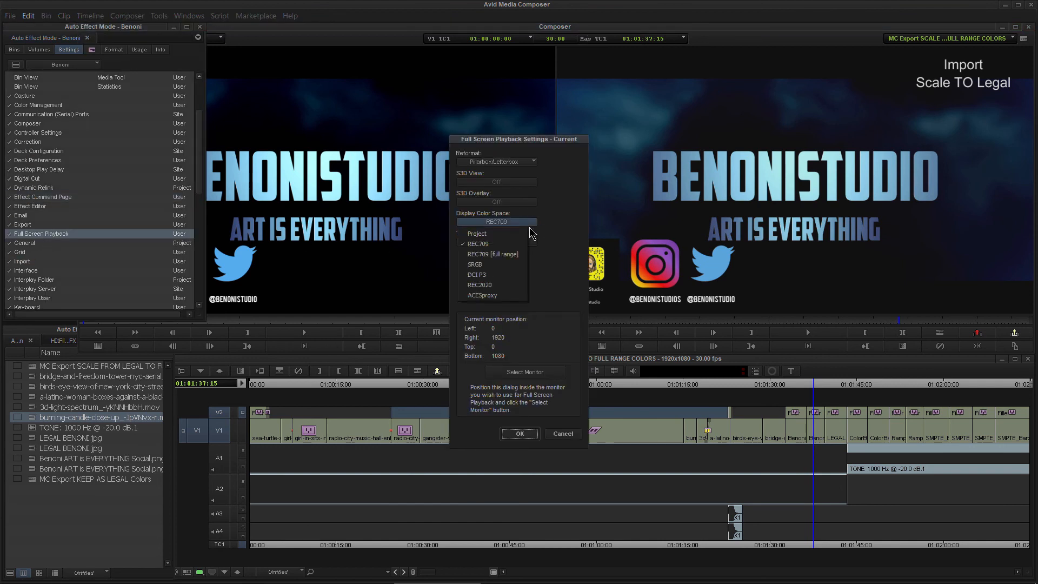
click(575, 220)
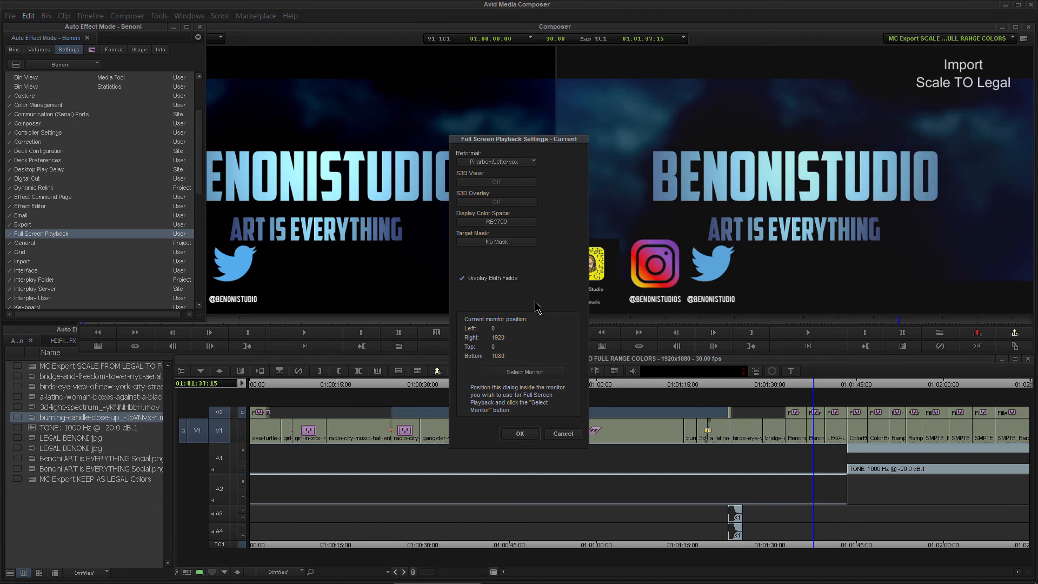
click(519, 434)
key(ctrl+shift+f)
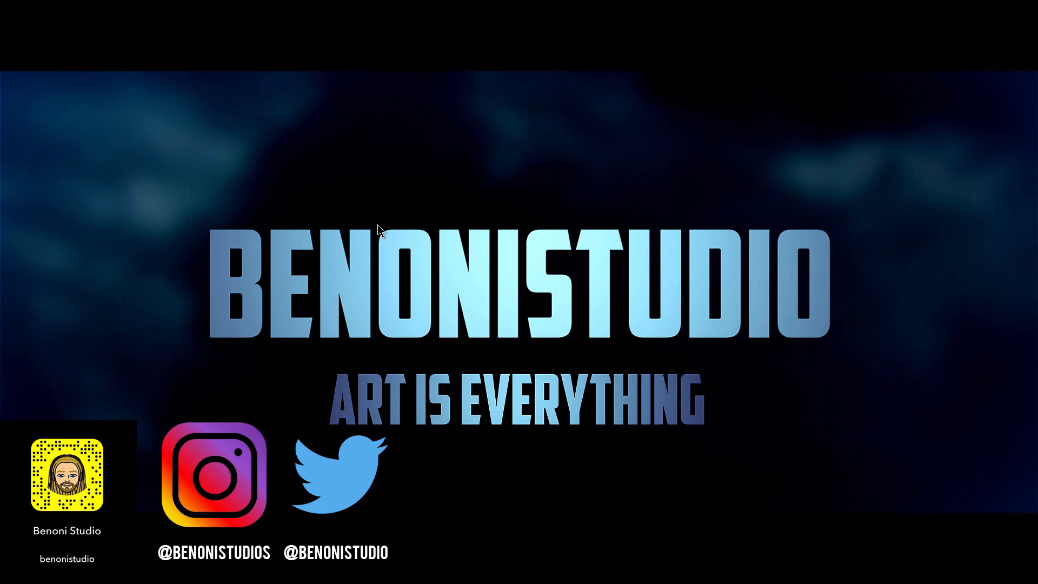
key(ctrl+shift+f)
right_click(376, 169)
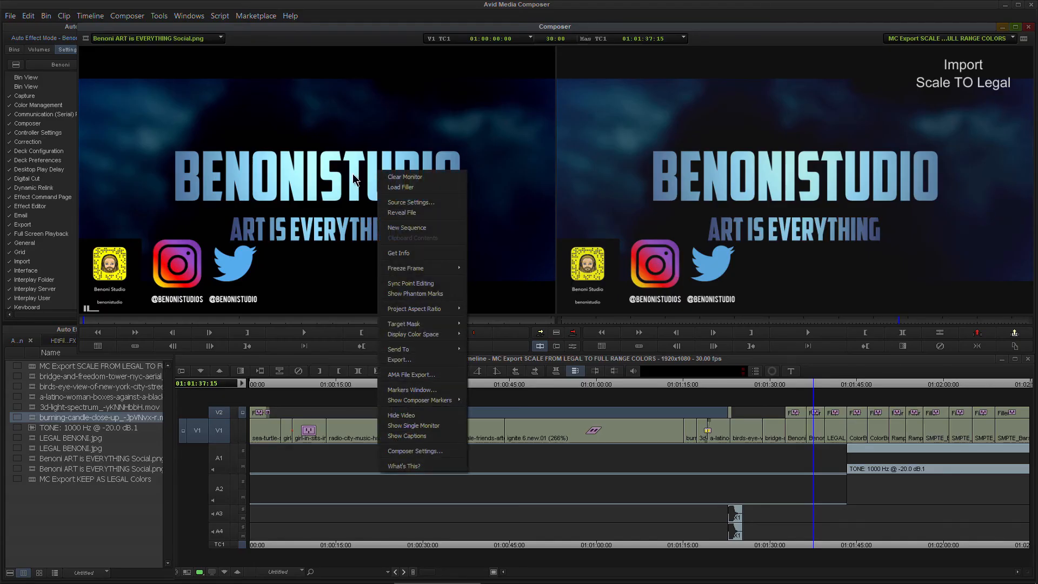
click(352, 173)
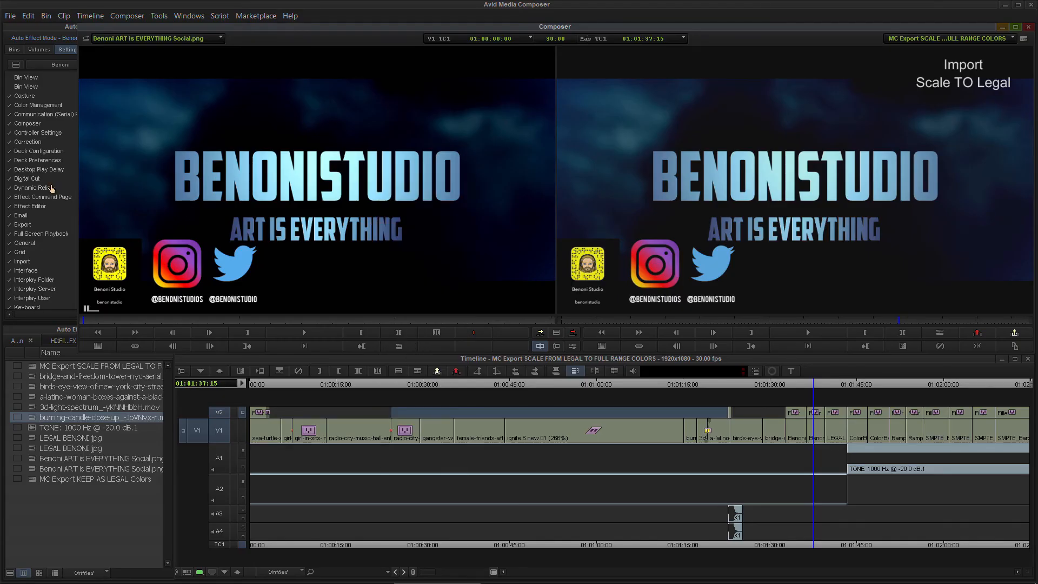
Set the Full Screen Playback display color space to REC709 [full range] and view the imported image in full screen
double_click(44, 235)
click(524, 222)
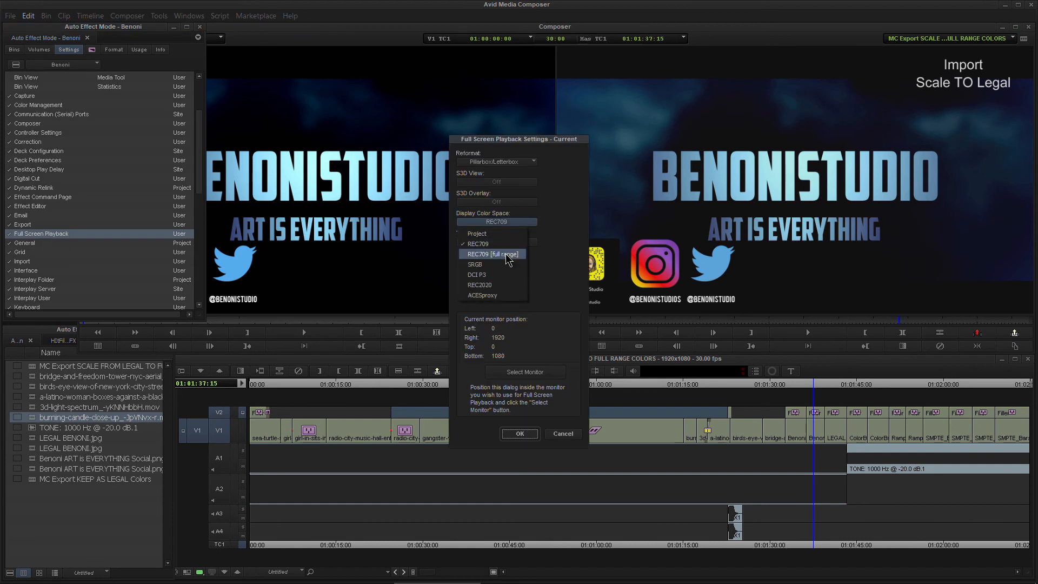
click(506, 254)
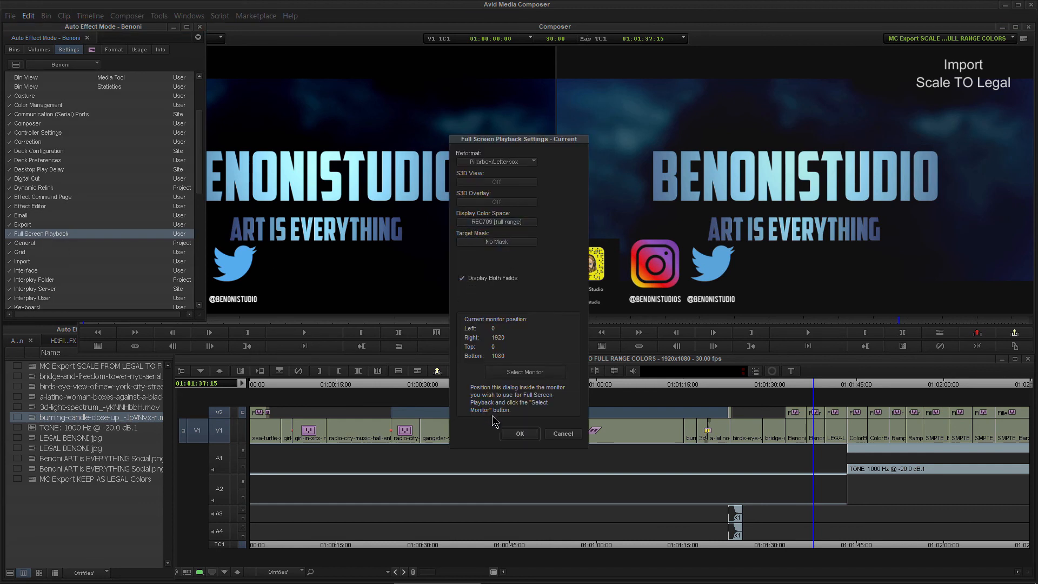
click(519, 433)
click(283, 208)
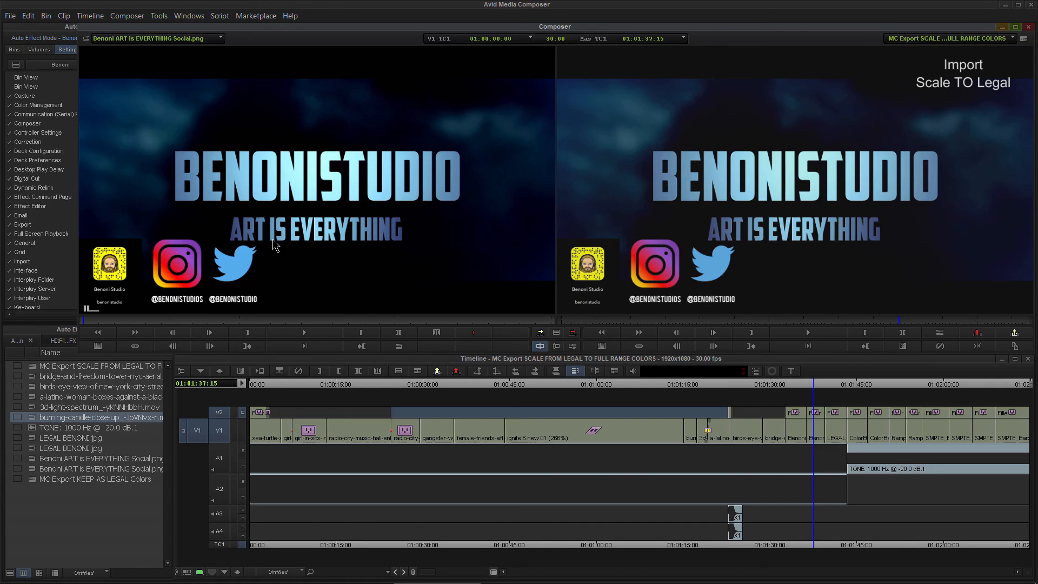
key(ctrl+shift+f)
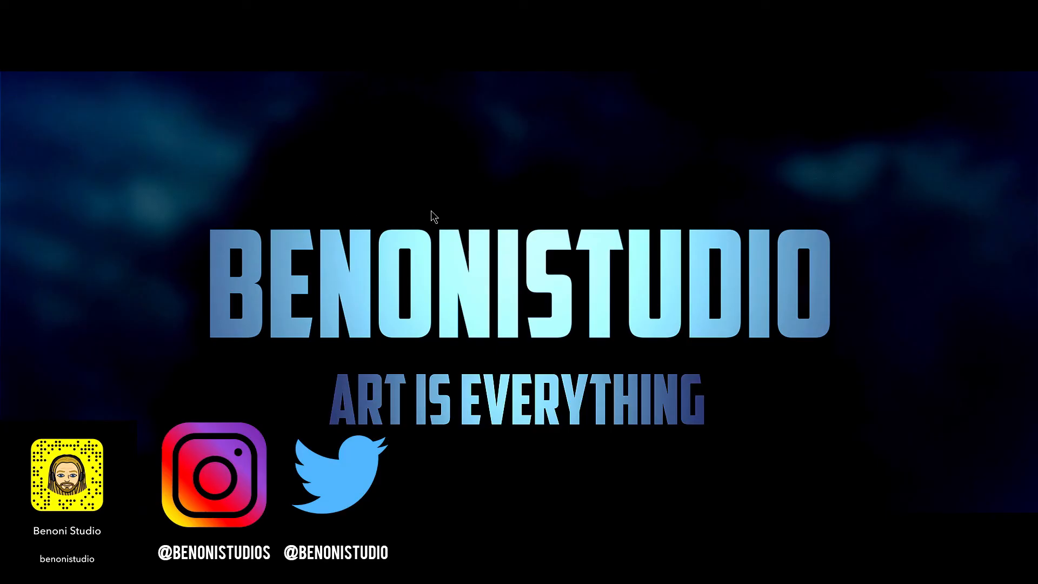
key(ctrl+shift+f)
Compare the sequence frame at 01:01:37:24 with the source image, keeping the source monitor's display color space at Project
click(812, 387)
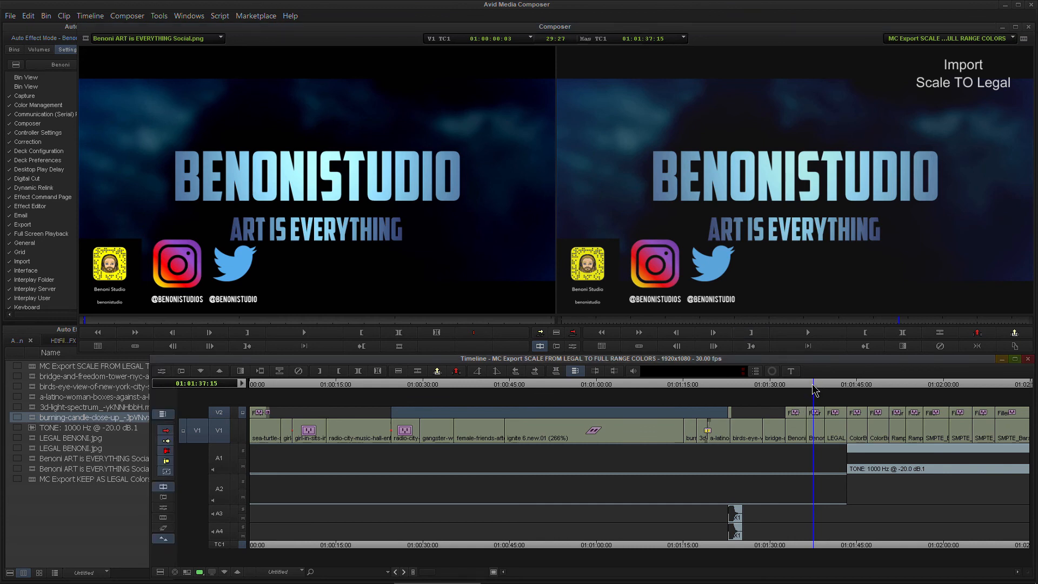
mouse_move(821, 385)
mouse_down()
mouse_move(832, 385)
mouse_move(814, 387)
mouse_up()
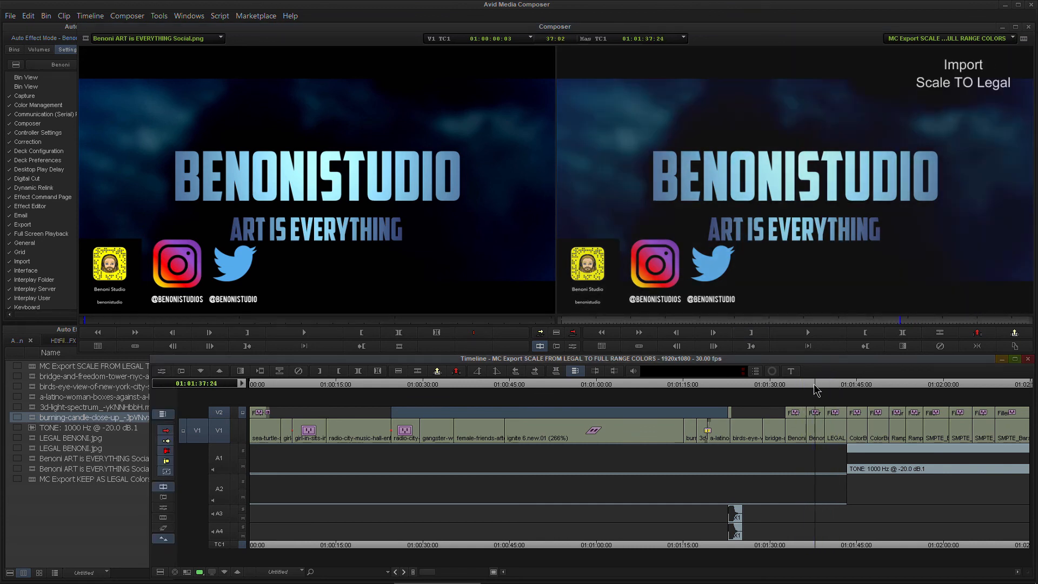
click(349, 192)
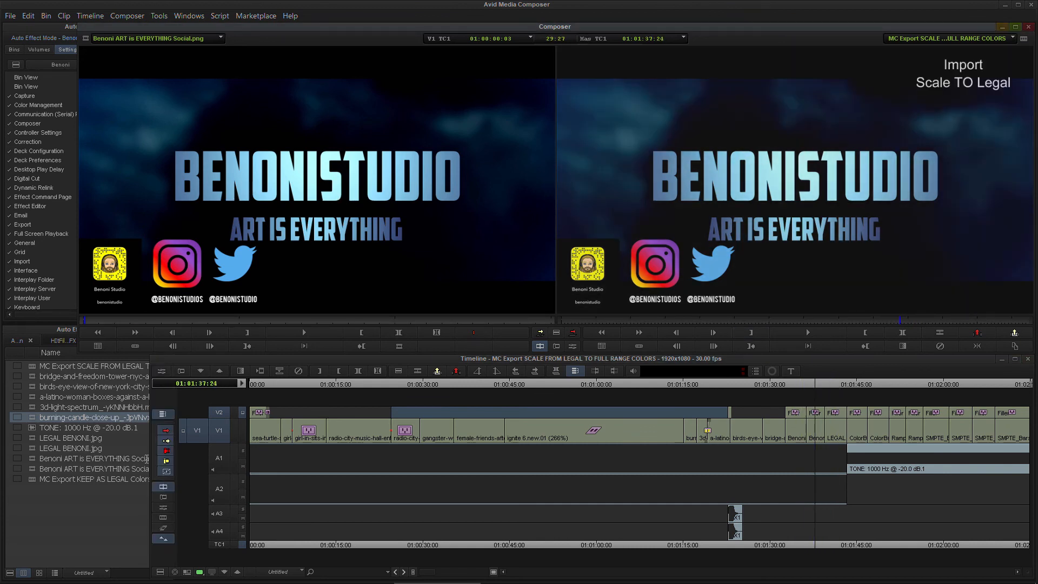
right_click(325, 166)
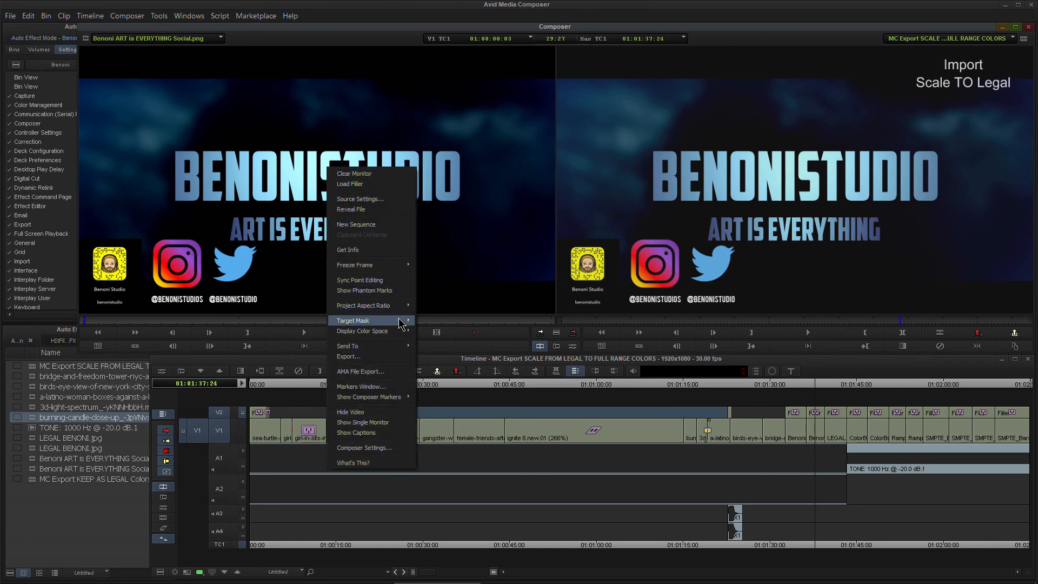
mouse_move(378, 331)
click(440, 334)
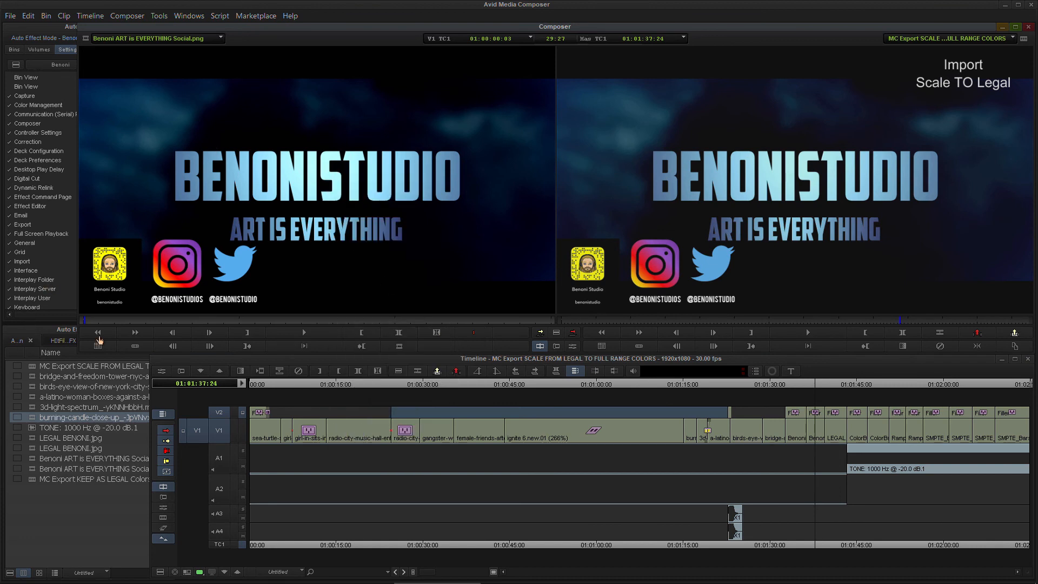
Set the color levels in the Import settings to "Scale from full range to legal range"
click(34, 332)
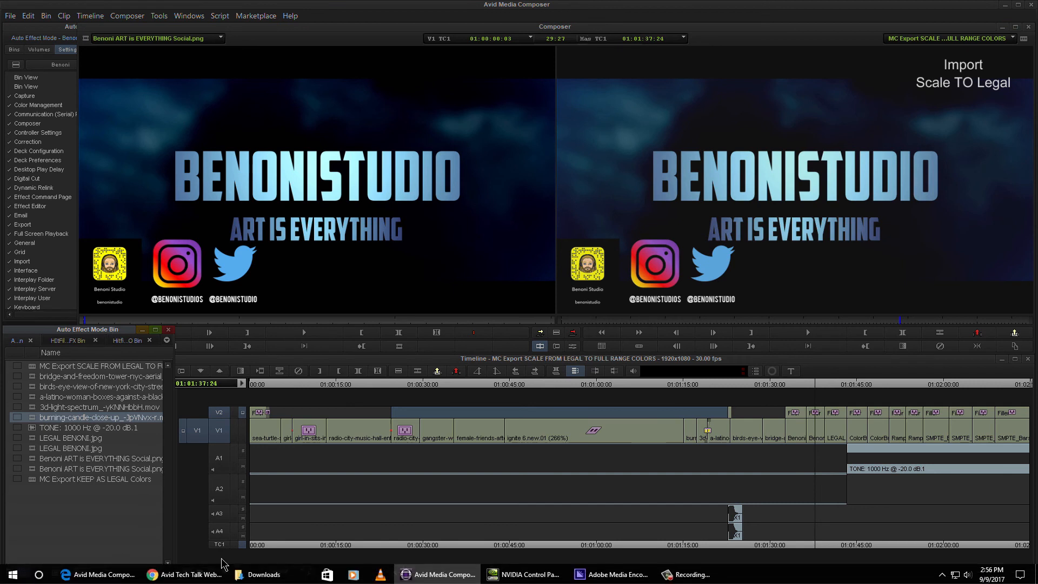
double_click(23, 261)
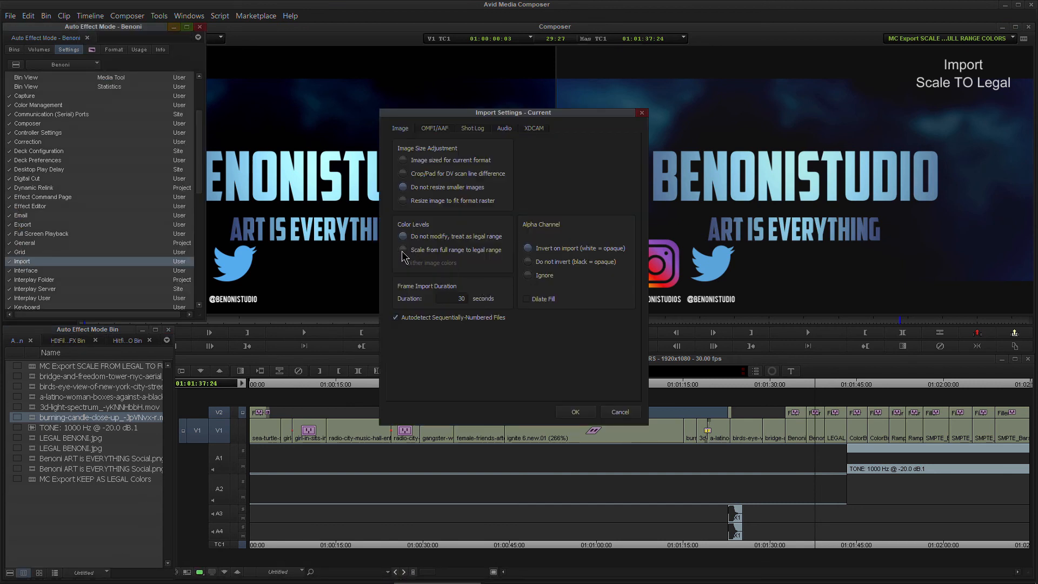
click(403, 250)
click(575, 411)
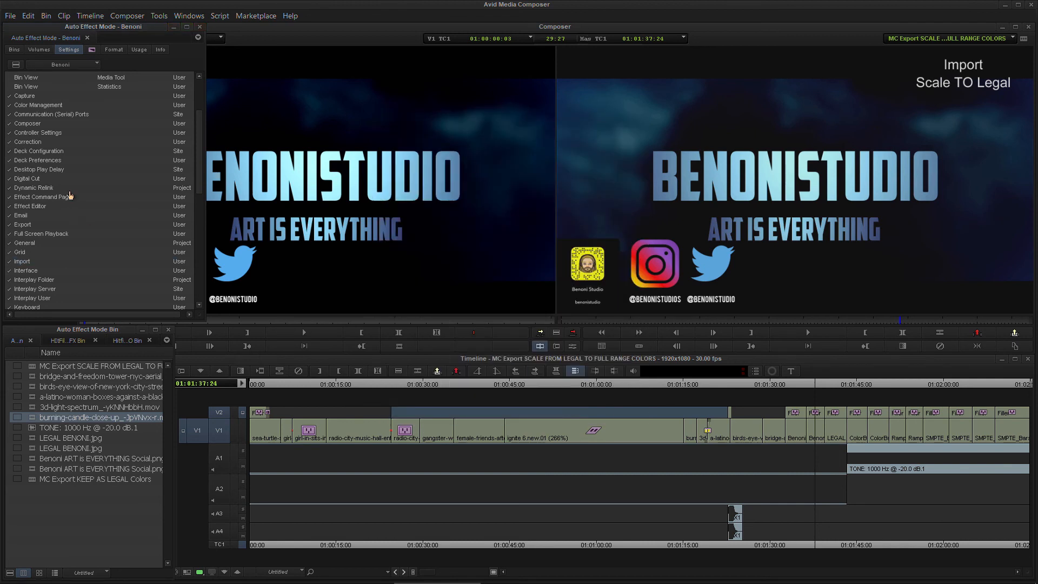
Reopen BIN2 and import the "Benoni ART is EVERYTHING Social" image from Downloads into it again
click(14, 50)
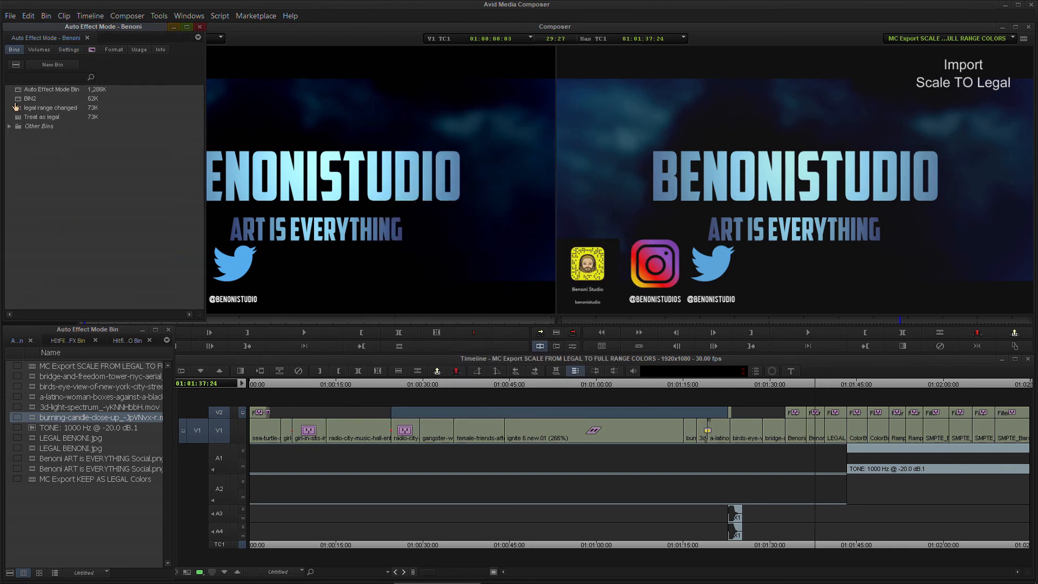
click(18, 101)
double_click(18, 101)
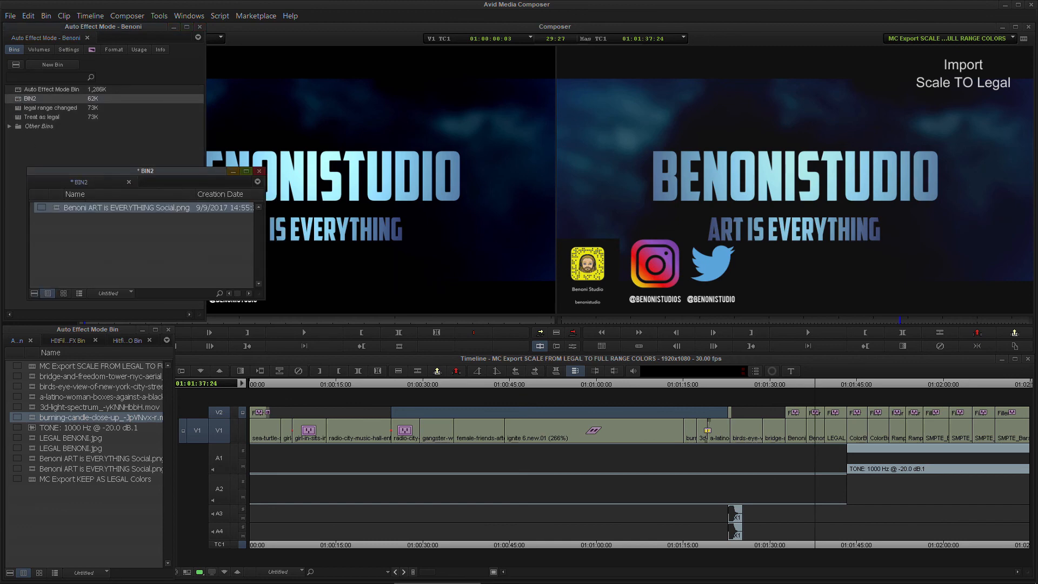
mouse_move(203, 576)
click(262, 573)
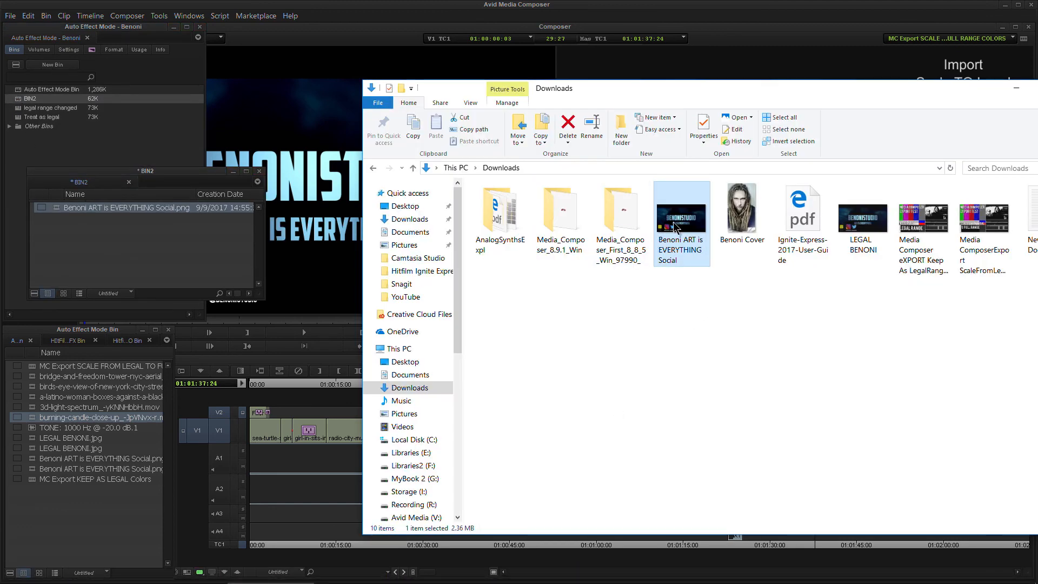
drag(681, 222, 117, 258)
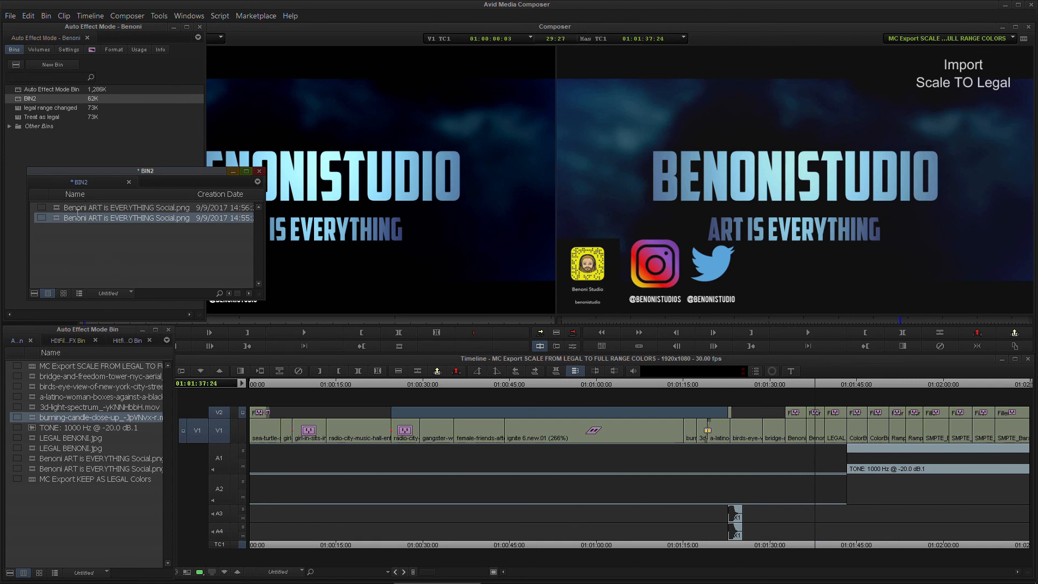
Move the BIN2 window over the timeline and alternately load its two imported images into the source monitor to compare their levels
double_click(61, 209)
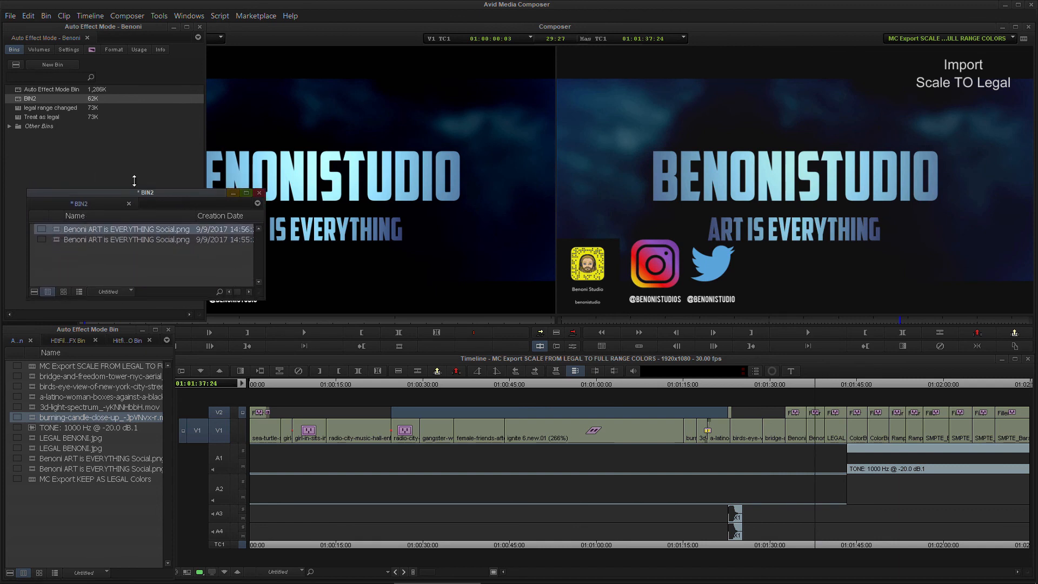
click(50, 250)
drag(99, 171, 193, 391)
click(148, 431)
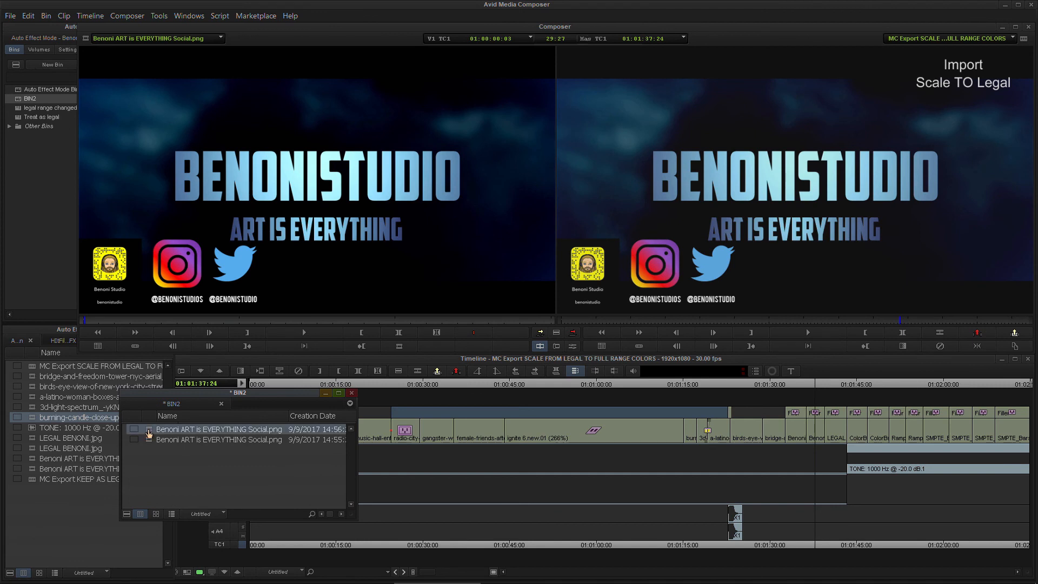
drag(147, 433, 355, 267)
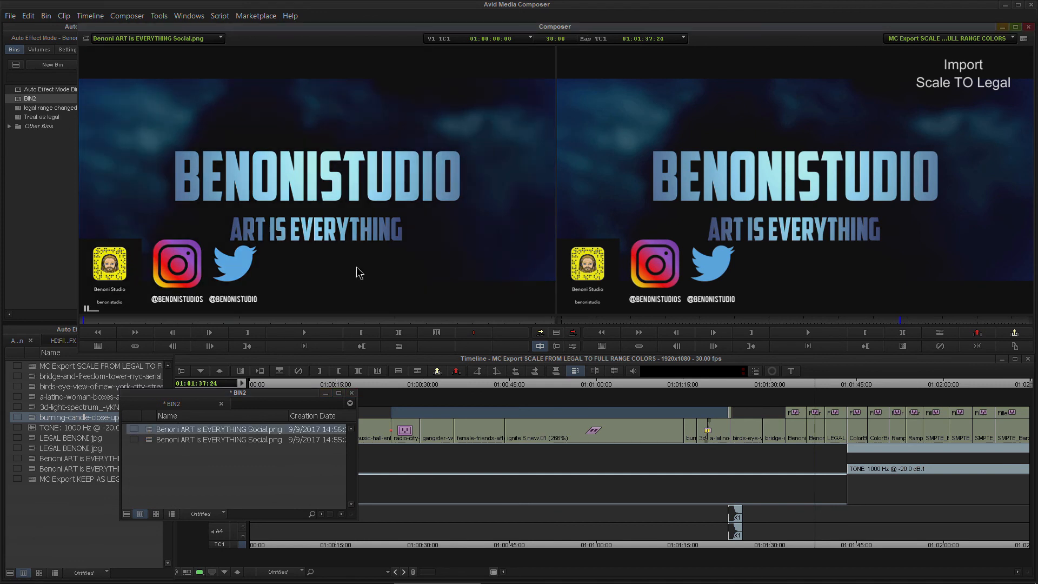
click(148, 430)
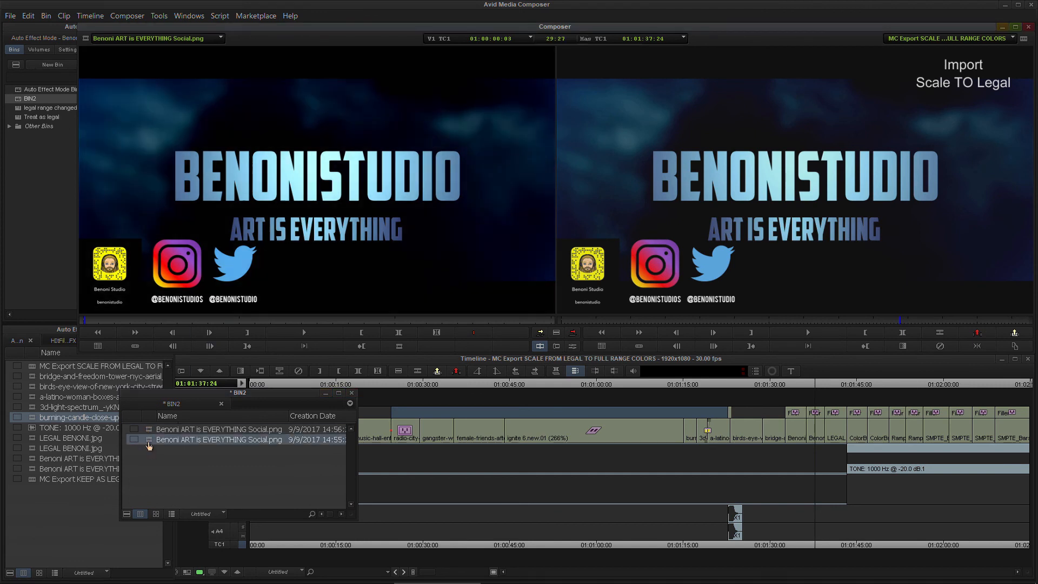
drag(149, 431, 397, 133)
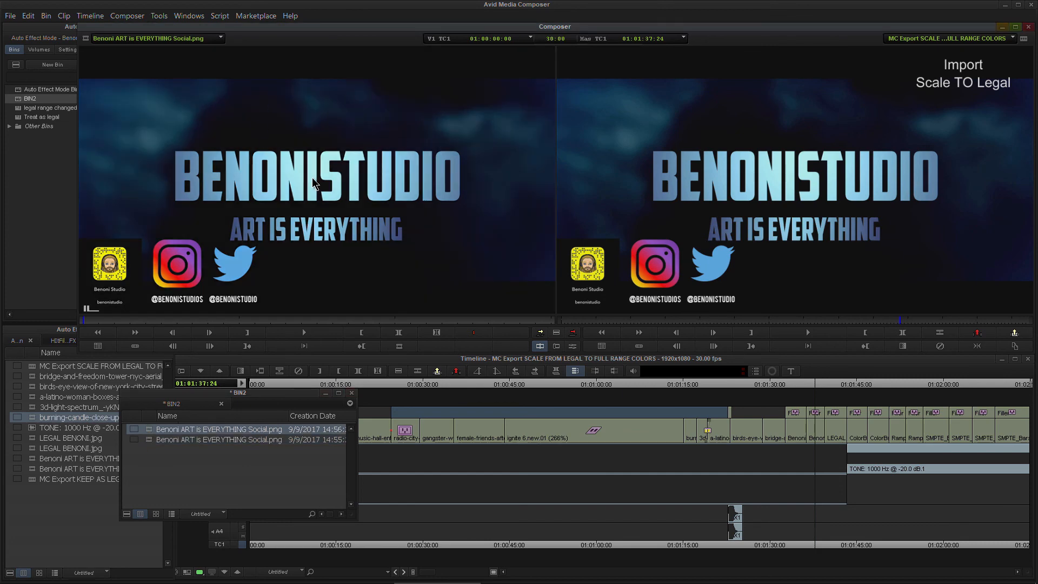
View the scaled source image full screen, open the original "Benoni ART is EVERYTHING Social" image from Downloads for comparison, and close it
key(ctrl+shift+f)
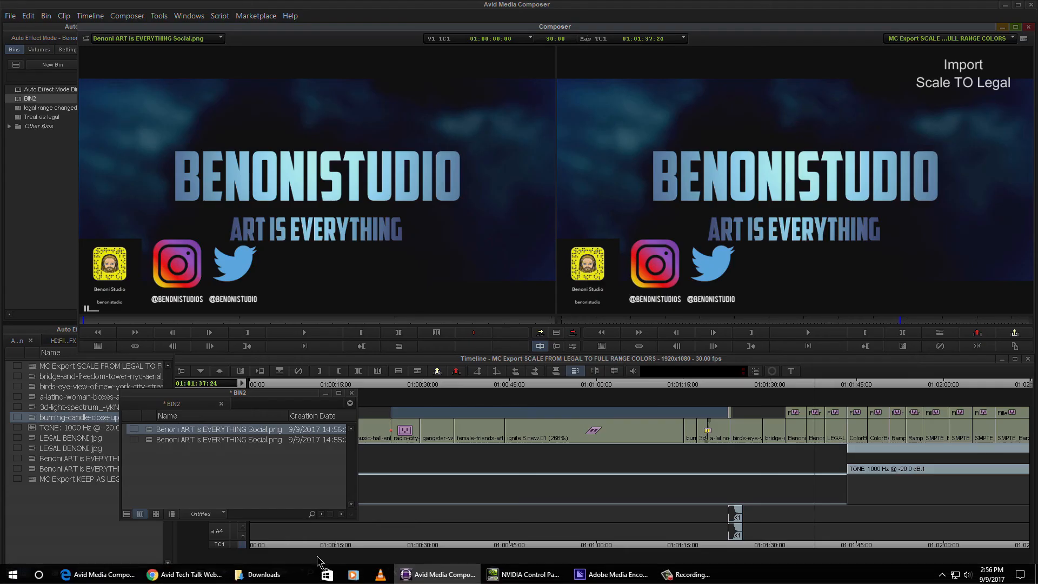
click(264, 572)
double_click(672, 222)
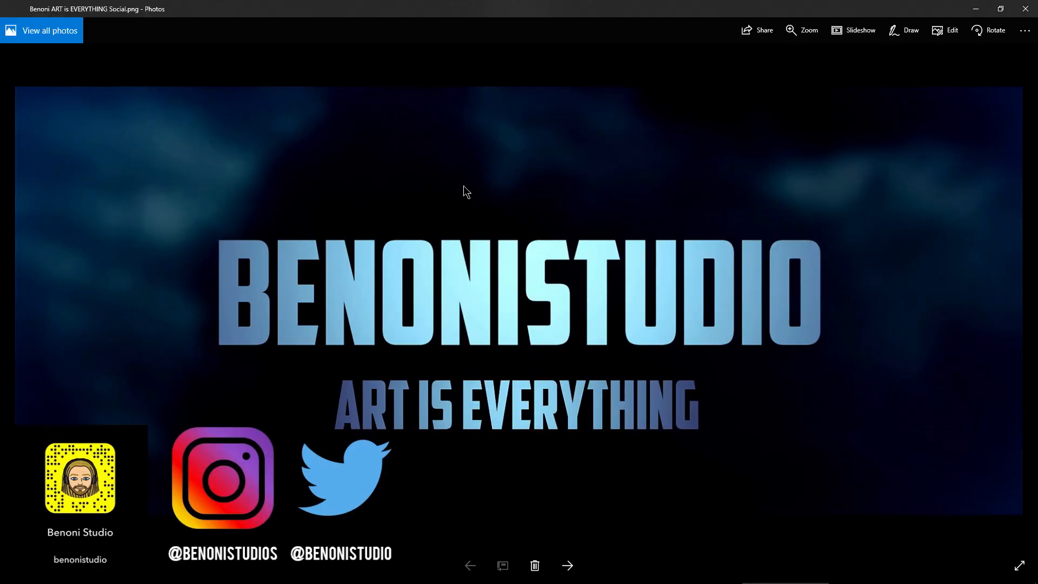
click(1026, 9)
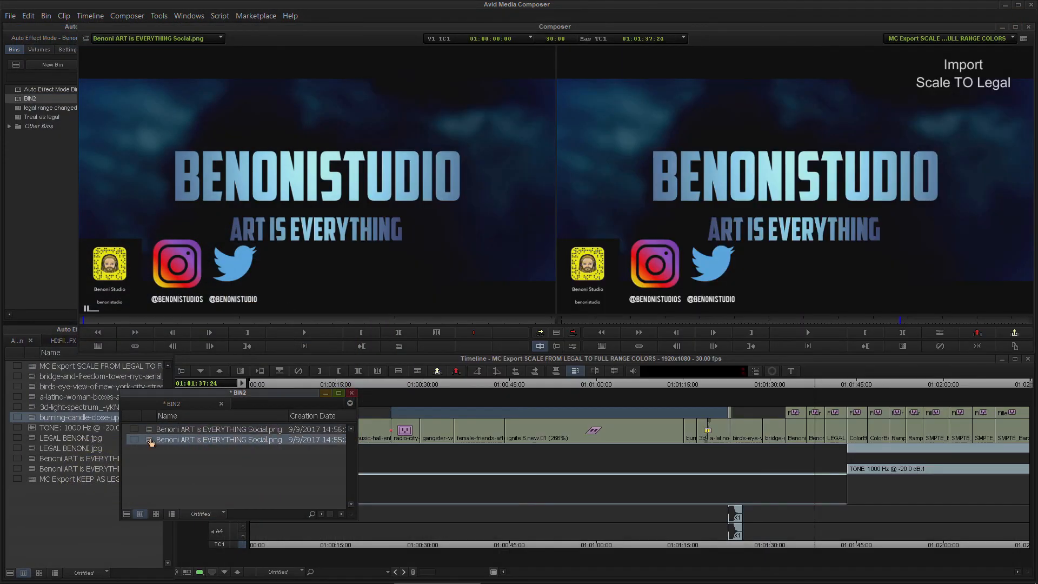
Load the earlier of BIN2's two imported images into the source monitor and view it full screen before returning to the editing layout
click(153, 441)
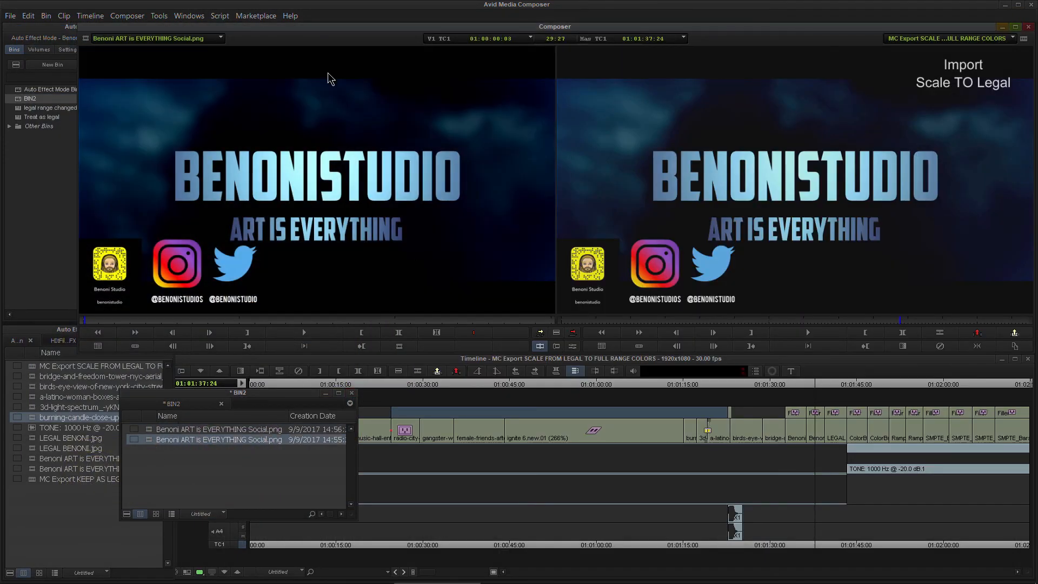
key(ctrl+shift+f)
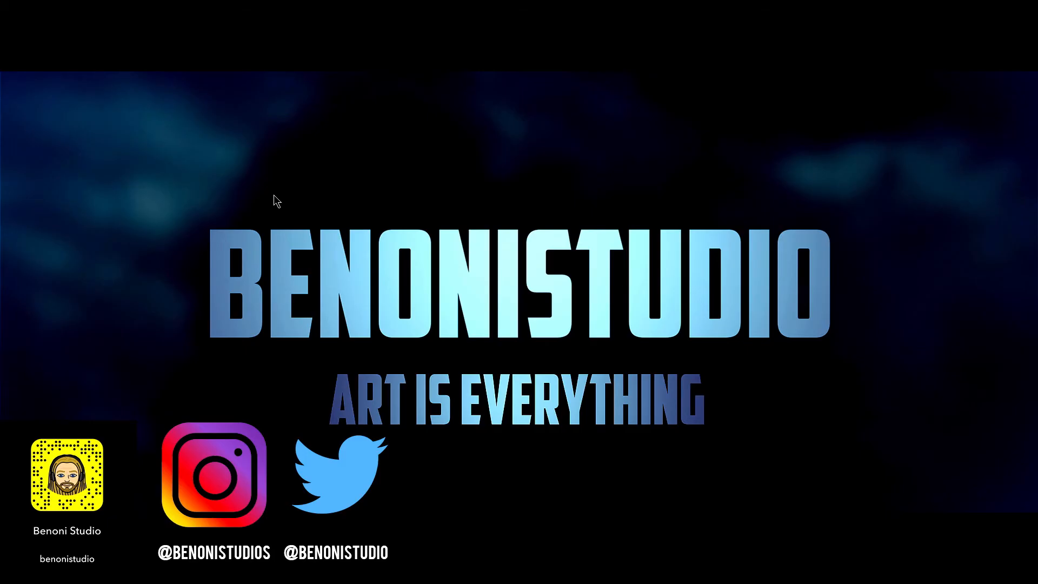
key(ctrl+shift+f)
click(224, 463)
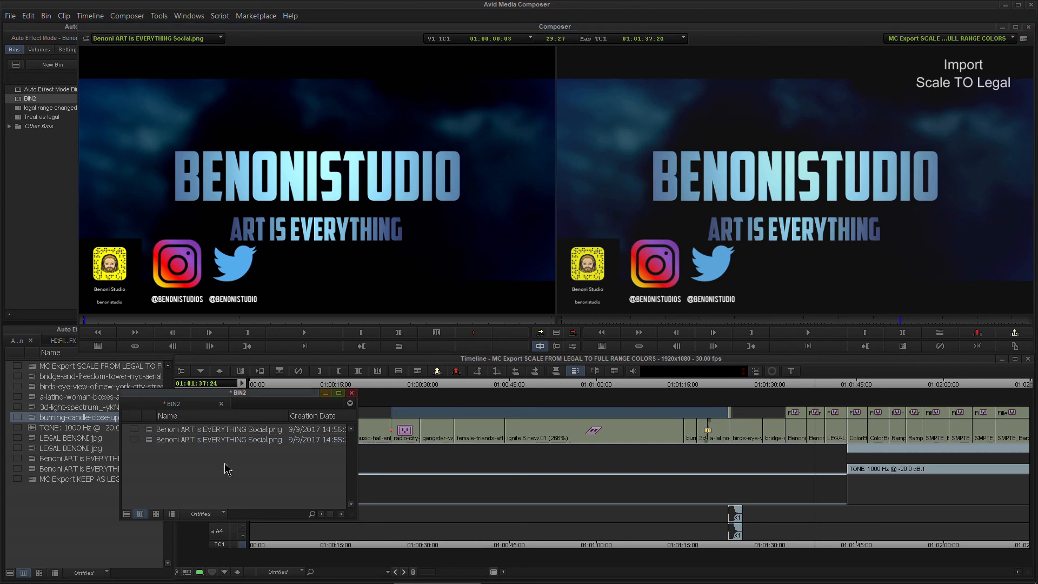
click(290, 217)
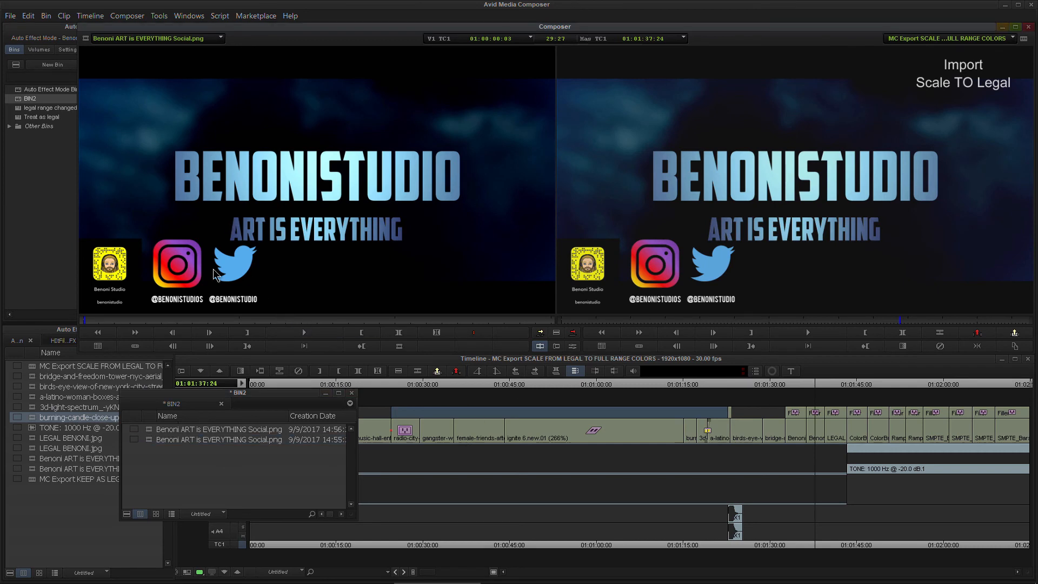
Move the BIN2 window off the timeline, park near 01:01:37:24 in the sequence, and load BIN2's newer image into the source monitor
drag(216, 402, 114, 395)
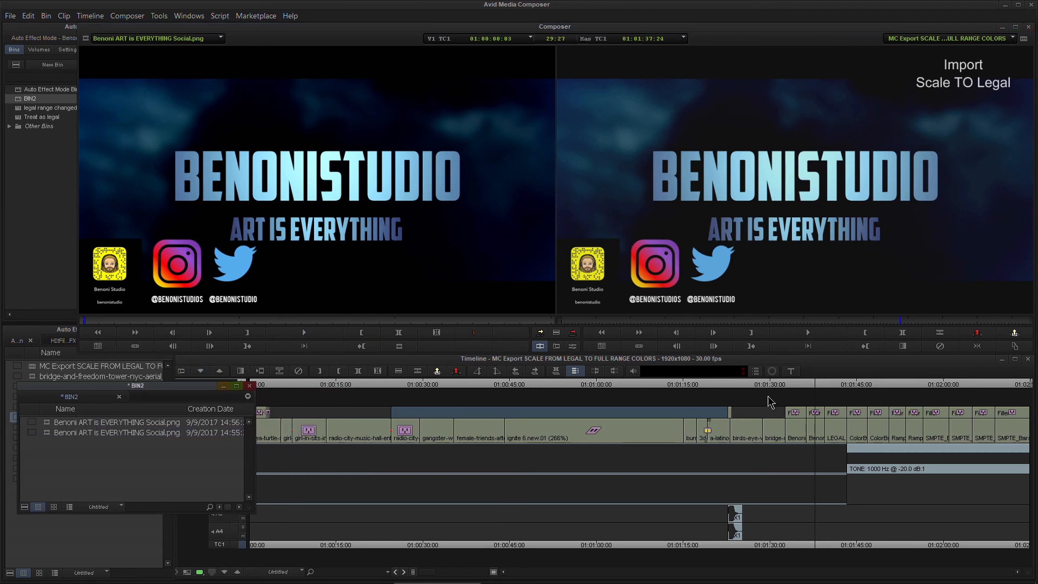
click(829, 385)
click(816, 384)
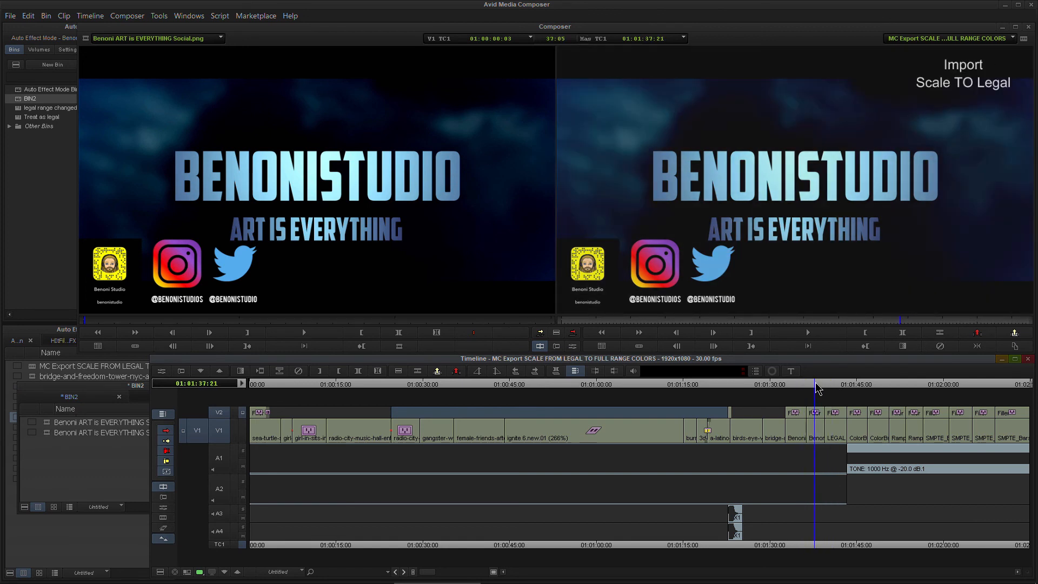
drag(44, 421, 367, 38)
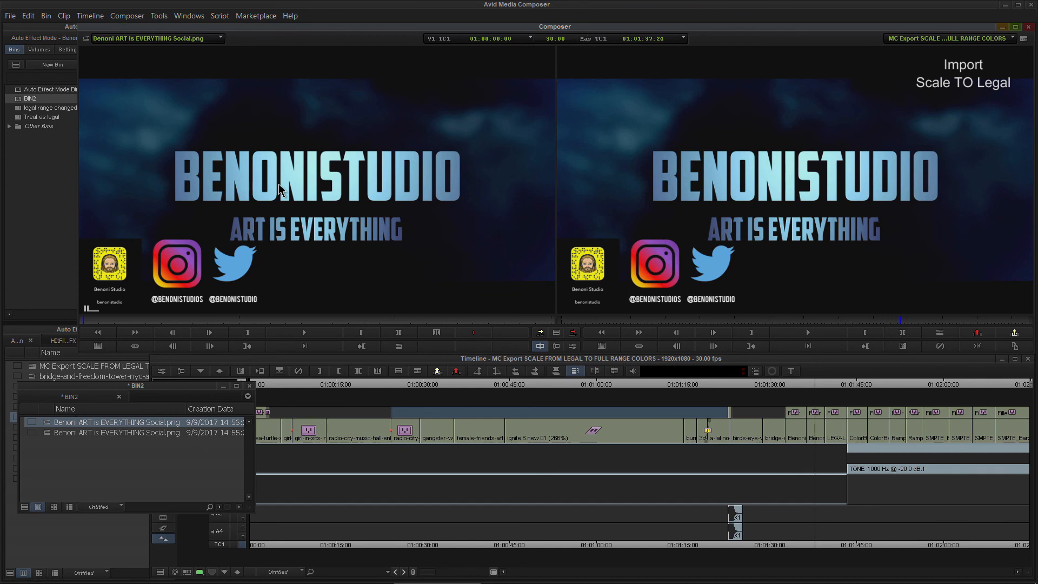
Try the "Keep as Legal Range" color levels option in the Export settings, and cancel the dialog
key(ctrl+9)
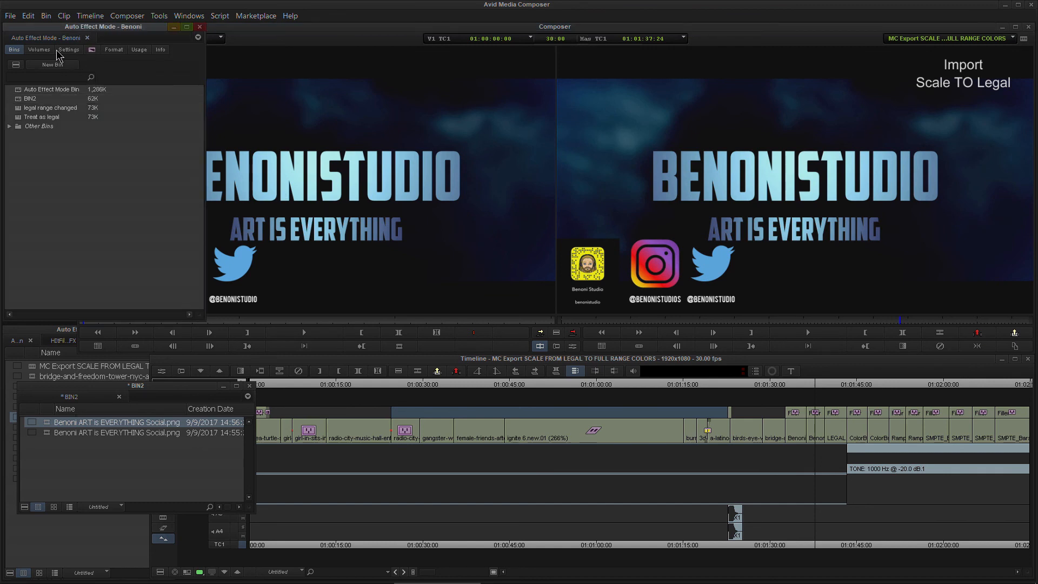
click(62, 52)
double_click(33, 225)
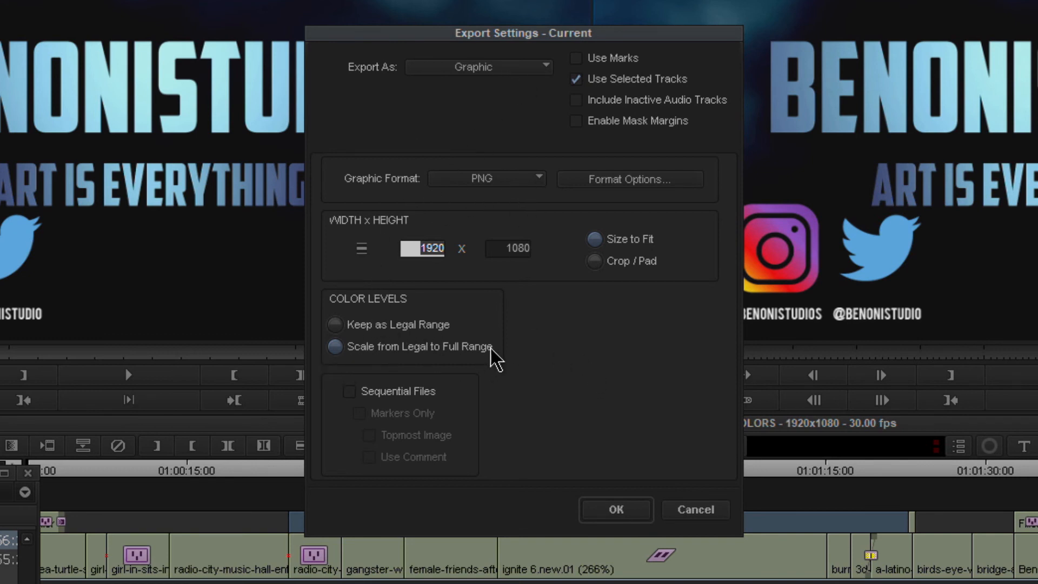
click(338, 325)
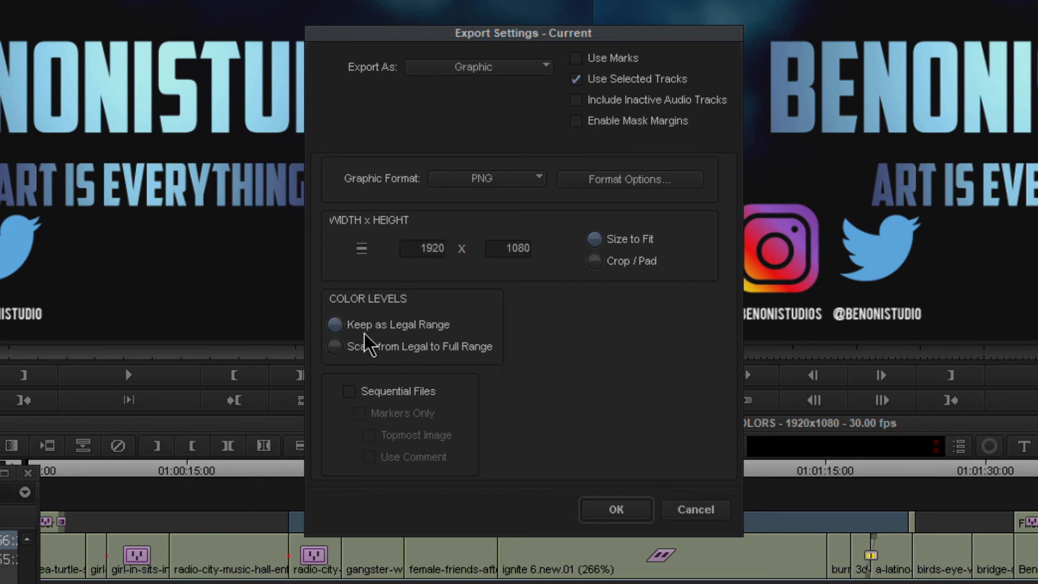
click(694, 512)
Open the LEGAL BENONI image from the Downloads folder in Photos and restore its window to a smaller size
click(281, 573)
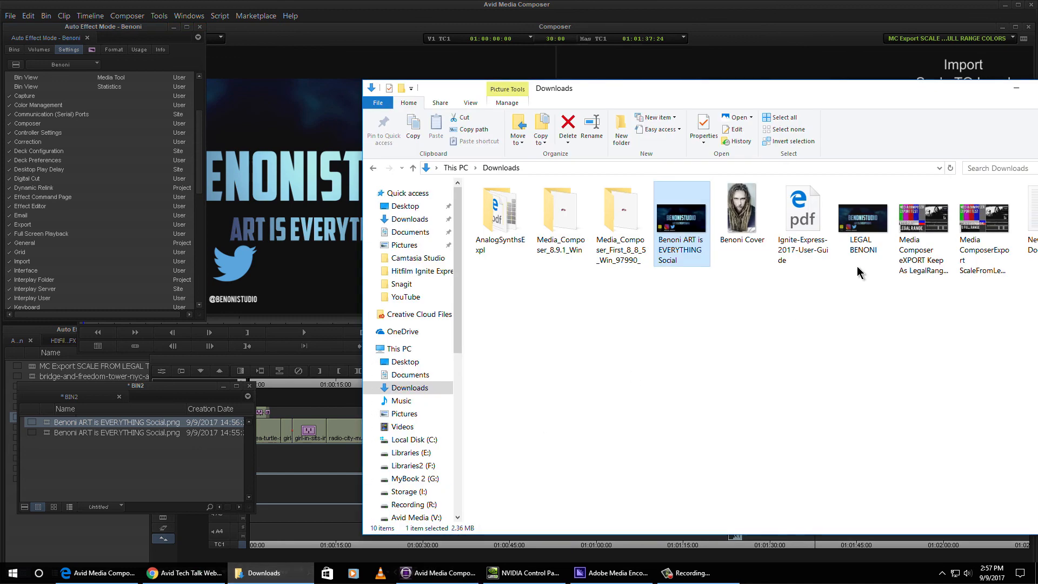
click(860, 230)
drag(836, 94, 768, 93)
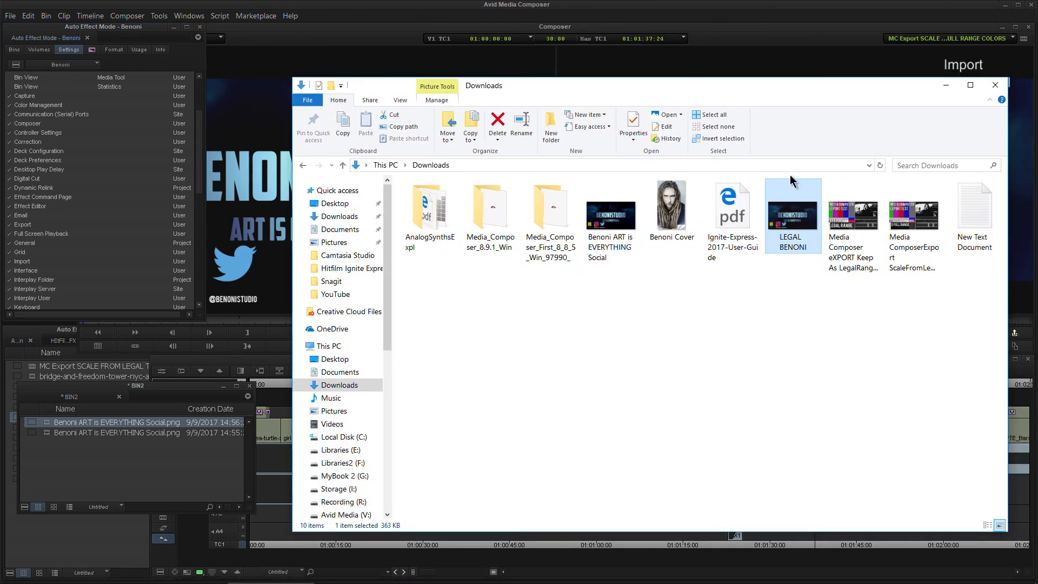
double_click(797, 223)
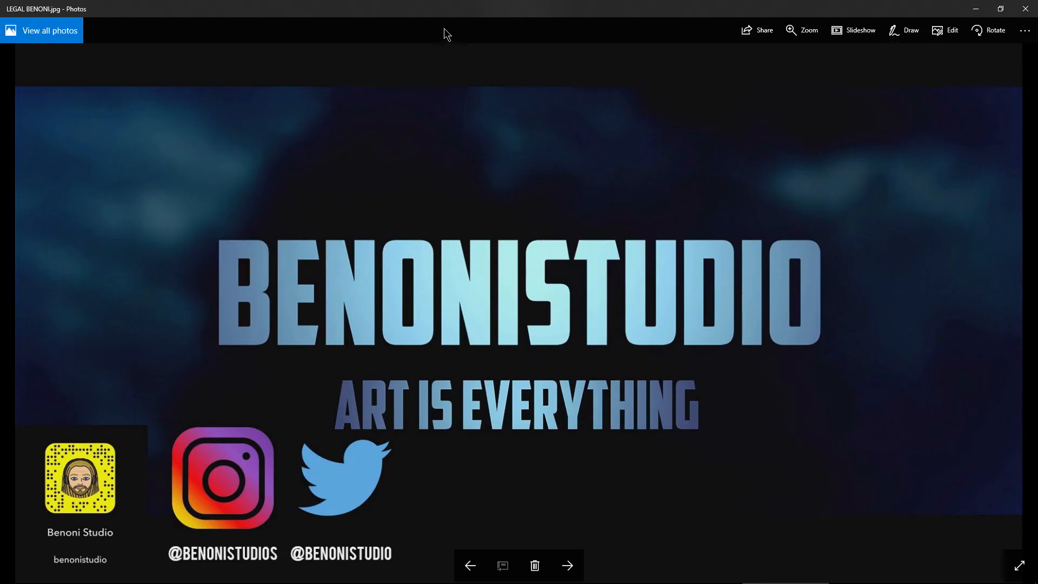
drag(443, 28, 651, 57)
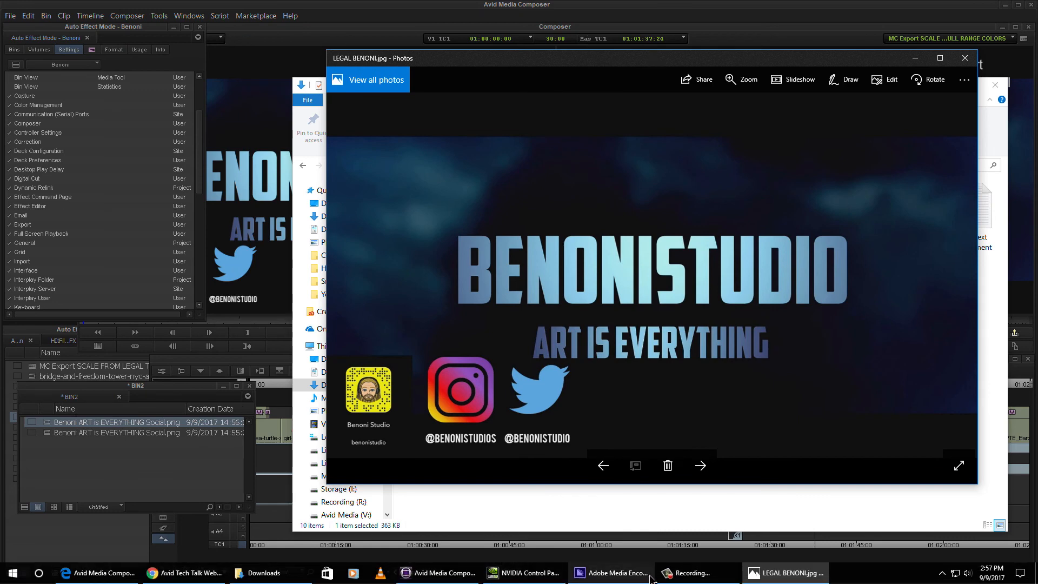
Open the "Benoni ART is EVERYTHING Social" image from Downloads and place its window beside the LEGAL BENONI image
click(270, 572)
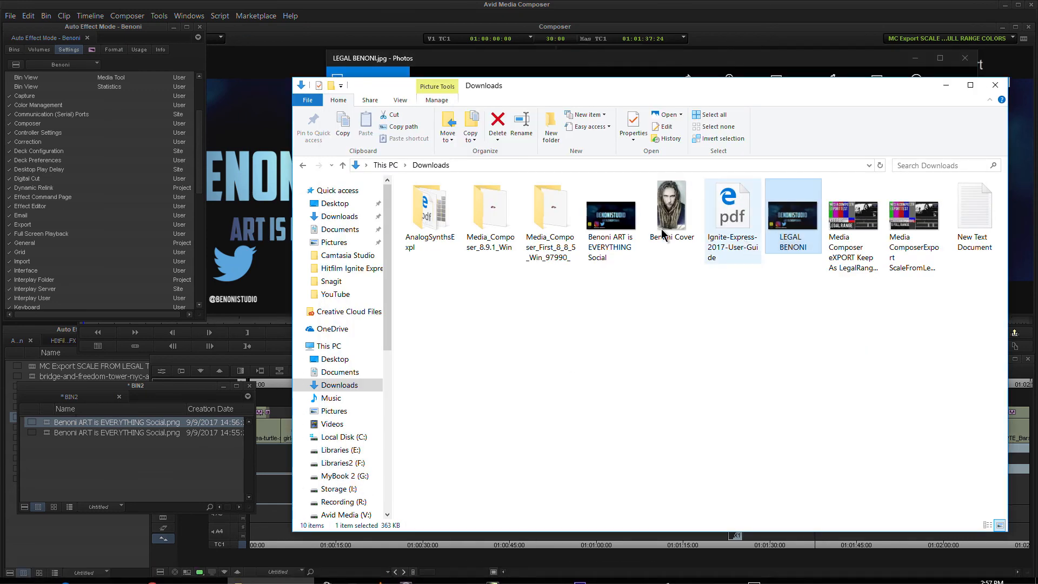
double_click(619, 232)
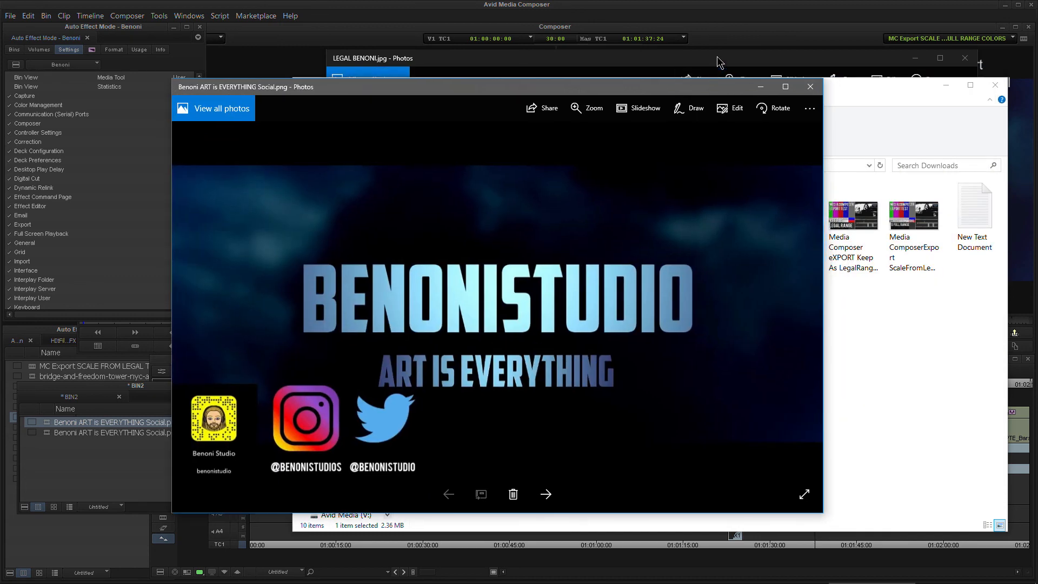
click(719, 61)
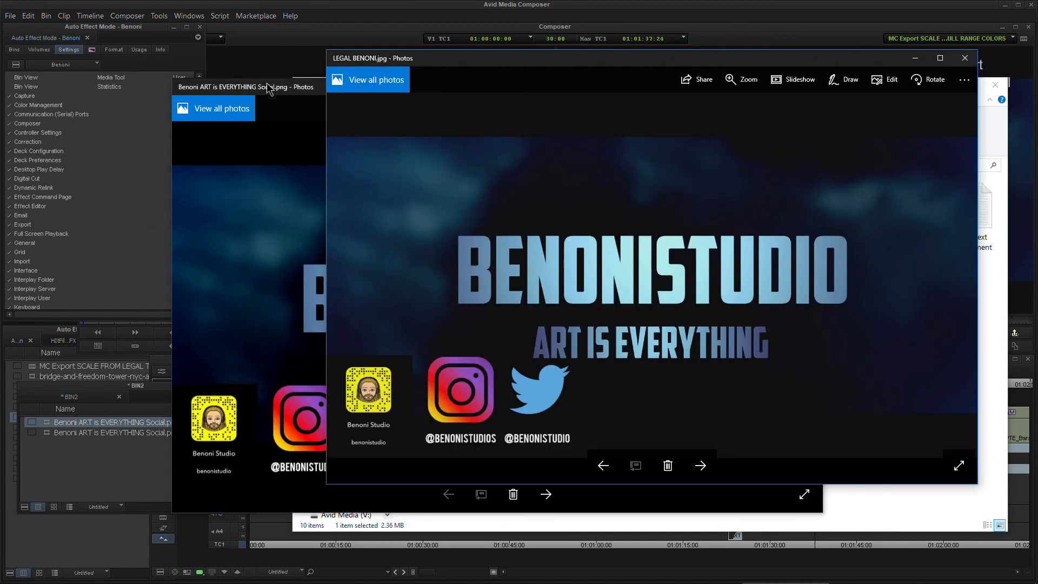
drag(268, 86, 104, 29)
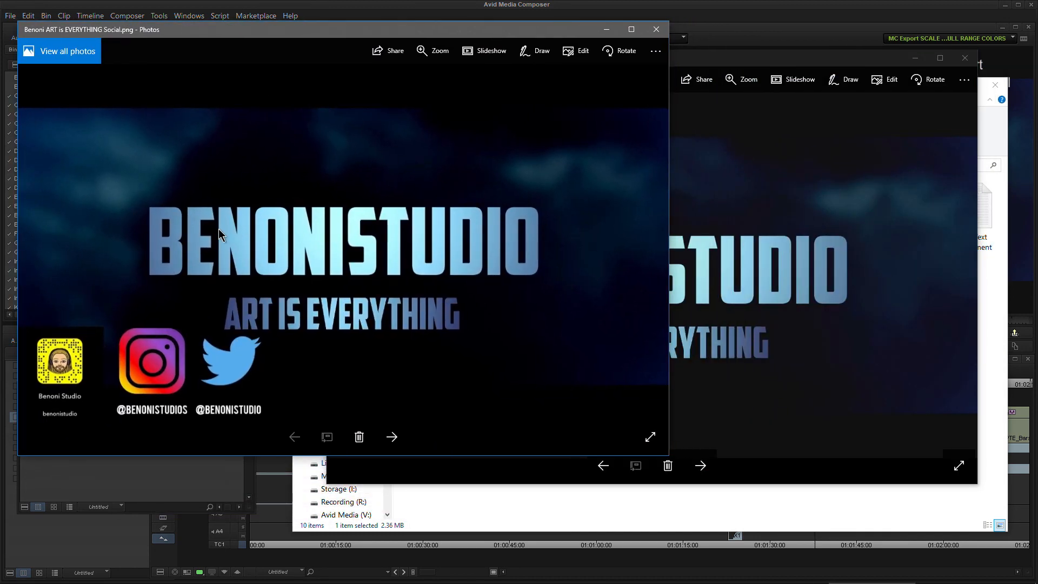
drag(243, 33, 224, 35)
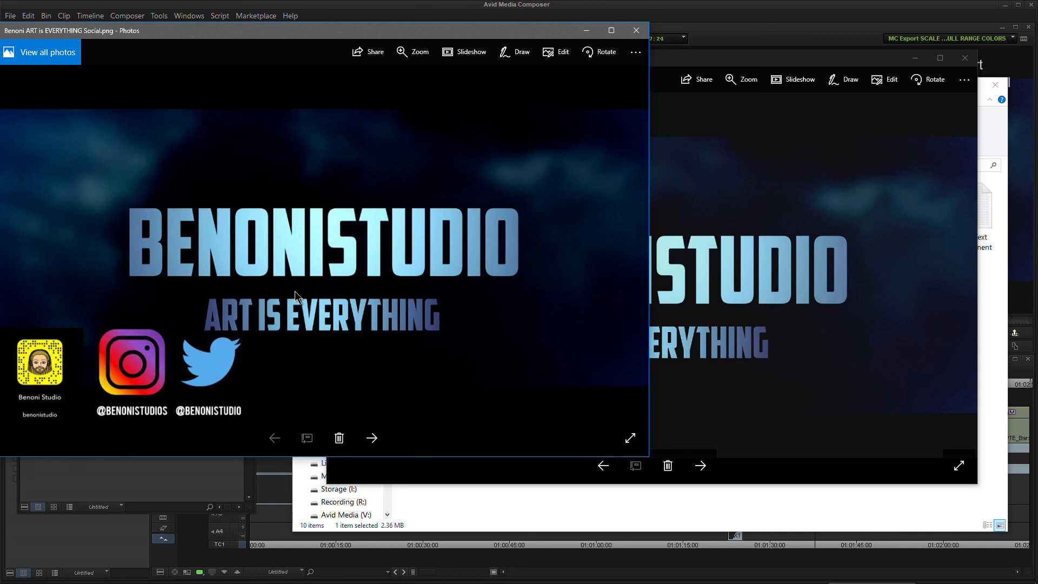
Narrow the LEGAL BENONI image window and reposition it so both images can be seen side by side
click(867, 342)
drag(326, 206, 406, 205)
mouse_move(504, 60)
mouse_down()
mouse_move(520, 65)
mouse_move(502, 47)
mouse_up()
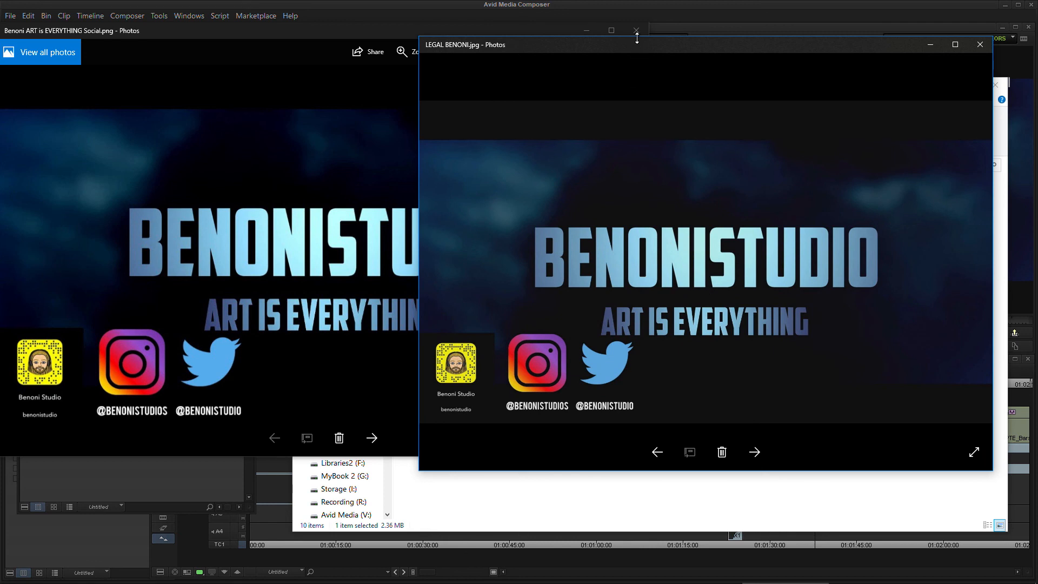
drag(637, 45, 630, 89)
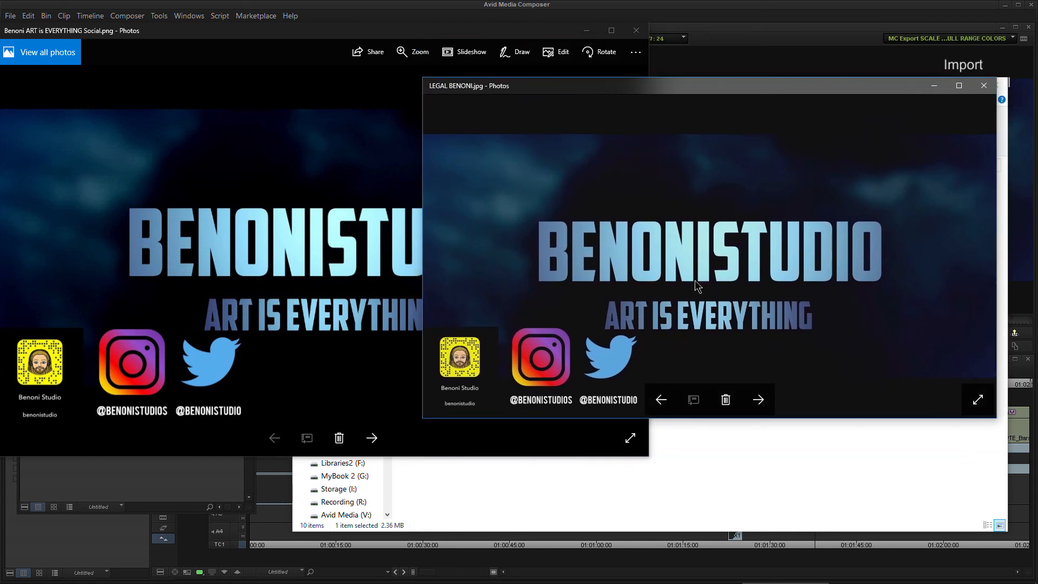
Alternate between the full range original and the LEGAL BENONI image to compare their black levels and contrast
click(286, 262)
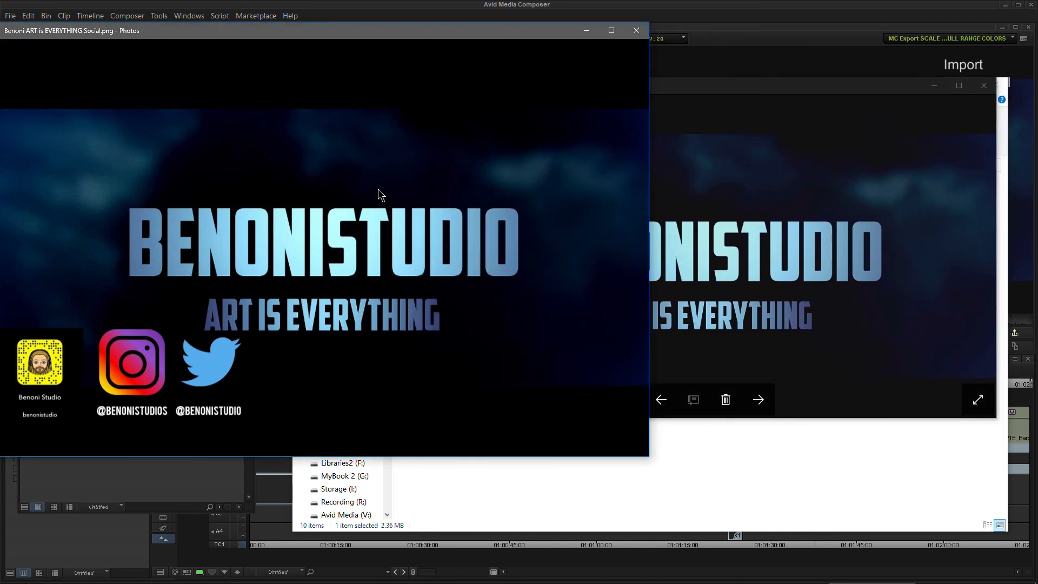
click(757, 255)
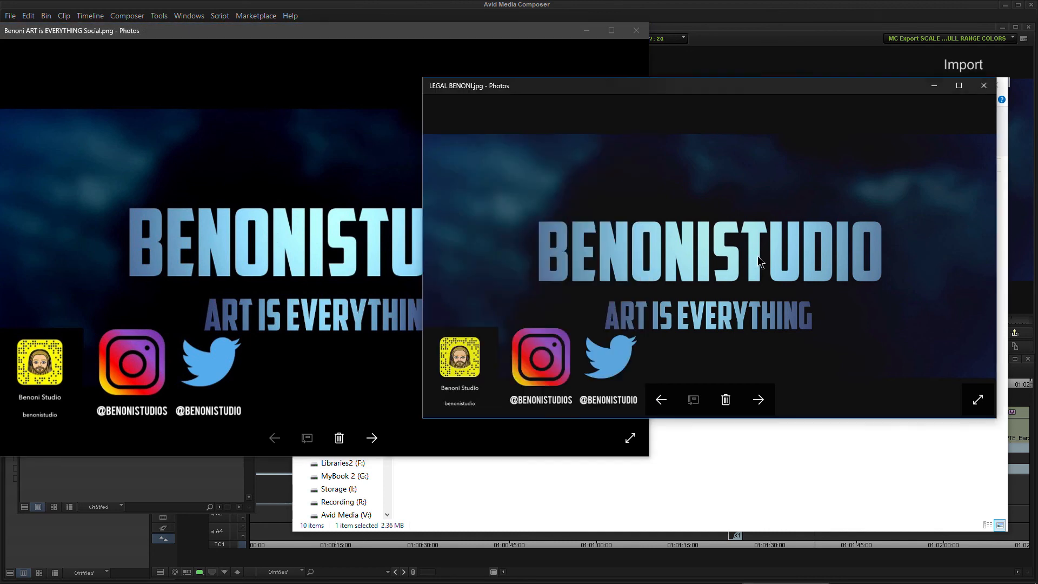
click(303, 204)
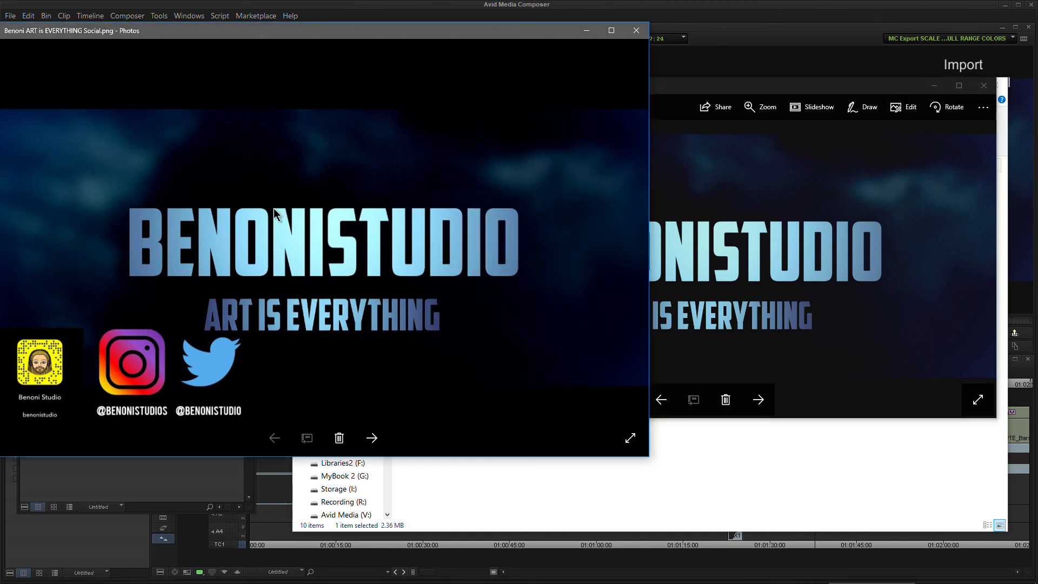
click(780, 255)
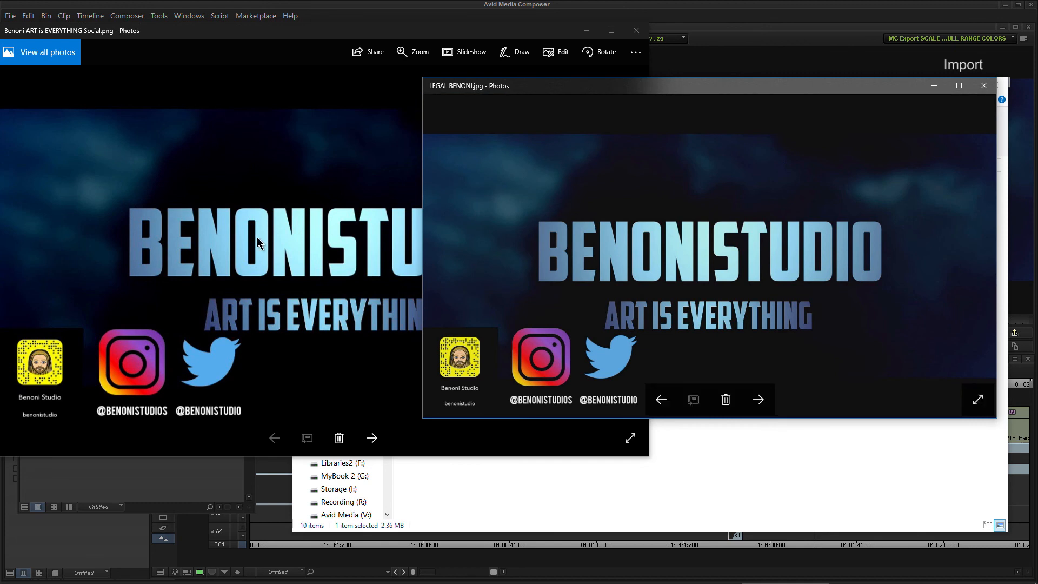
click(251, 236)
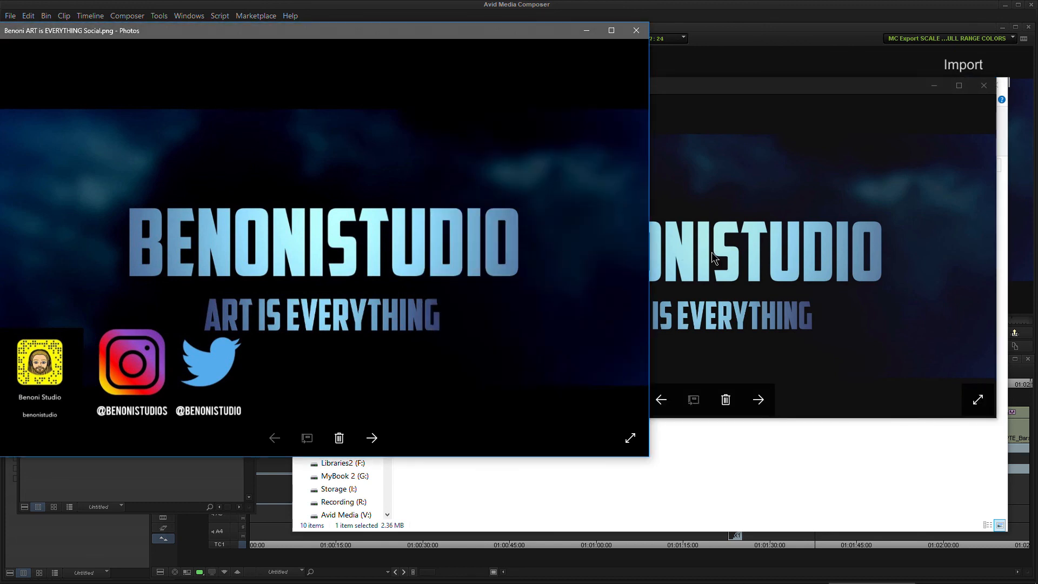
click(711, 252)
click(307, 254)
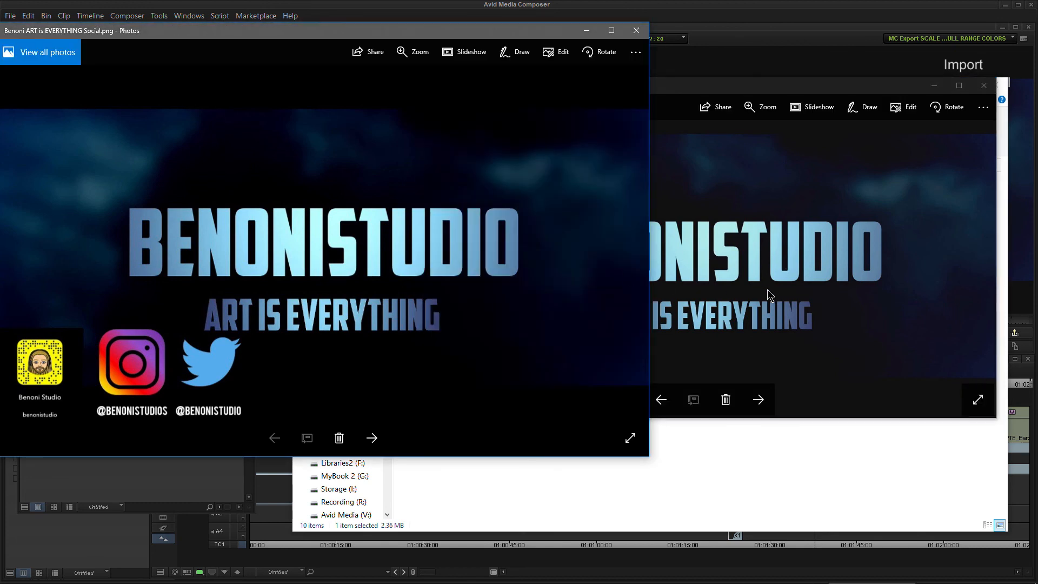
click(623, 198)
Close both image windows and select the LEGAL BENONI image in the Downloads folder
click(984, 85)
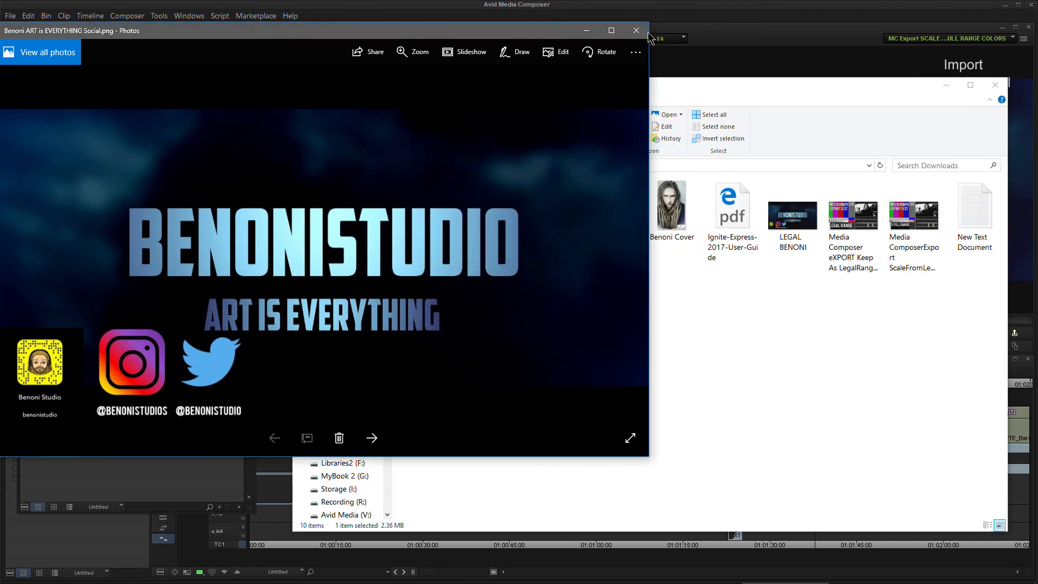
click(636, 30)
click(786, 231)
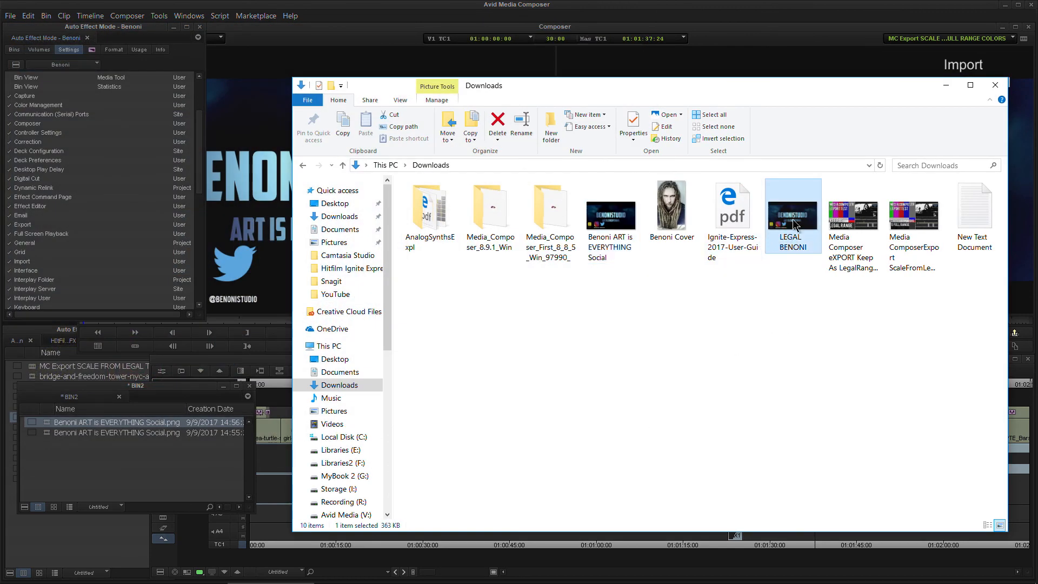
Set the color levels in the Import settings to "Do not modify, treat as legal range"
double_click(24, 262)
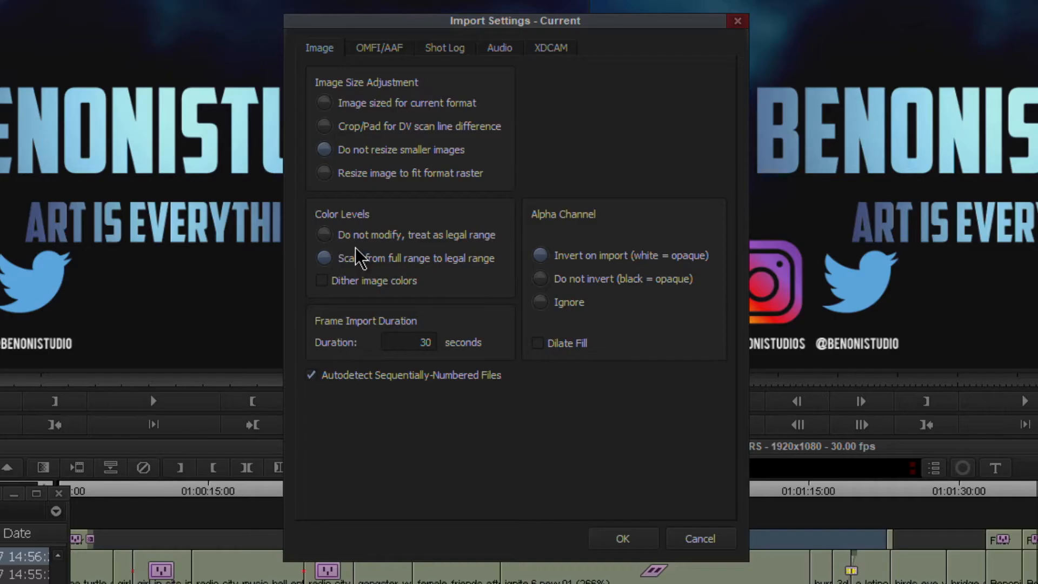
click(407, 237)
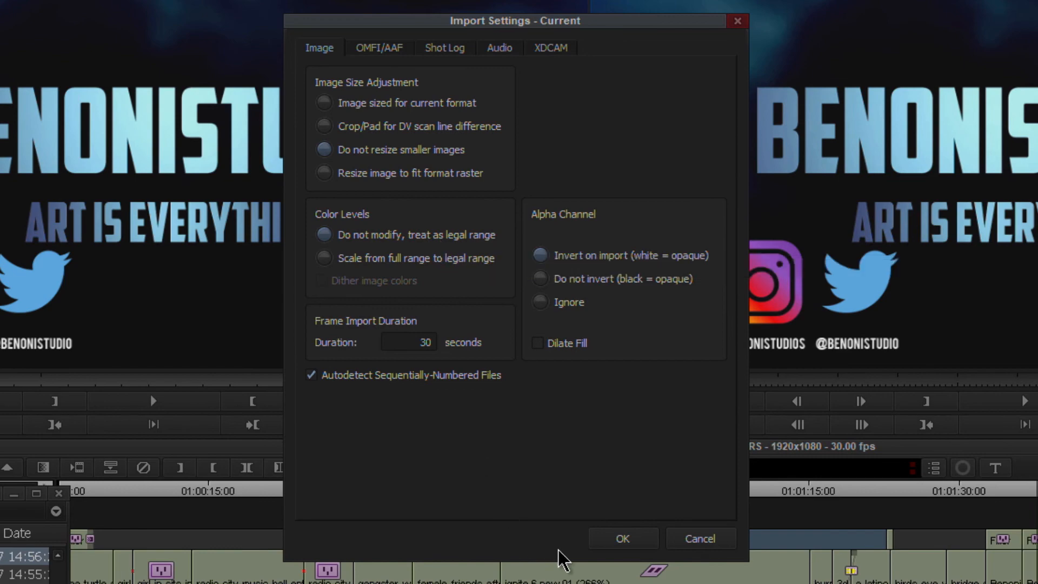
click(623, 538)
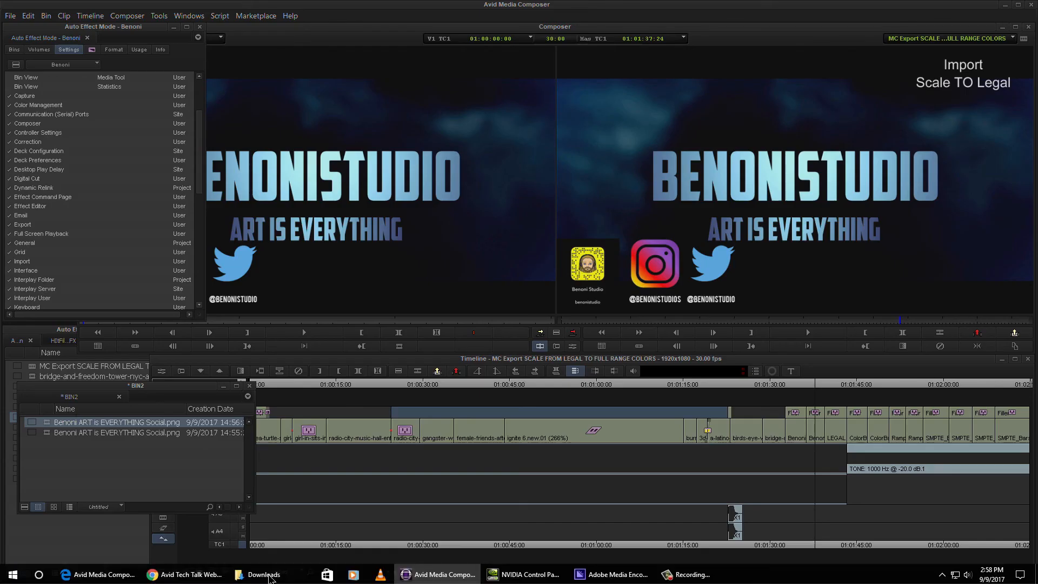
Import LEGAL BENONI.jpg from the Downloads folder into BIN2 and load the new clip in the source monitor
click(269, 575)
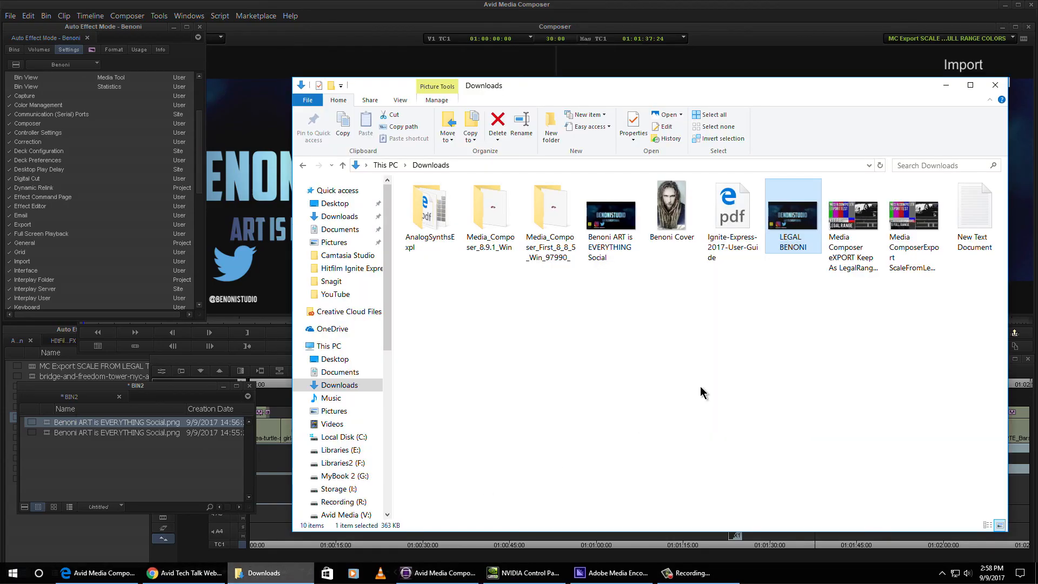
drag(792, 216, 138, 475)
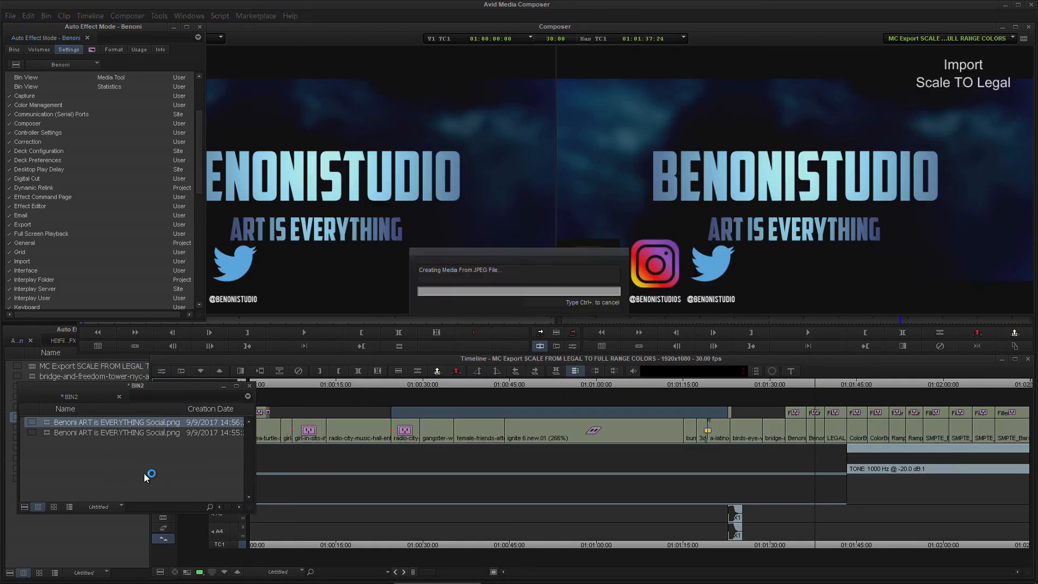
click(50, 422)
double_click(49, 423)
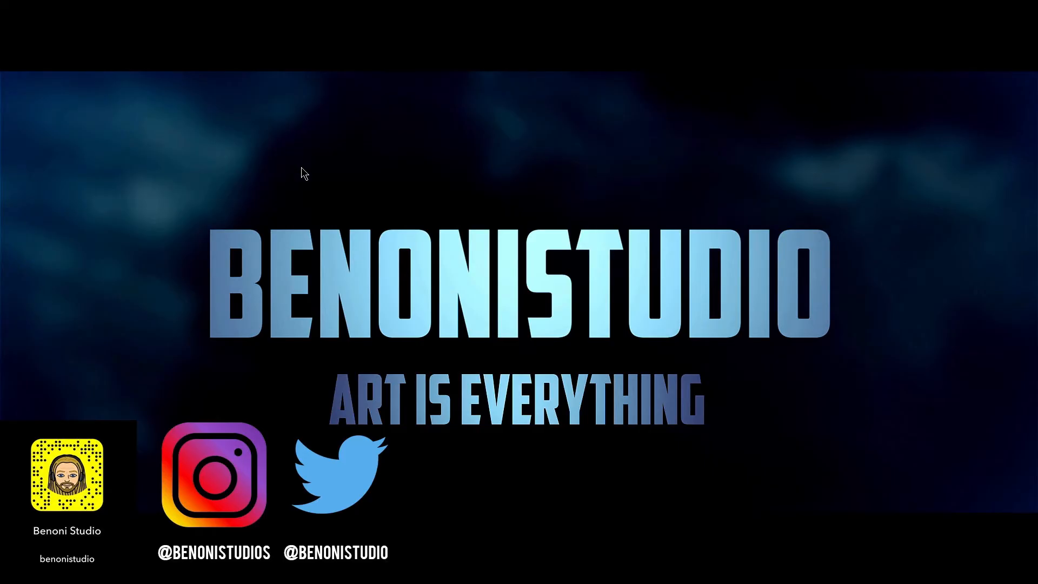
Leave full screen playback and check the display color space in the Full Screen Playback settings
key(Escape)
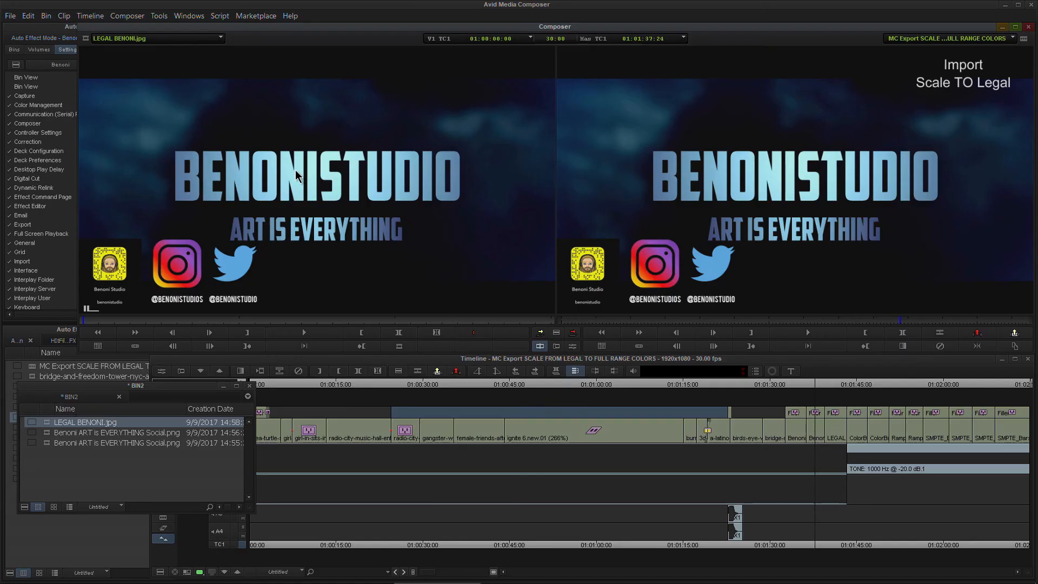
double_click(47, 234)
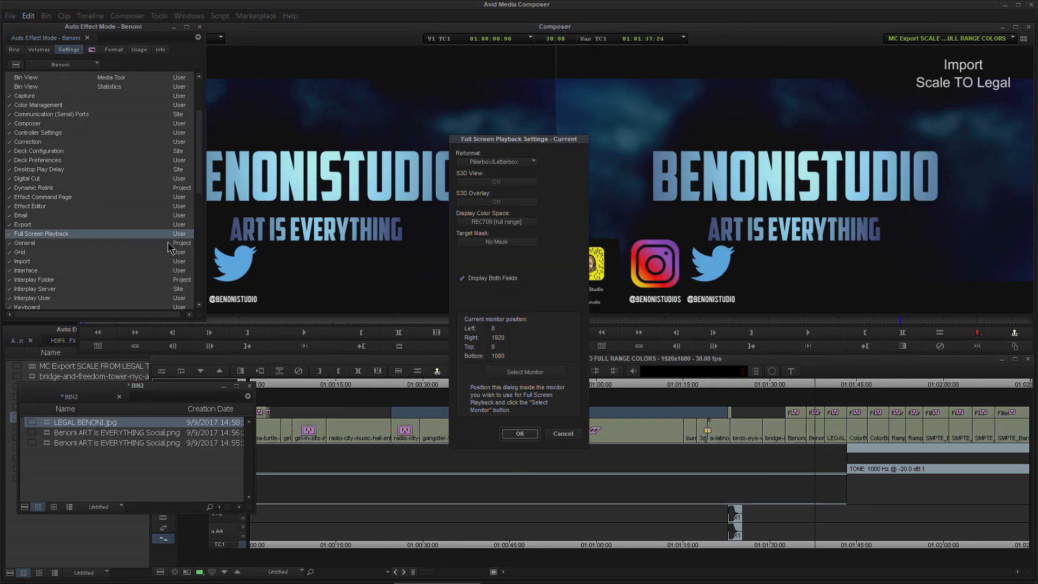
click(522, 435)
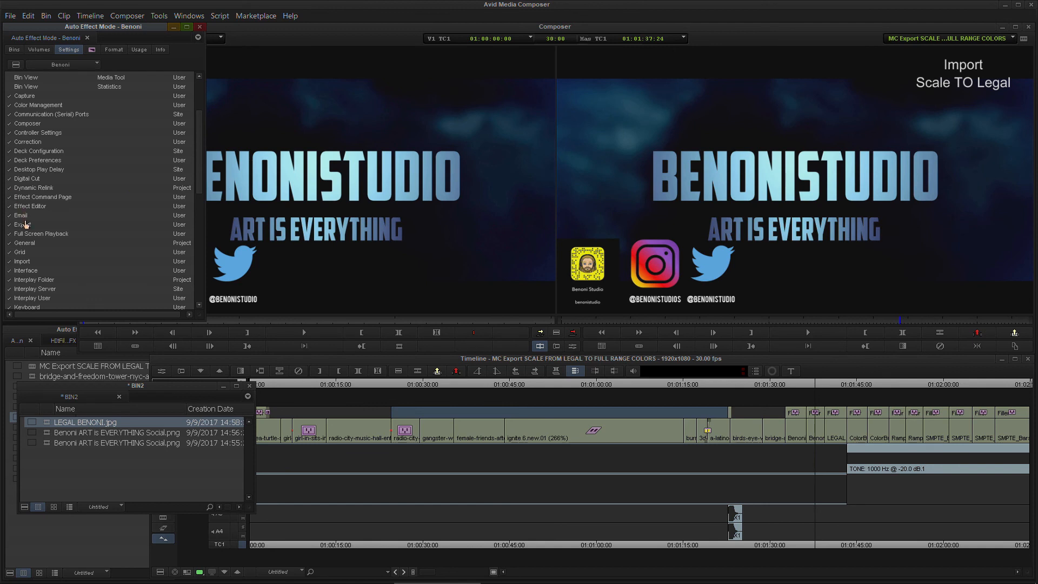
Set the color levels in the Import settings to "Scale from full range to legal range"
click(27, 262)
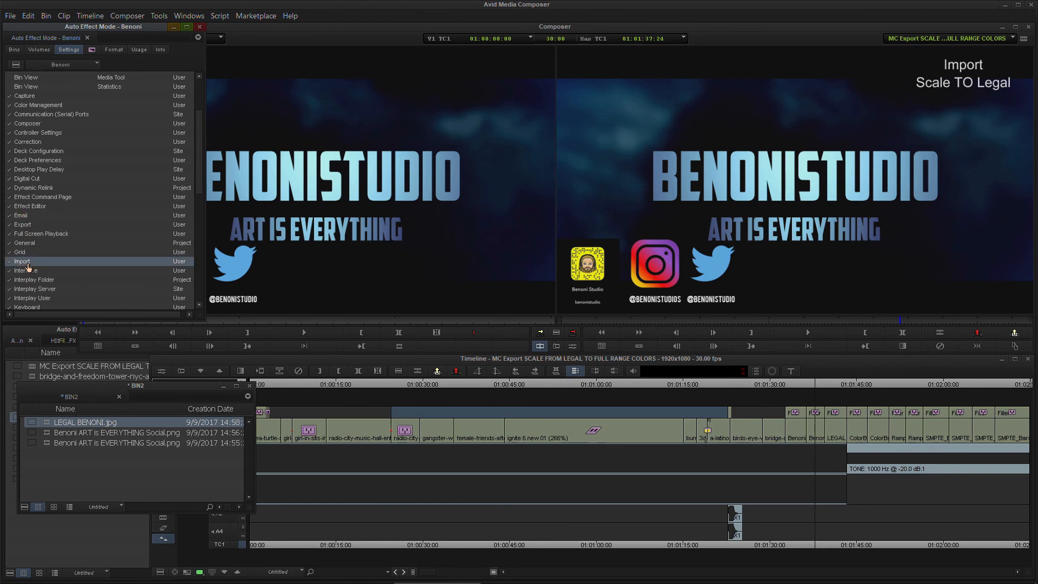
double_click(28, 265)
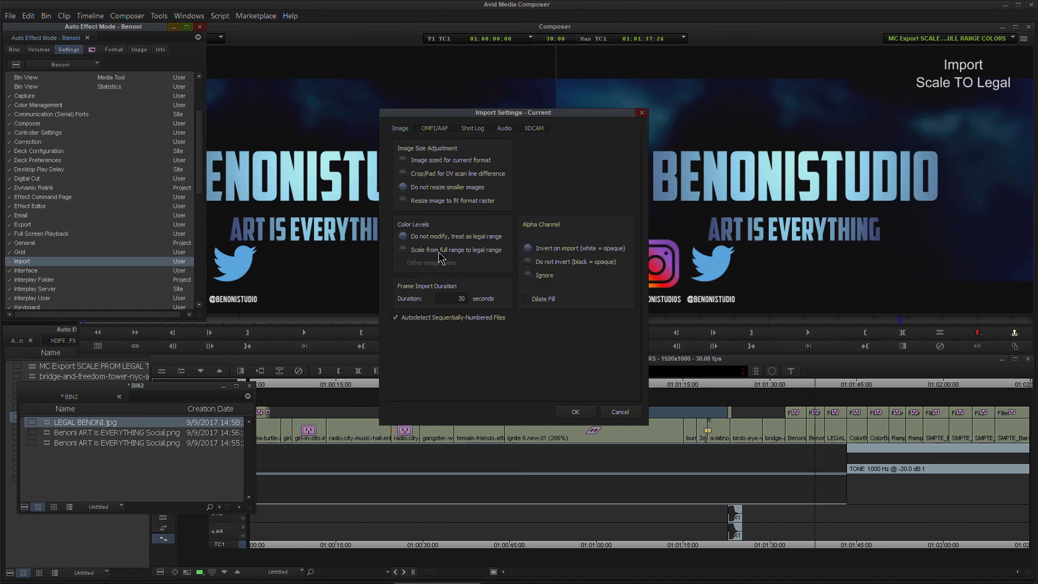
click(403, 250)
click(575, 412)
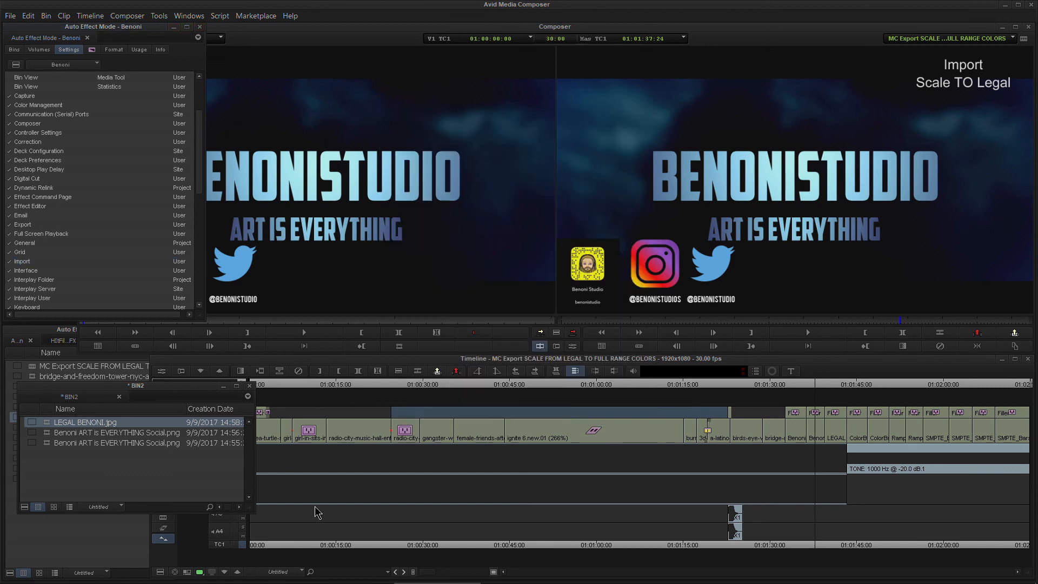
Import LEGAL BENONI.jpg from Downloads into BIN2 again and load the newest copy in the source monitor
click(284, 581)
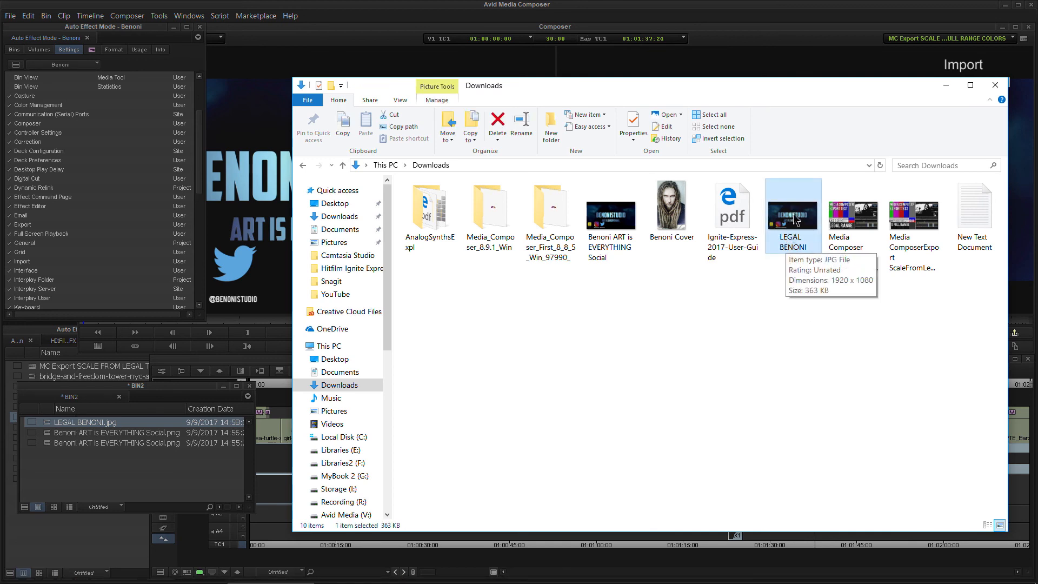
drag(794, 218, 102, 483)
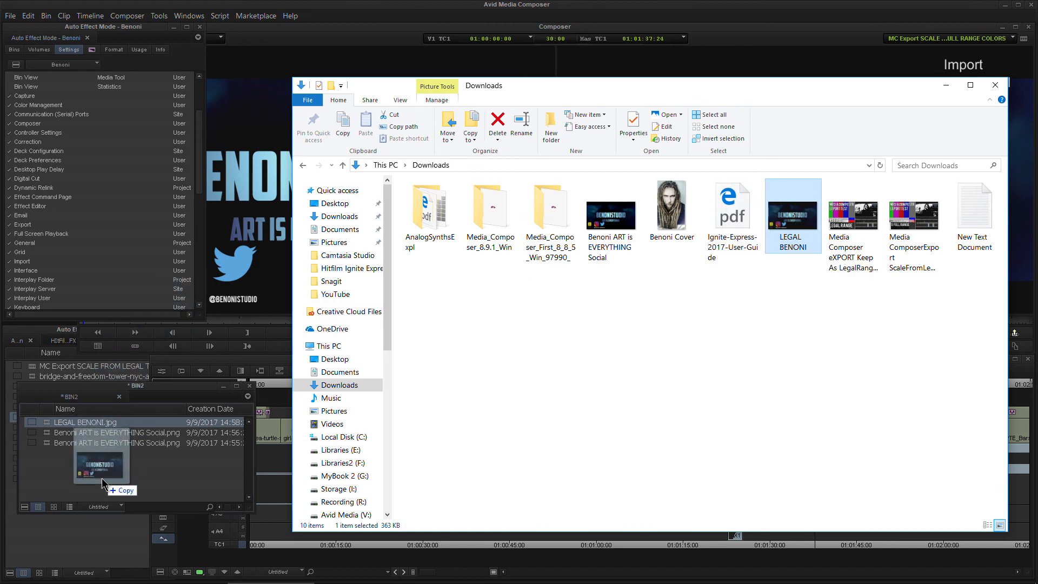
drag(103, 479, 102, 478)
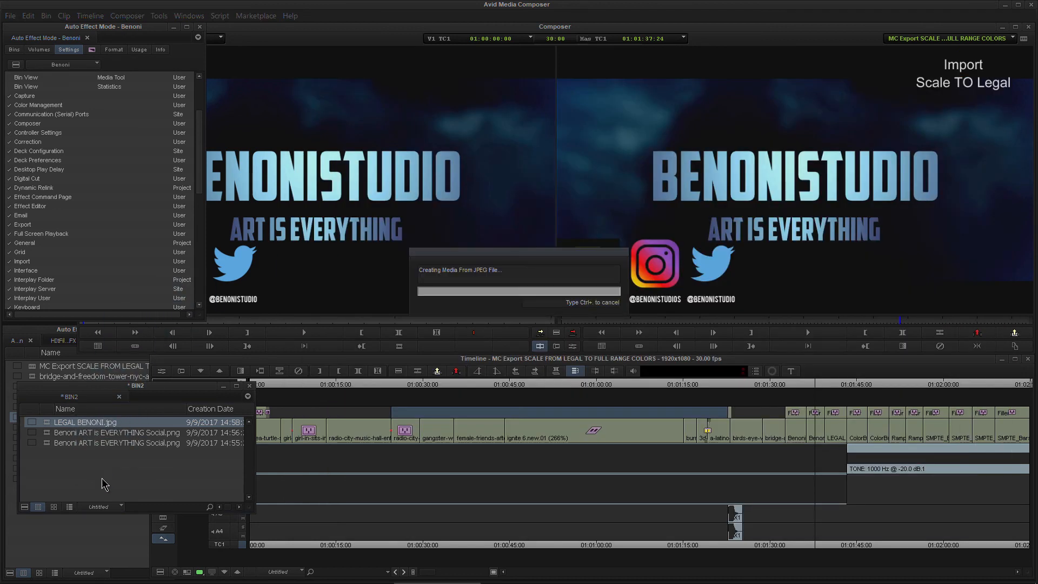
double_click(48, 424)
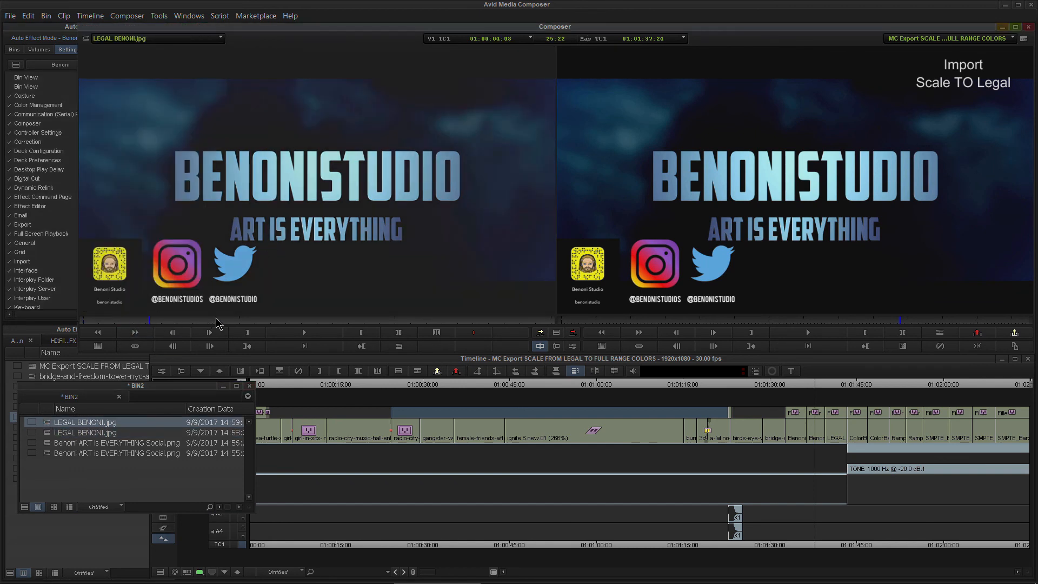
Move the source playhead to 01:00:01:12, view the newly imported LEGAL BENONI.jpg full screen, and return to the editing workspace
click(105, 320)
key(ctrl+F3)
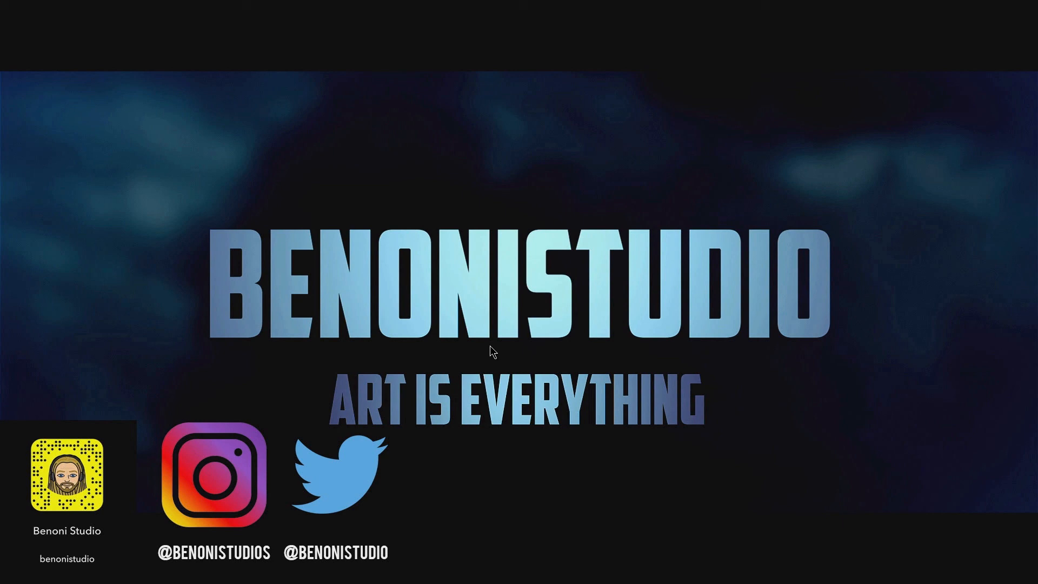
key(Escape)
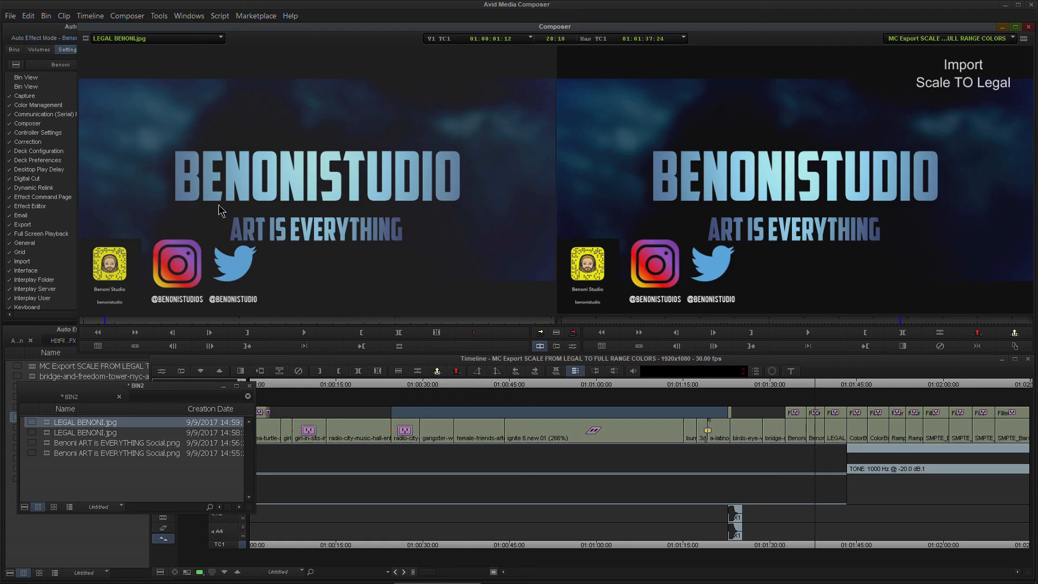
Set the Full Screen Playback display color space to REC709 and view the LEGAL BENONI.jpg clip full screen
double_click(32, 233)
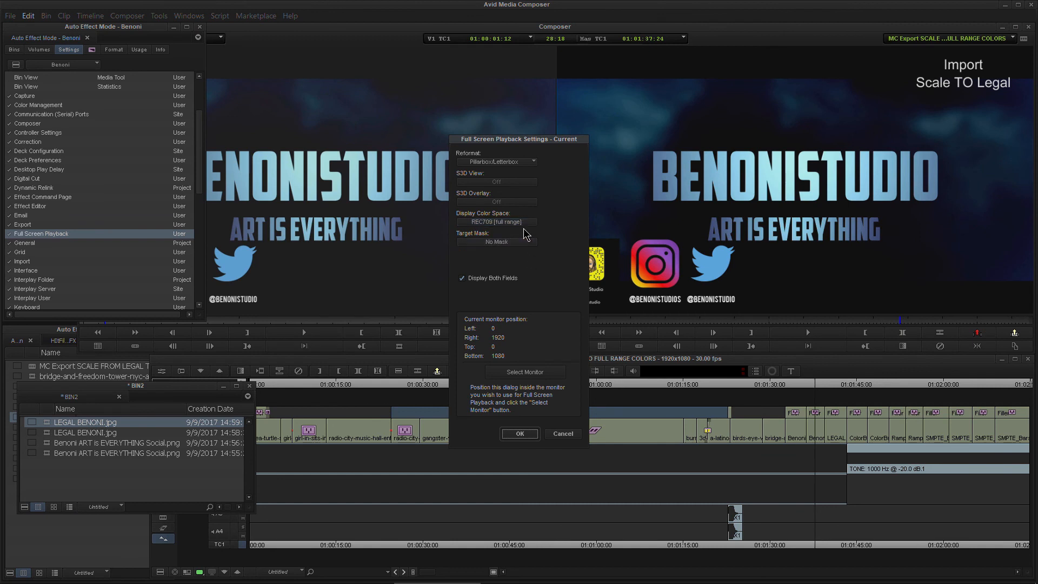
click(510, 222)
click(508, 235)
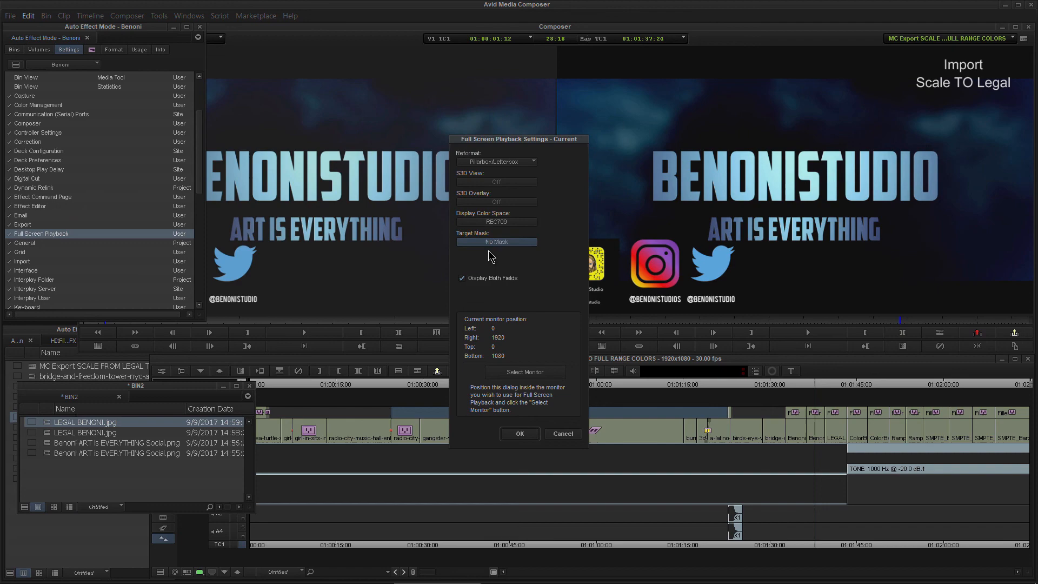
click(519, 434)
key(ctrl+shift+f)
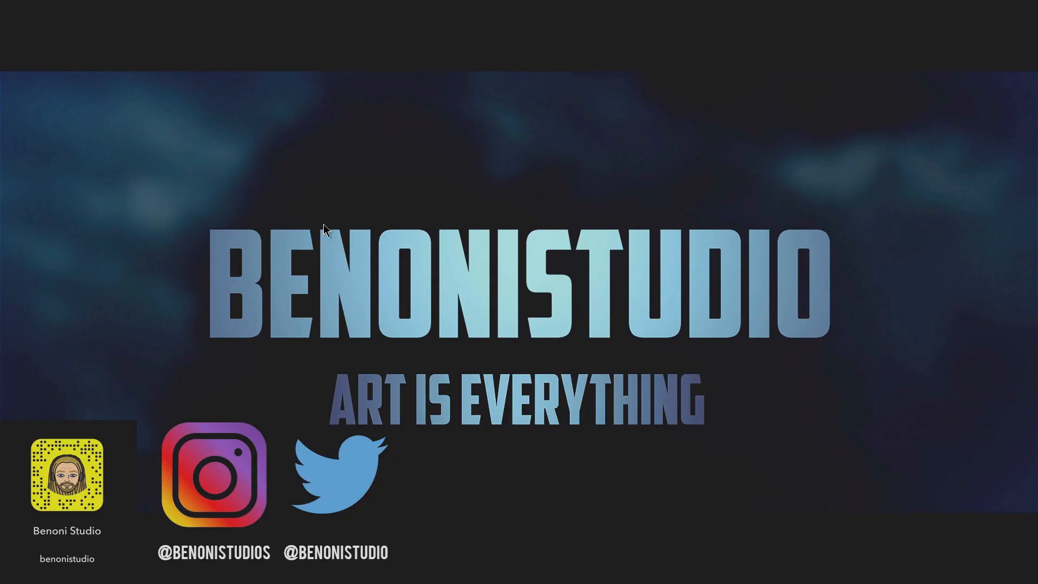
key(ctrl+shift+f)
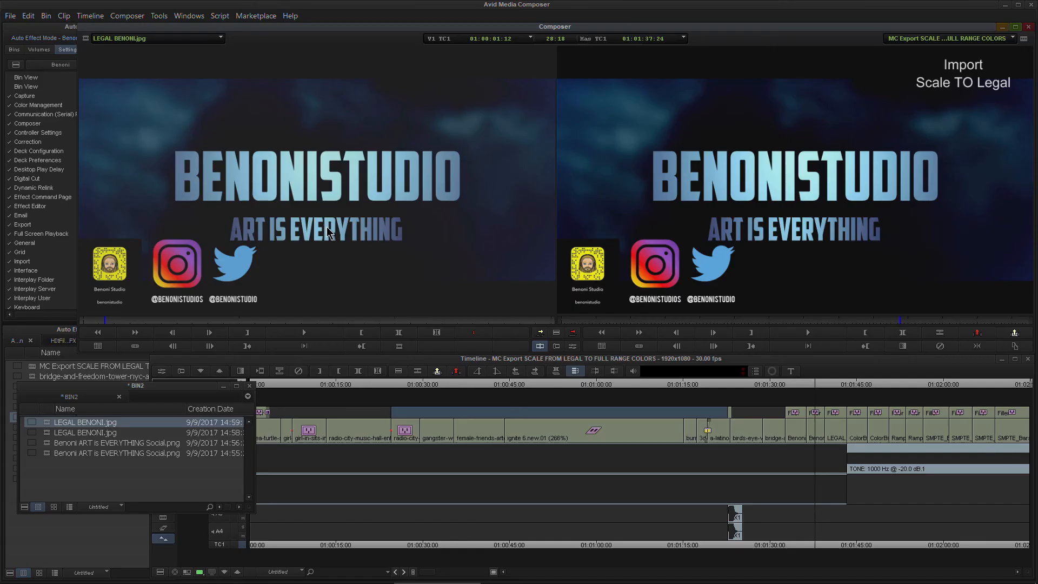
Change the export type in the Export settings to QuickTime Movie and review its color levels options
double_click(22, 225)
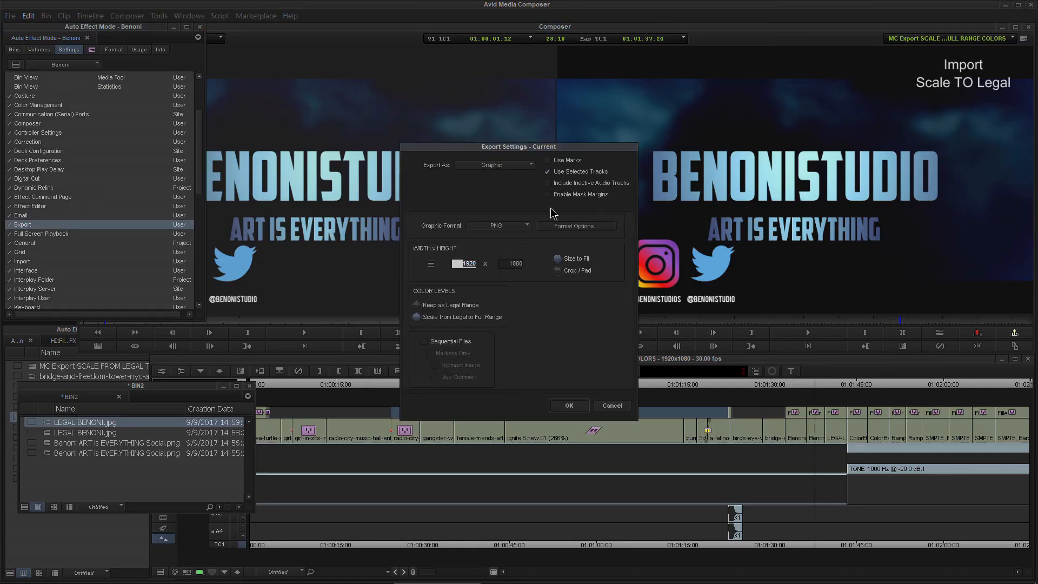
click(512, 166)
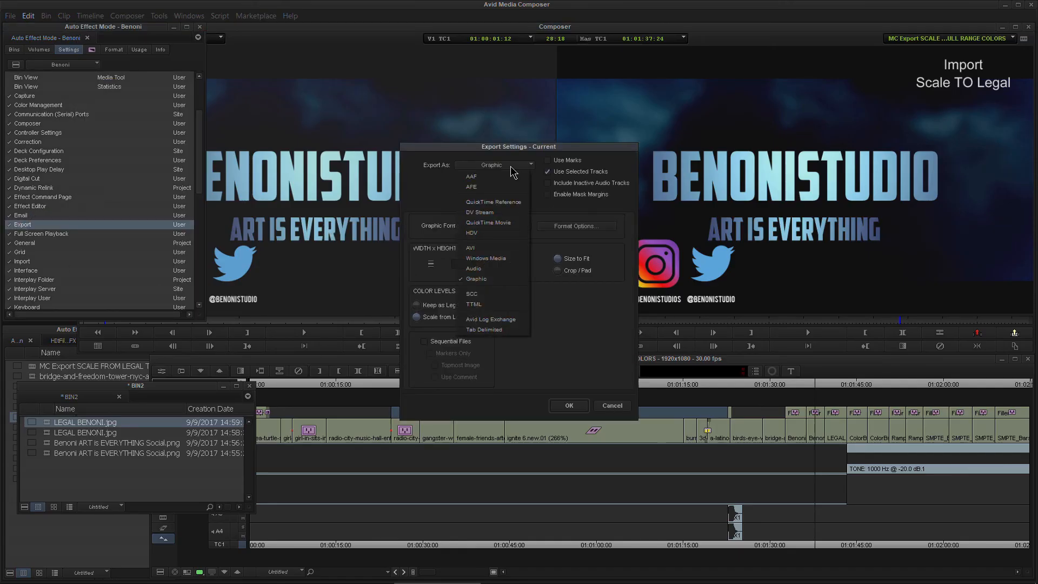
click(512, 223)
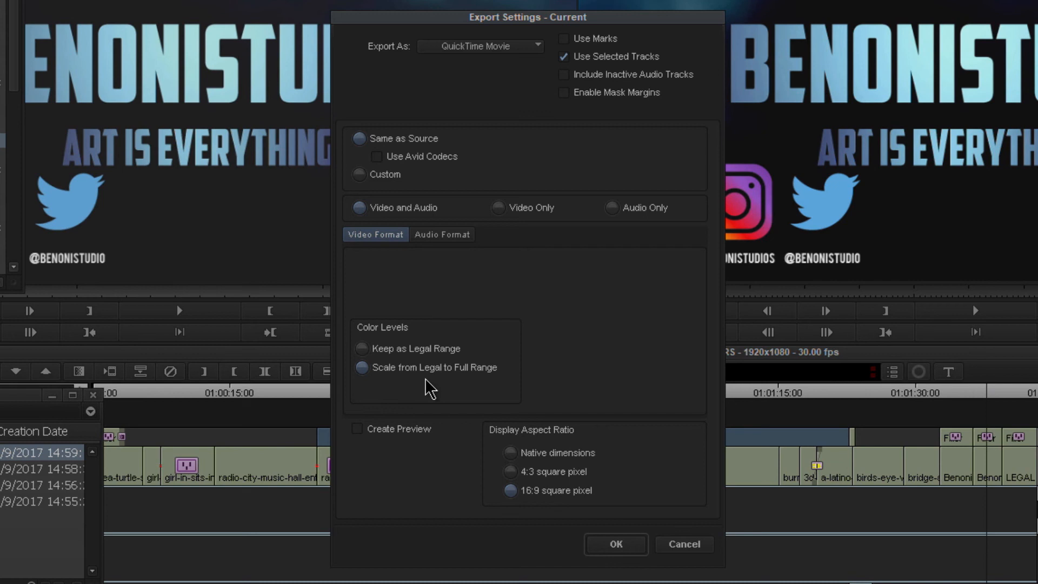
click(616, 544)
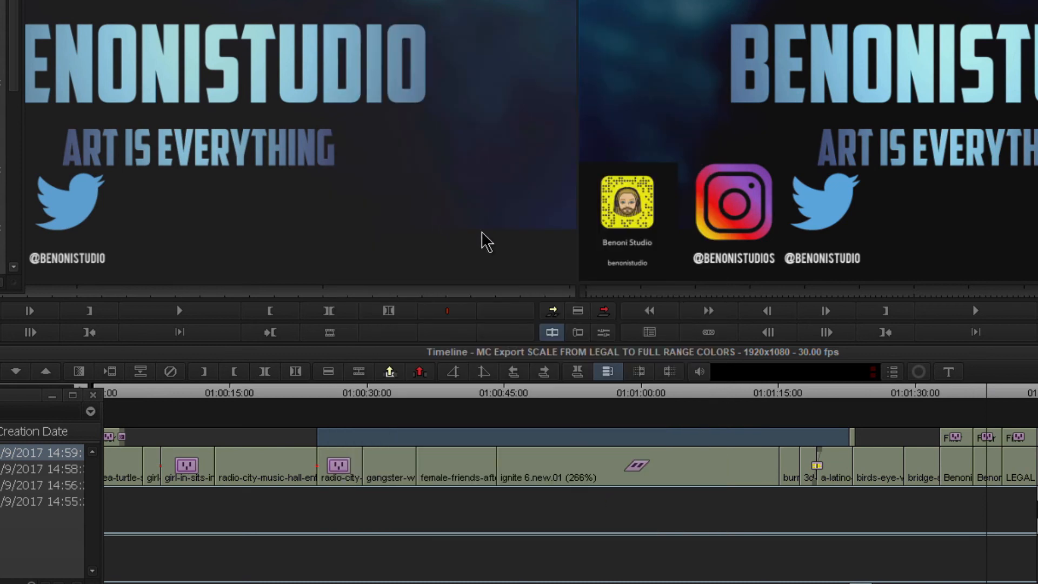
Park the timeline playhead at 01:01:38:05, bring the BIN2 window to the front and reposition it slightly
click(991, 396)
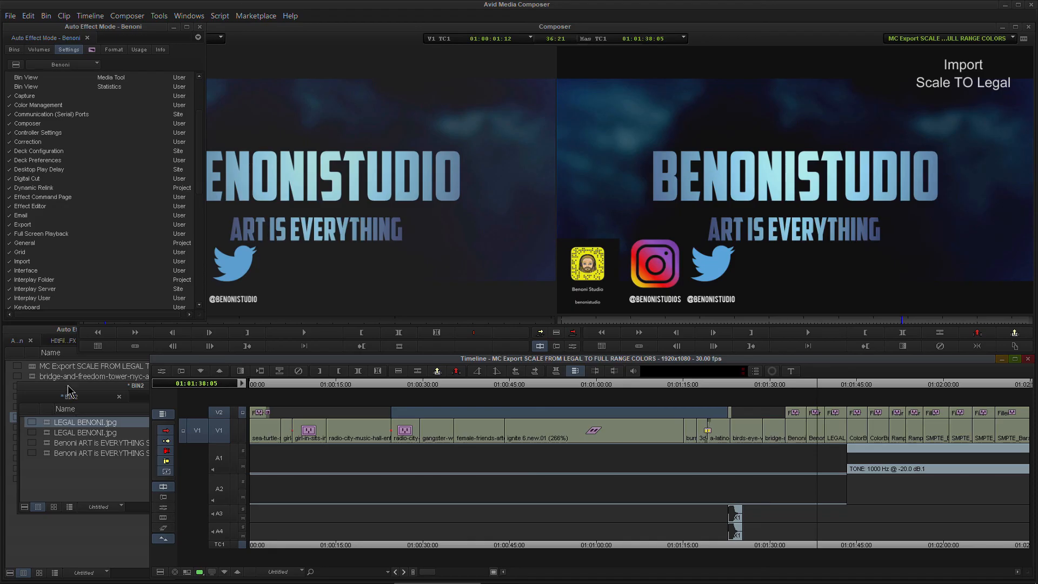
click(110, 398)
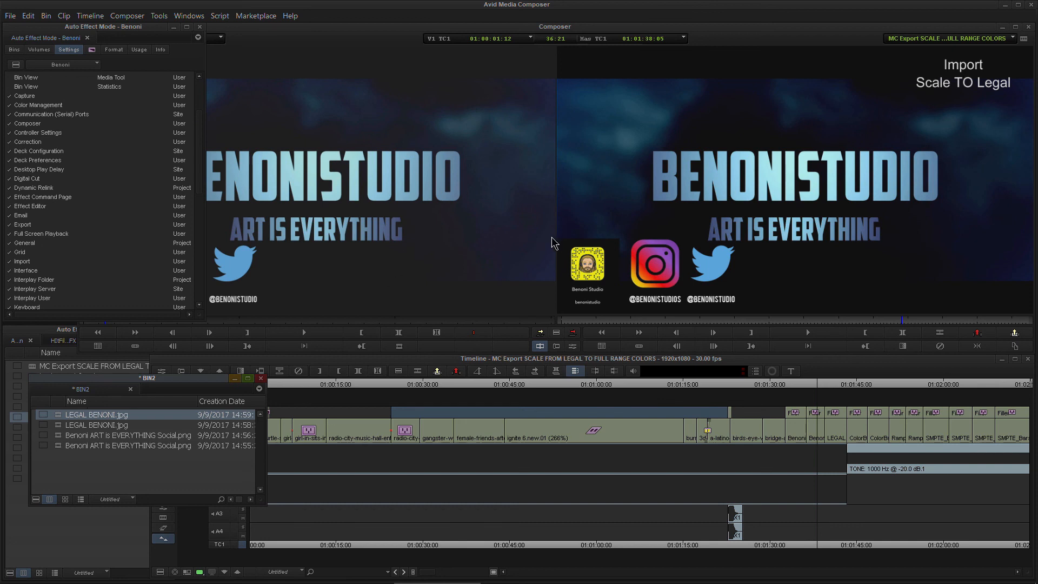
drag(144, 378, 139, 381)
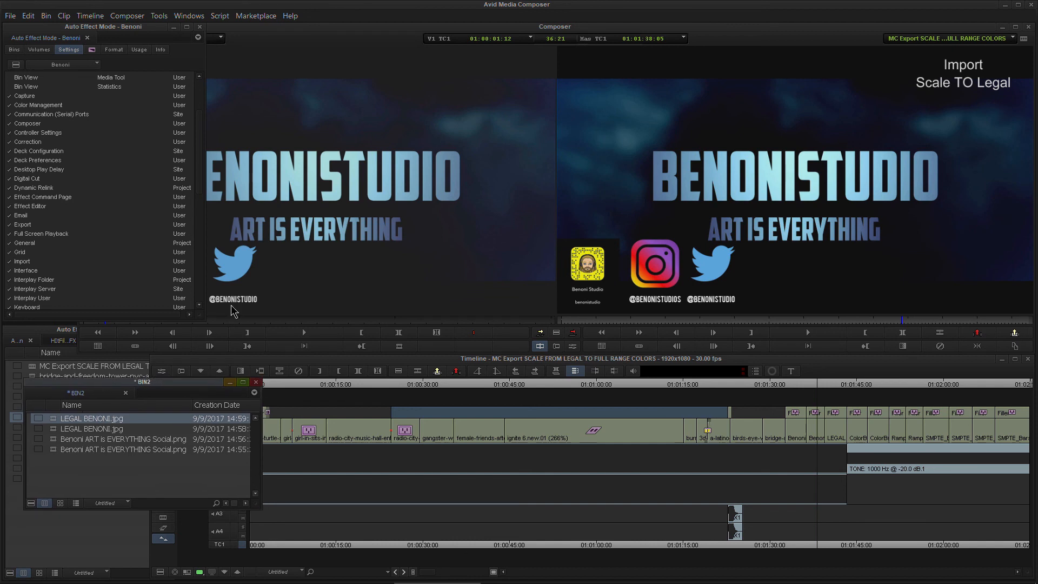
Review the color levels options in the Import settings, keeping "Scale from full range to legal range" selected
click(23, 262)
double_click(23, 261)
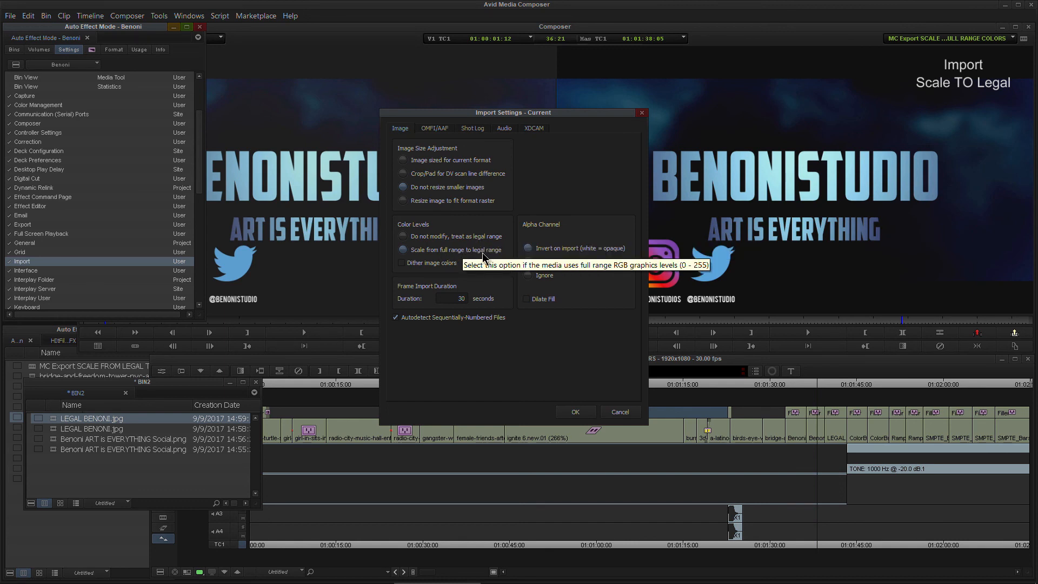
click(575, 412)
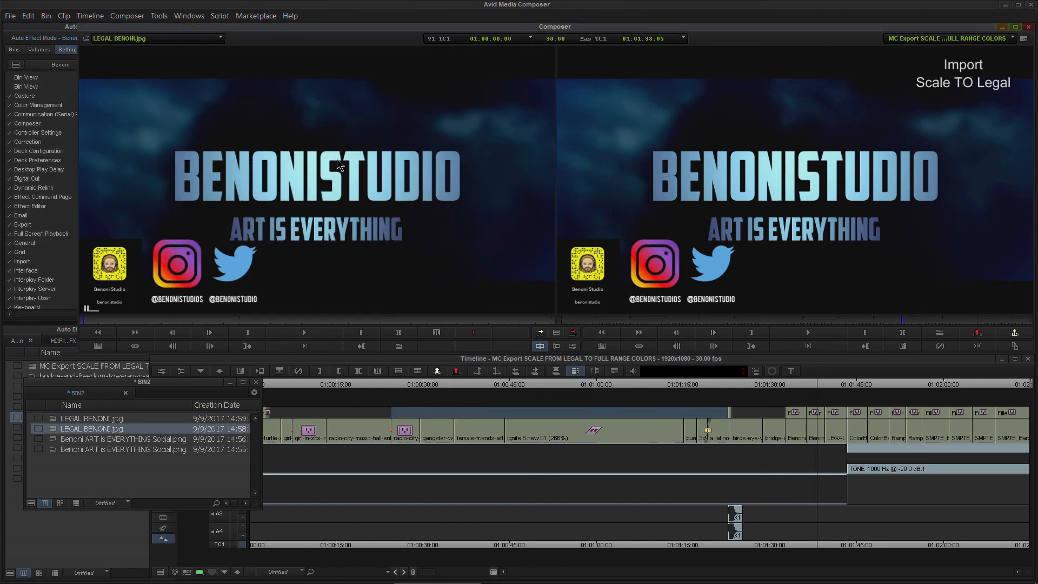
Load the four Benoni graphics from BIN2 in turn into the source monitor to compare their levels, and close the bin
double_click(50, 439)
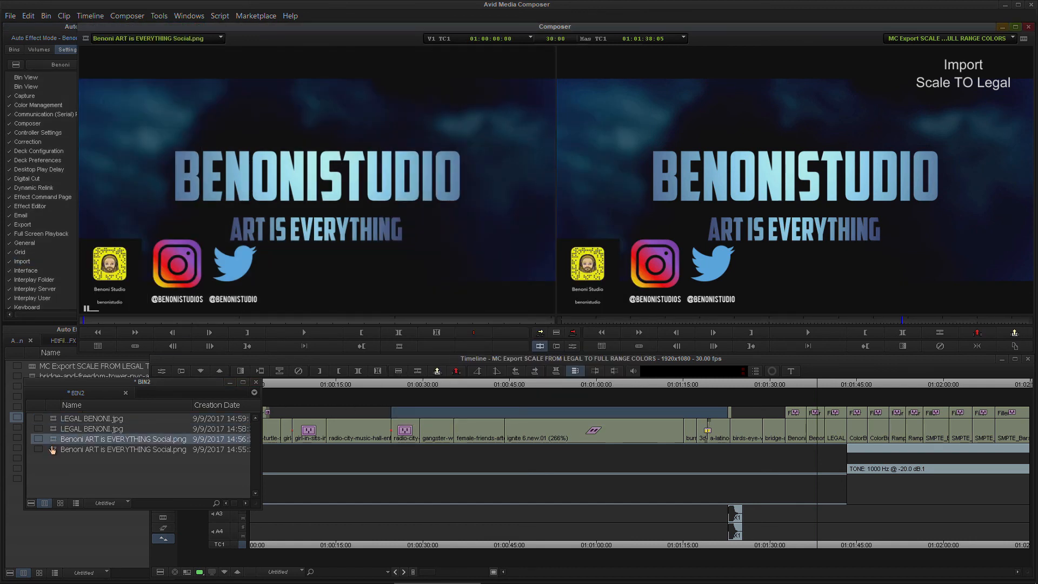
double_click(52, 449)
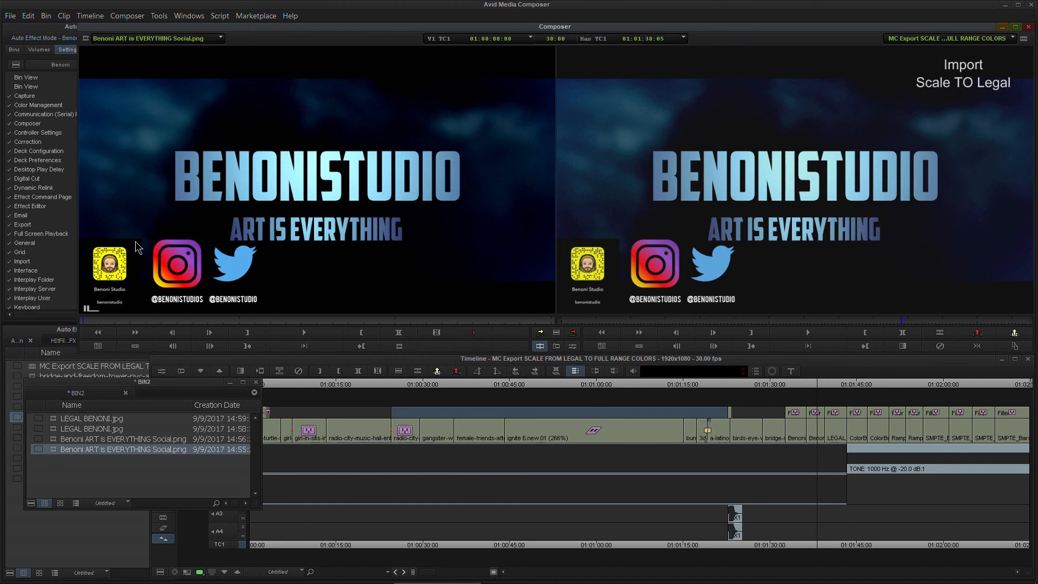
double_click(60, 444)
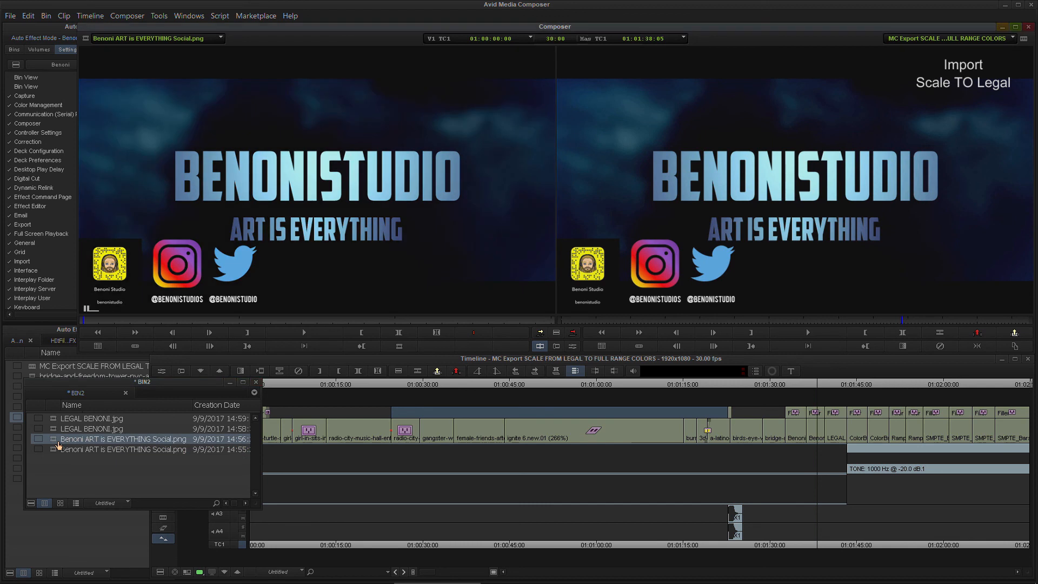
double_click(56, 430)
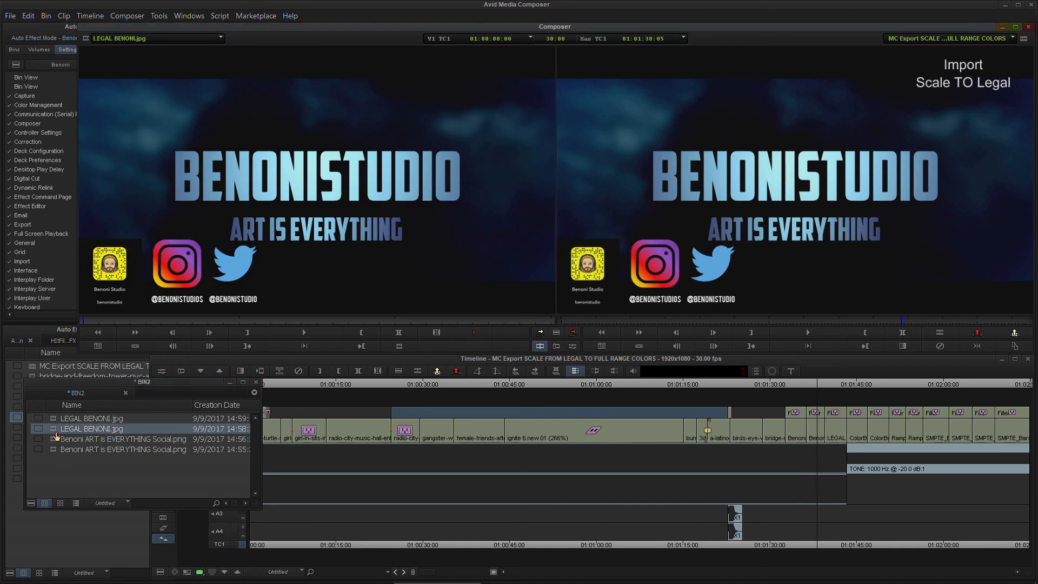
double_click(56, 421)
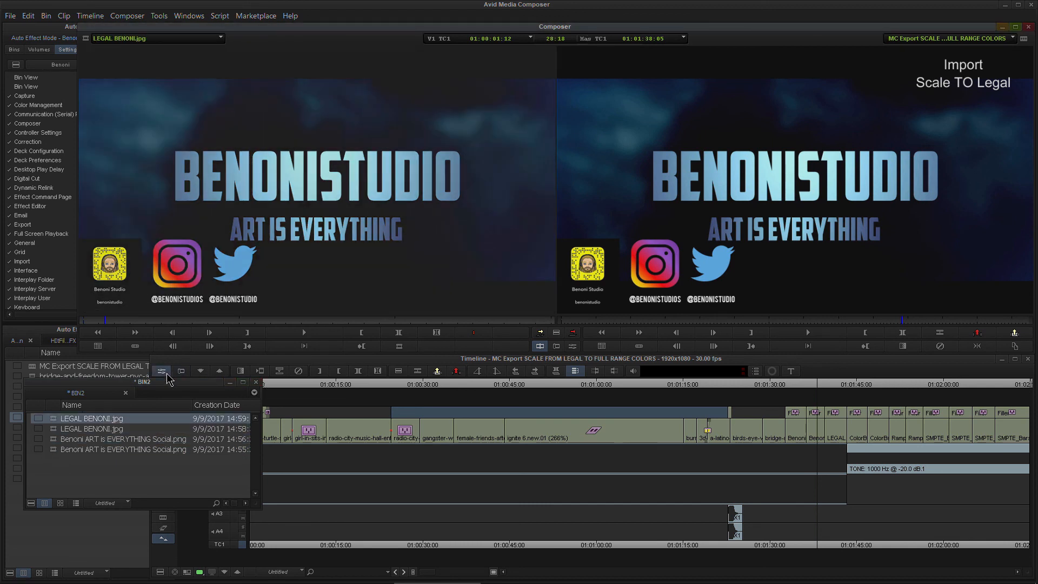
drag(166, 382, 193, 344)
click(257, 341)
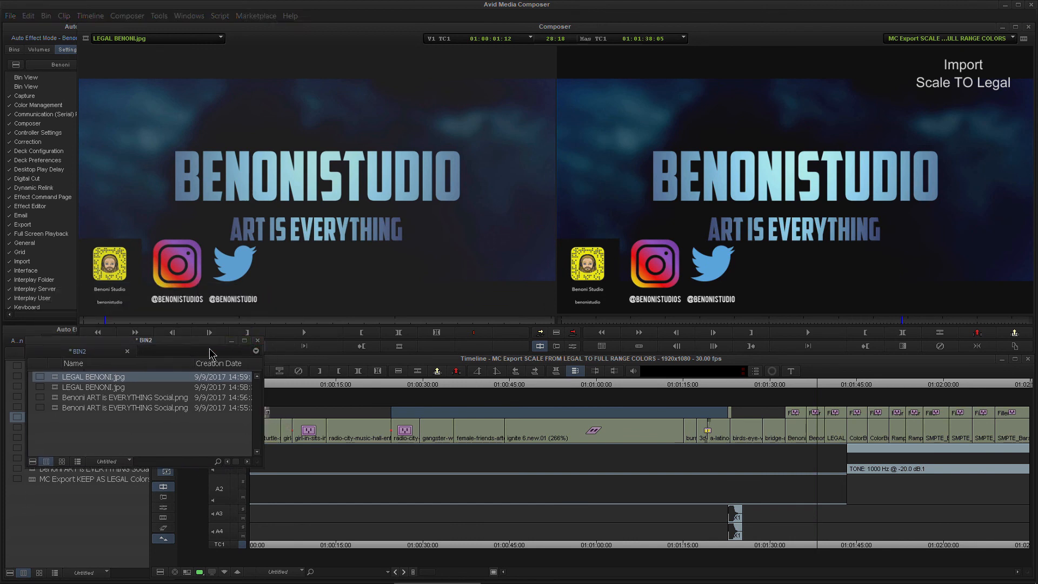
Examine the display color space options of the record monitor without changing them
right_click(644, 207)
mouse_move(700, 334)
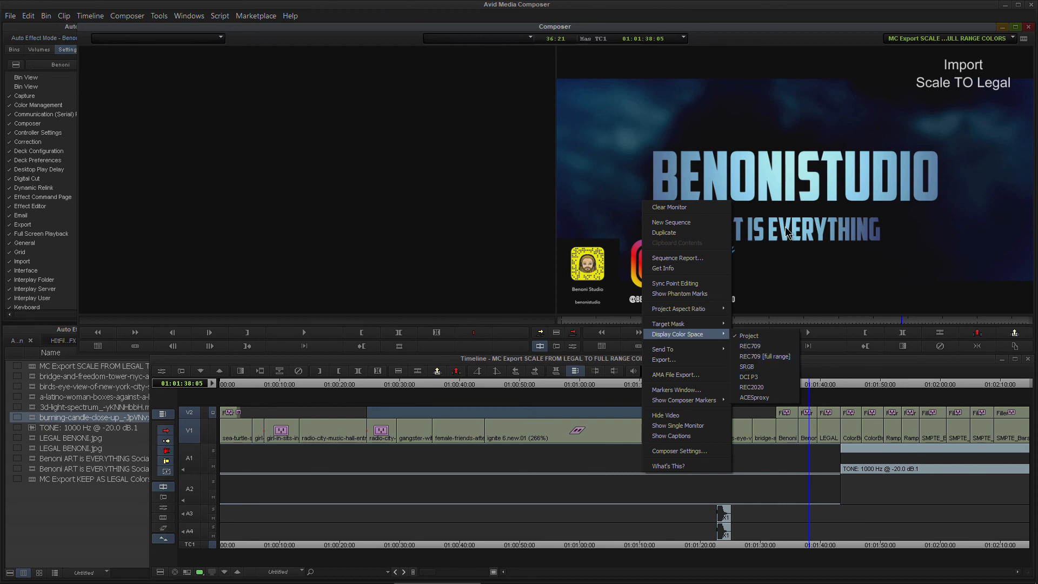
click(635, 214)
Park the sequence on the treat-as-legal Benoni graphic and load the birds-eye-view-of-new-york-city clip into the source monitor
drag(817, 386, 778, 383)
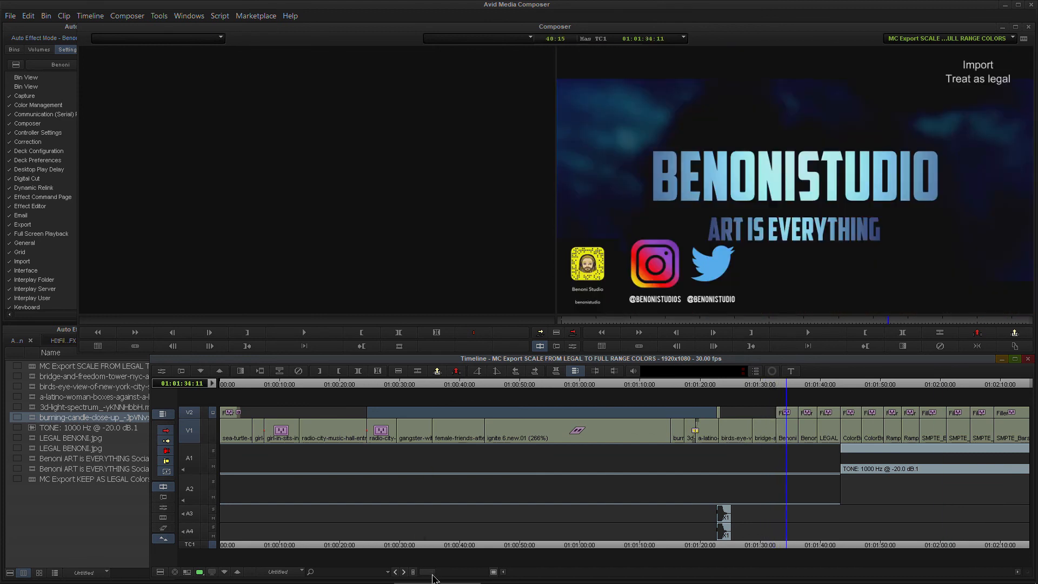
drag(433, 575, 459, 575)
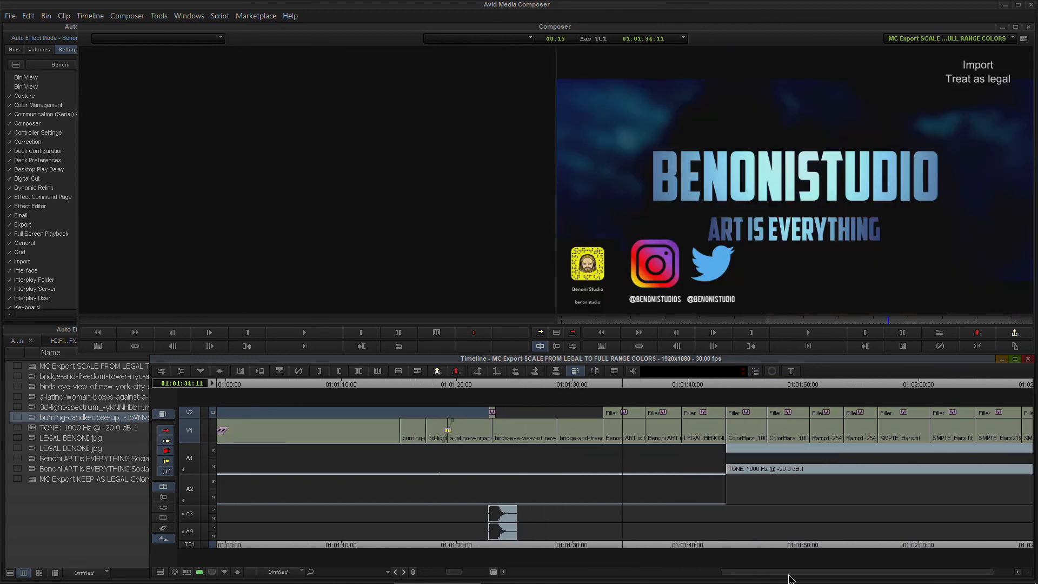
drag(788, 572, 808, 572)
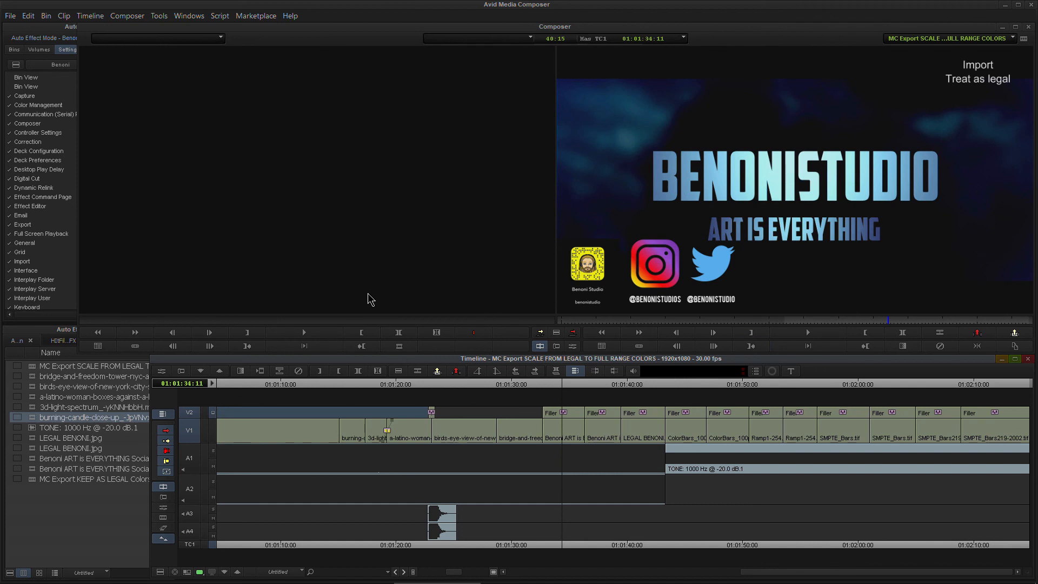
double_click(37, 387)
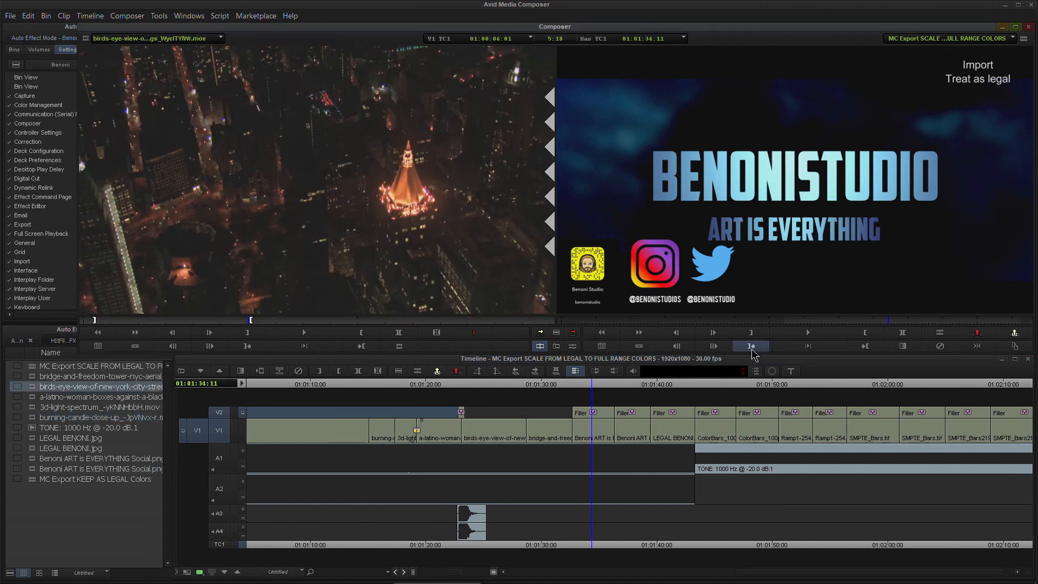
Scrub the sequence across the Benoni graphics to compare the treat-as-legal, scale-to-legal and legal-source imports
drag(585, 382, 595, 384)
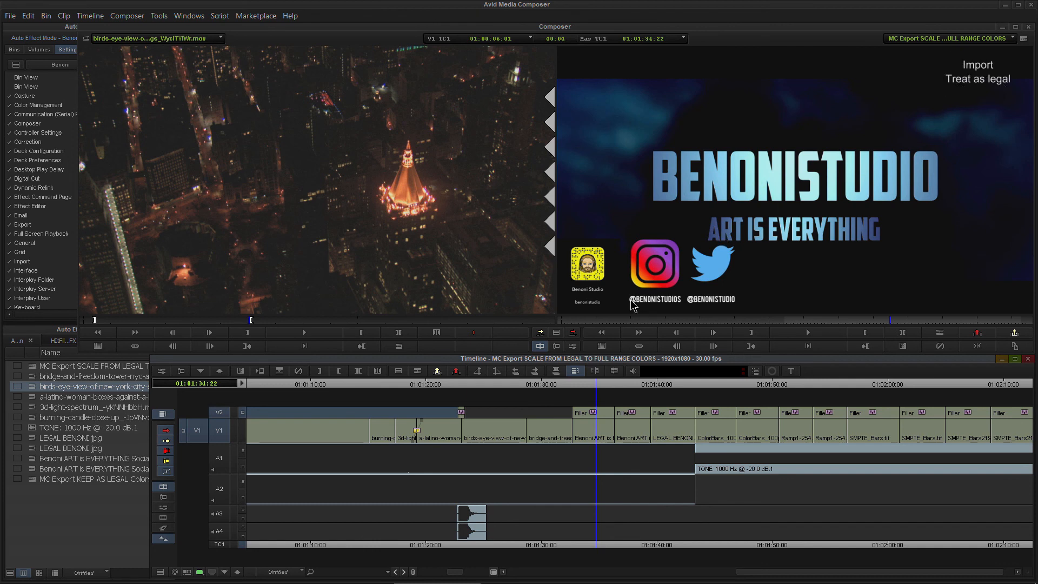
drag(595, 384, 640, 390)
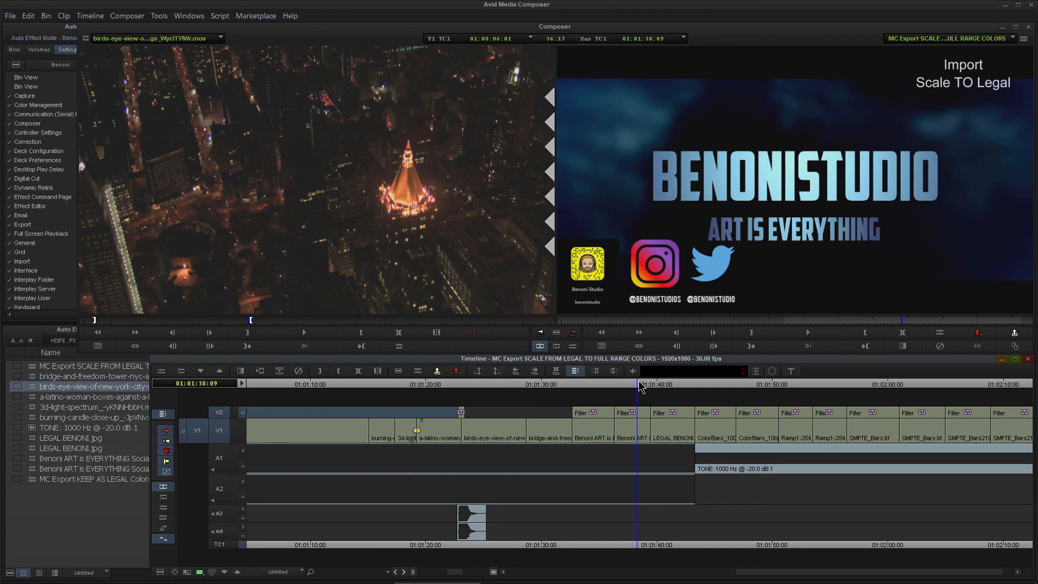
click(664, 384)
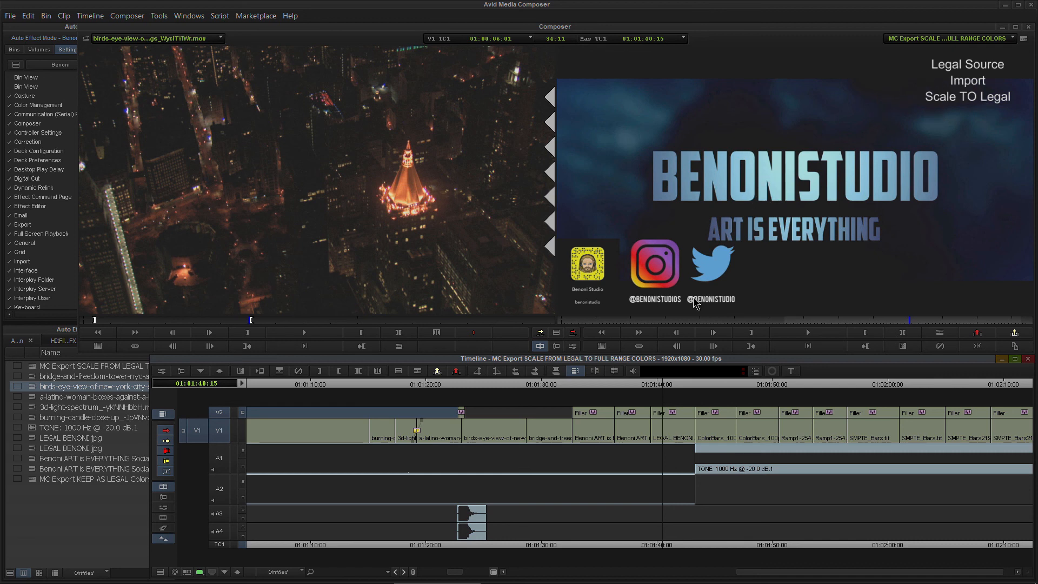
drag(659, 377, 678, 385)
drag(641, 393, 610, 390)
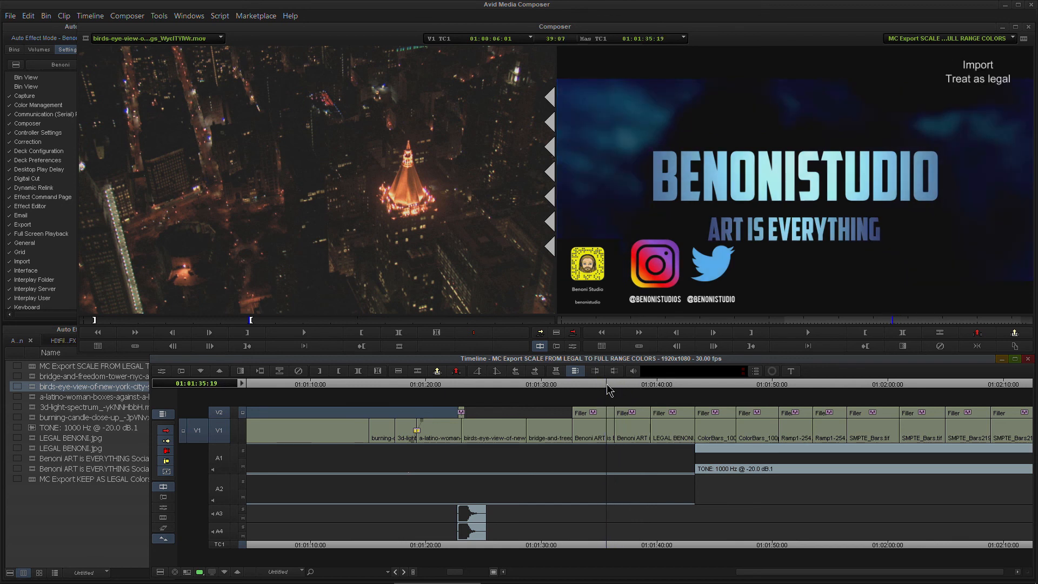
Set the display color space in the Full Screen Playback settings to REC709 [full range]
double_click(46, 243)
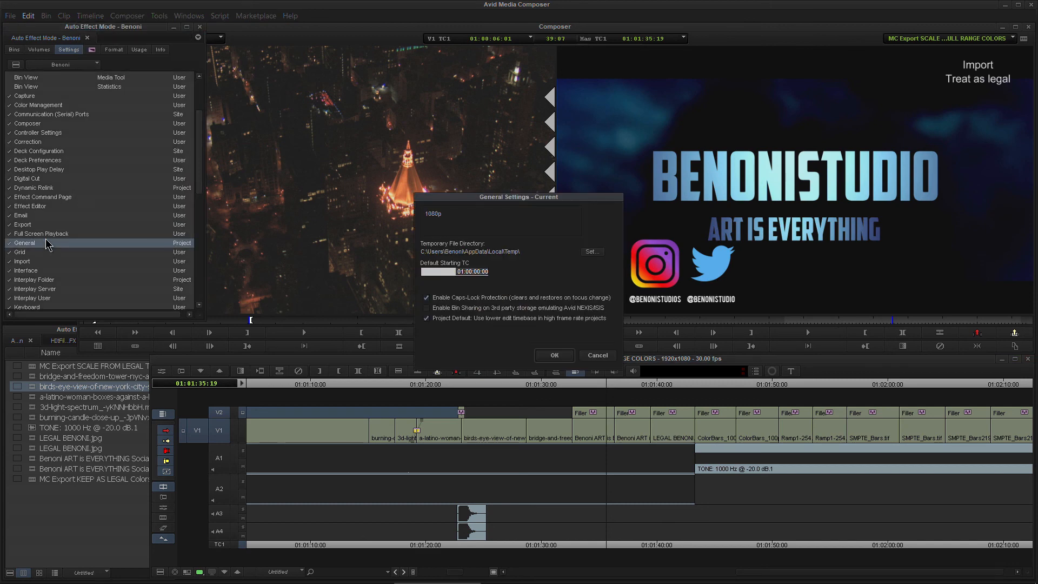
click(554, 356)
double_click(46, 235)
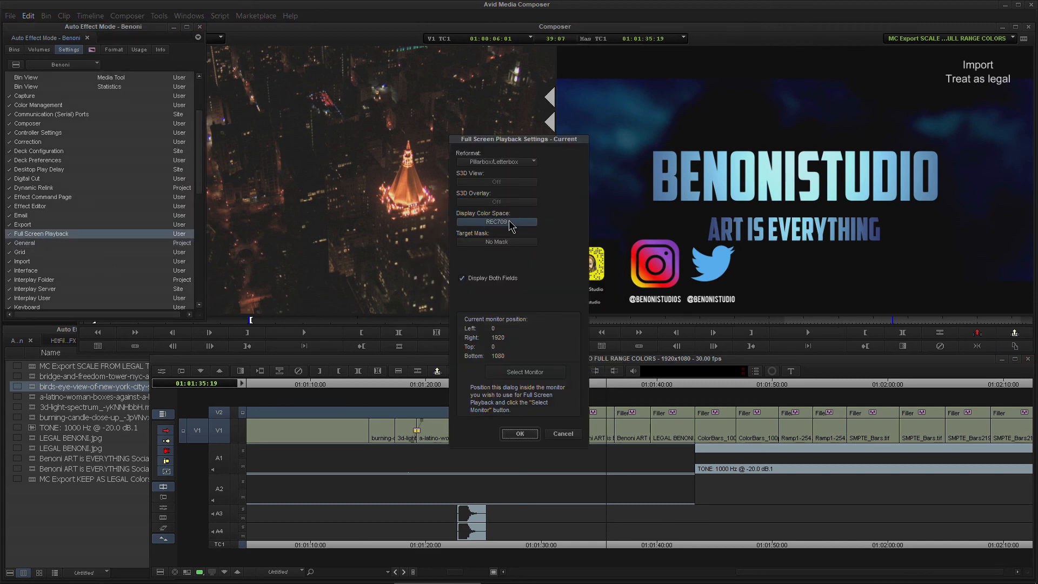
click(512, 227)
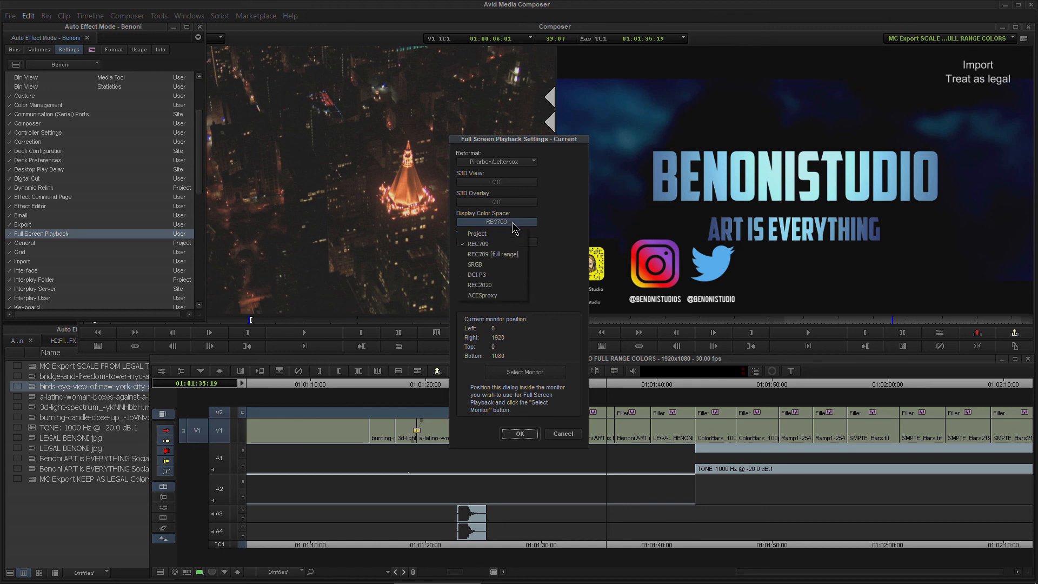
click(505, 253)
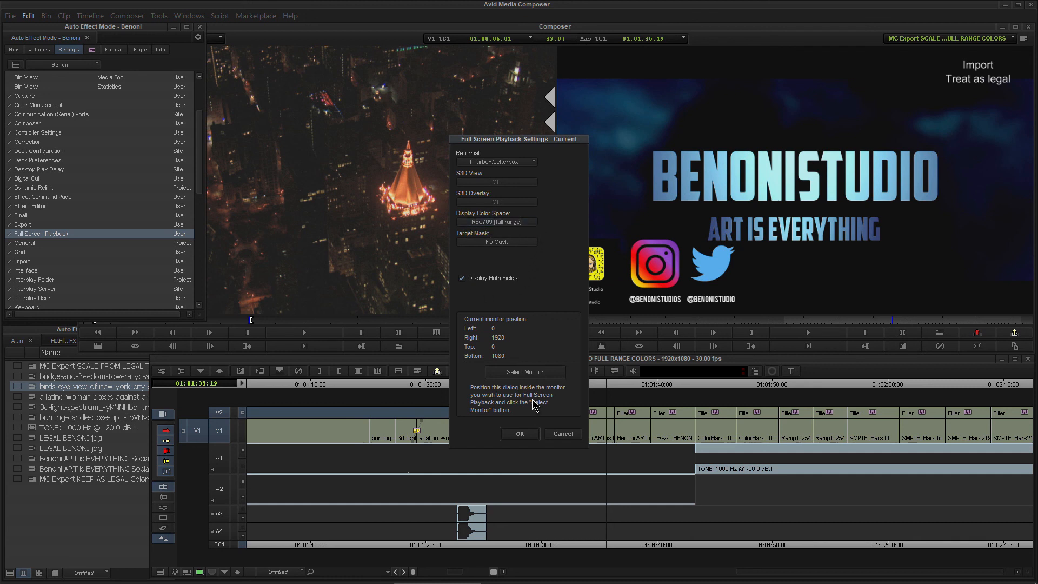
click(528, 432)
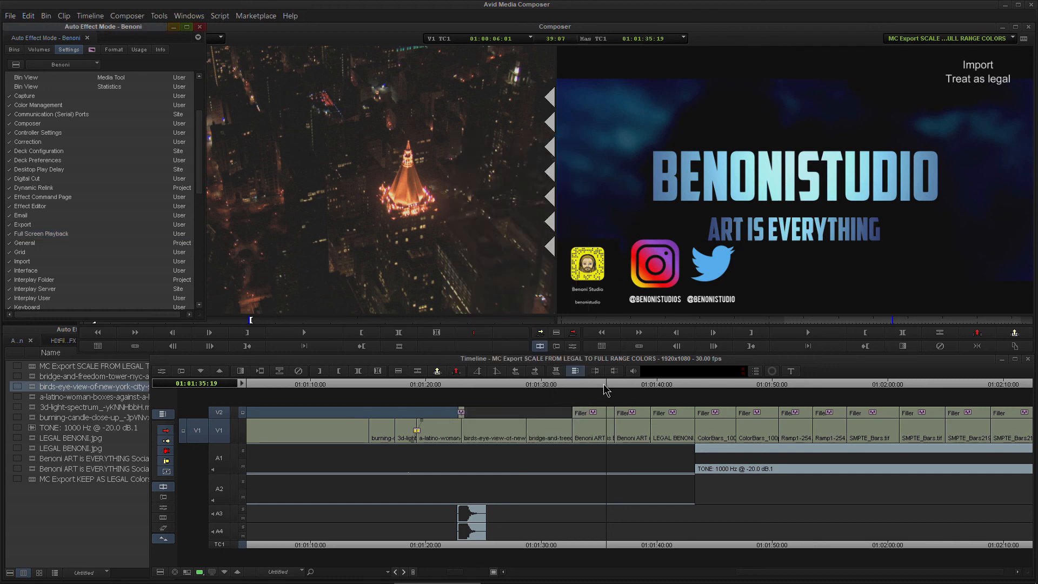
Set the record monitor's display color space to Project and show the treat-as-legal graphic in full screen
right_click(716, 212)
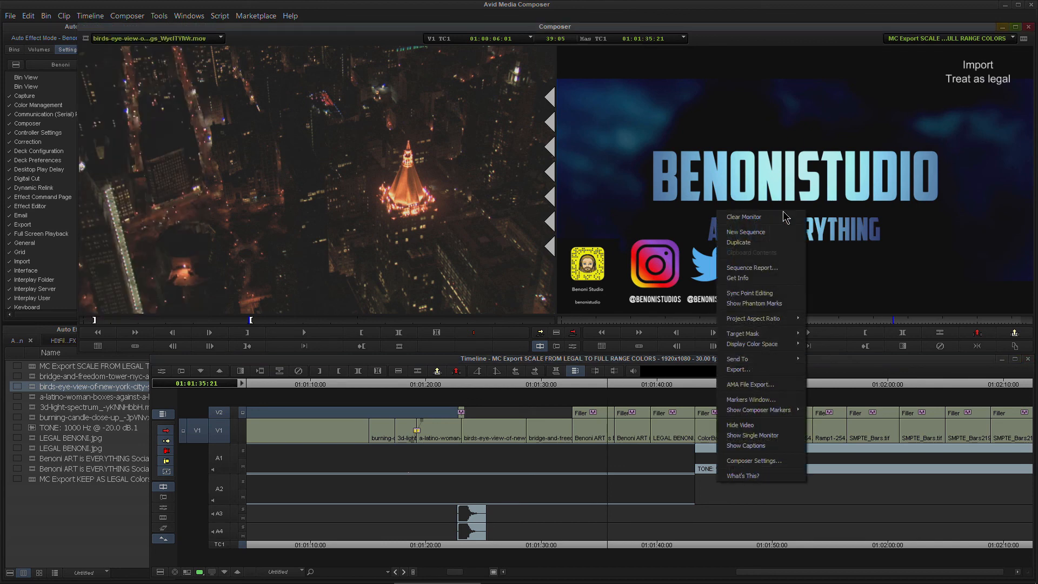
mouse_move(792, 344)
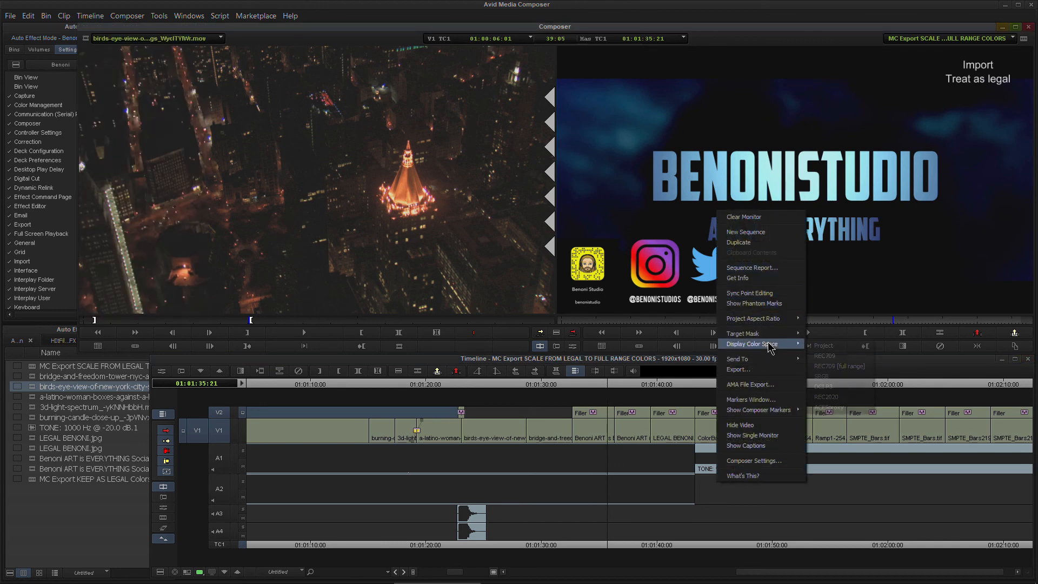
click(833, 347)
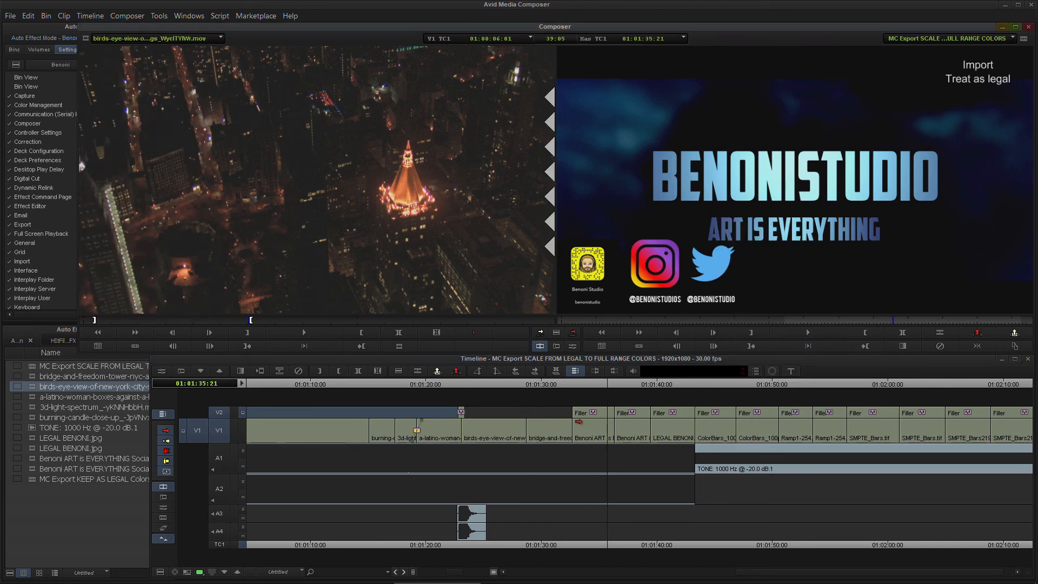
key(ctrl+shift+f)
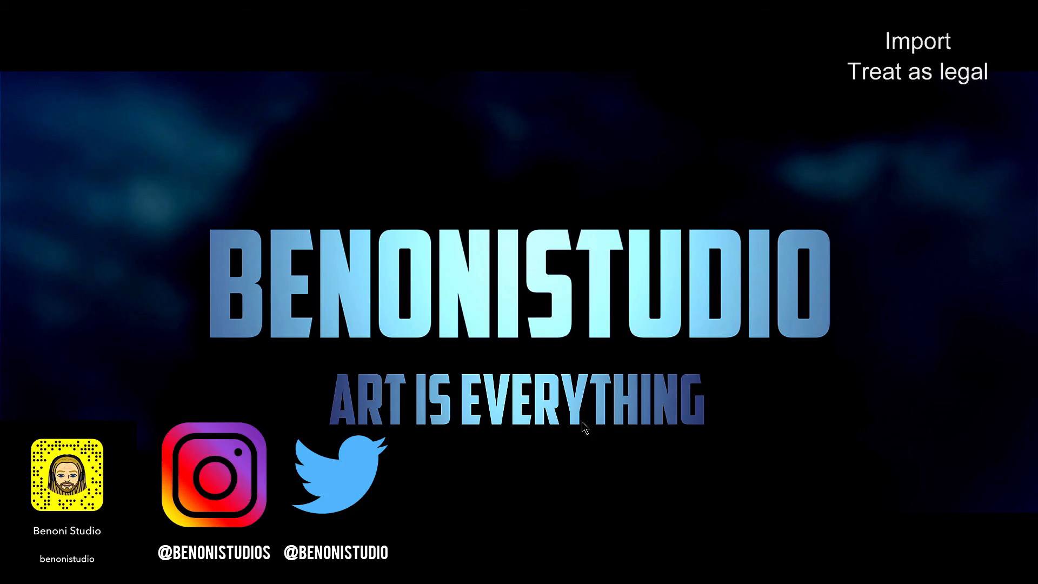
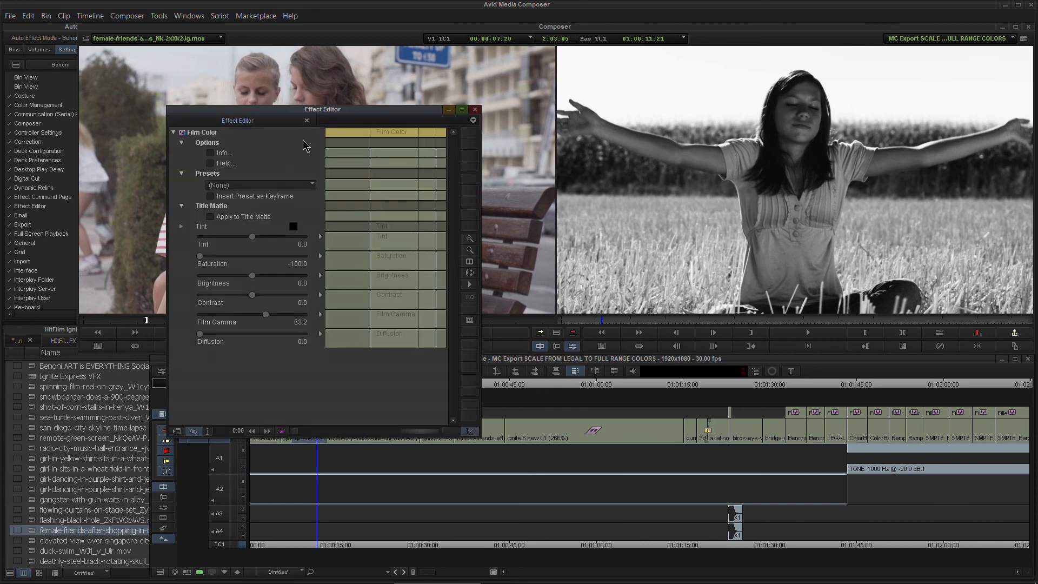
Raise the Film Color effect's Film Gamma to 83.7 and close the Effect Editor
drag(253, 315, 336, 317)
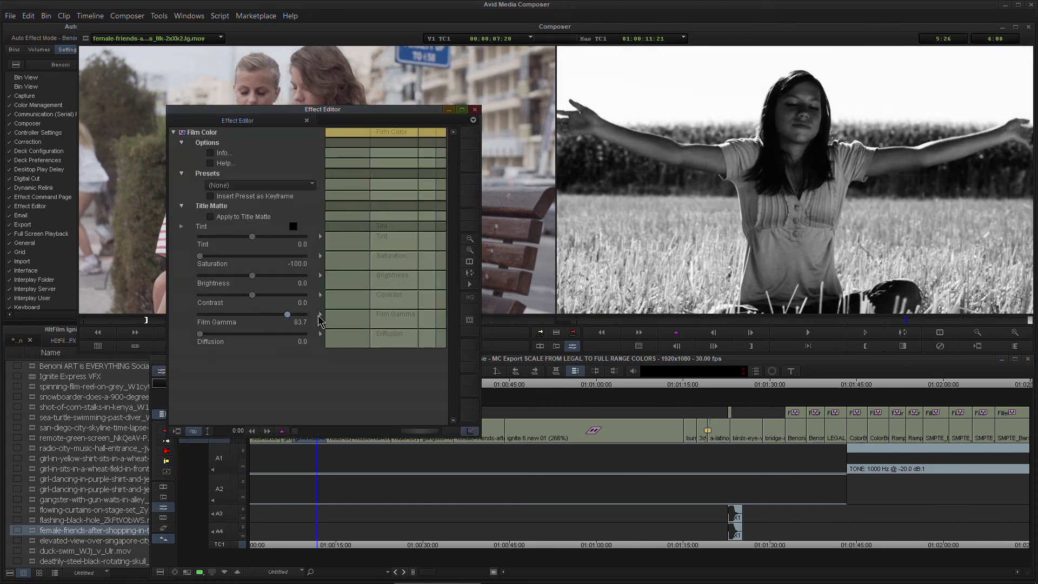
click(474, 110)
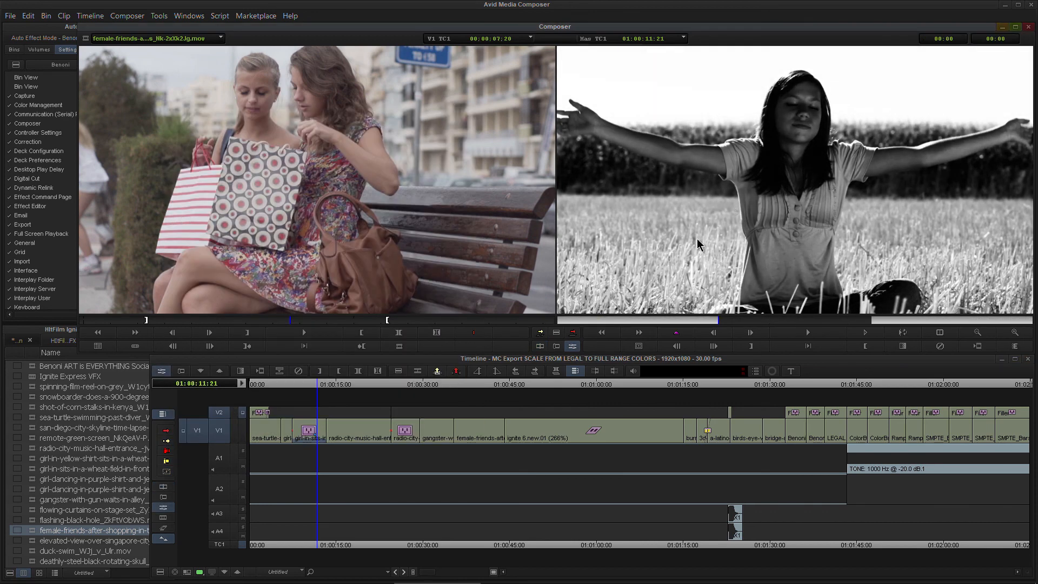
Set the record monitor's display color space to REC709 [full range] and compare the frame with its full-screen view
right_click(791, 159)
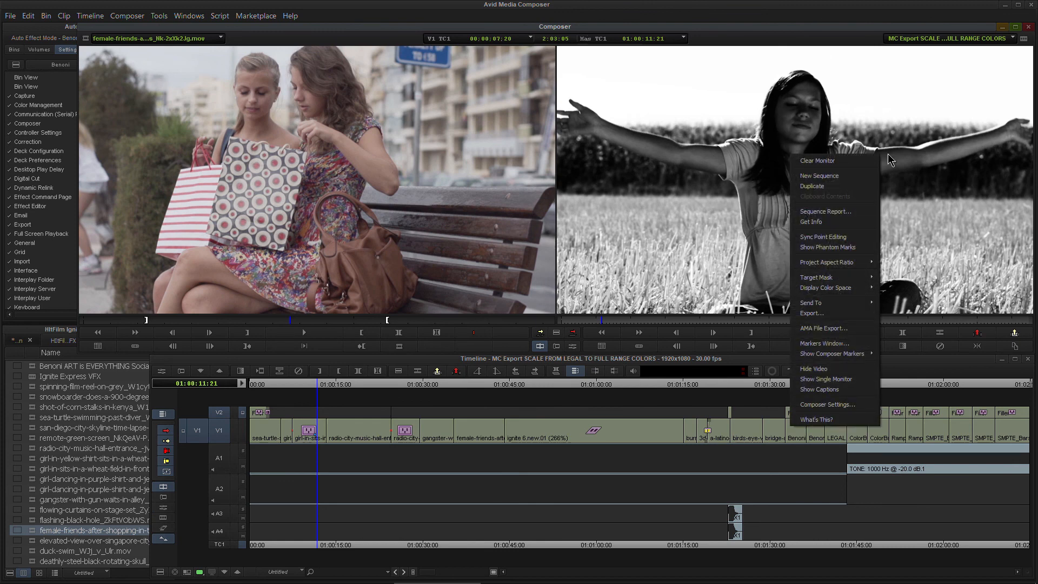
mouse_move(857, 288)
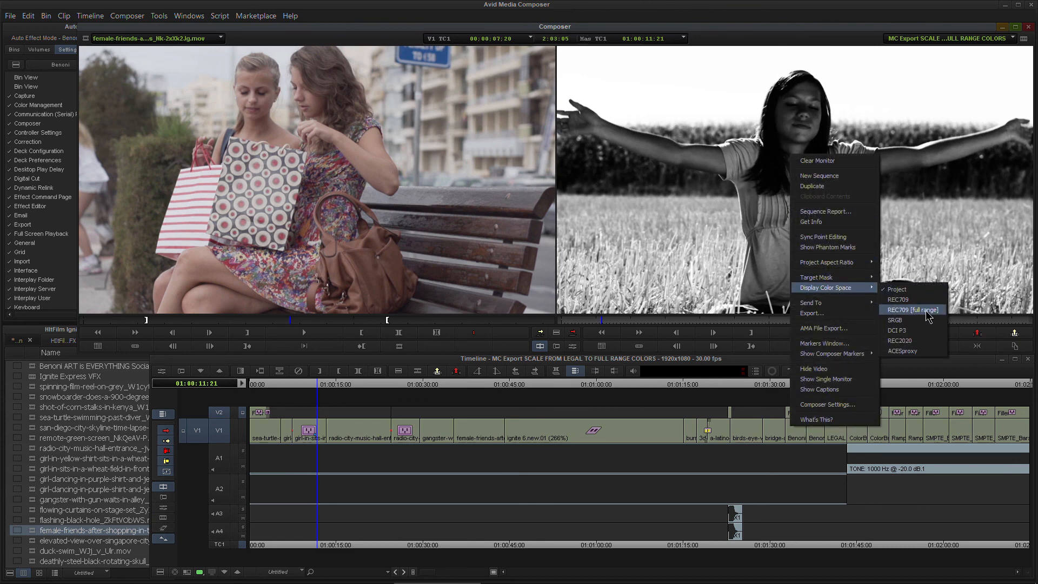
click(913, 310)
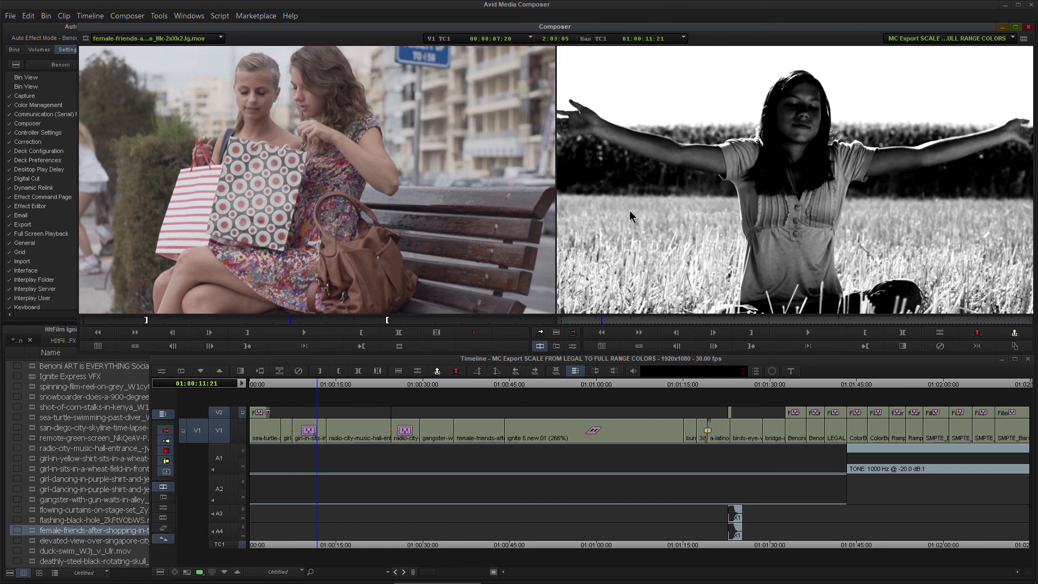
key(ctrl+shift+f)
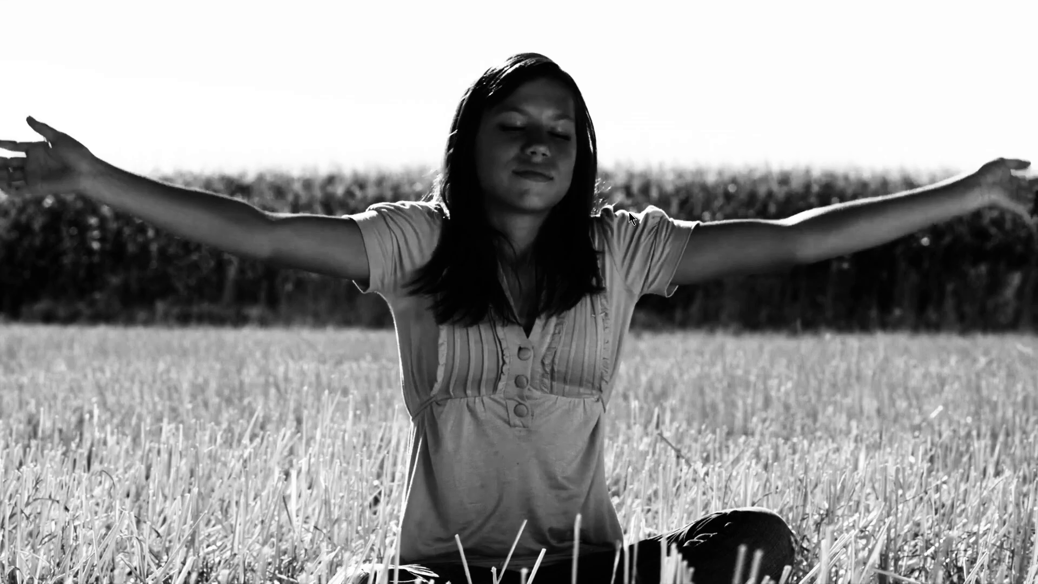
key(ctrl+shift+f)
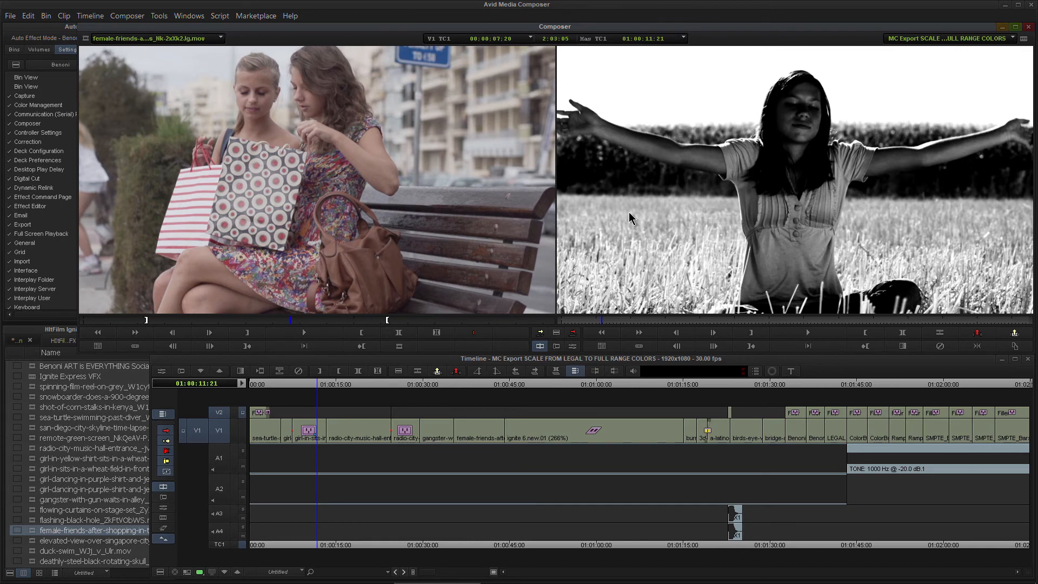
Check the display color space in the Full Screen Playback settings and view the black-and-white shot in full screen
double_click(71, 234)
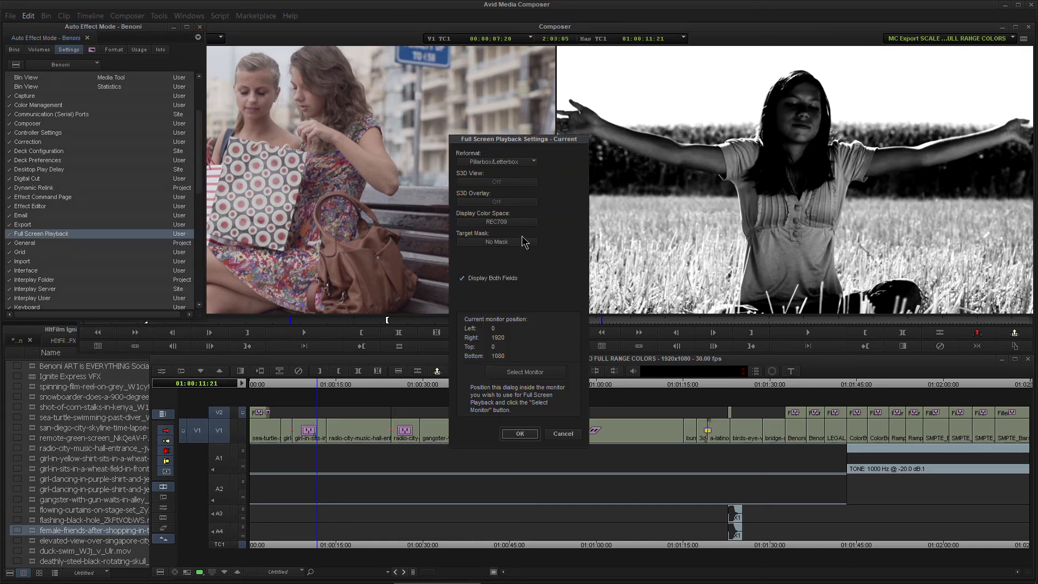
click(519, 433)
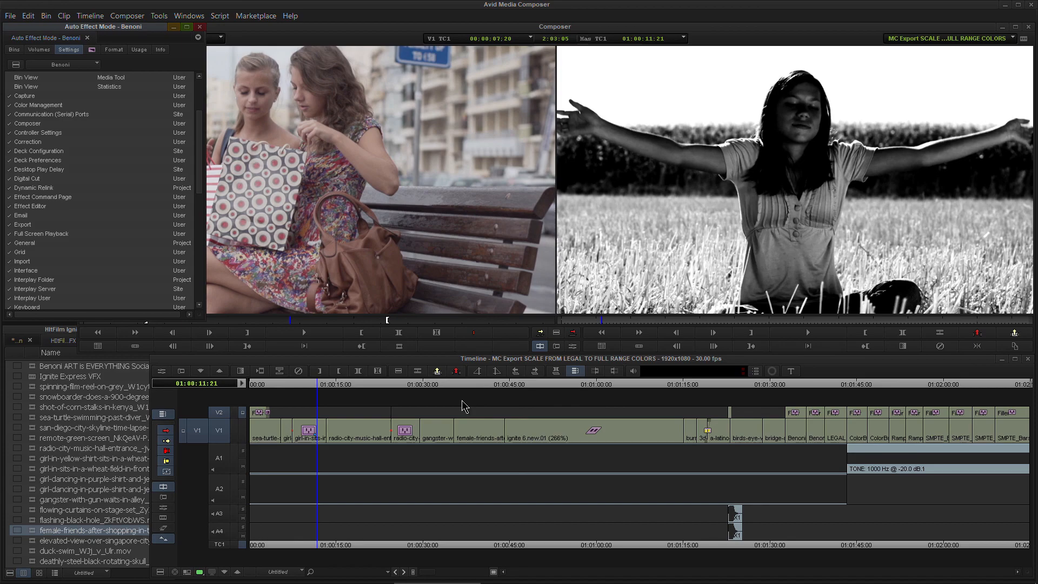
key(F11)
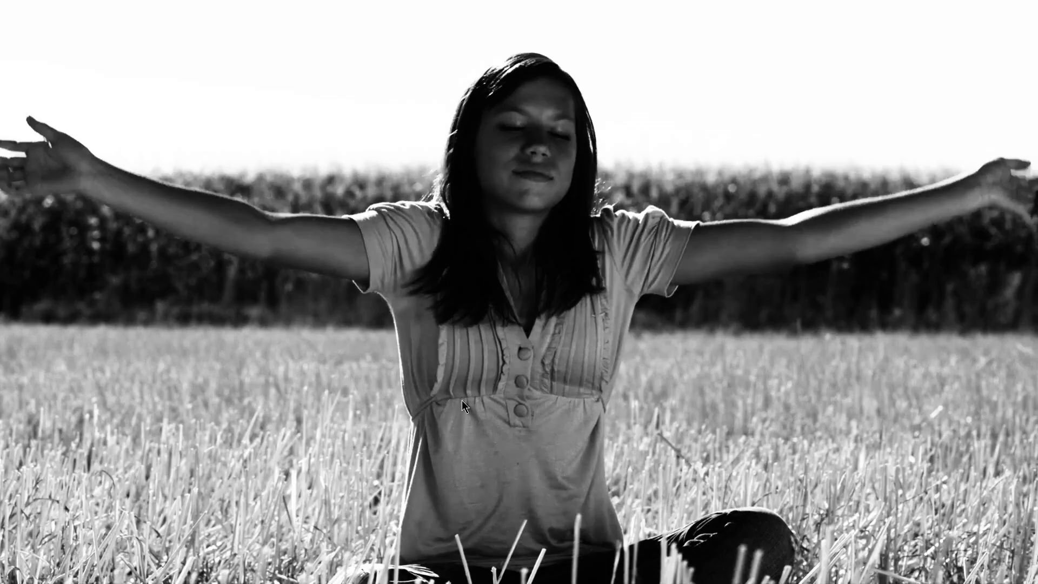
Set the full-screen playback display color space to REC709 [full range] and check the black-and-white shot in full screen
key(Escape)
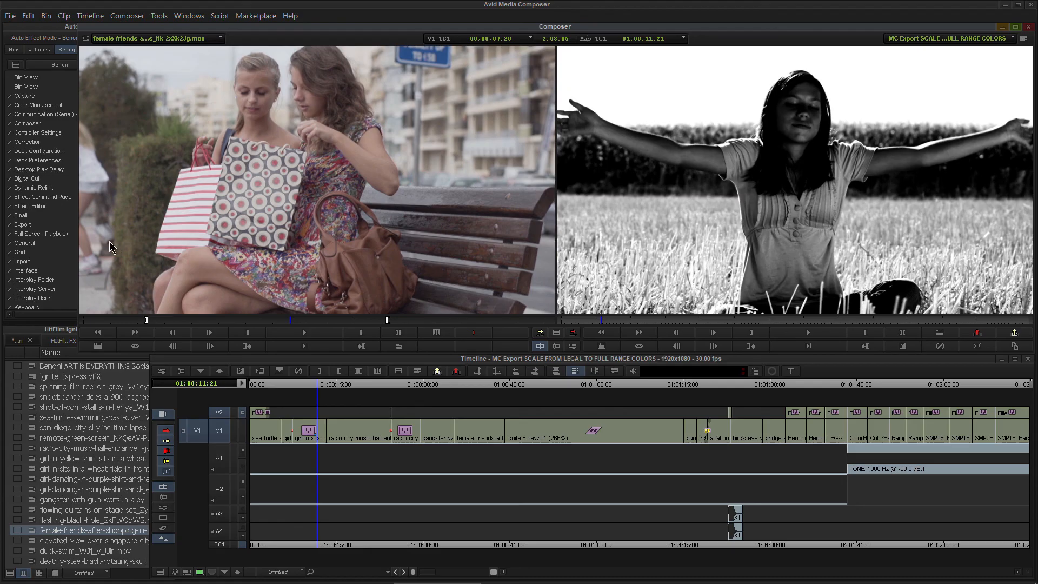
click(36, 235)
double_click(36, 236)
click(496, 221)
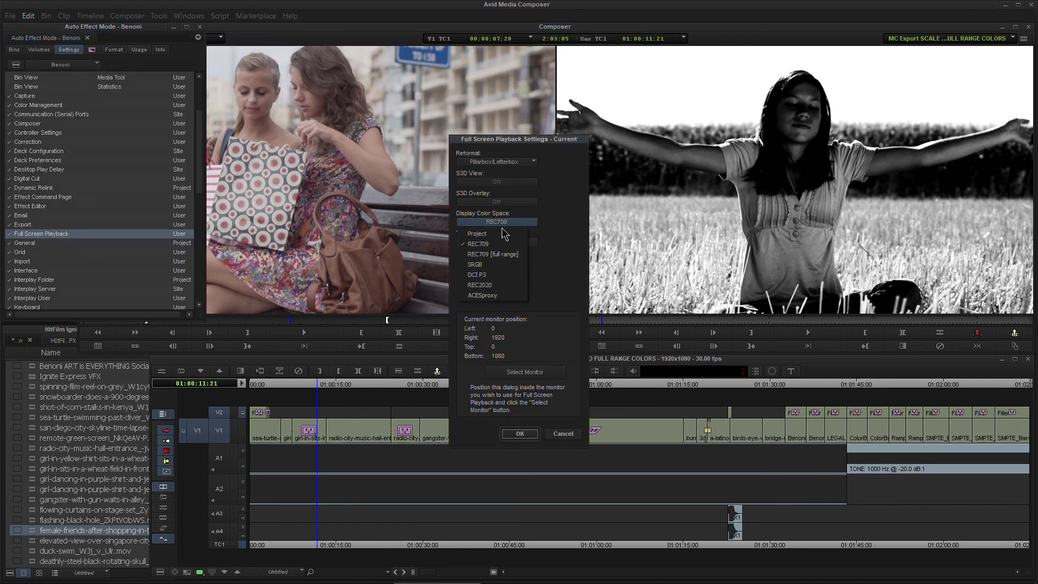
click(496, 251)
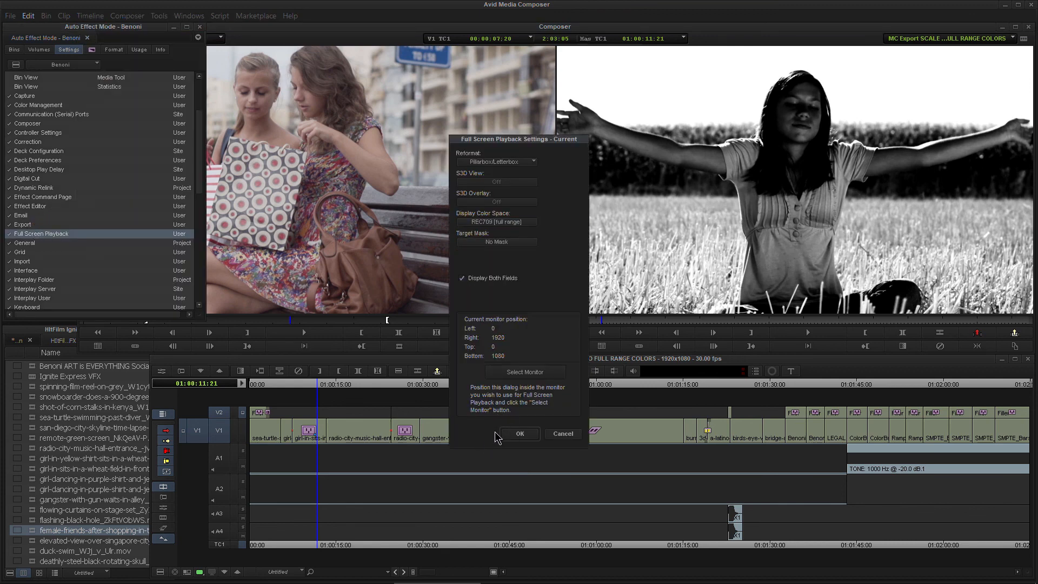
click(519, 433)
key(ctrl+shift+f)
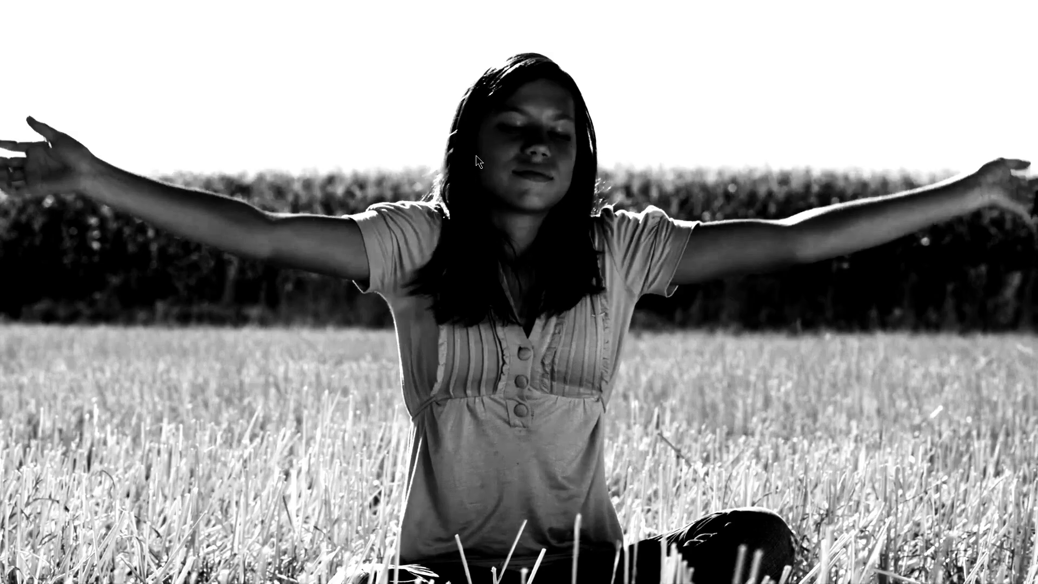
key(ctrl+shift+f)
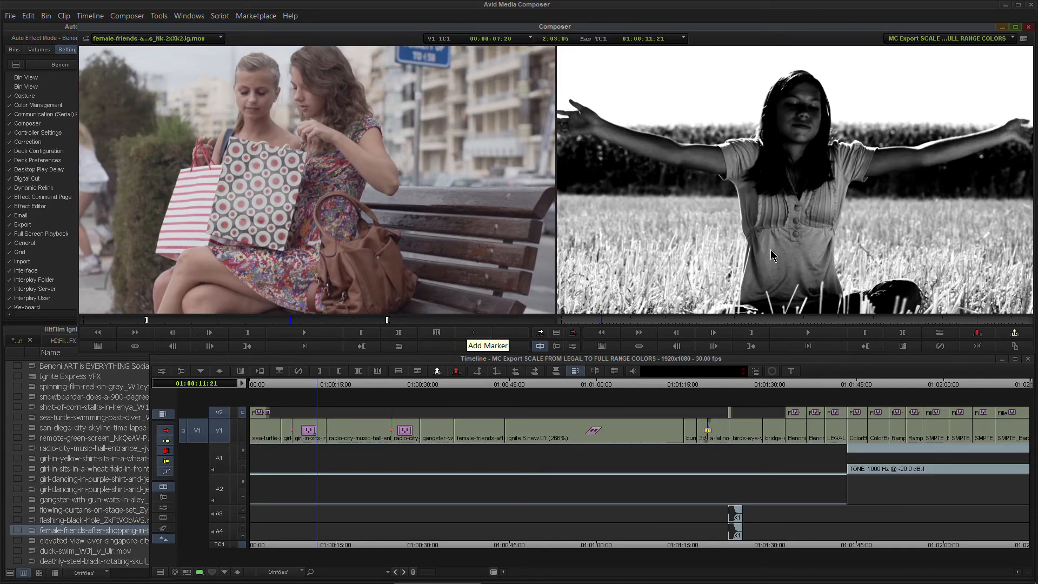
Alternate the record monitor's display color space between REC709 and REC709 [full range] to compare the black-and-white shot's levels
right_click(796, 230)
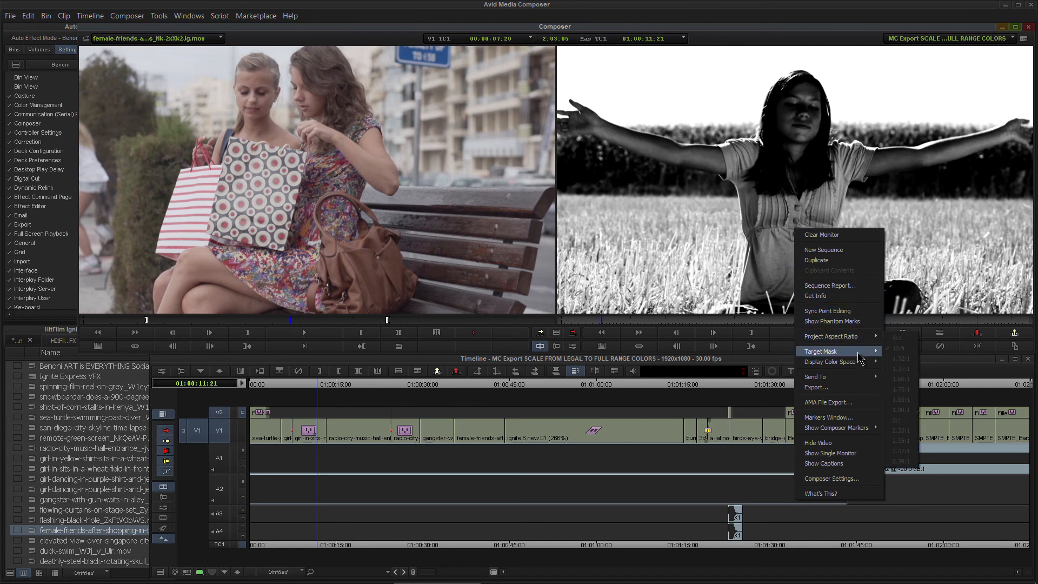
mouse_move(850, 361)
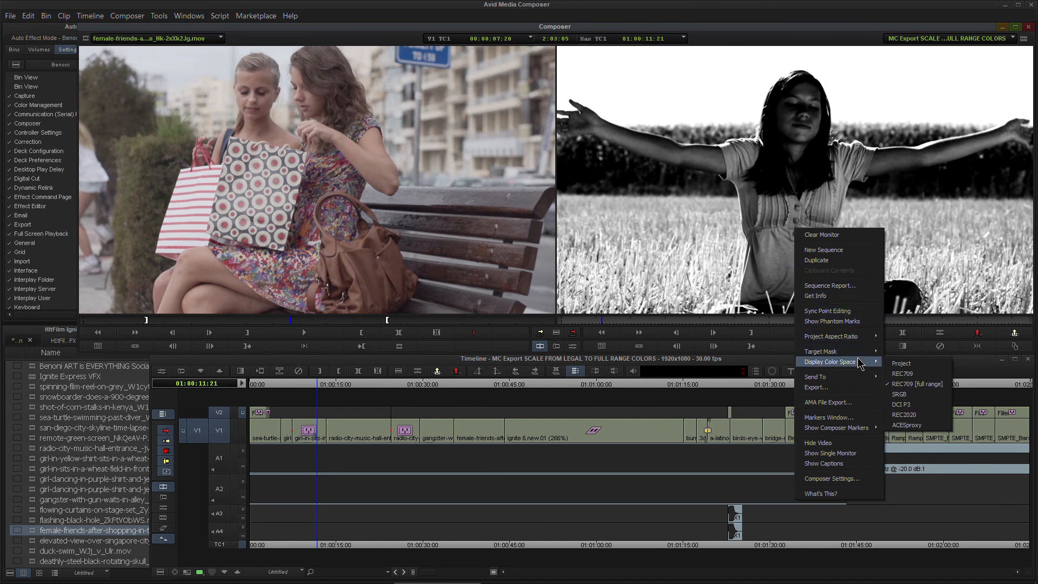
click(928, 374)
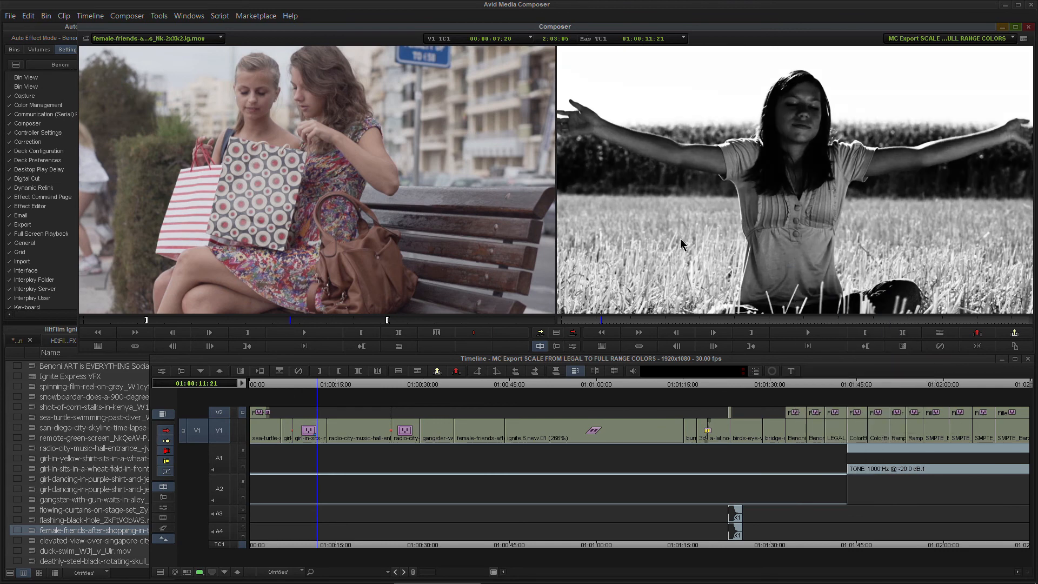
right_click(680, 240)
mouse_move(748, 373)
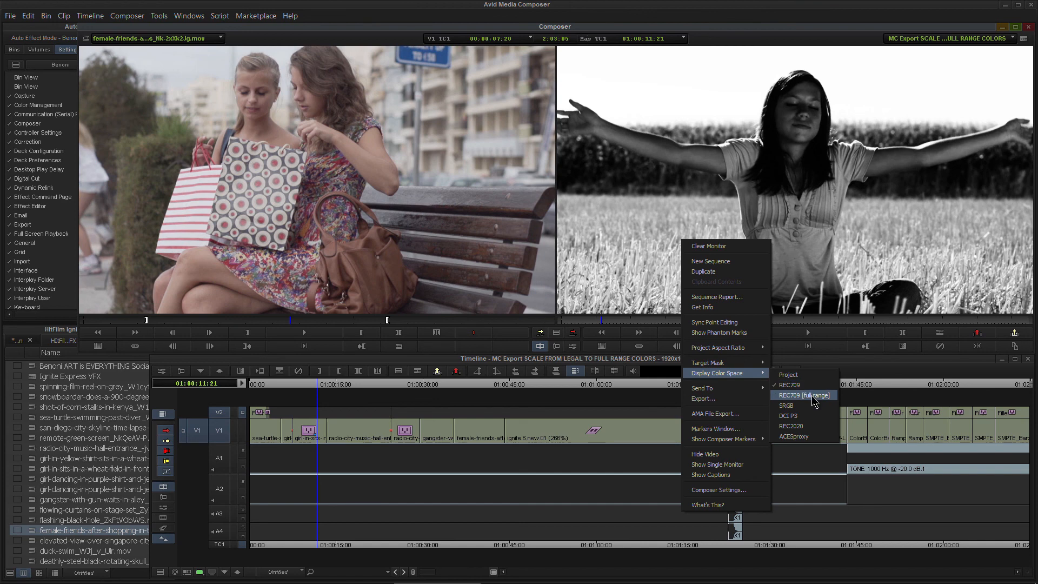
click(803, 395)
right_click(711, 240)
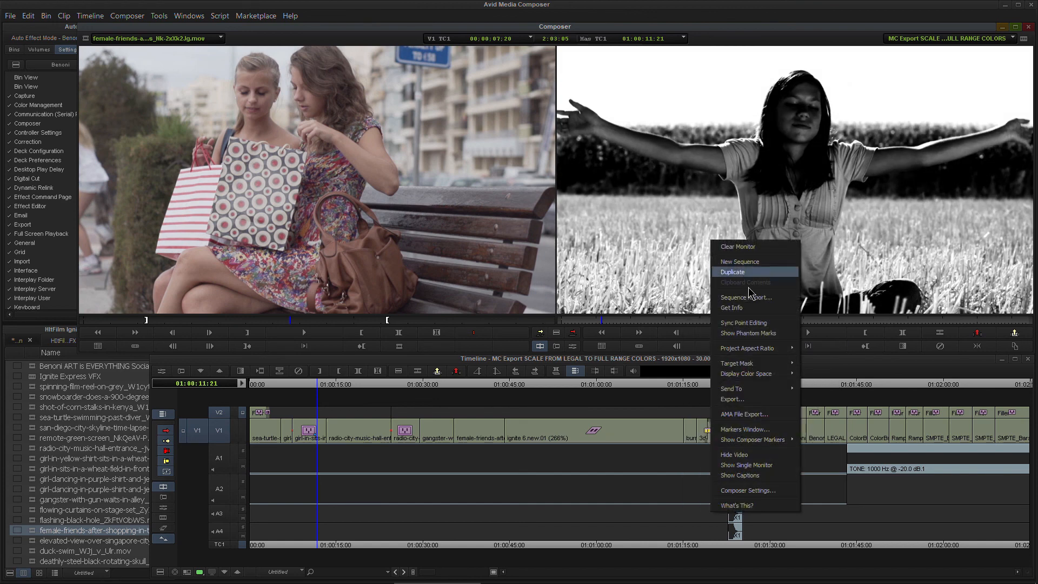
mouse_move(783, 378)
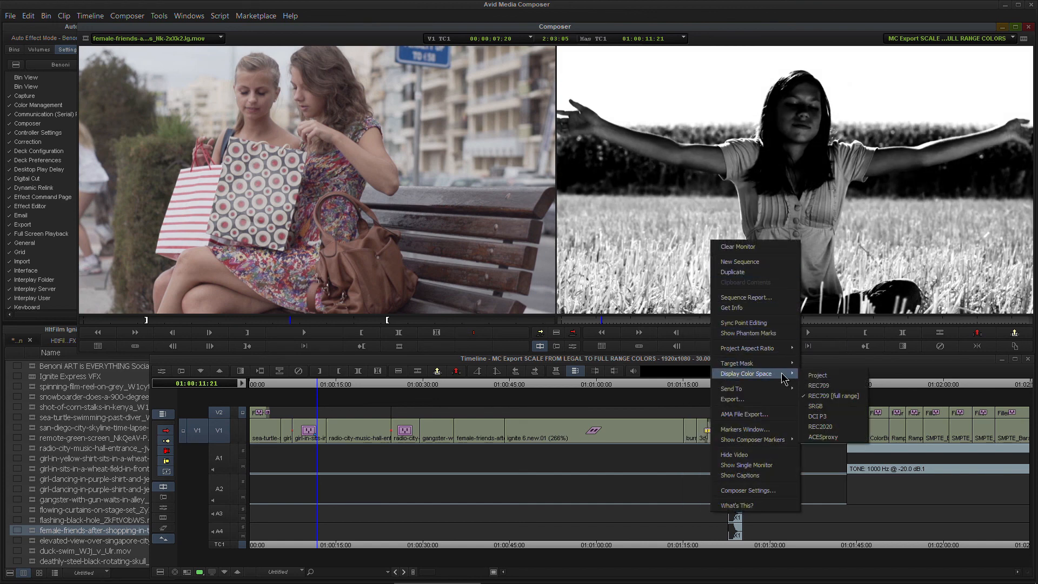
click(821, 386)
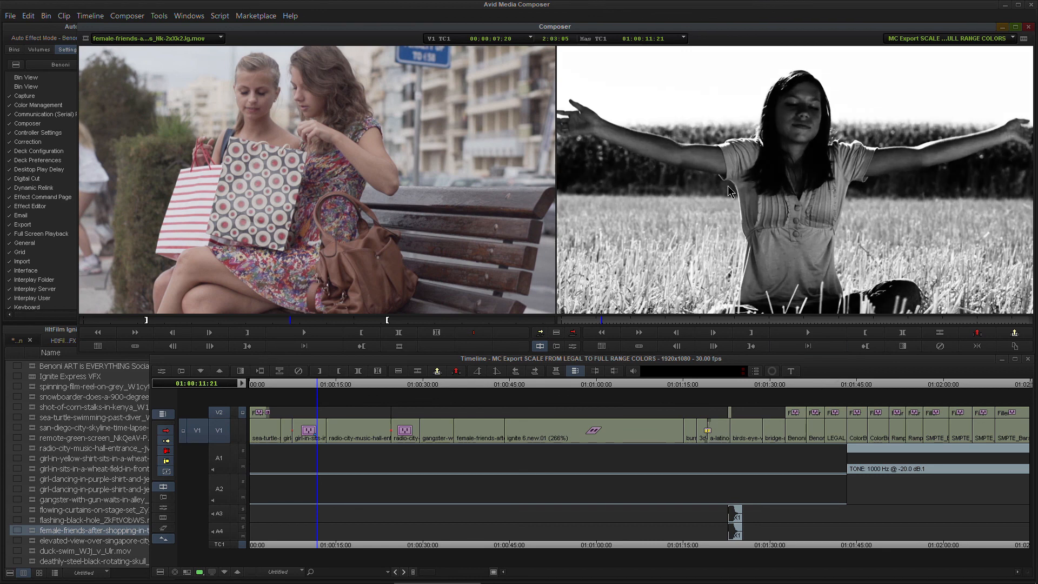
right_click(637, 264)
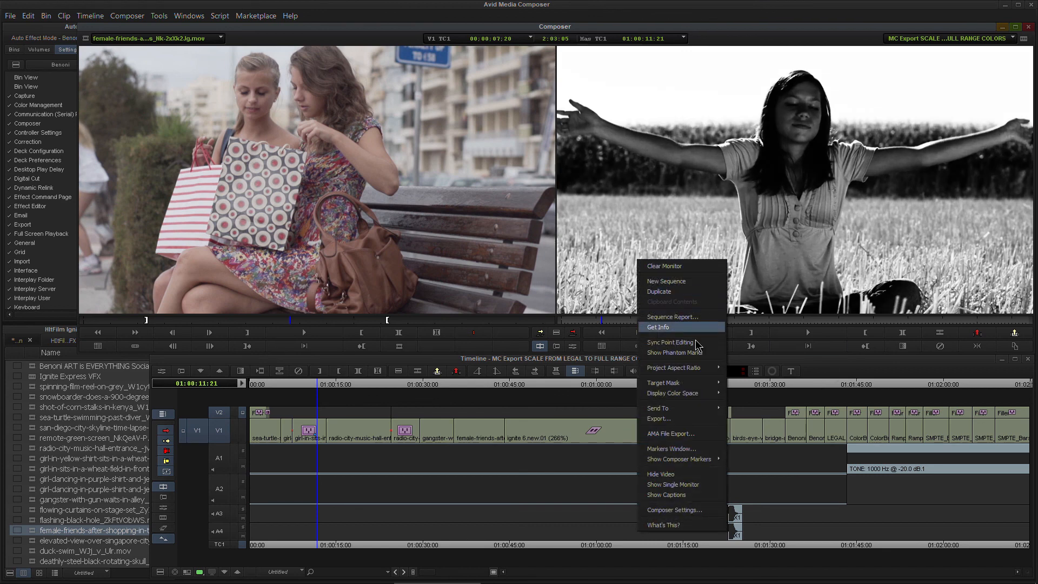
mouse_move(719, 393)
click(757, 415)
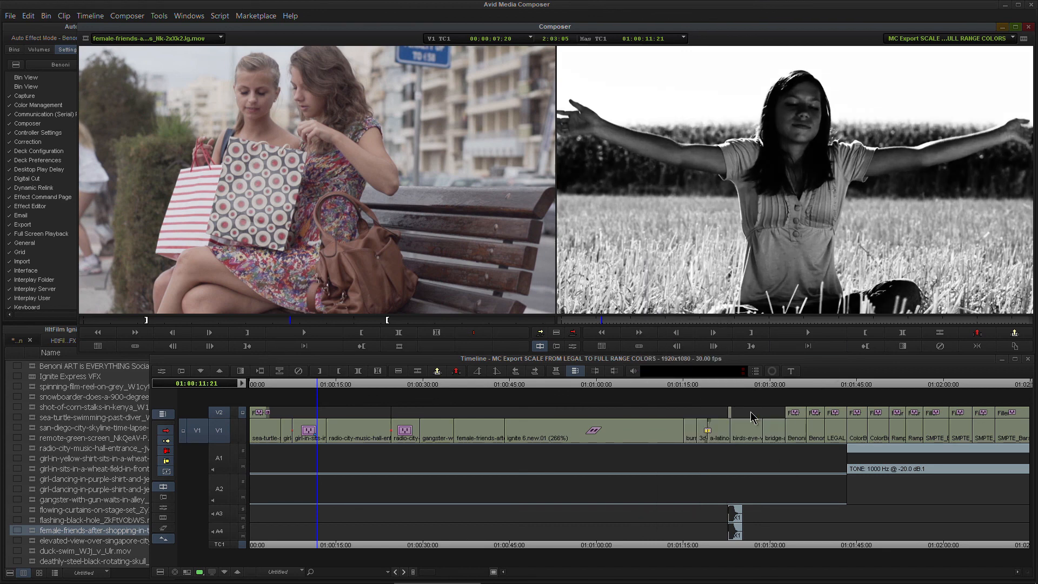
right_click(635, 267)
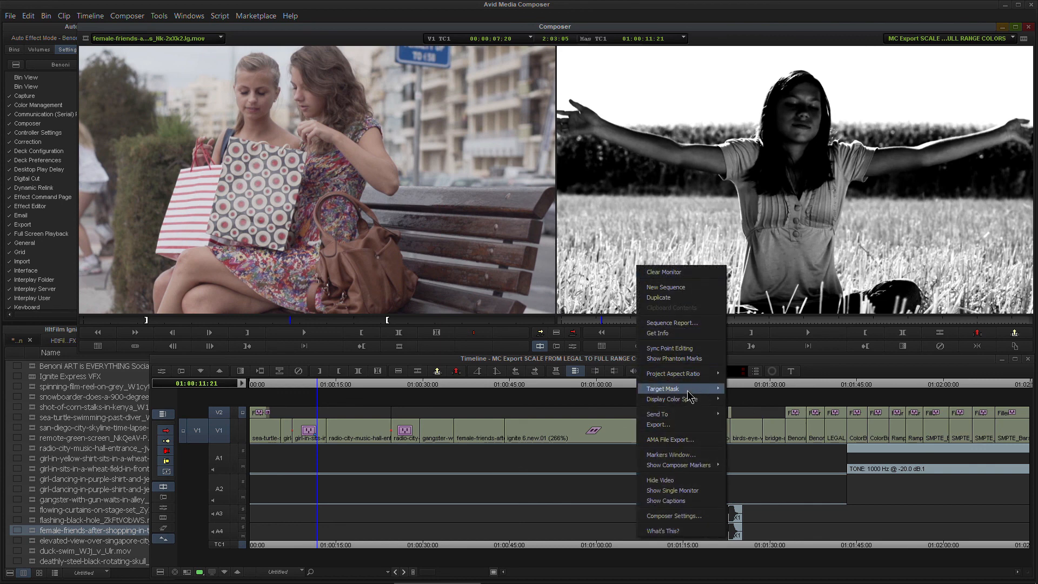
mouse_move(697, 399)
click(752, 411)
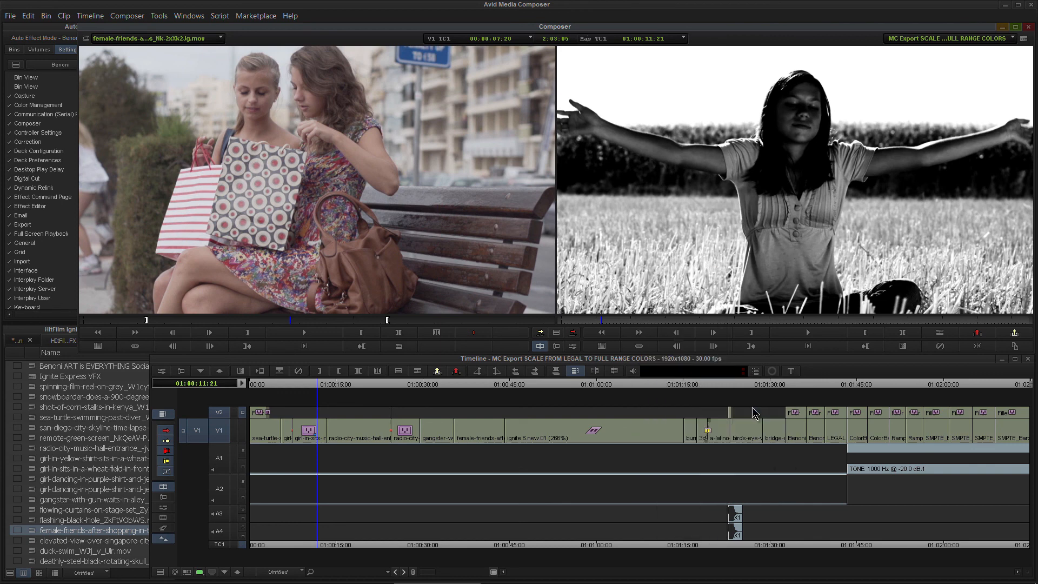
right_click(641, 225)
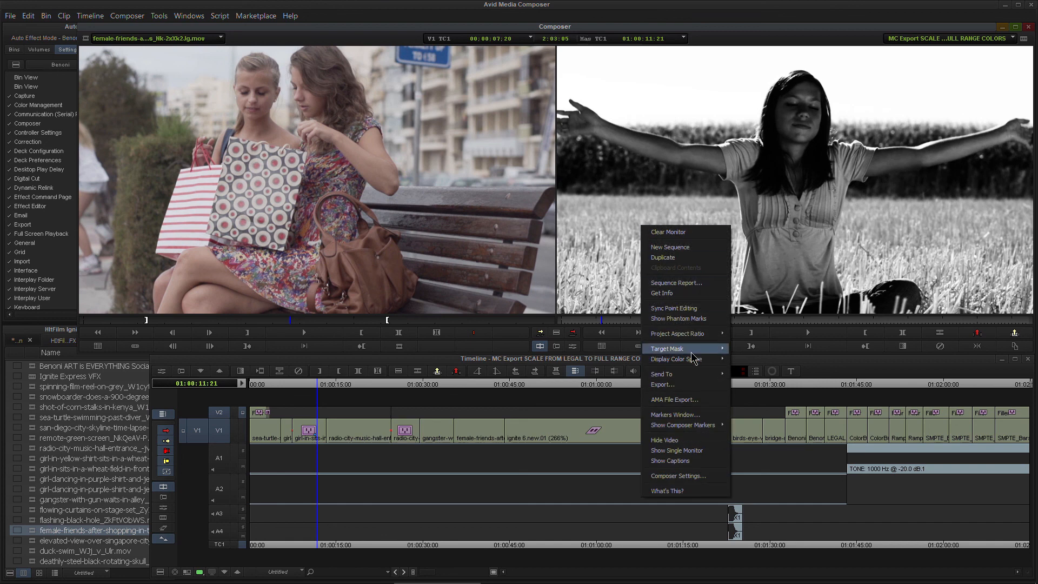
mouse_move(704, 365)
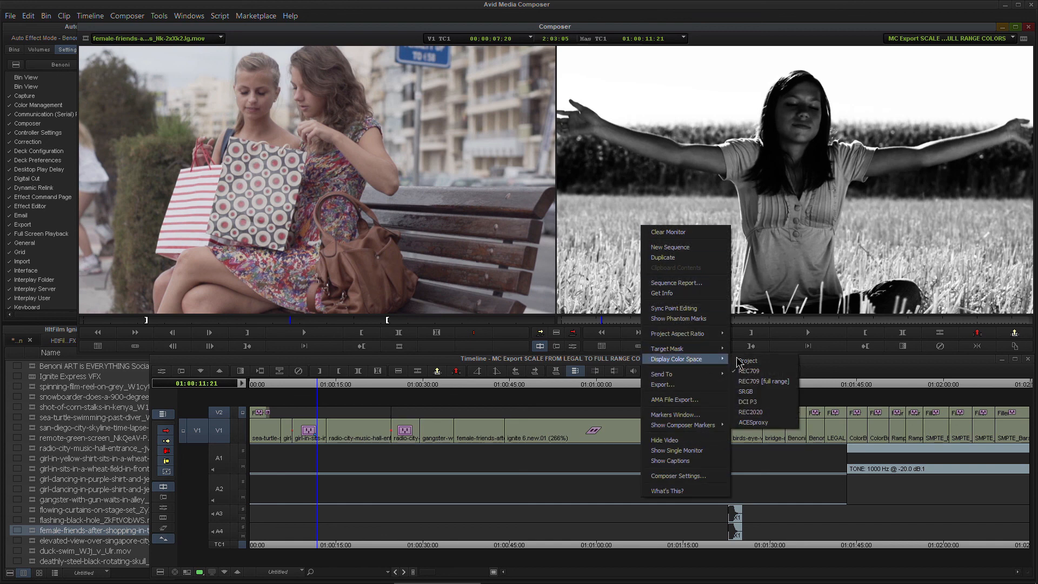
click(770, 382)
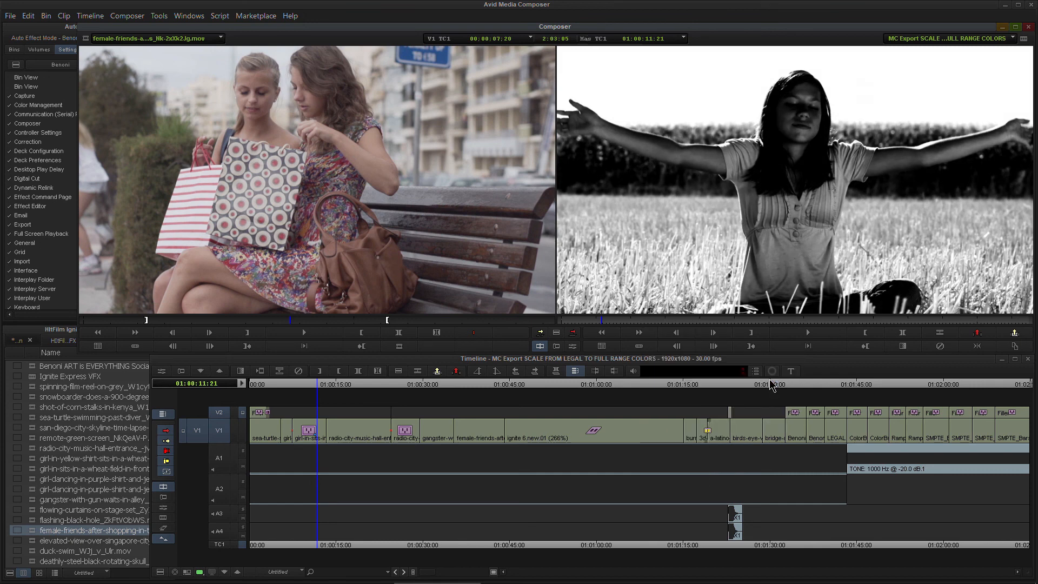
Set the record monitor's display color space to Project and compare the frame with its full-screen view
right_click(696, 184)
mouse_move(741, 317)
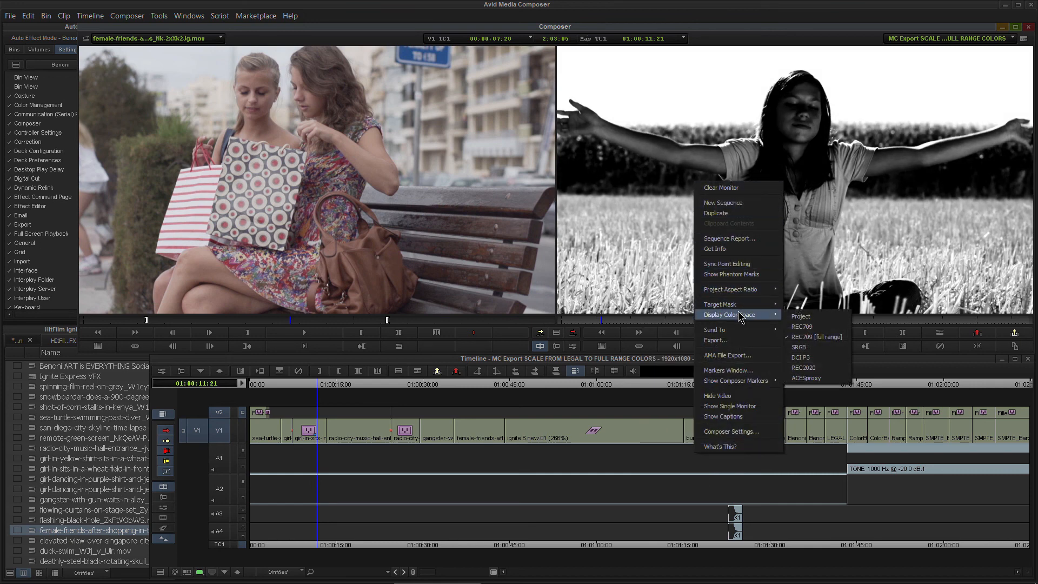
click(811, 318)
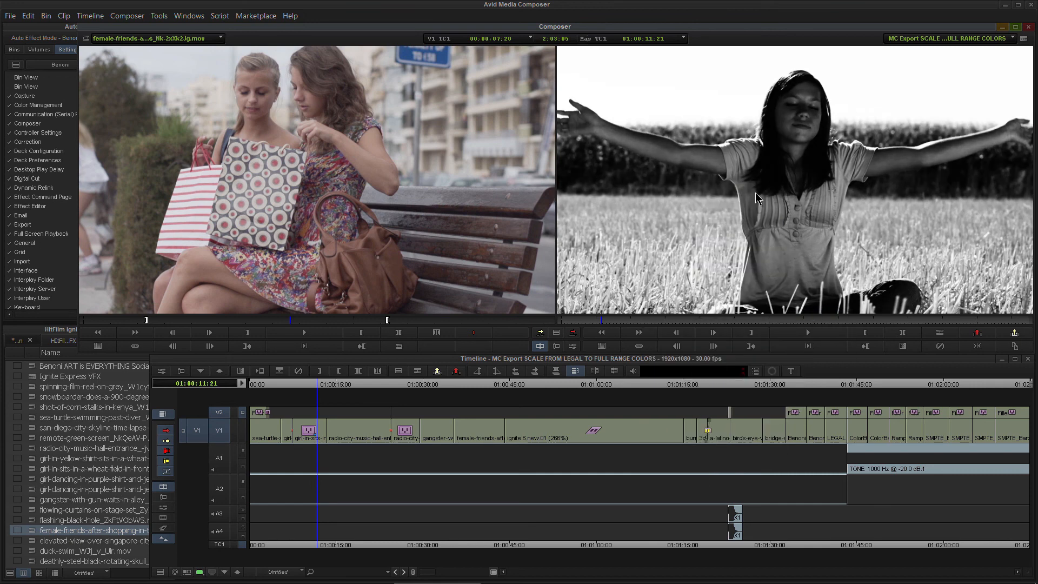
key(ctrl+shift+f)
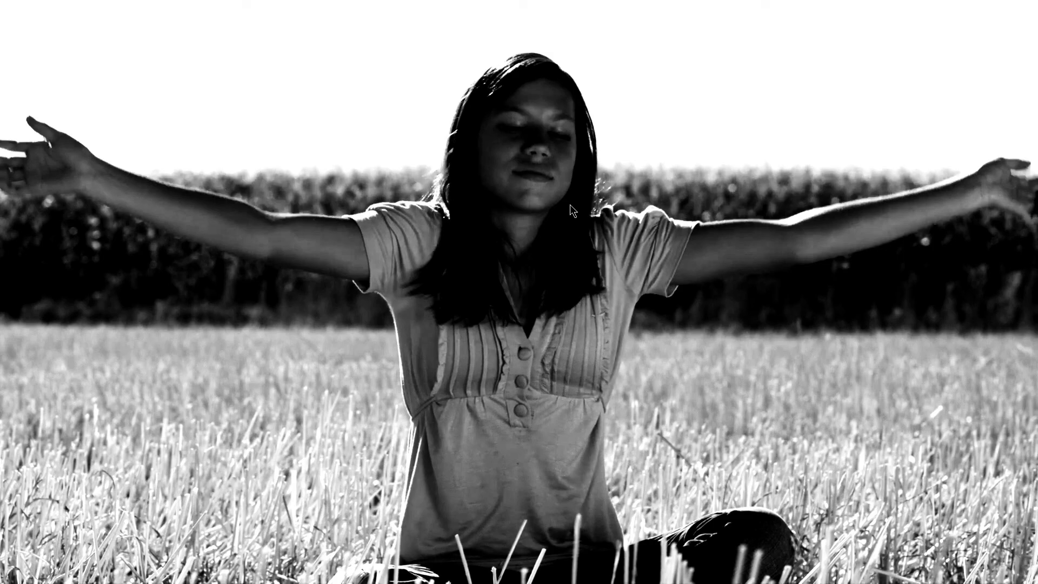
key(ctrl+shift+f)
Park the playhead on the Legal Source "Scale TO Legal" graphic and show the QuickTime Reference options in the Export settings
click(742, 406)
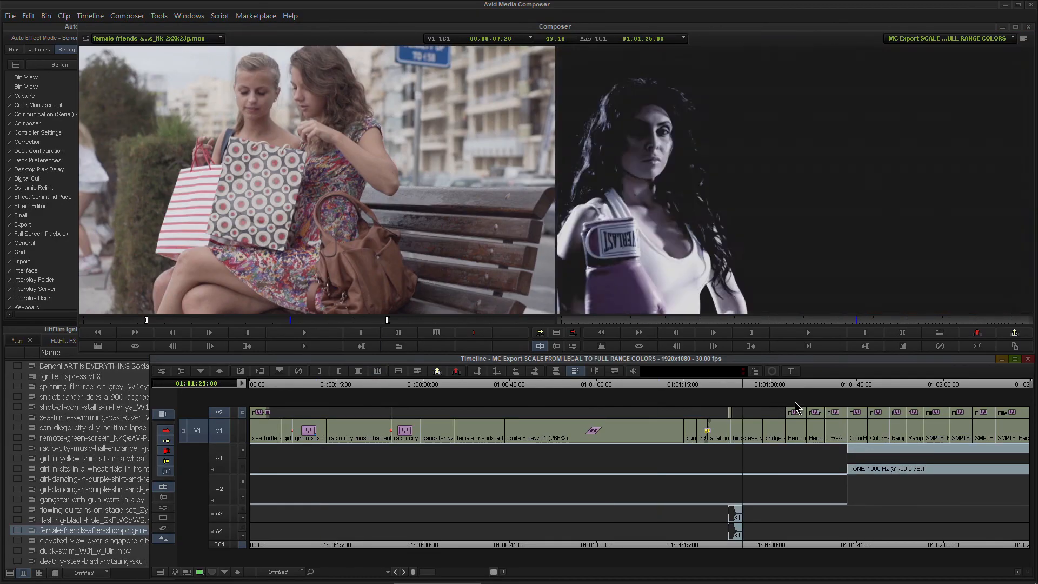
drag(795, 402, 832, 403)
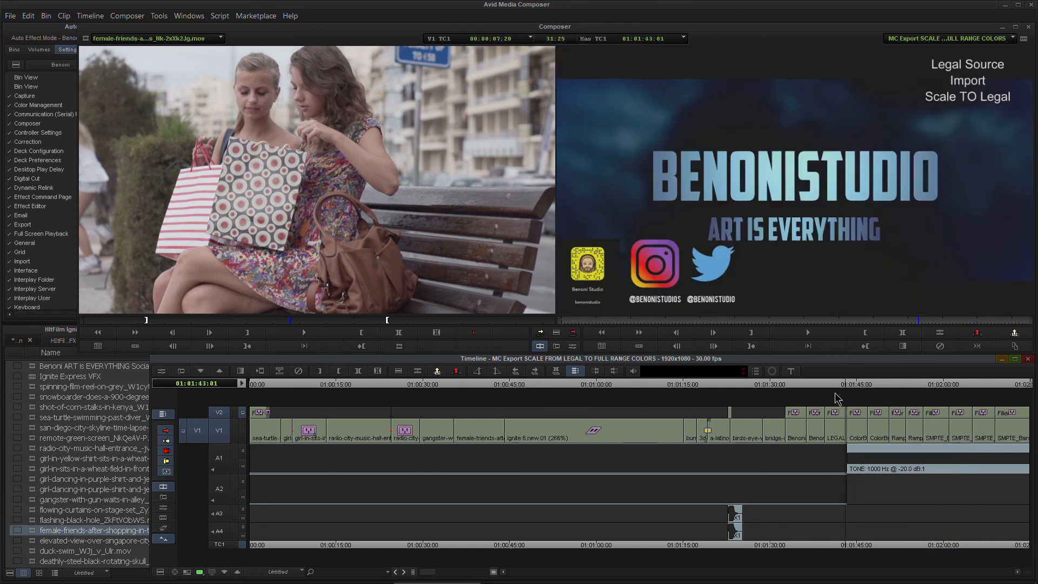
double_click(23, 225)
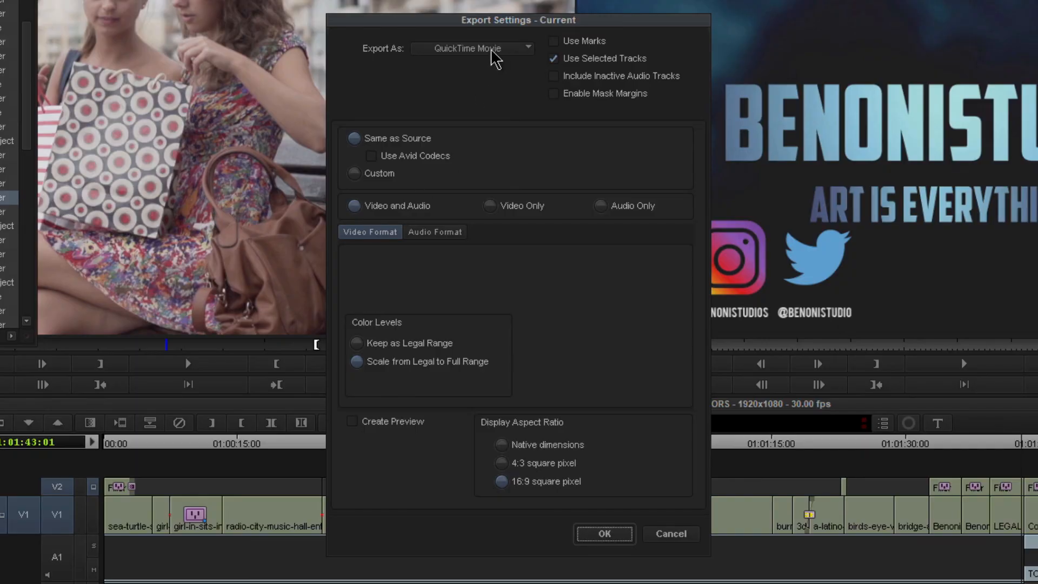
click(496, 51)
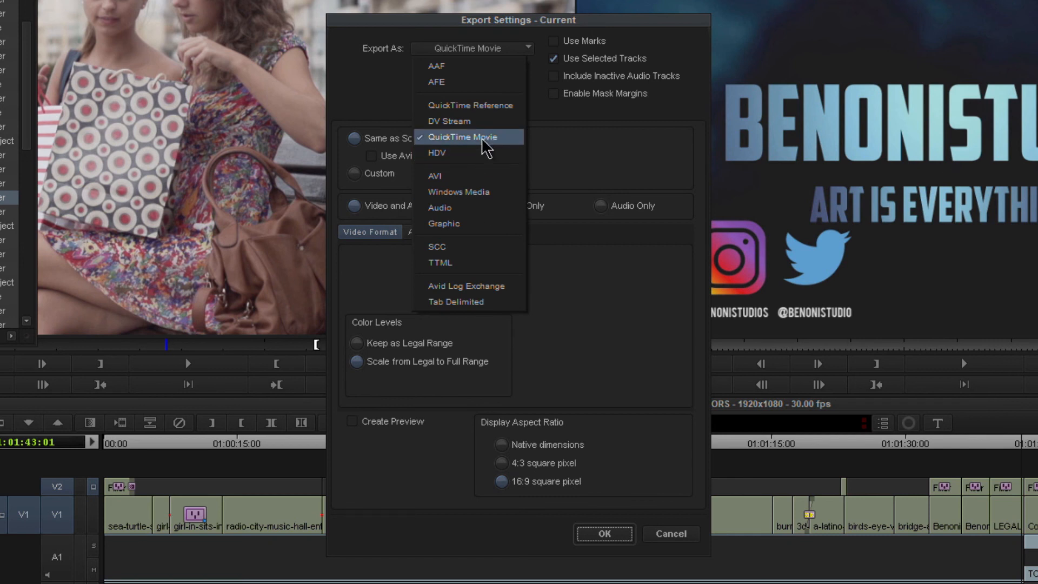
click(489, 105)
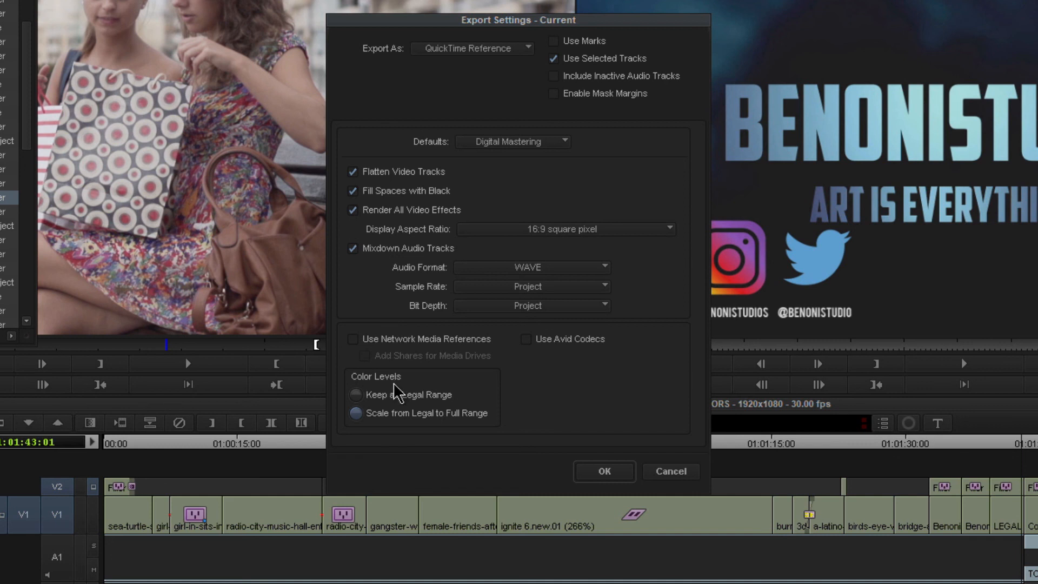
click(498, 48)
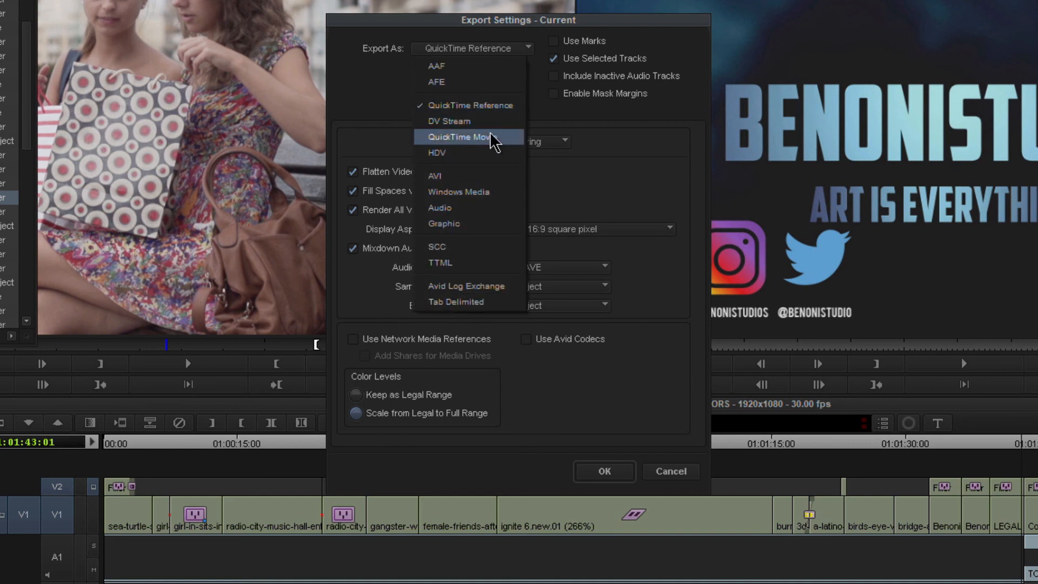
click(364, 98)
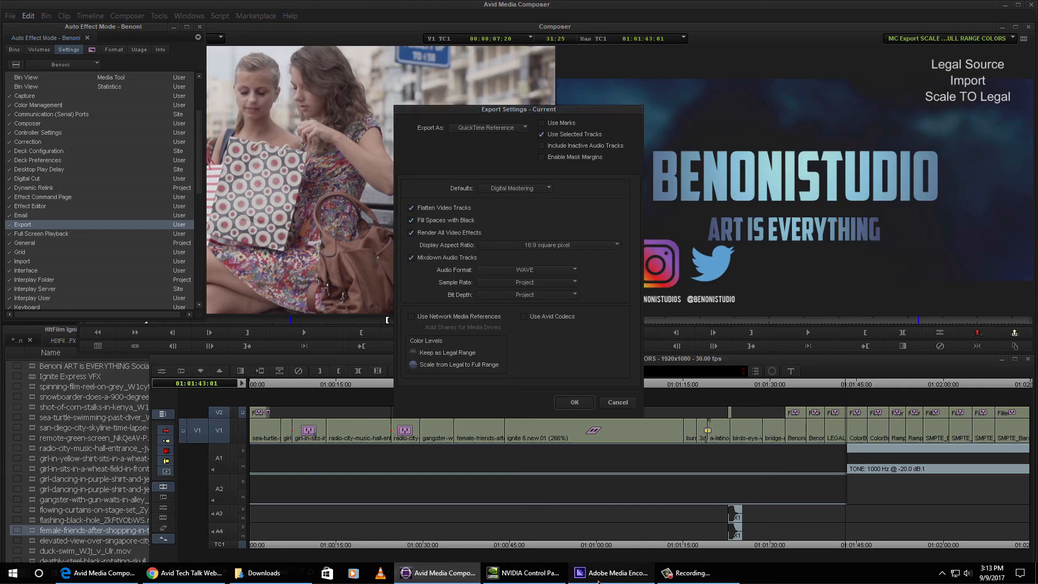
Switch to Adobe Media Encoder and look through the Avid Media drive's files in the Media Browser
click(598, 581)
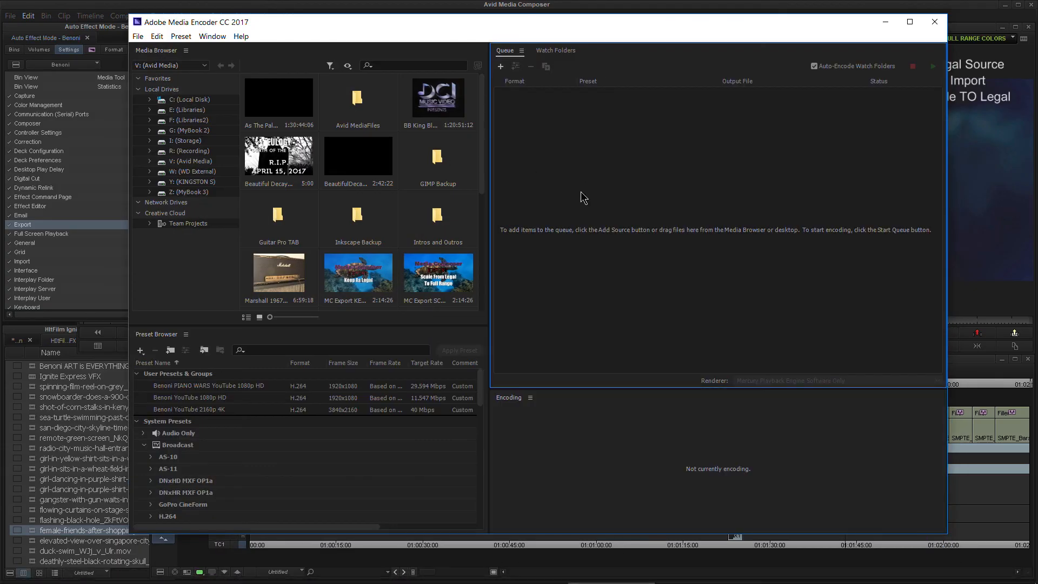
scroll(478, 134, down, 1)
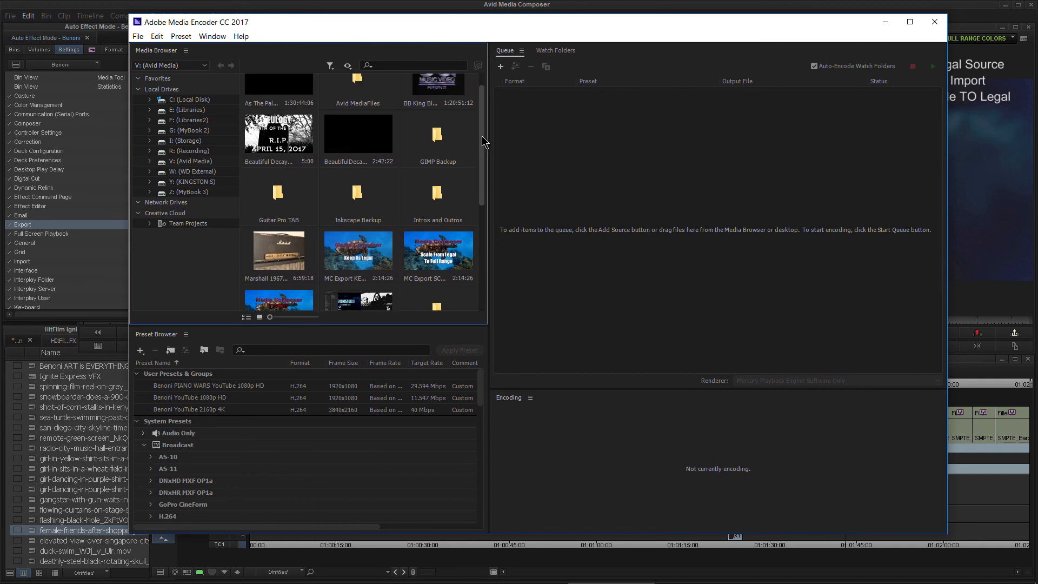
scroll(482, 136, up, 1)
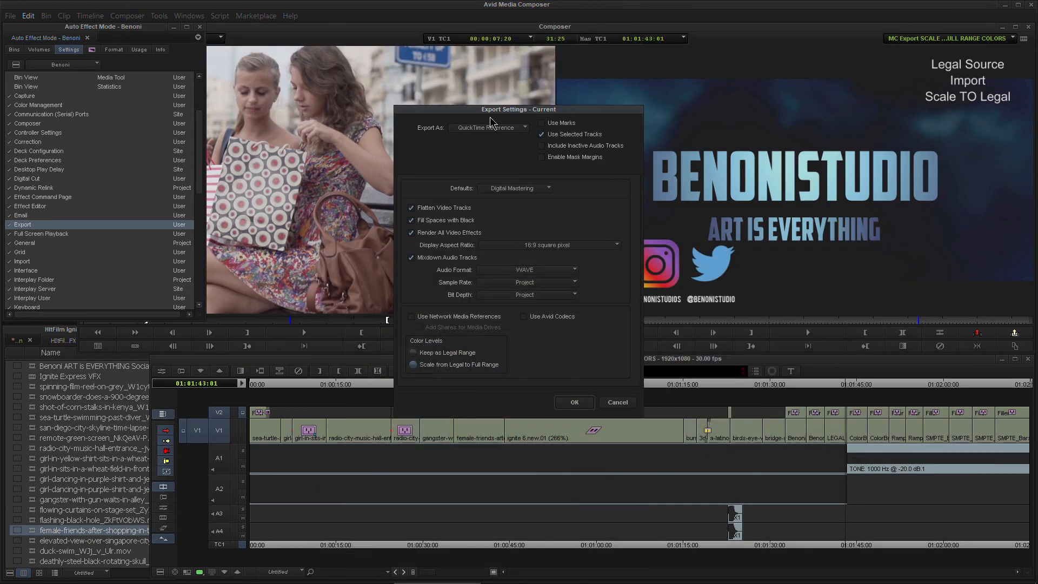
Set the Media Composer export format to QuickTime Movie and switch to Adobe Media Encoder
click(492, 128)
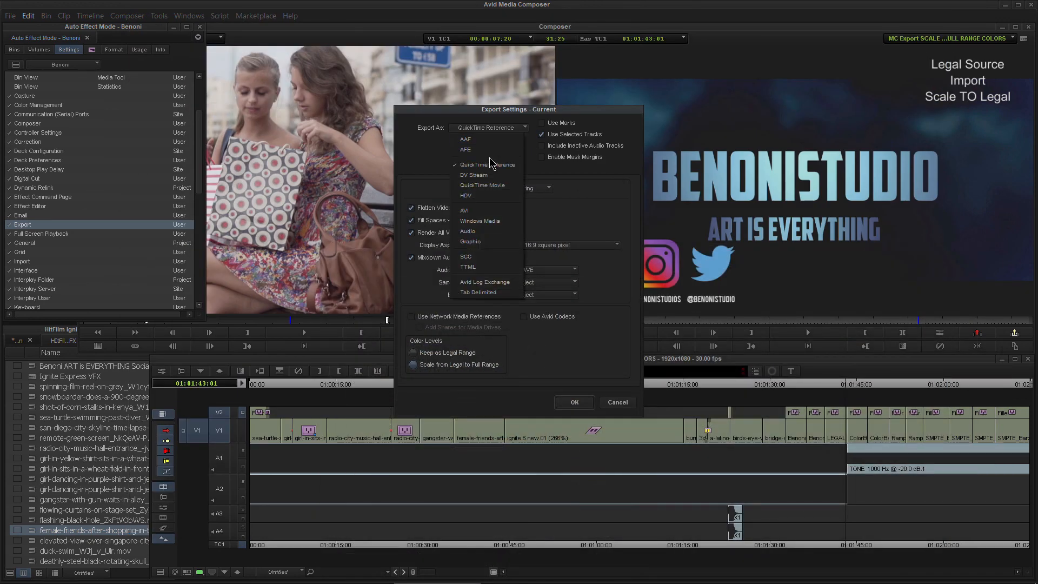
click(482, 185)
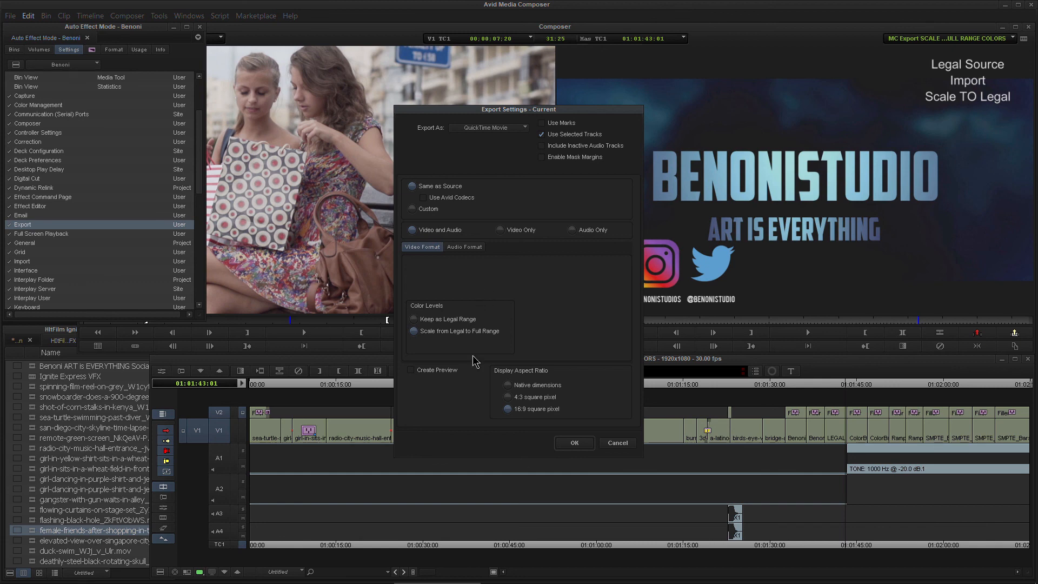
mouse_move(501, 579)
click(594, 577)
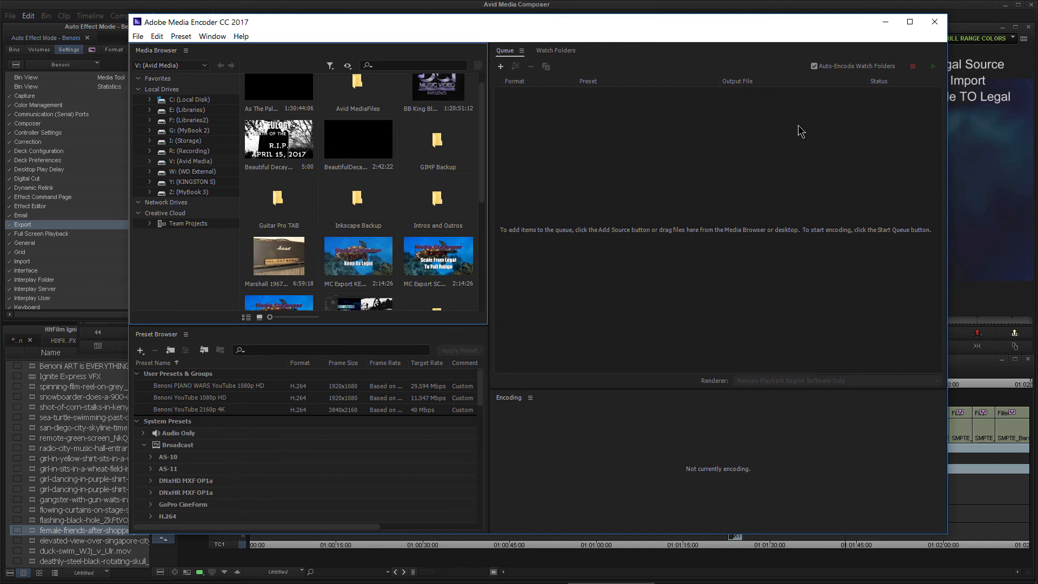
Return to Media Composer, close the Export settings without saving and park the playhead on the "Import Treat as legal" graphic
click(884, 24)
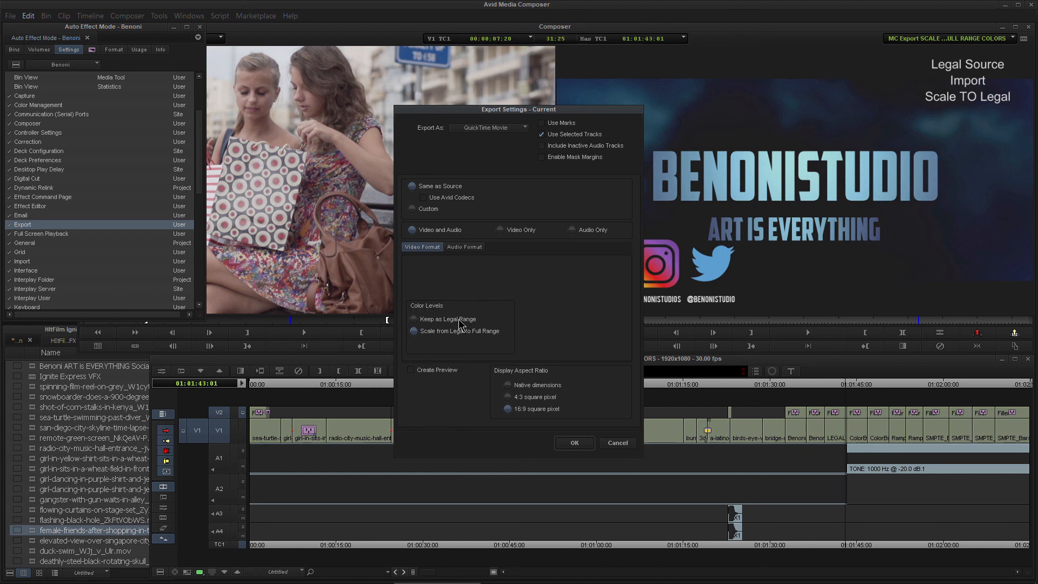
click(618, 442)
click(799, 391)
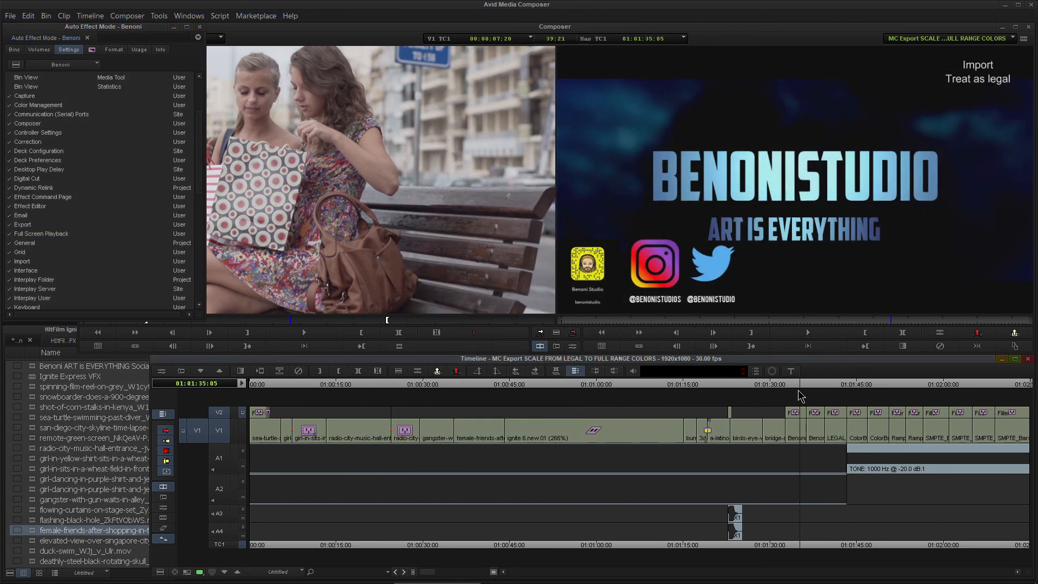
Set the record monitor's display color space to REC709
right_click(757, 184)
mouse_move(800, 314)
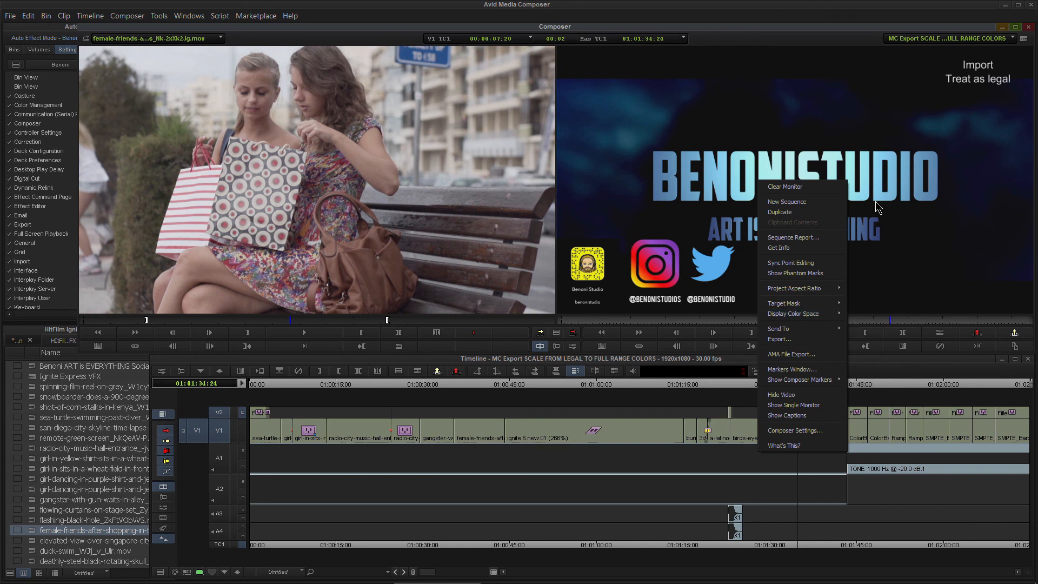
mouse_move(835, 314)
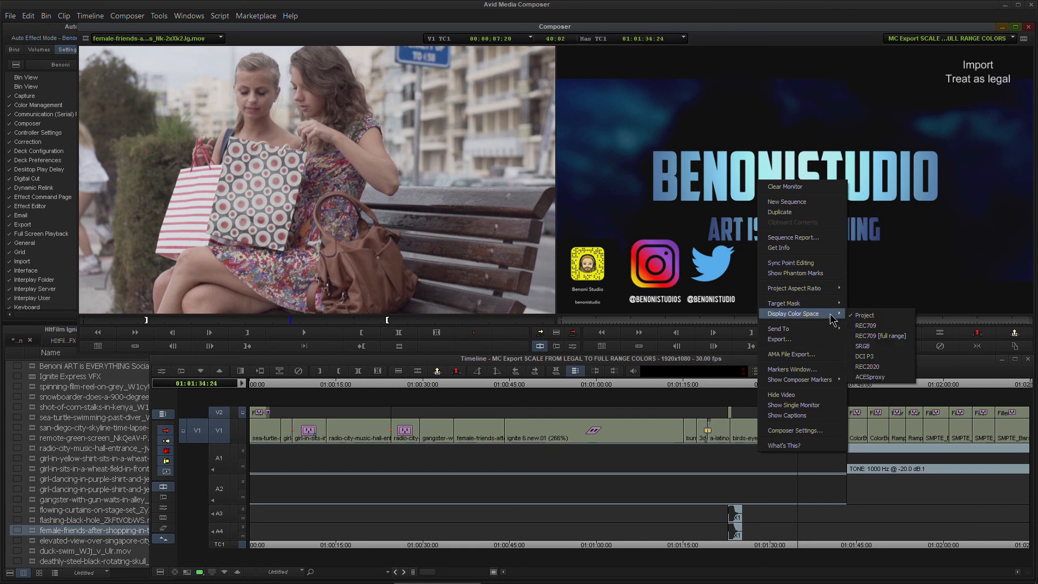
click(885, 326)
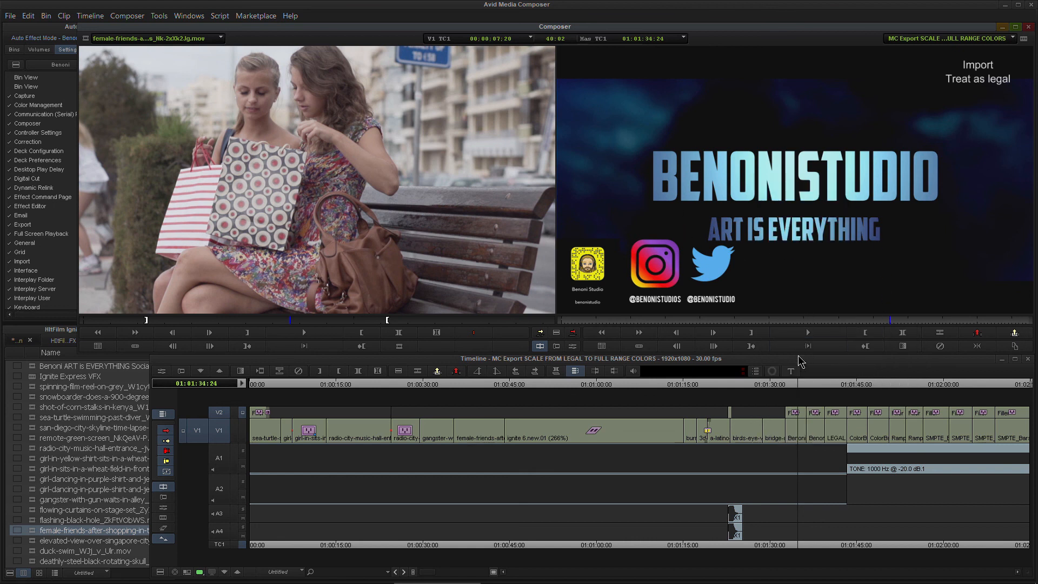
Compare the "Treat as legal" and "Scale TO Legal" graphics, then park the playhead on the black-and-white wheat field clip
click(795, 385)
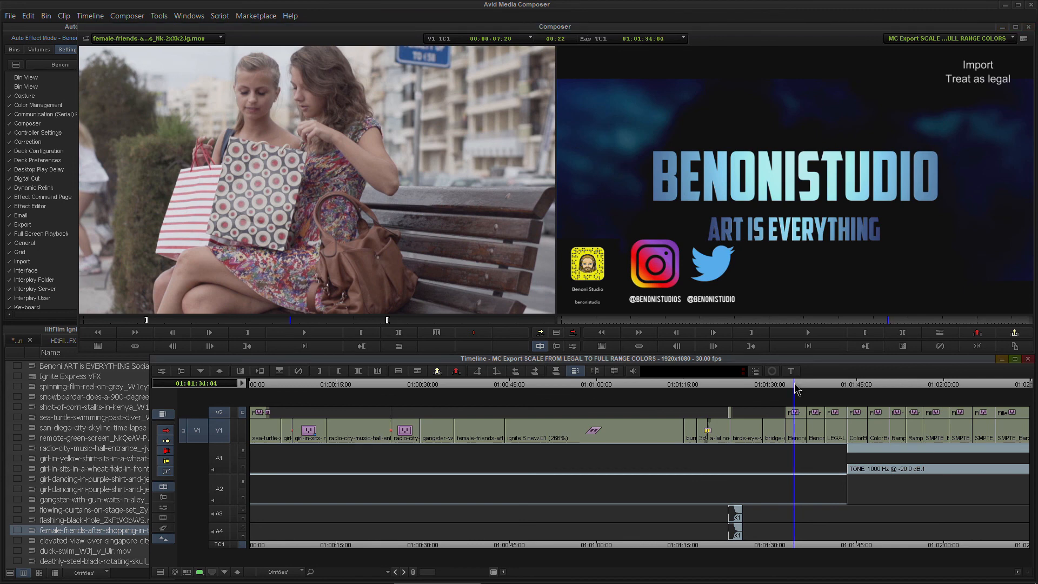
drag(796, 388, 837, 390)
right_click(811, 204)
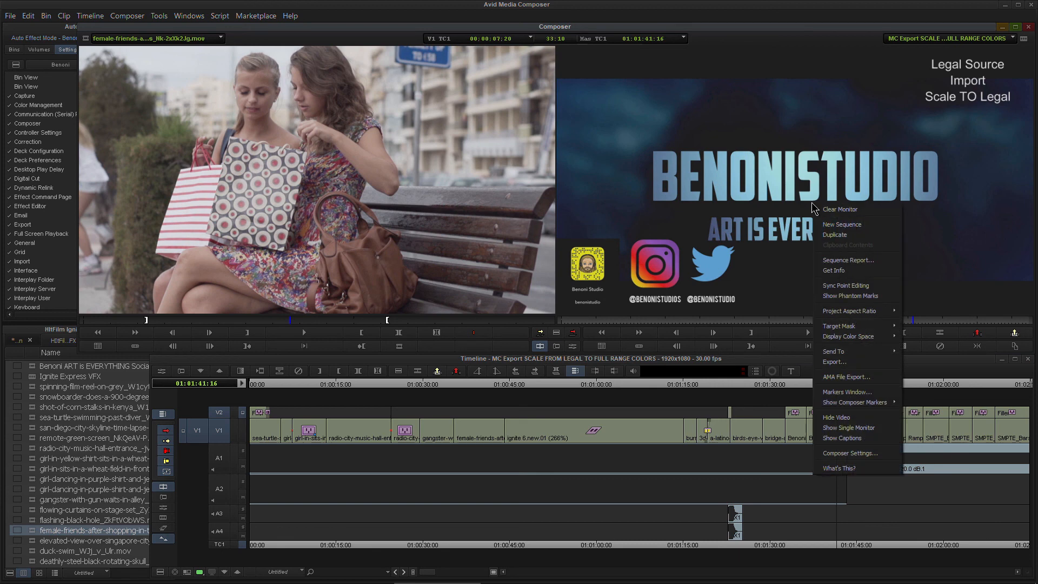
click(658, 179)
drag(843, 384, 312, 391)
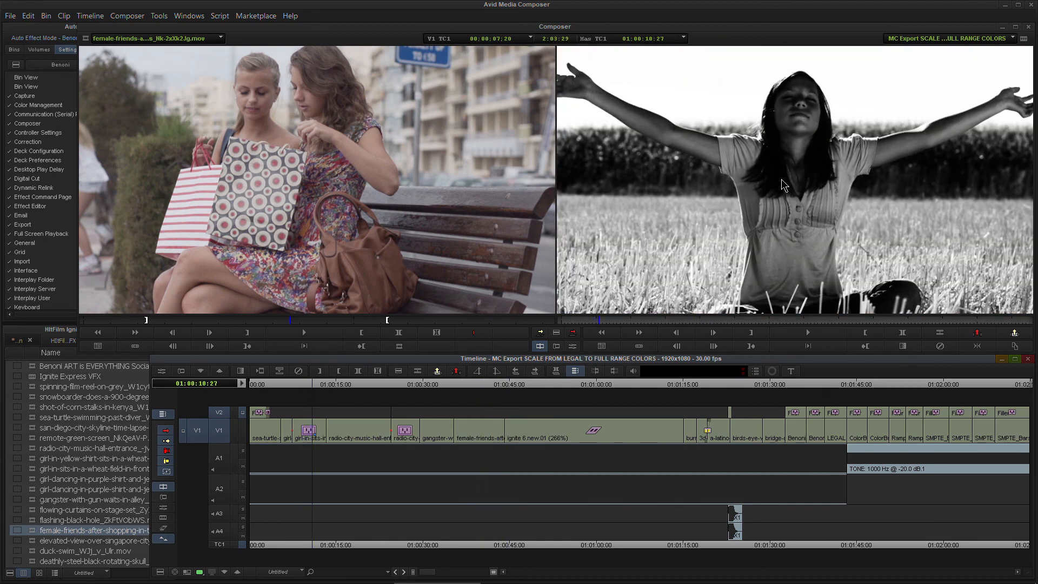
Set the Full Screen Playback display color space to REC709 and view the wheat field clip full screen
double_click(41, 233)
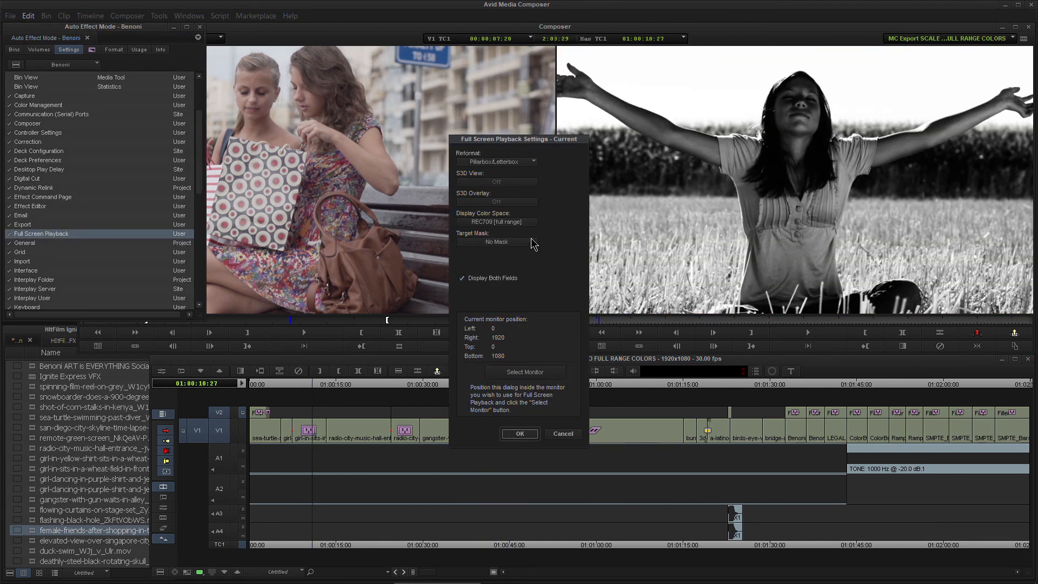
click(506, 222)
click(497, 244)
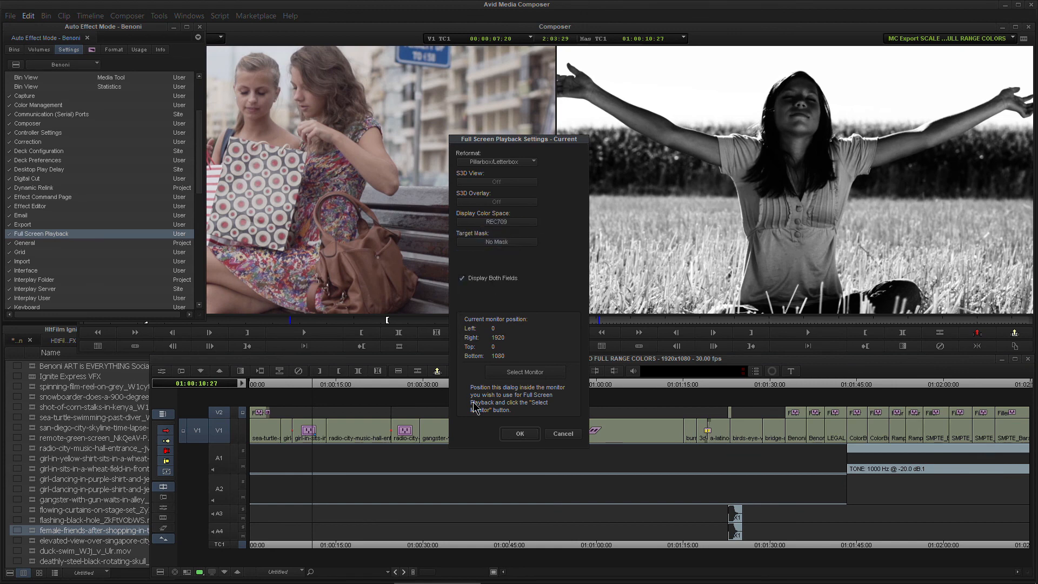
click(518, 433)
key(ctrl+shift+f)
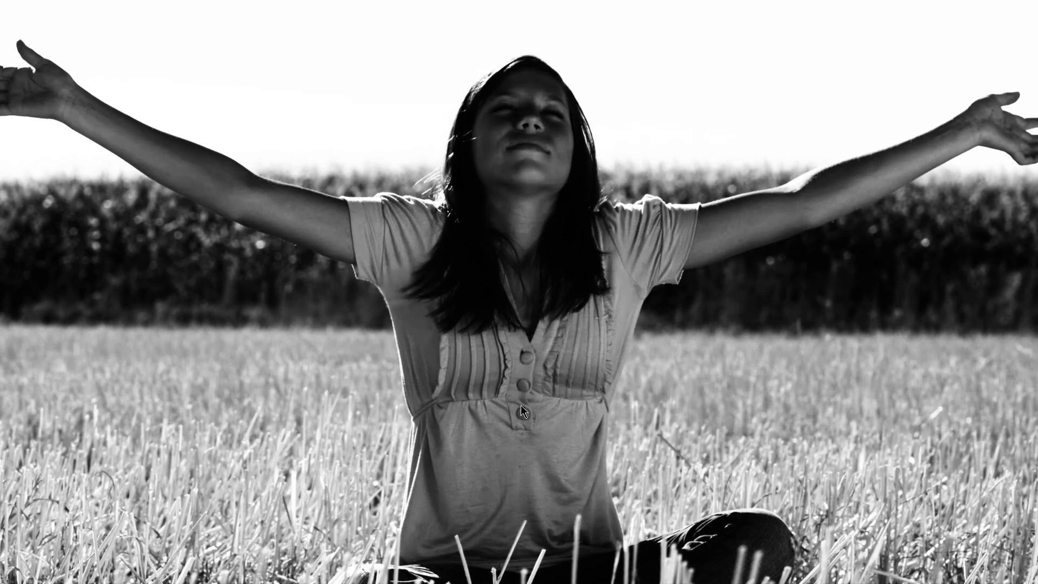
key(ctrl+shift+f)
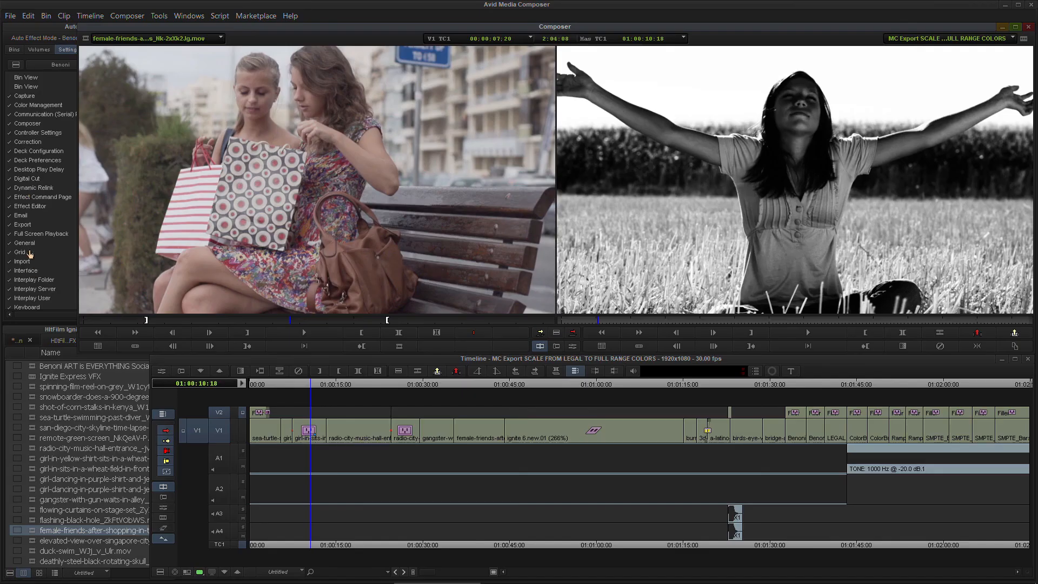
Review the Scale from Legal to Full Range color level in the Export settings and close them without saving
double_click(27, 226)
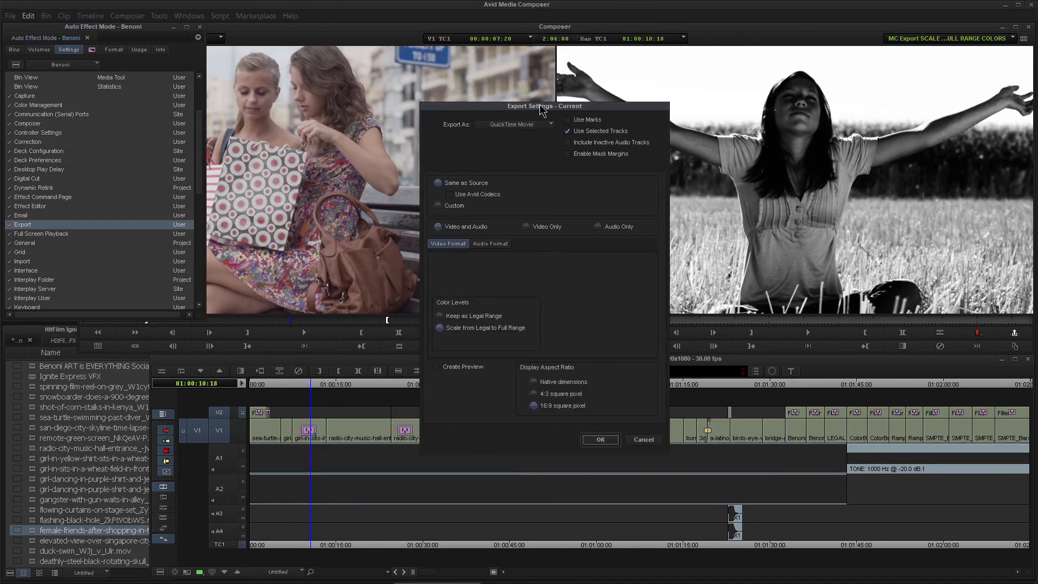
click(444, 328)
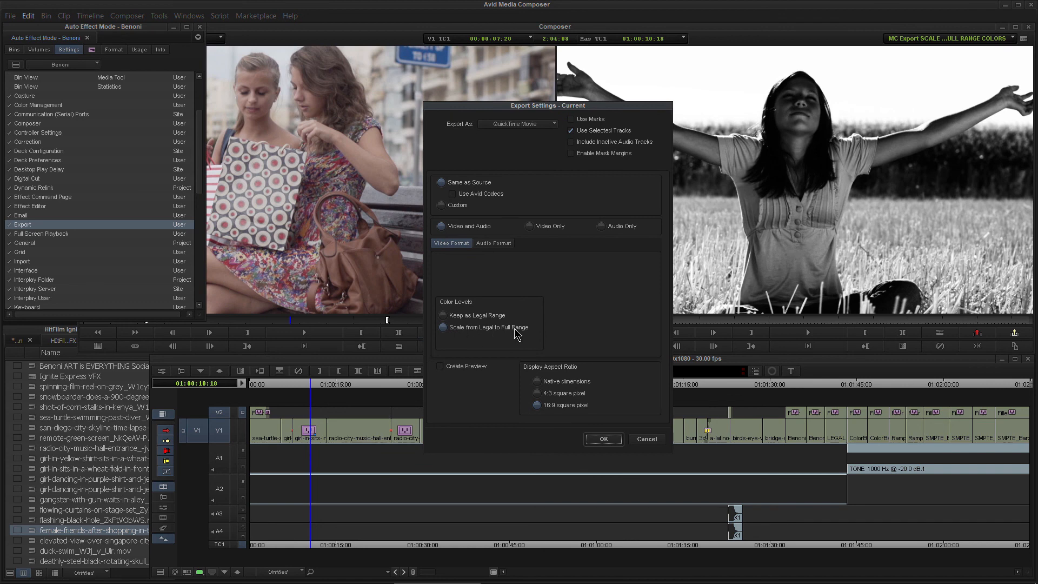
click(638, 442)
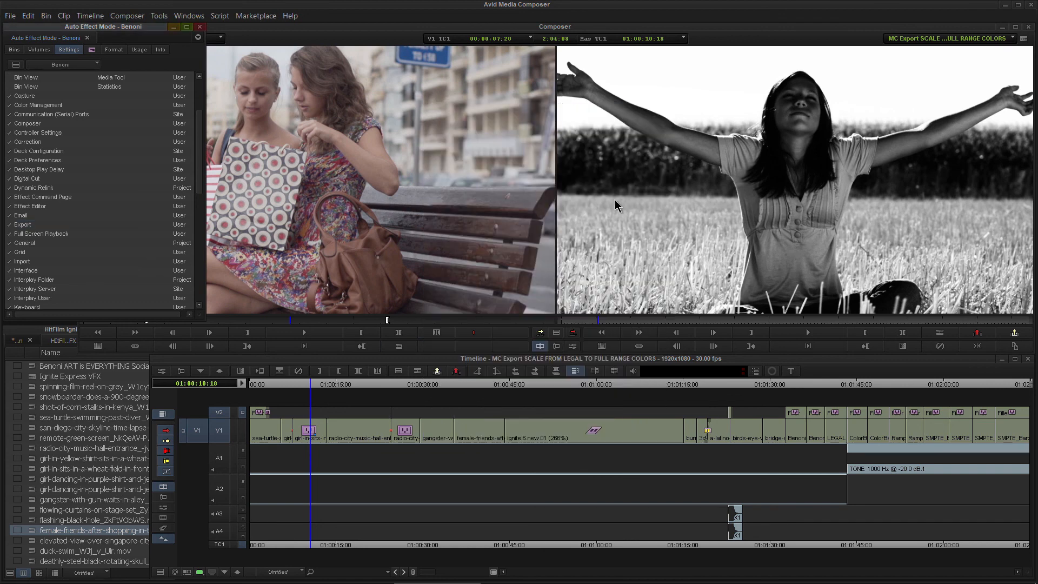
Set the Full Screen Playback display color space to REC709 [full range] and play the wheat field clip full screen
double_click(40, 234)
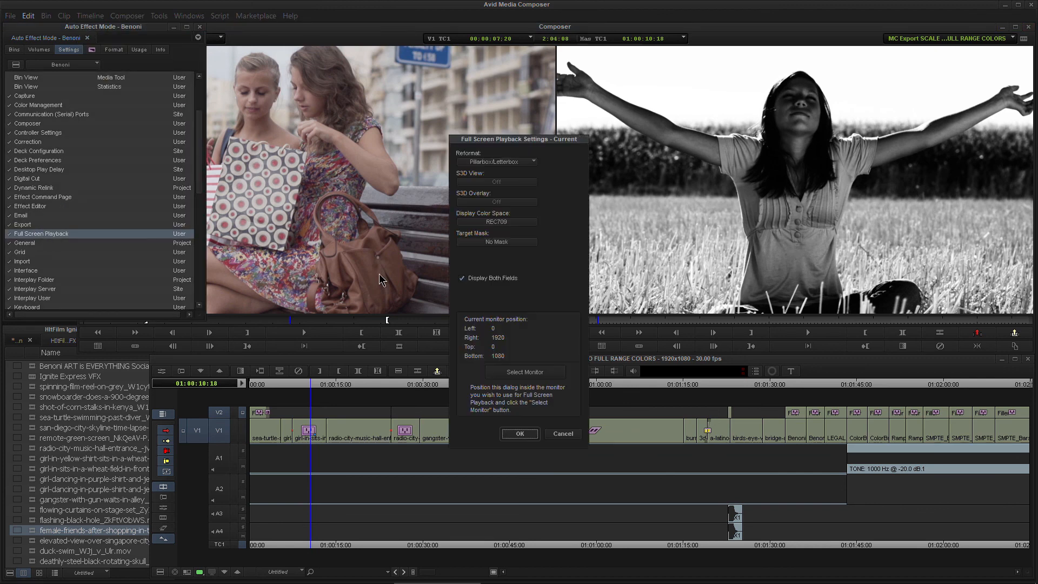
click(510, 229)
click(501, 248)
click(517, 434)
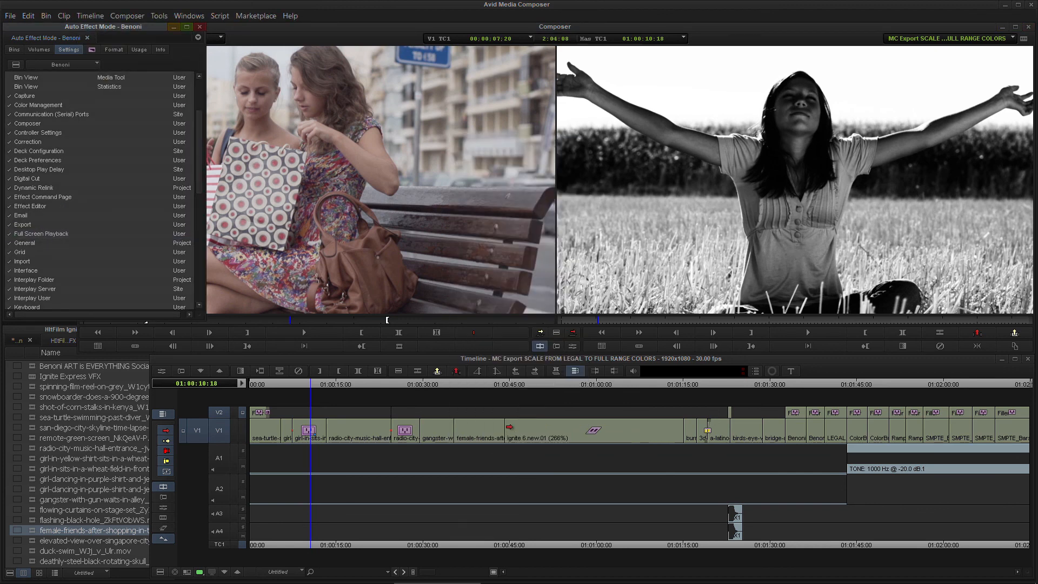
key(ctrl+shift+f)
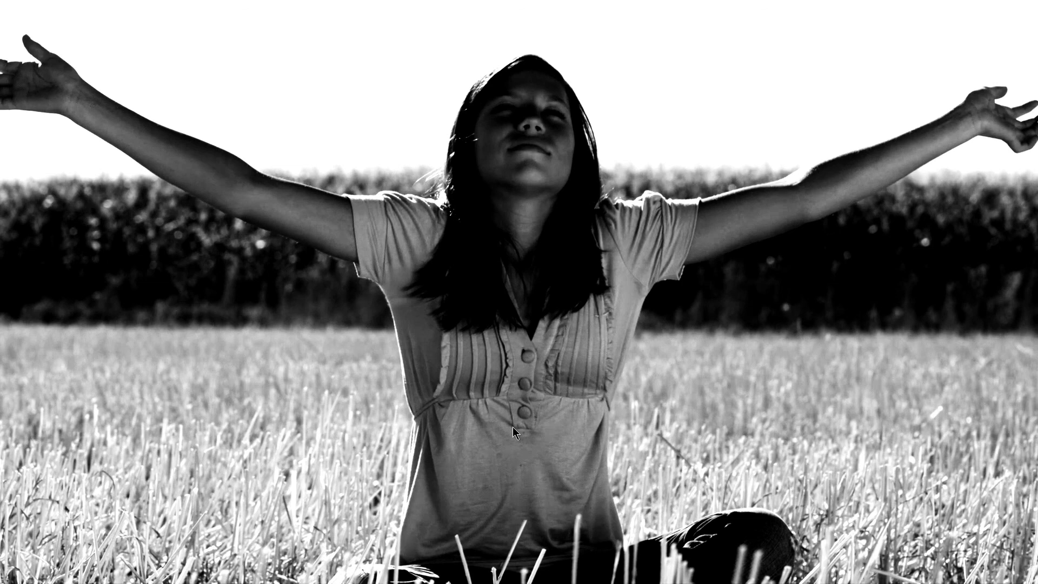
key(space)
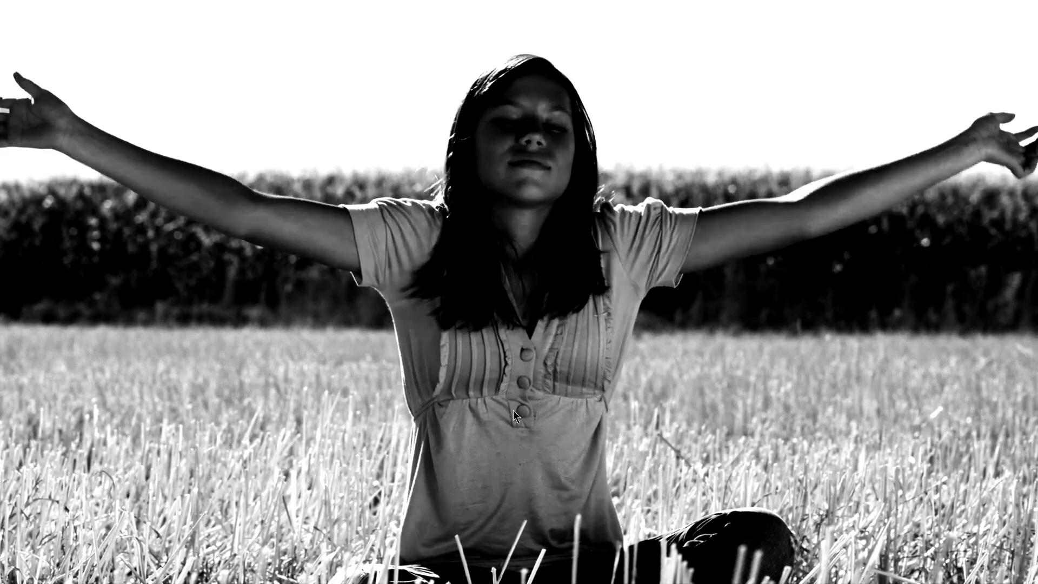
key(Escape)
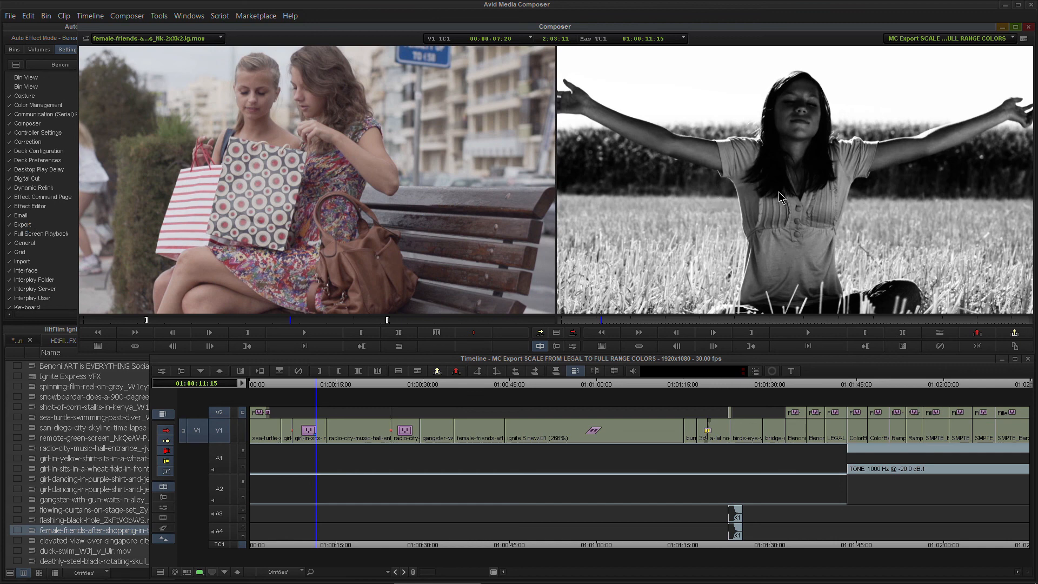
Examine the Keep as Legal Range color level in the Export settings and cancel the dialog
double_click(27, 228)
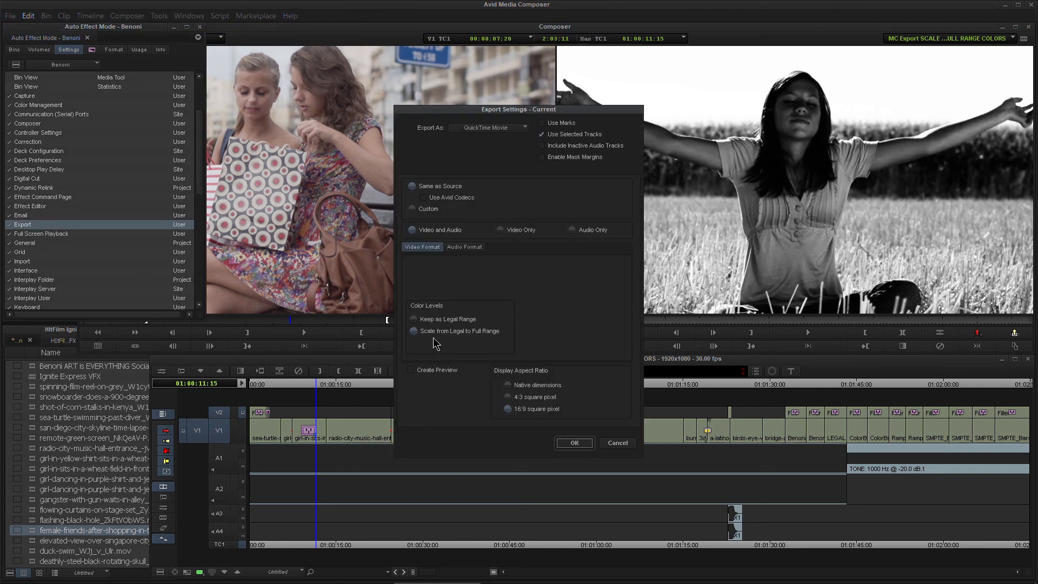
click(475, 320)
click(621, 447)
Park on the "Import Treat as legal" graphic, set the Full Screen Playback display color space to REC709 and view it full screen
click(799, 385)
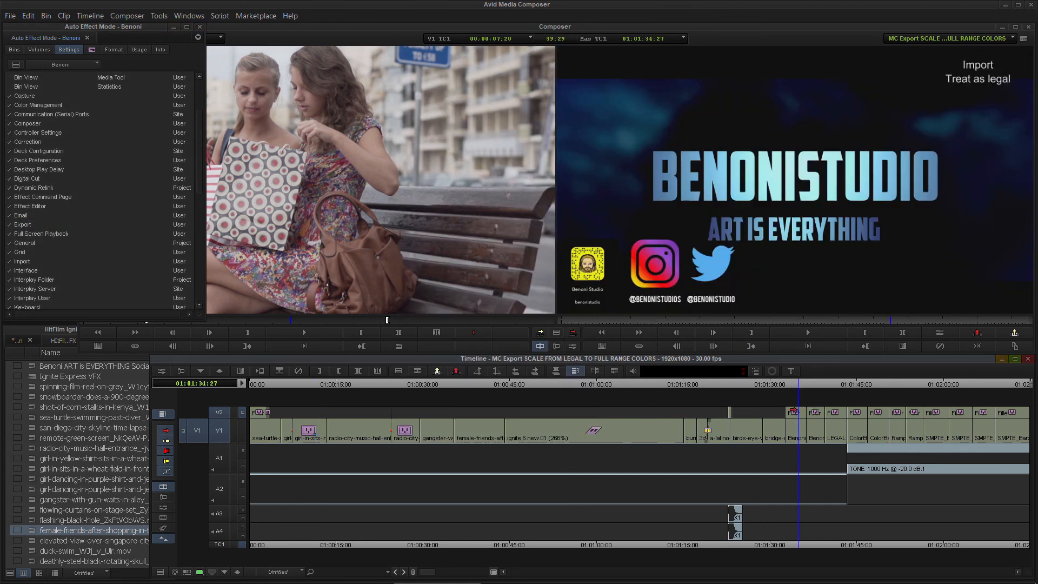
double_click(40, 233)
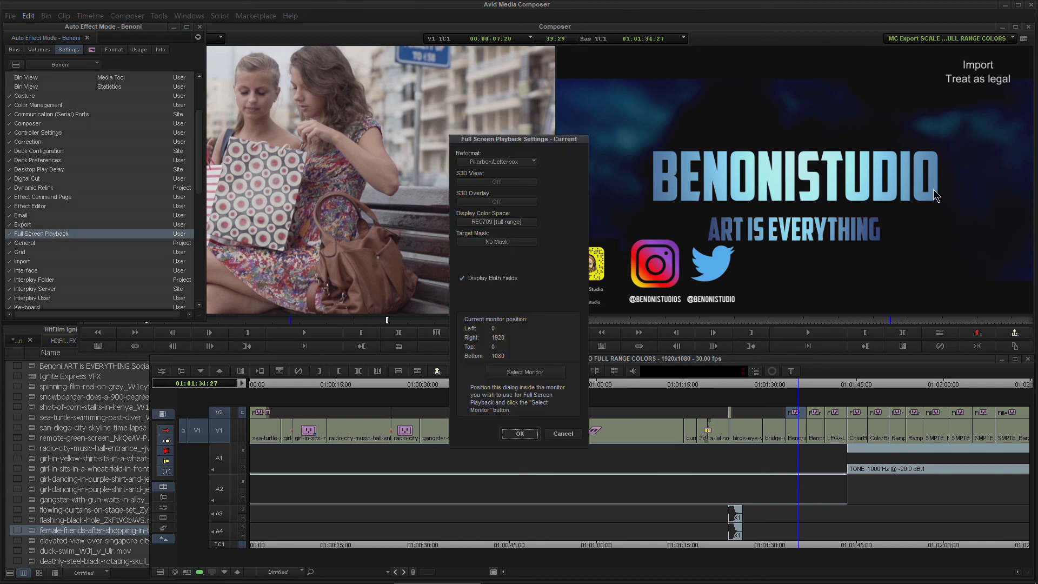
click(494, 223)
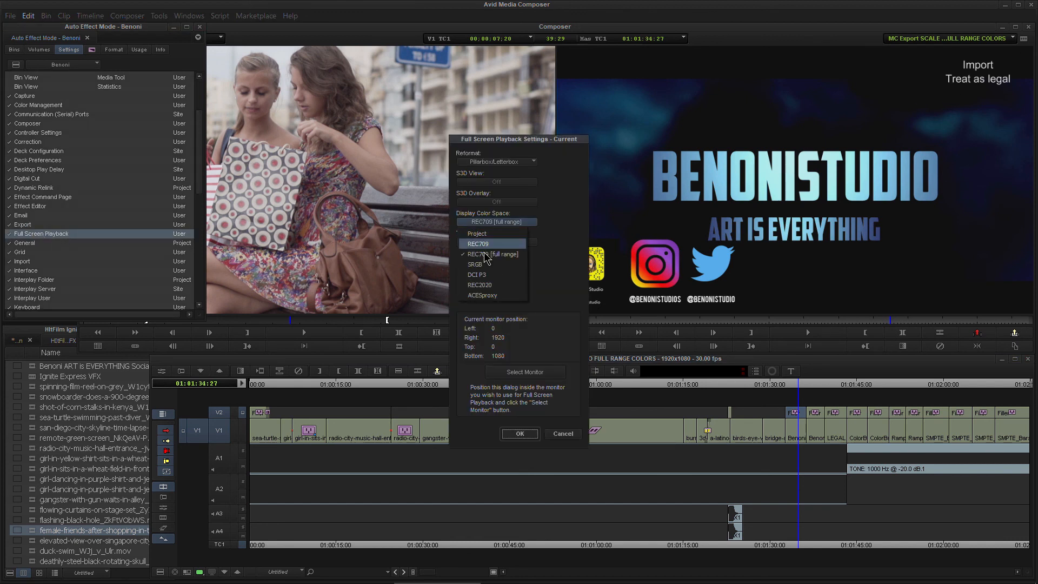
click(492, 244)
click(520, 433)
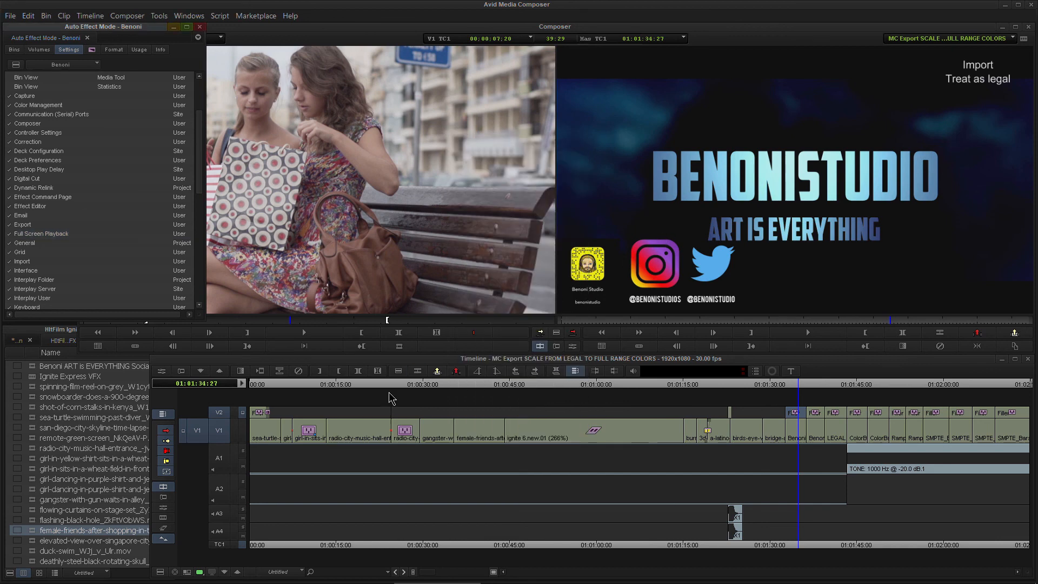
key(ctrl+shift+f)
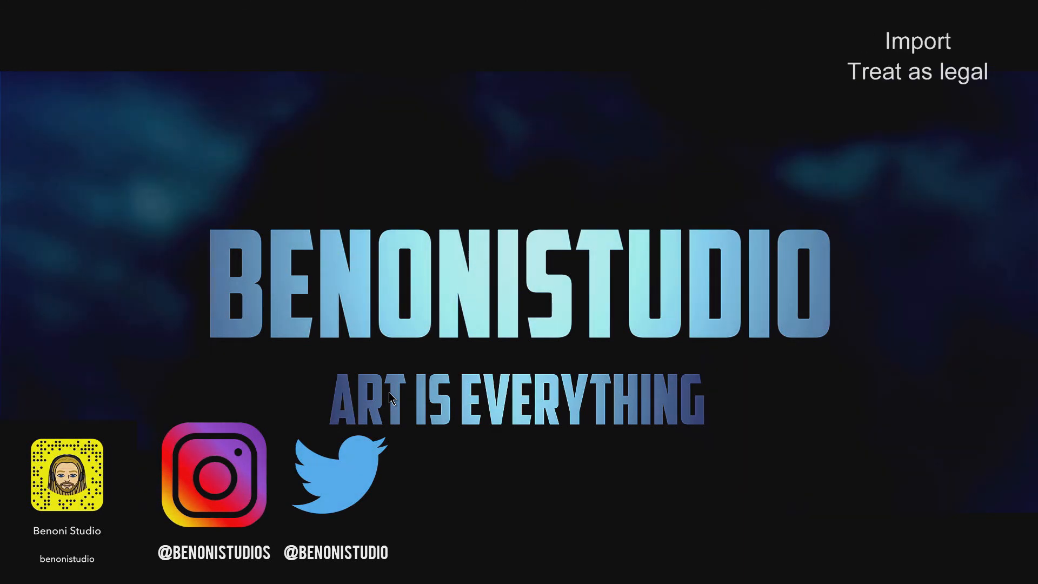
key(ctrl+shift+f)
Set the Full Screen Playback display color space back to REC709 [full range]
double_click(58, 234)
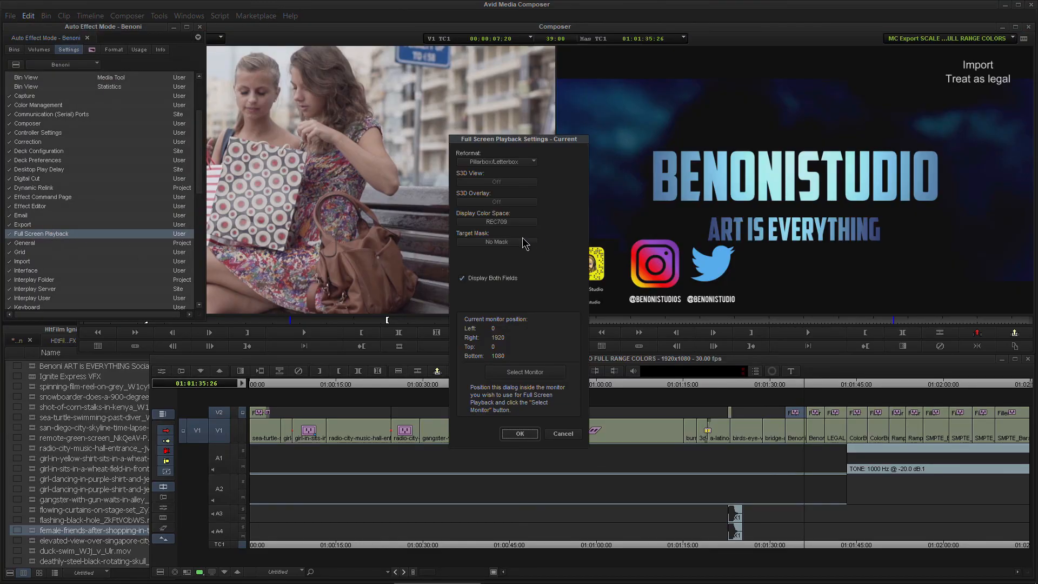
click(488, 222)
click(493, 254)
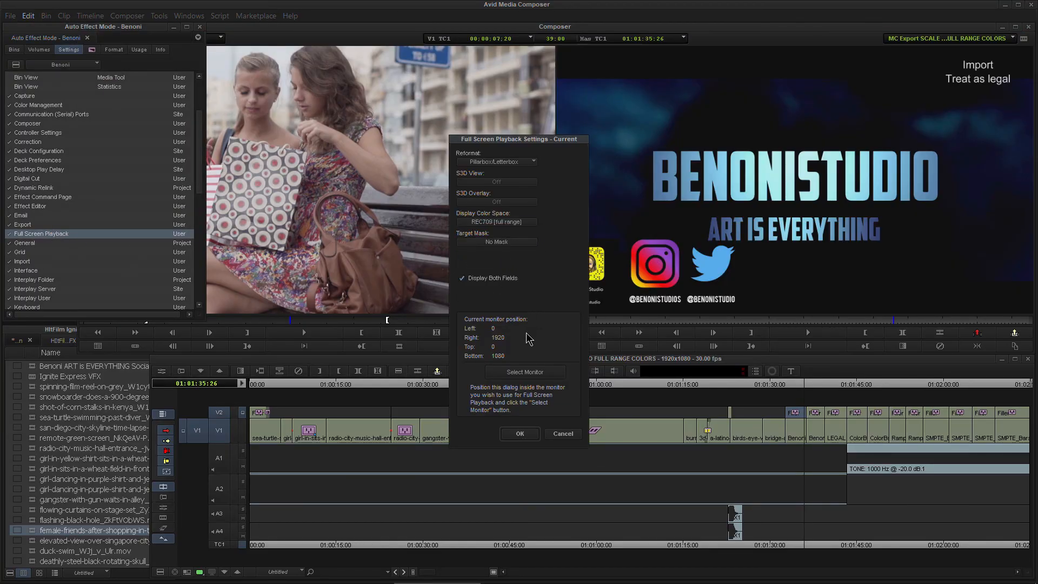
click(519, 434)
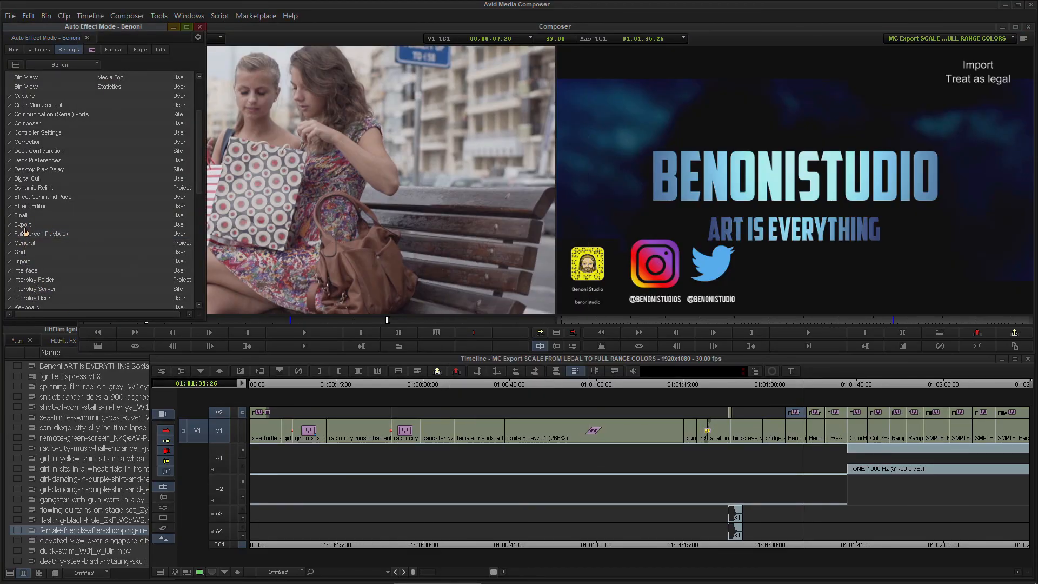
Check the color levels in the Export settings and confirm them with Scale from Legal to Full Range selected
click(24, 226)
double_click(25, 226)
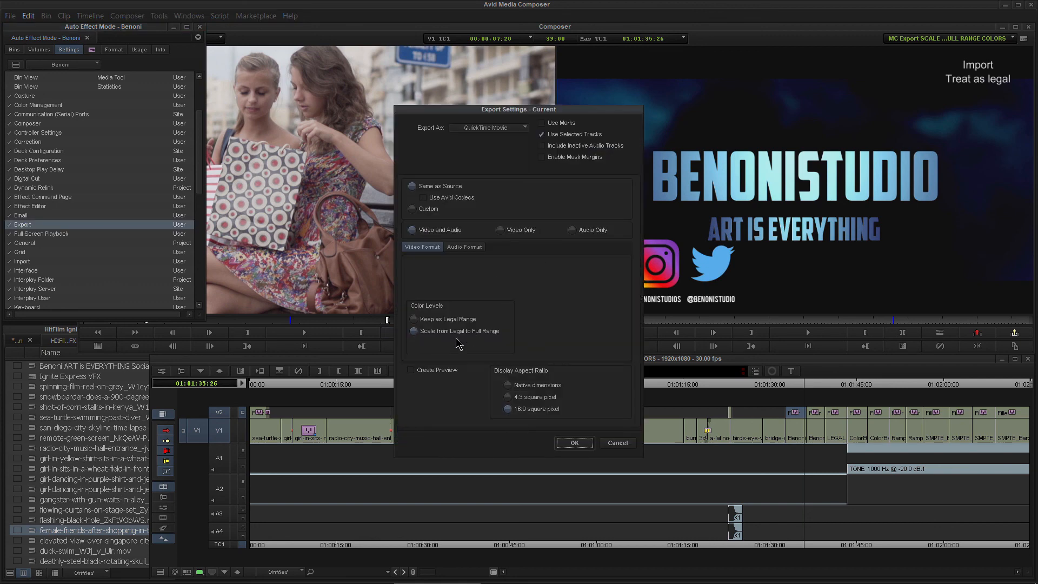
click(571, 444)
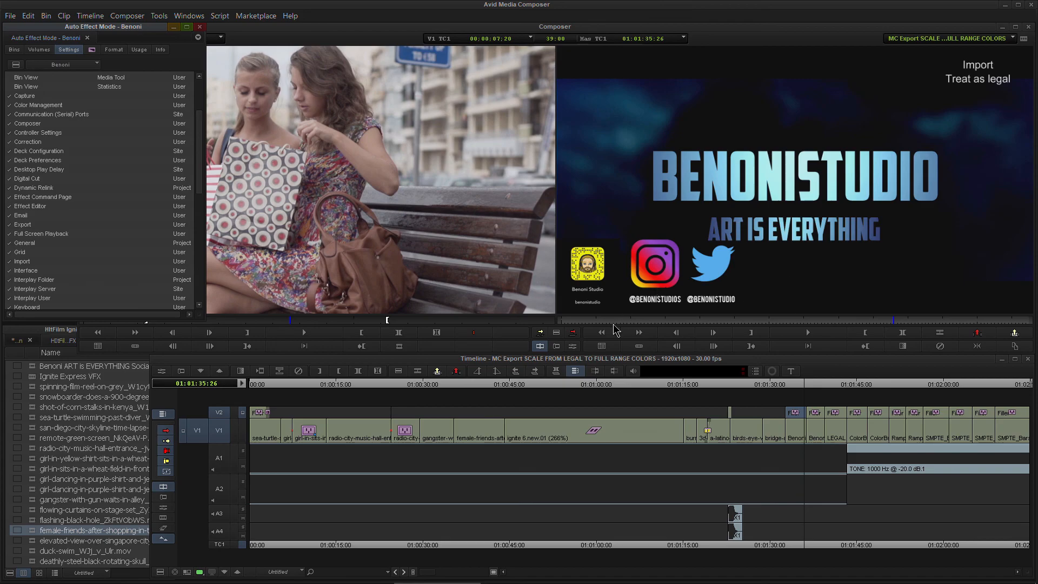
Play the imported graphics full screen, then park the playhead on the night city skyline clip
key(ctrl+shift+f)
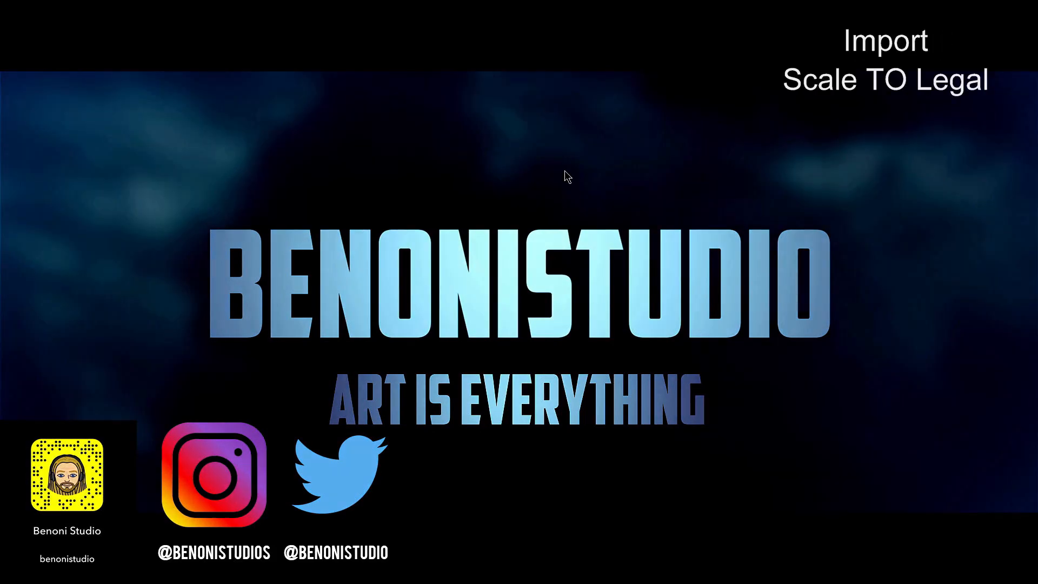
key(space)
click(776, 385)
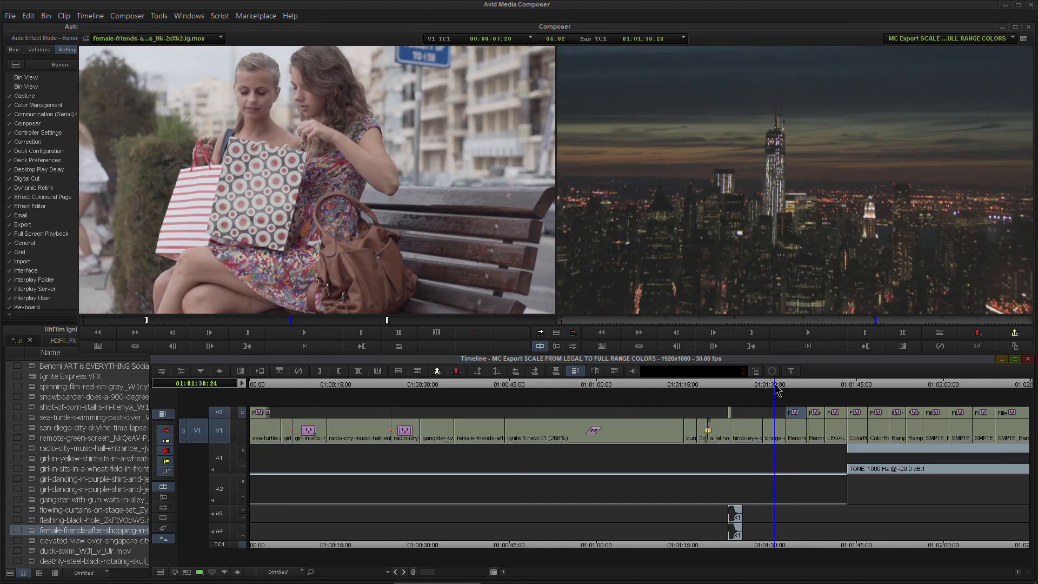
Compare the Keep as Legal Range and Scale from Legal to Full Range export color levels, then discard the changes
double_click(24, 225)
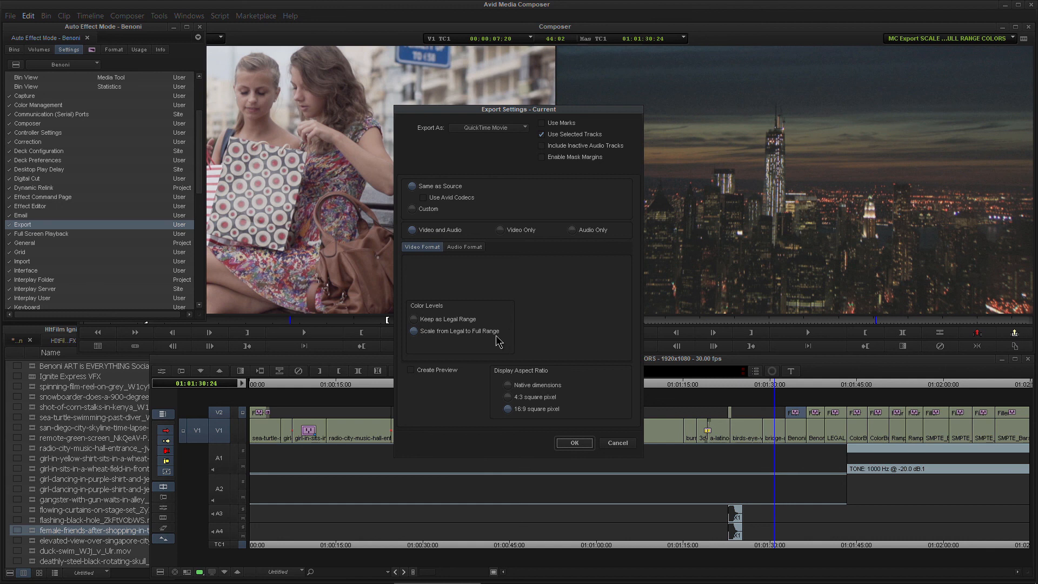
click(448, 320)
click(465, 332)
click(617, 443)
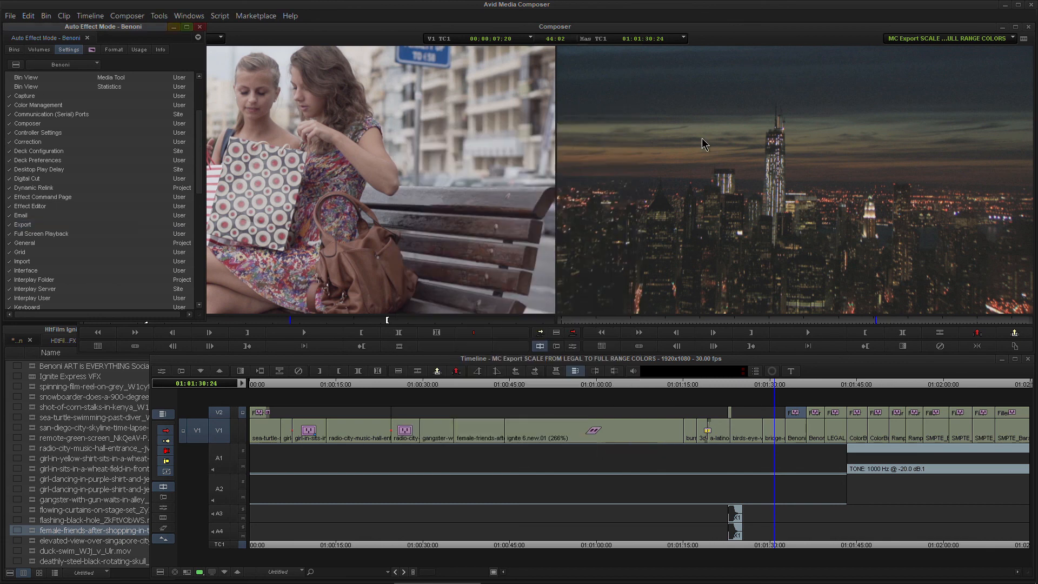
Scrub the sequence, then switch to Chrome and review YouTube Help's Recommended upload encoding settings for container, codecs and frame rate
click(497, 385)
drag(497, 385, 329, 400)
click(178, 573)
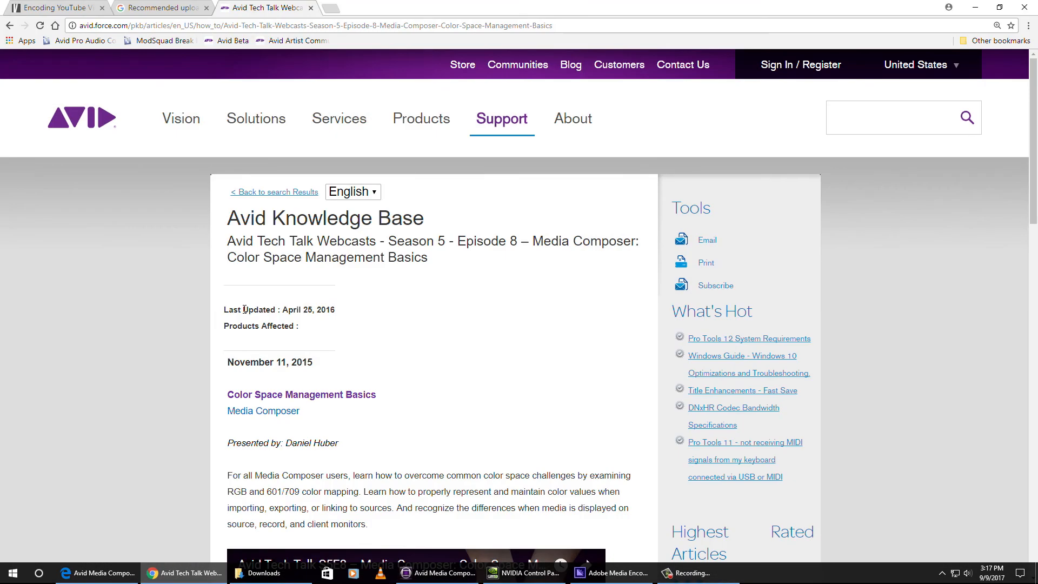
click(162, 7)
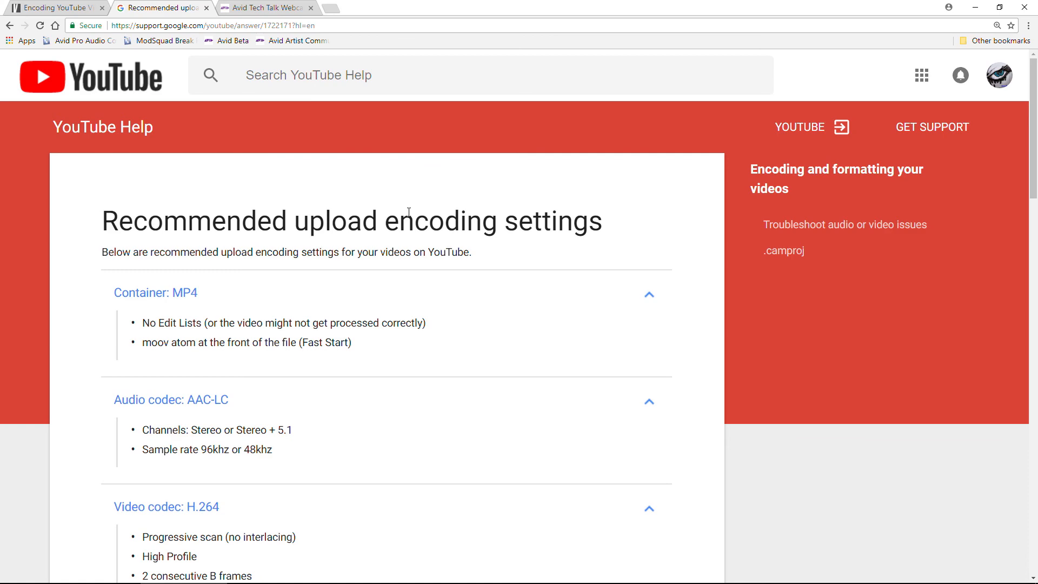
scroll(690, 210, down, 6)
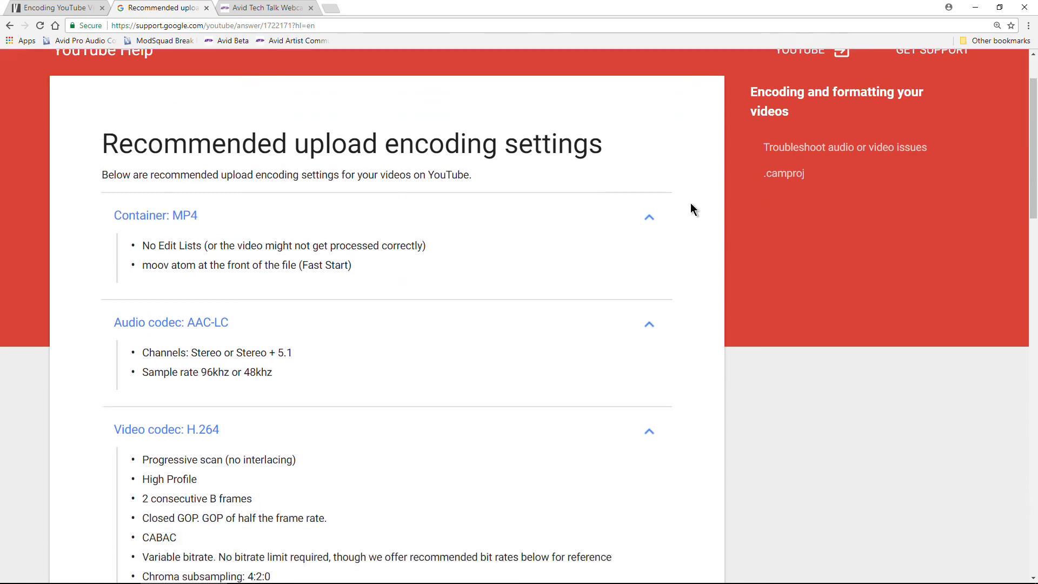
scroll(269, 184, up, 5)
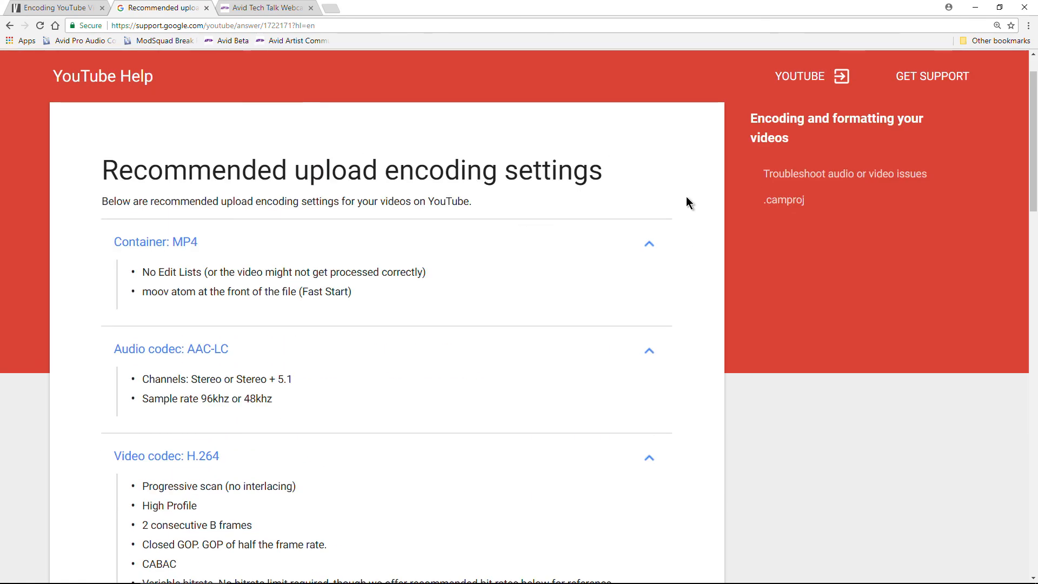
scroll(686, 200, down, 4)
scroll(695, 280, up, 3)
scroll(695, 280, down, 5)
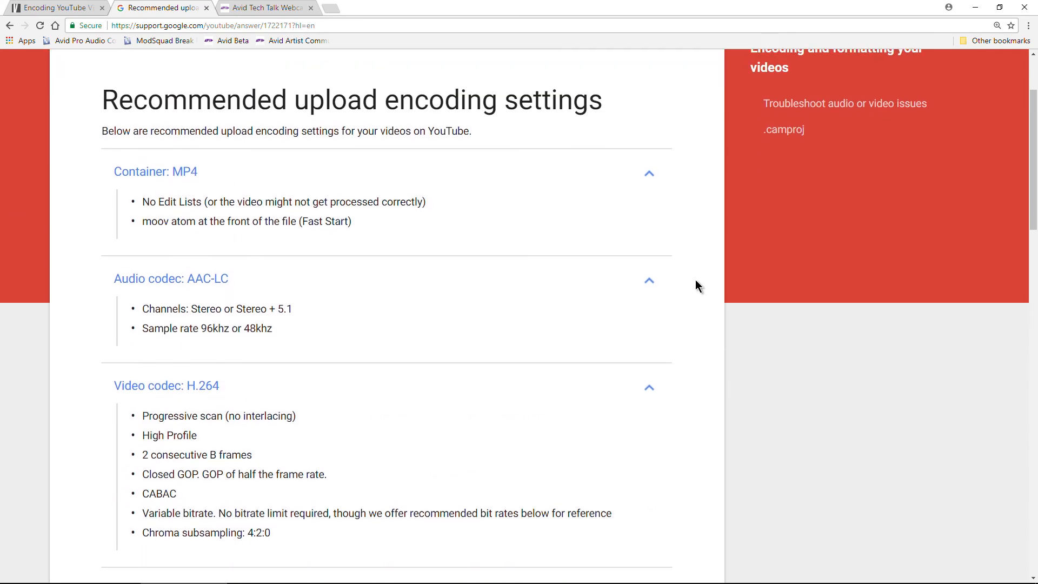
scroll(690, 279, down, 2)
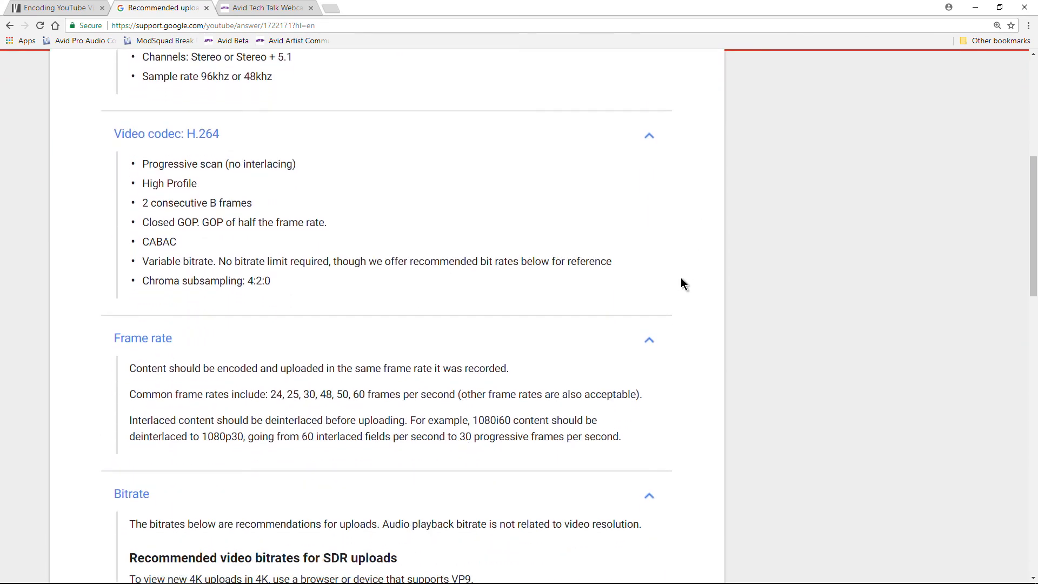
scroll(681, 279, up, 7)
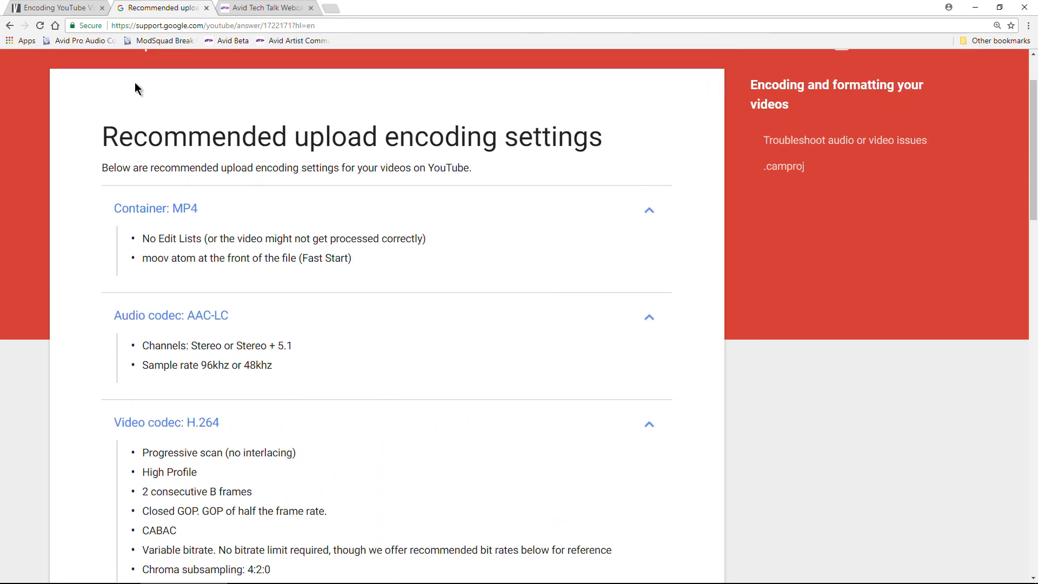
Skim the Videomaker article Encoding YouTube Videos at the Highest Quality, including its accepted formats and quality sections
click(52, 8)
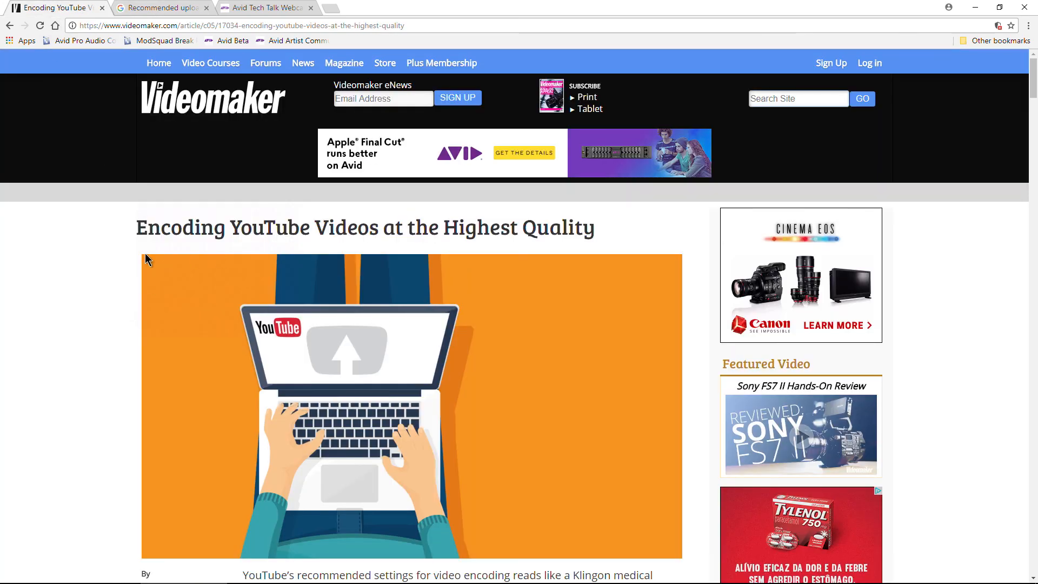
scroll(47, 281, down, 13)
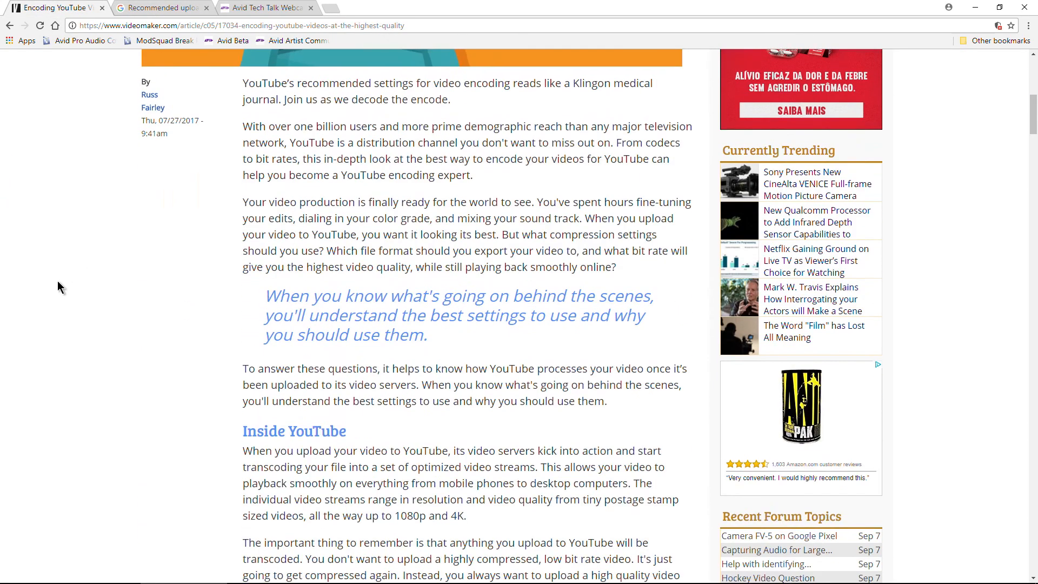
scroll(58, 281, down, 17)
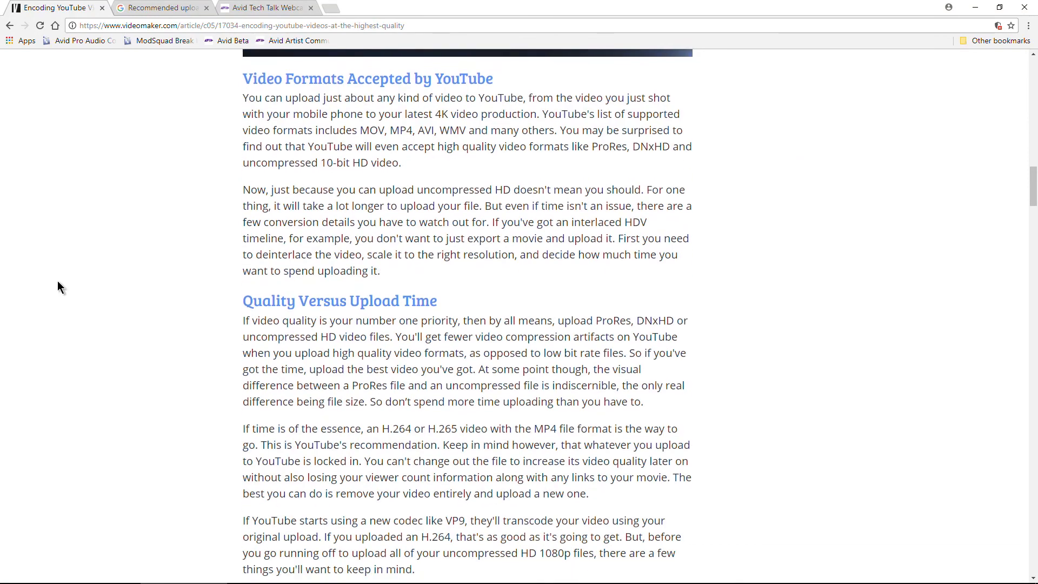
scroll(64, 294, down, 6)
scroll(68, 297, up, 20)
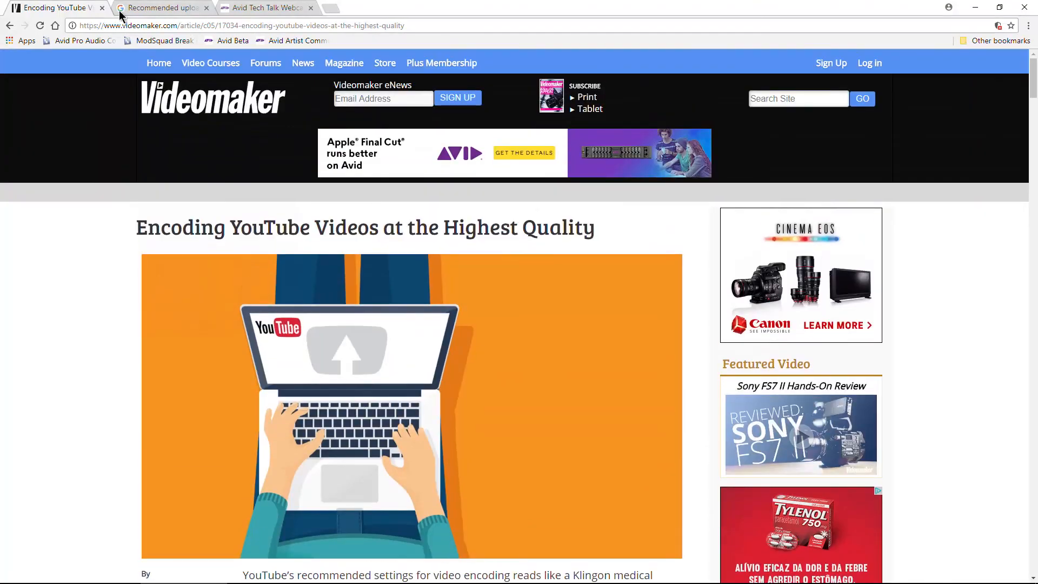
Recheck YouTube's recommended upload encoding settings, then switch to Adobe Media Encoder and browse the exported media
click(130, 7)
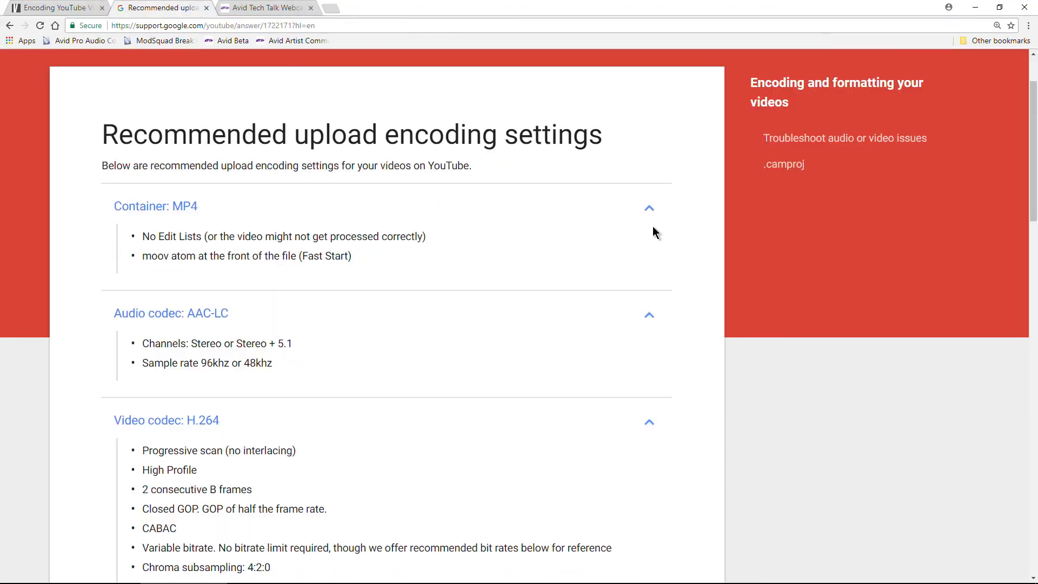
scroll(547, 245, down, 8)
scroll(493, 254, up, 3)
scroll(476, 259, up, 4)
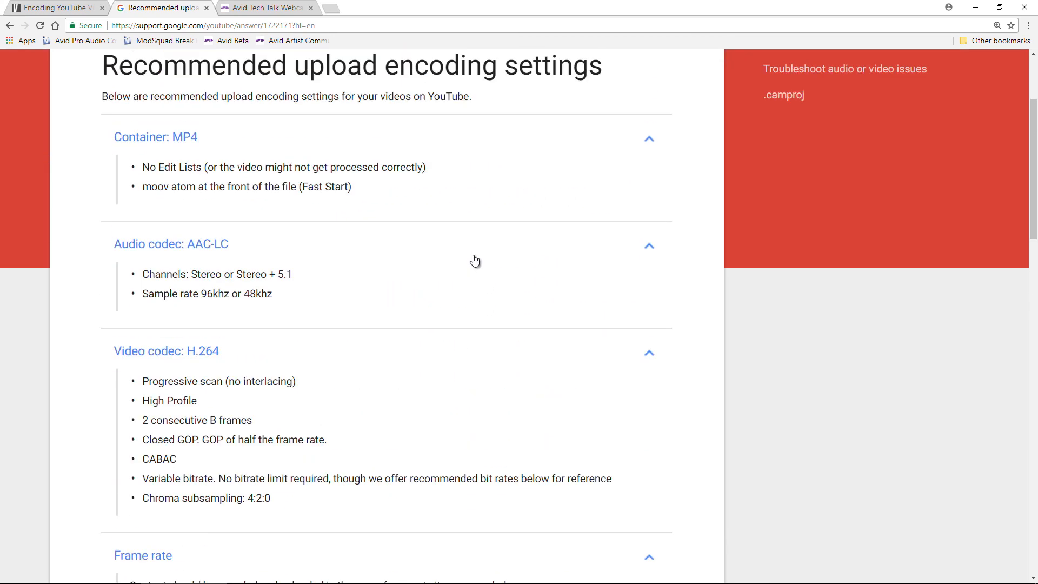
click(611, 572)
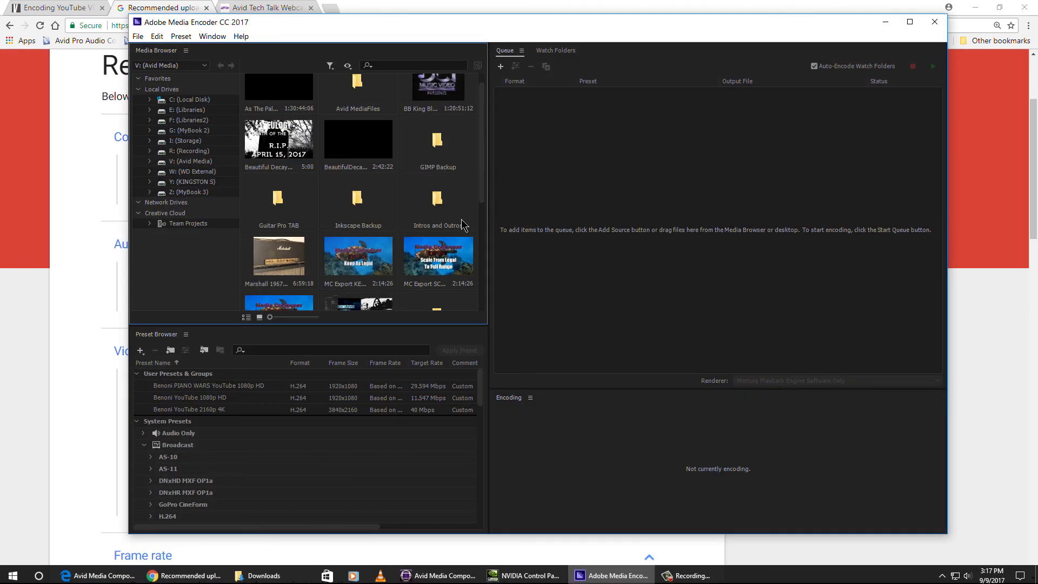
scroll(485, 157, down, 5)
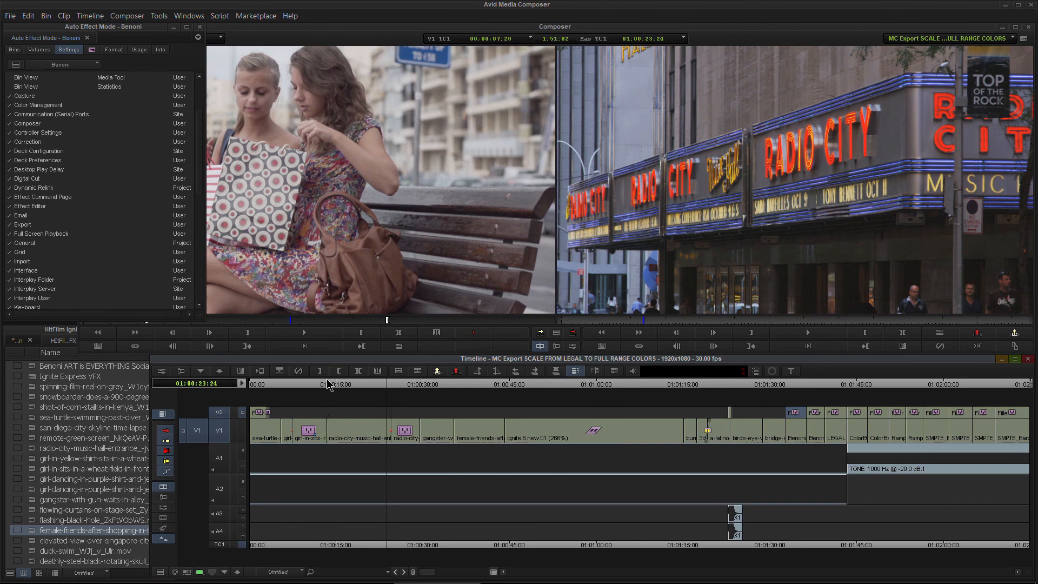
In Media Composer, scrub through the sequence, check the Export settings, and park the playhead on the opening turtle title
drag(328, 385, 919, 400)
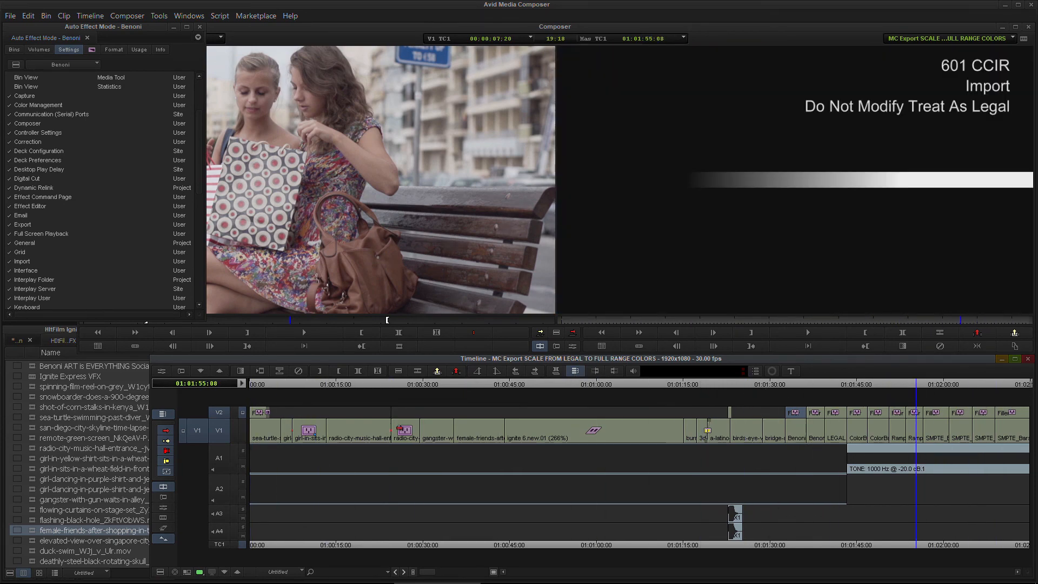
click(258, 385)
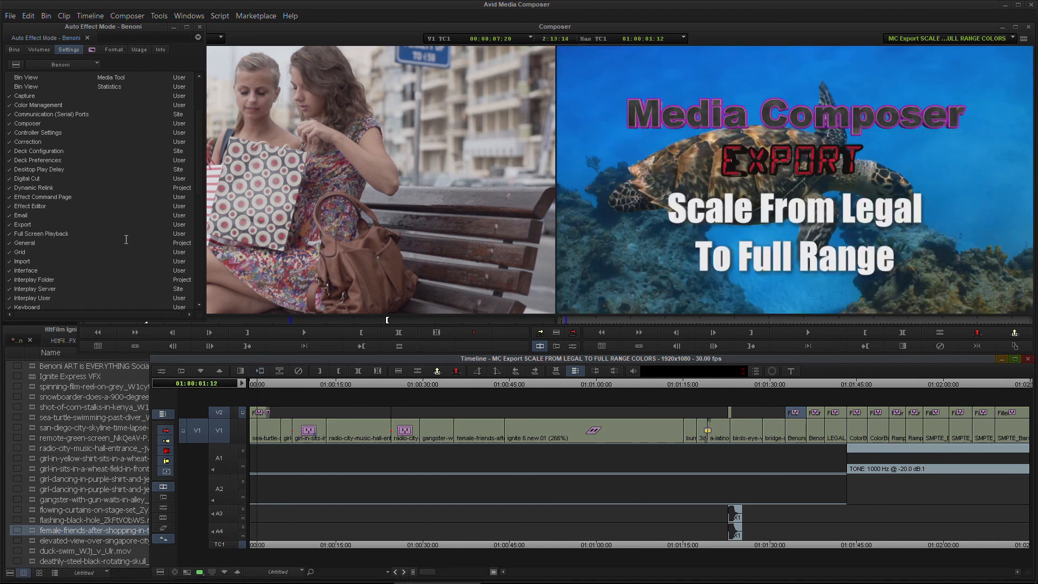
double_click(28, 226)
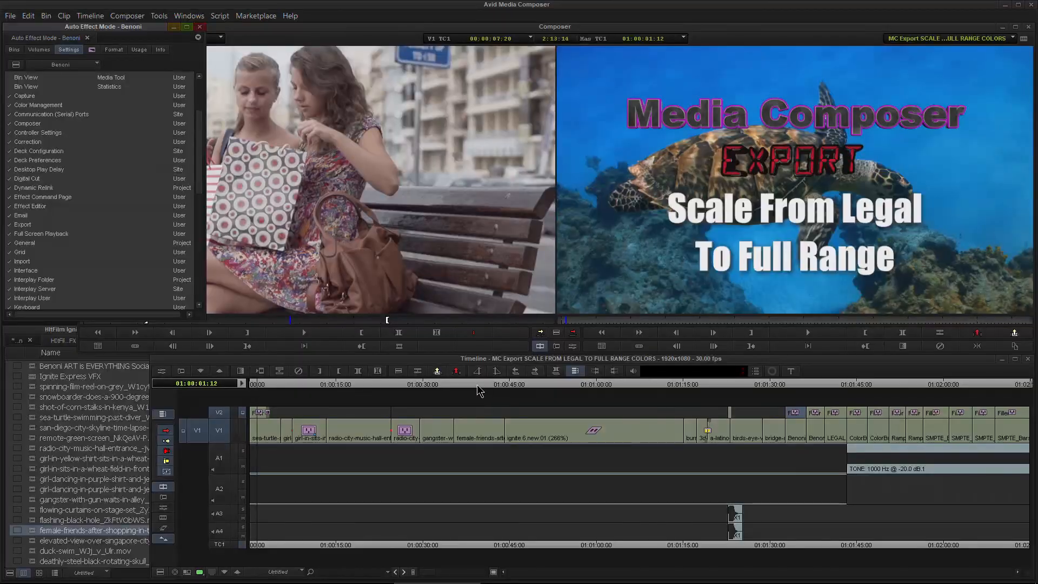
drag(477, 385, 380, 404)
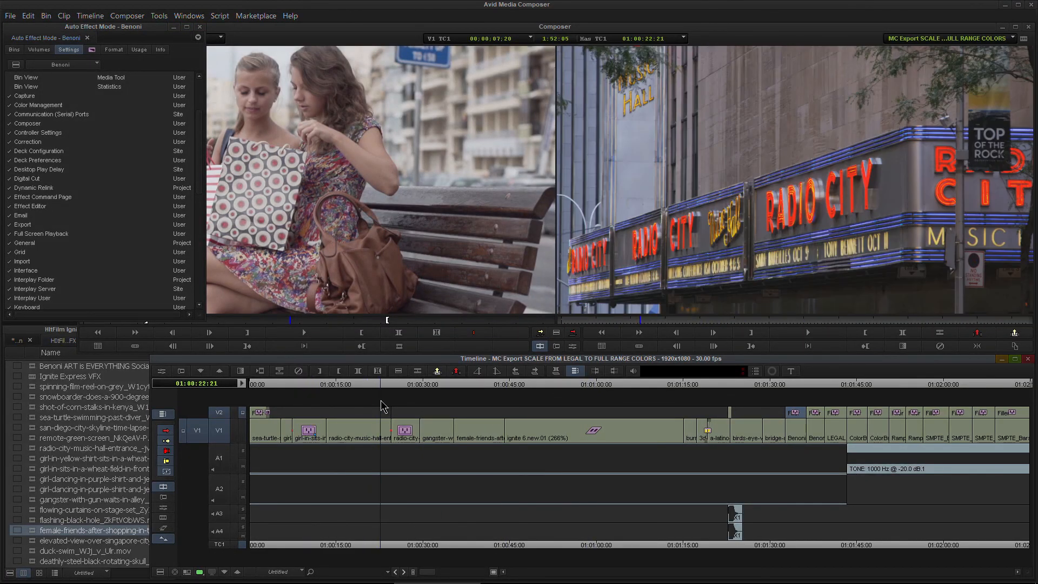
click(261, 384)
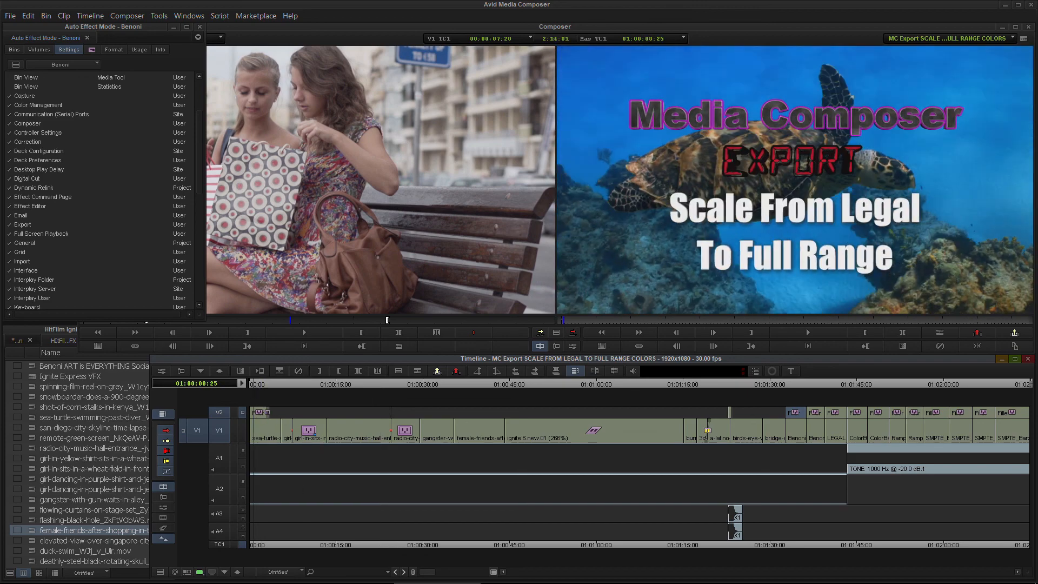
Switch to Chrome and play the Scale From Legal to Full Range export test full screen on YouTube at a lower volume
click(183, 574)
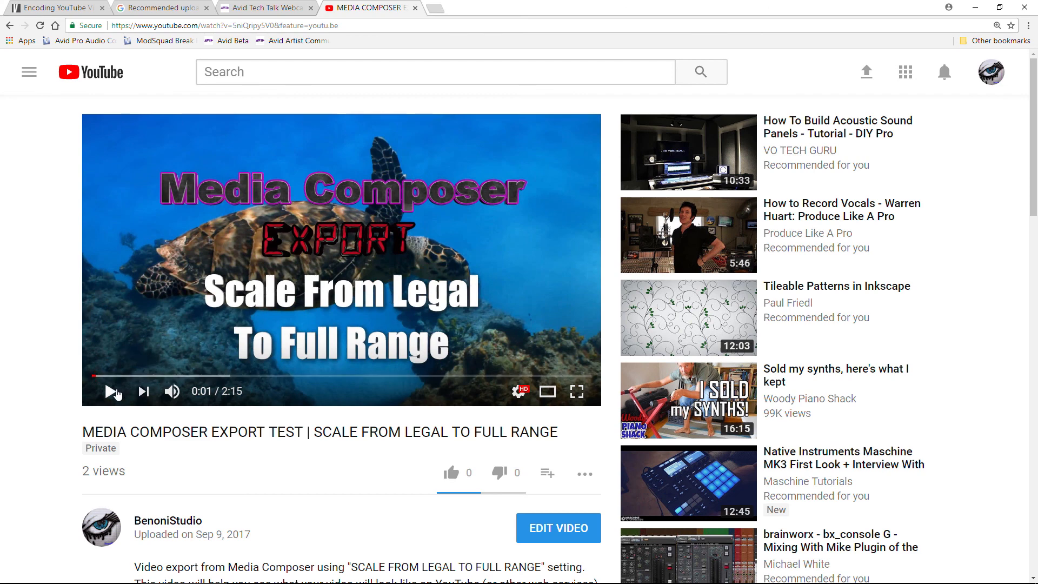
key(XF86AudioLowerVolume)
key(XF86AudioLowerVolume)
key(XF86AudioLowerVolume)
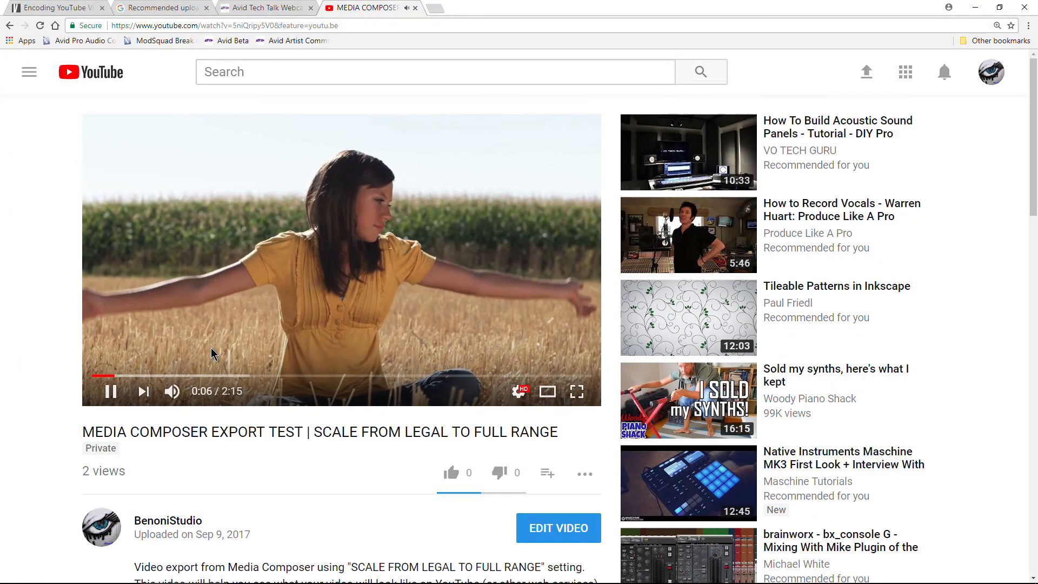
click(577, 391)
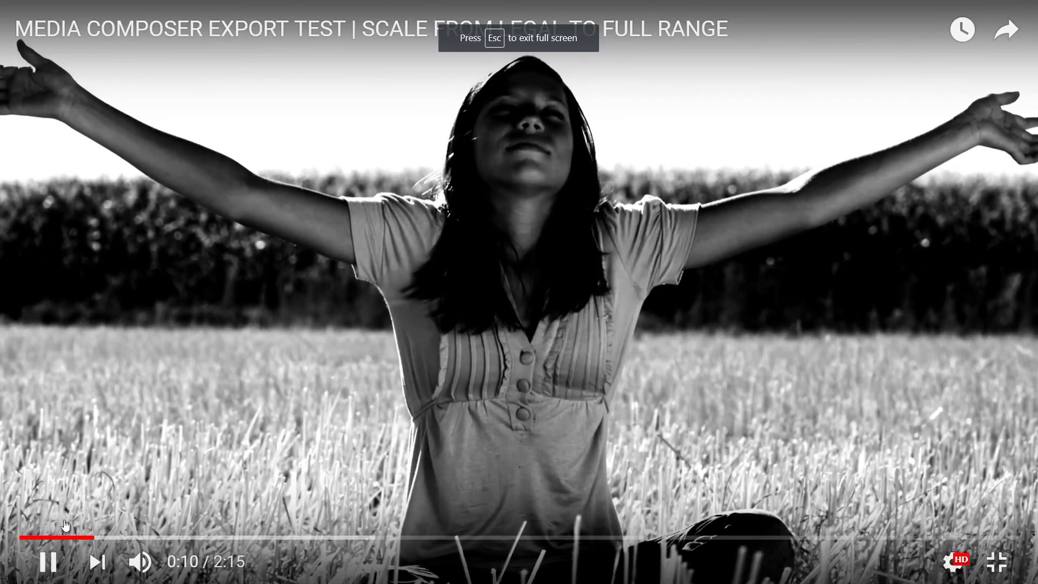
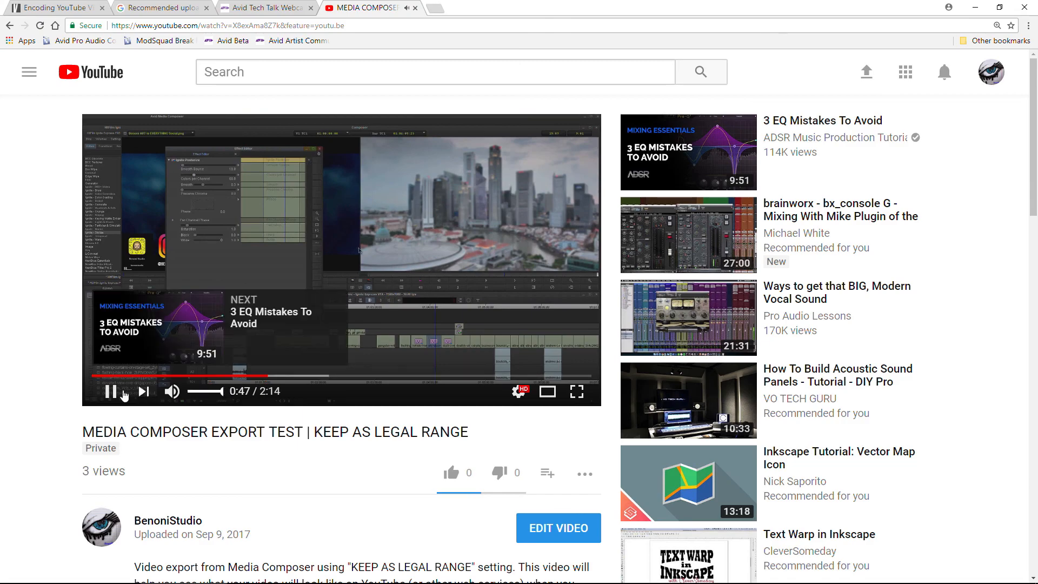
View the Keep as Legal Range export test full screen at 0:47, then exit full screen
click(577, 391)
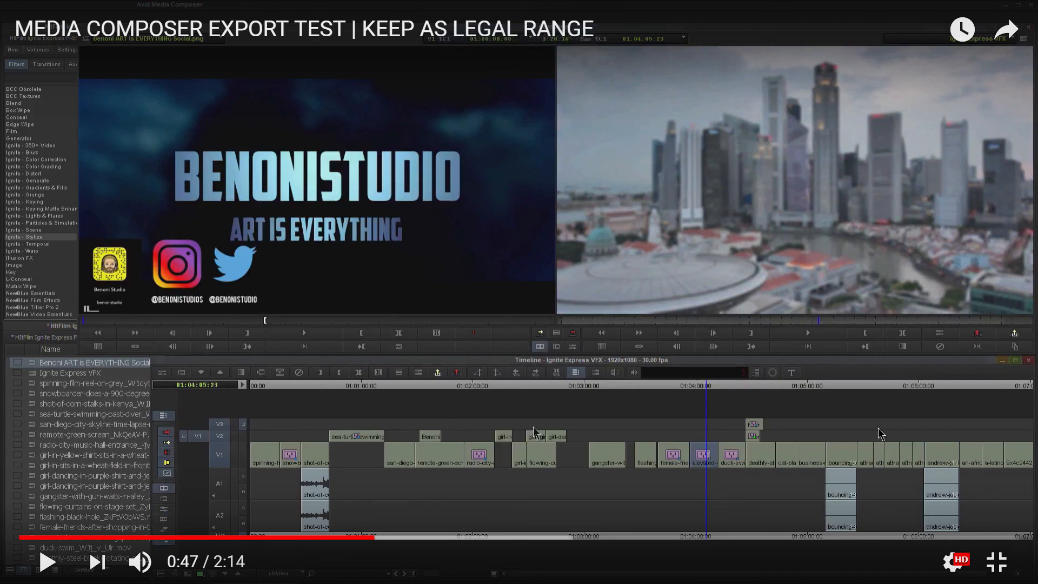
click(996, 561)
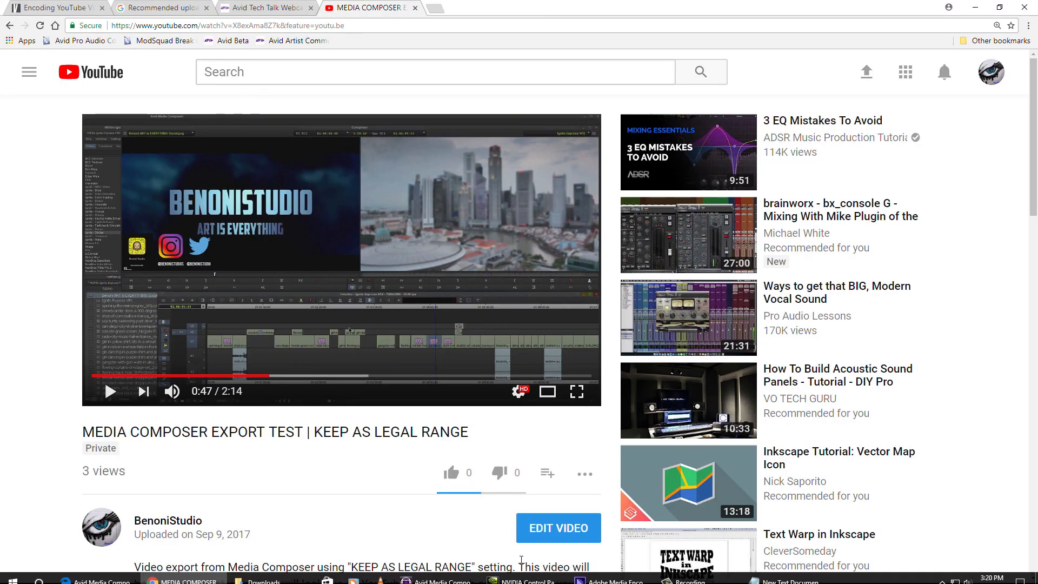
Switch to Media Composer and move the Timeline window up over the lower part of the Composer monitors
click(446, 574)
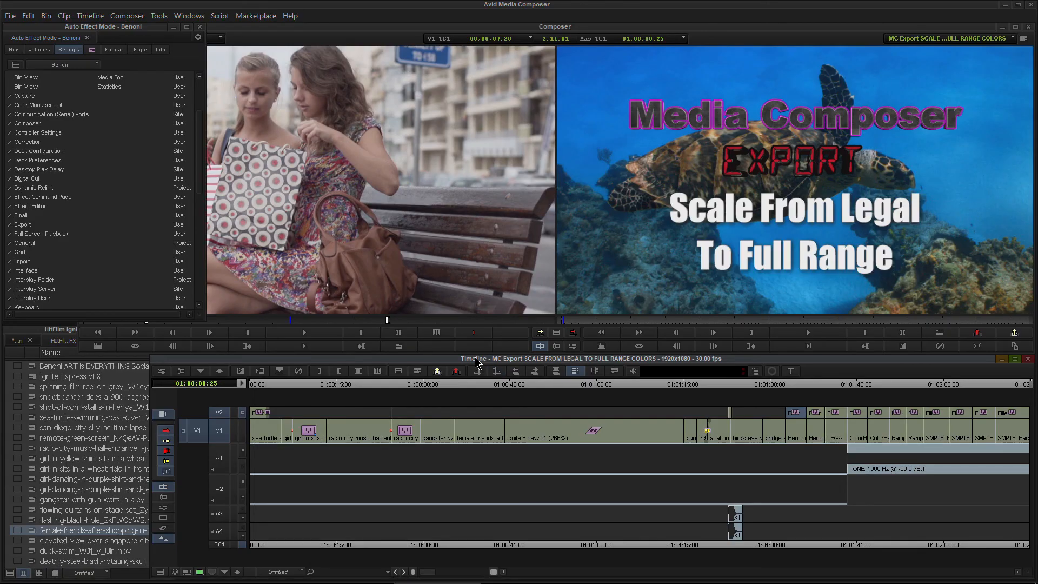
drag(475, 354, 476, 283)
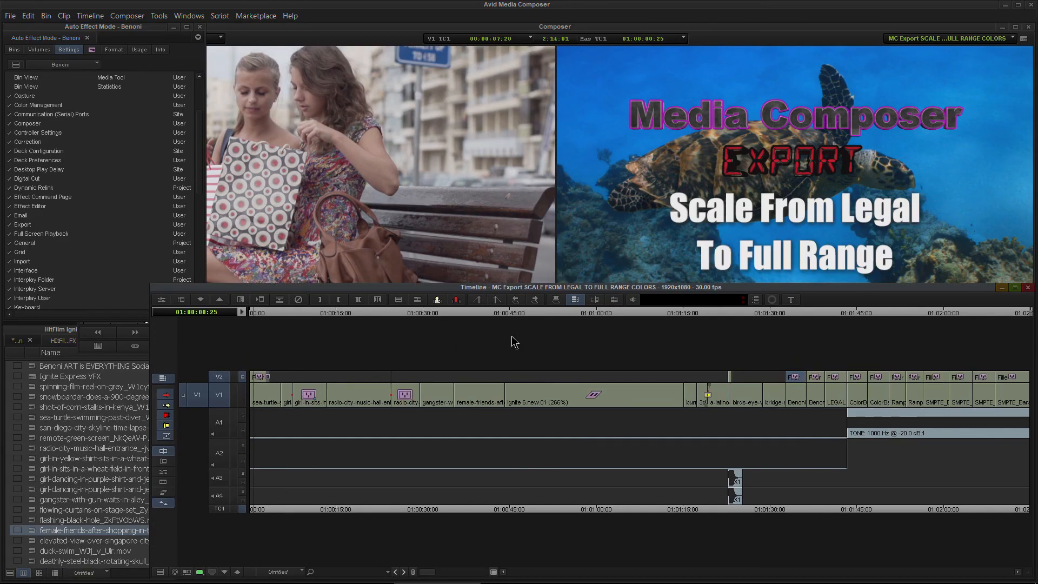
Return to YouTube's Scale From Legal to Full Range test, examine it full screen paused at 1:05, then switch to Media Composer
click(179, 573)
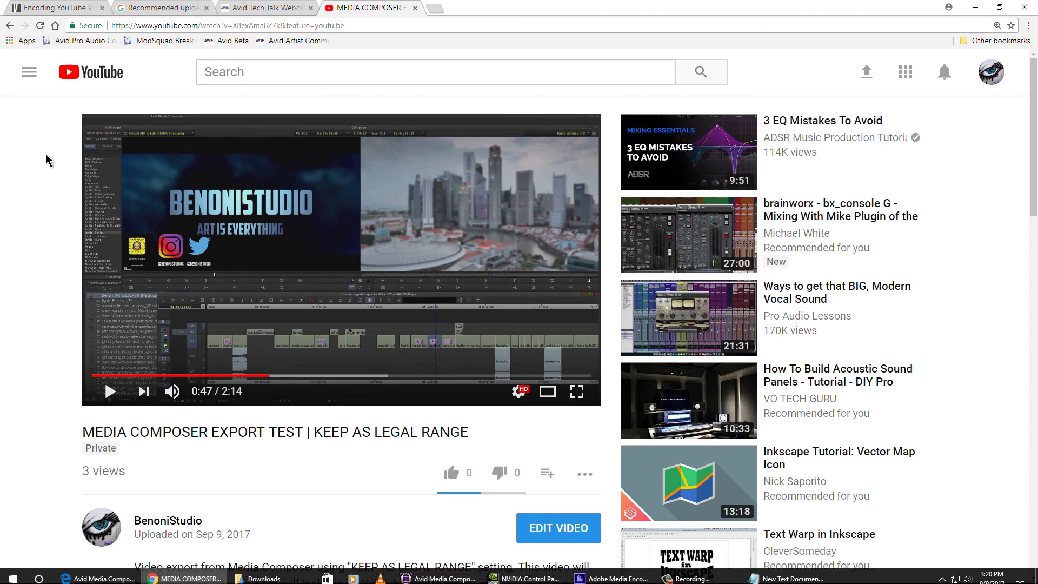
click(10, 26)
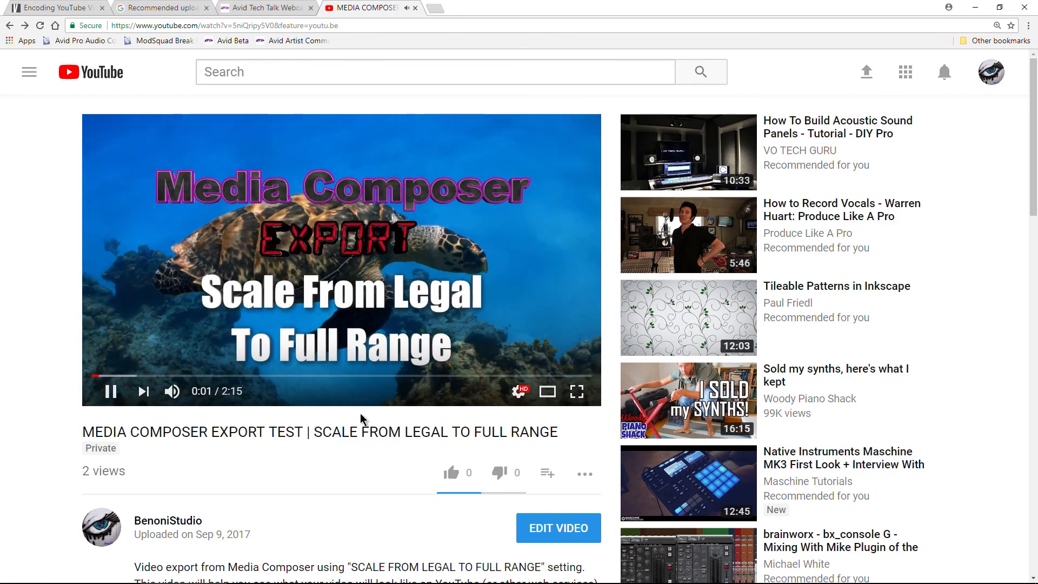
click(328, 378)
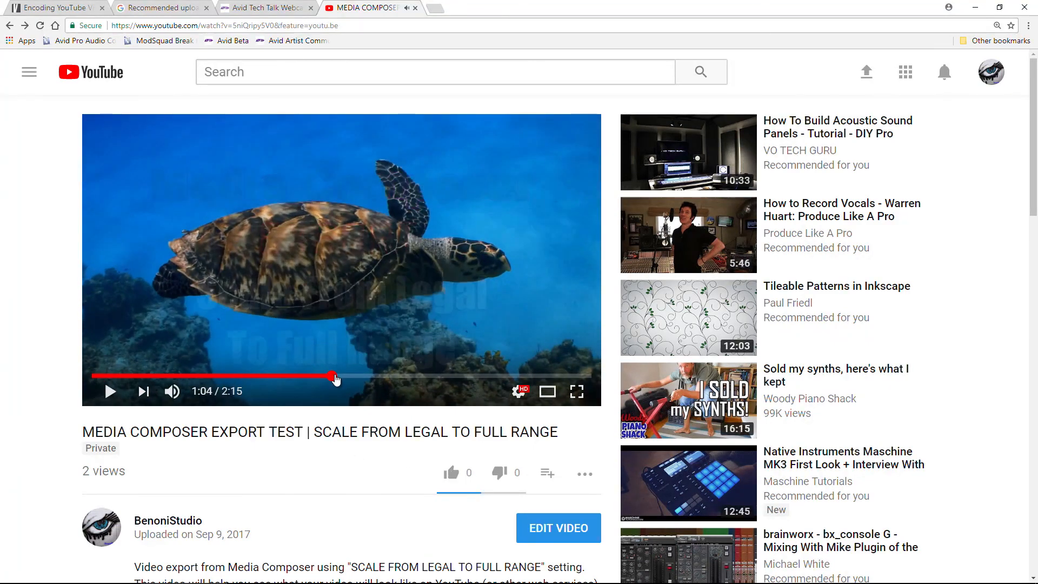
click(110, 391)
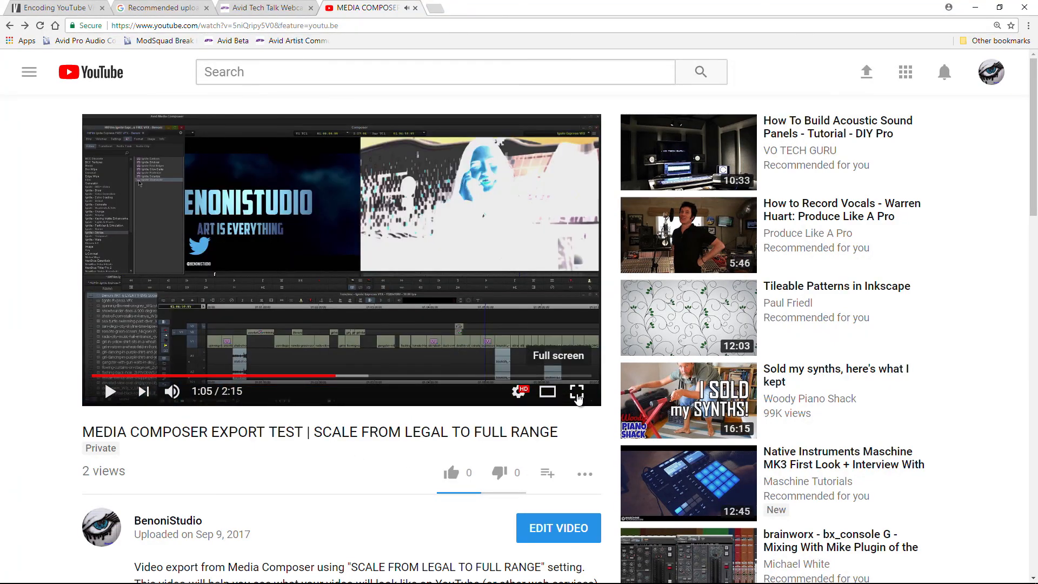
click(577, 391)
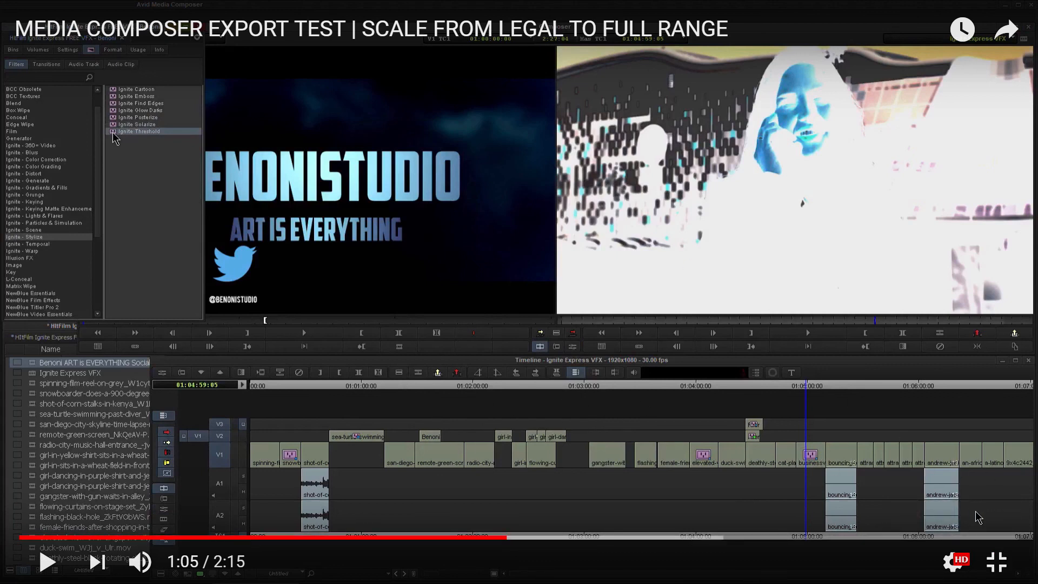
click(998, 563)
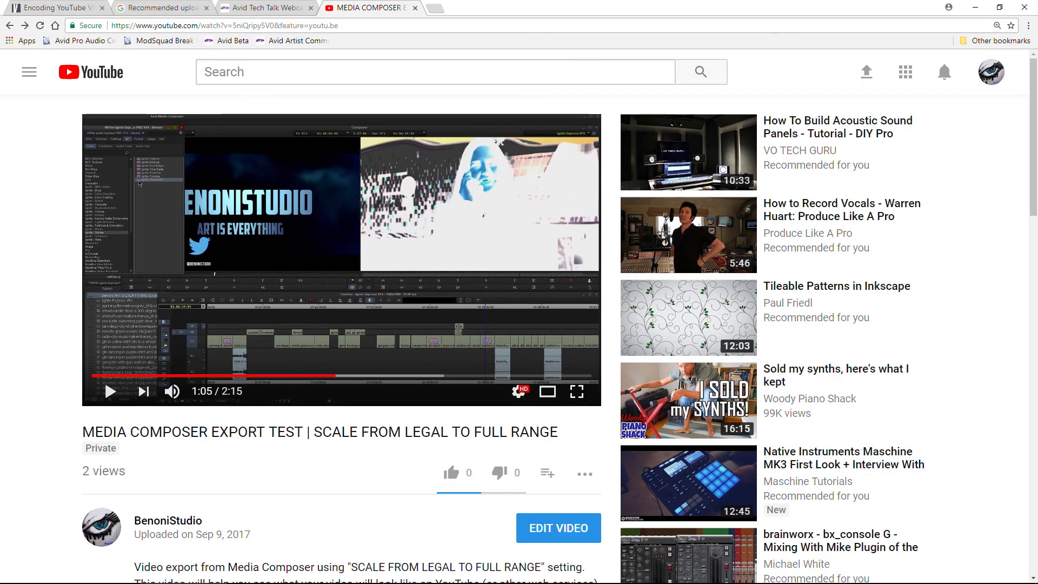
click(454, 575)
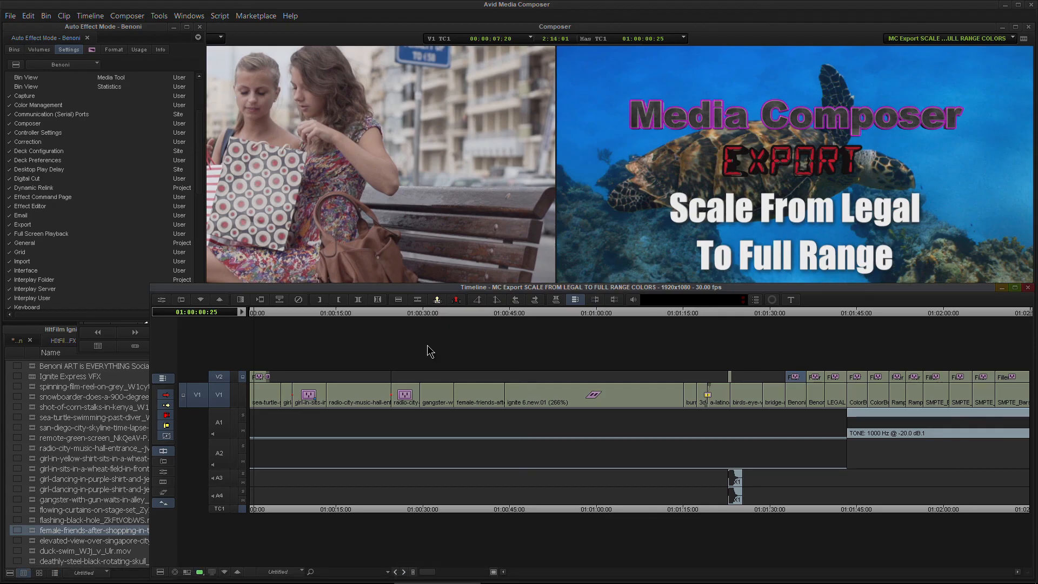
Move the Timeline window back below the Composer monitors, then switch to Adobe Media Encoder and select the Scale From Legal to Full Range clip
drag(443, 285, 442, 322)
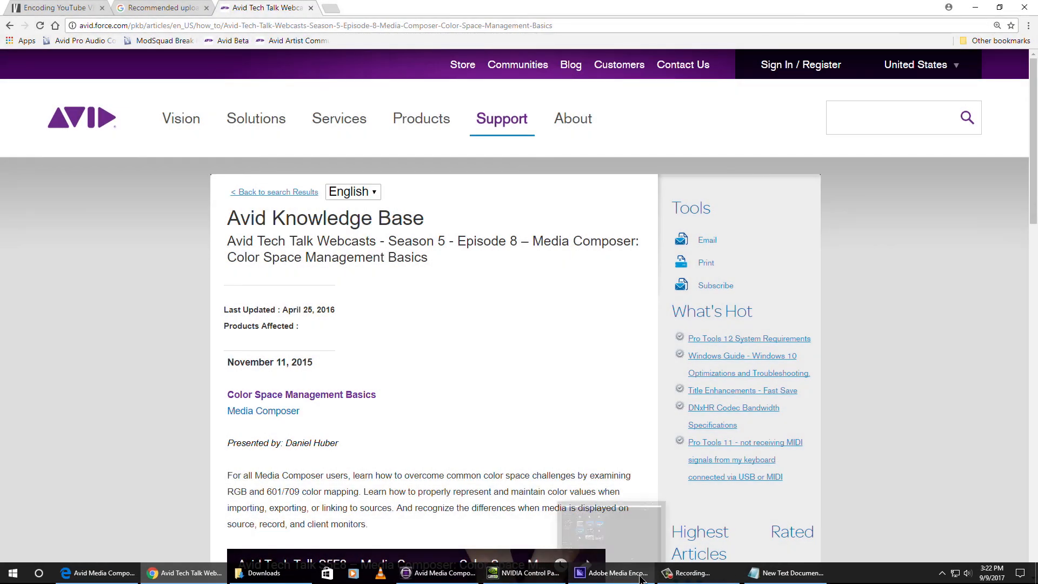
click(637, 576)
click(435, 191)
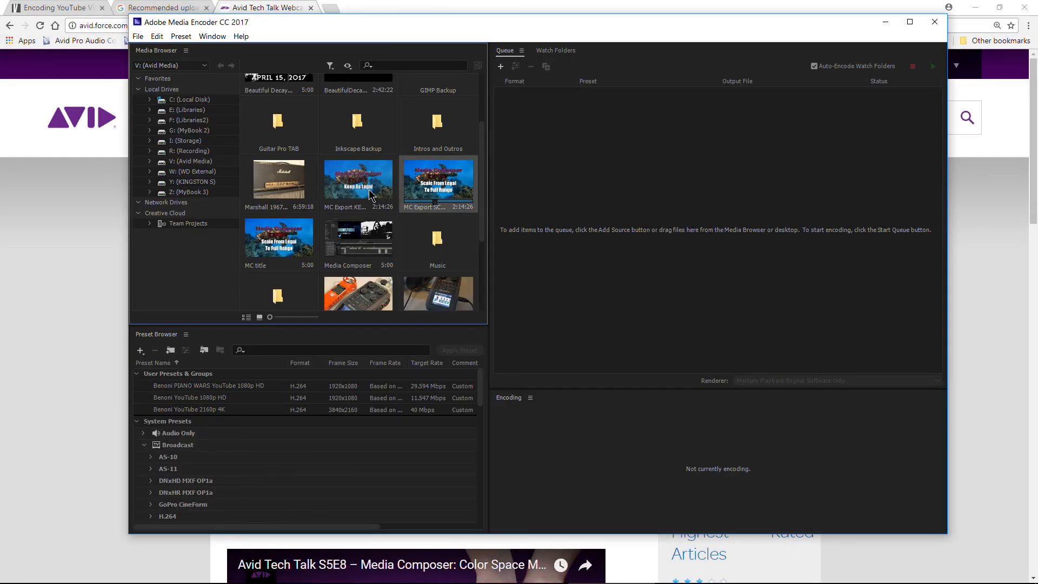
click(369, 188)
click(448, 188)
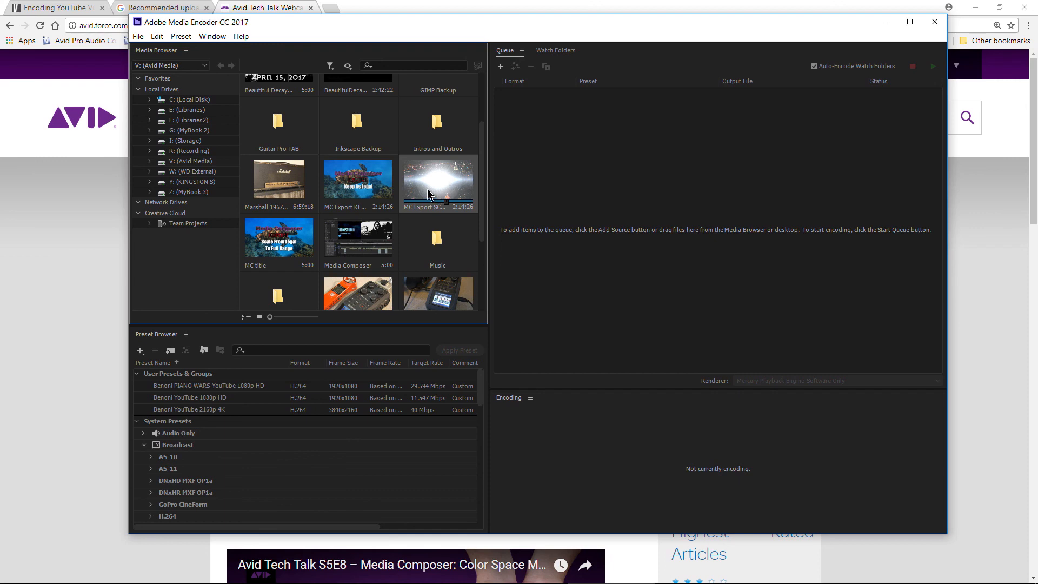
Examine the KEEP AS LEGAL and SCALE FROM LEGAL TO FULL RANGE export files on the Avid Media (V:) drive, then return to Media Encoder
mouse_move(354, 578)
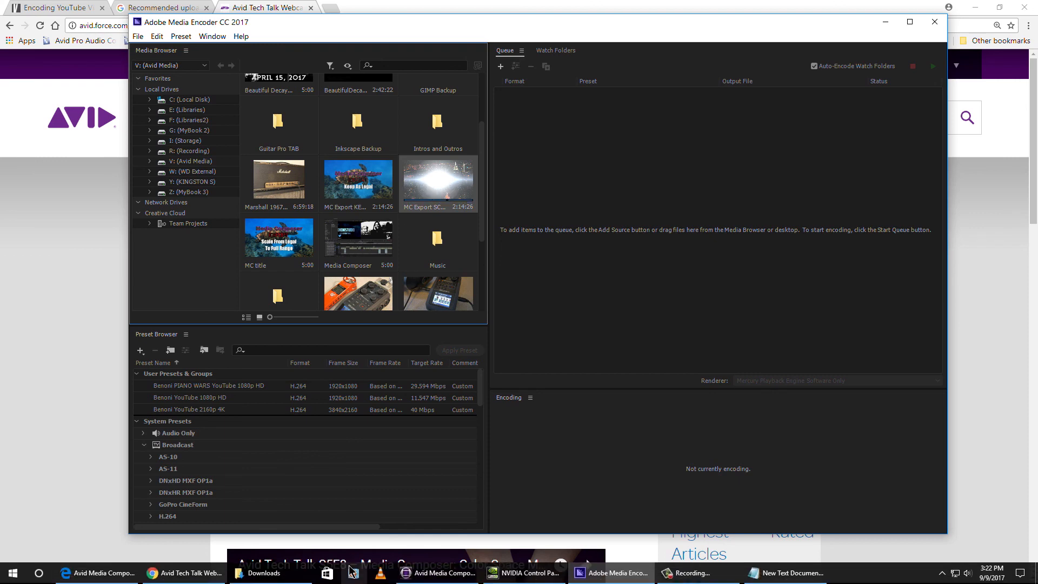
click(261, 575)
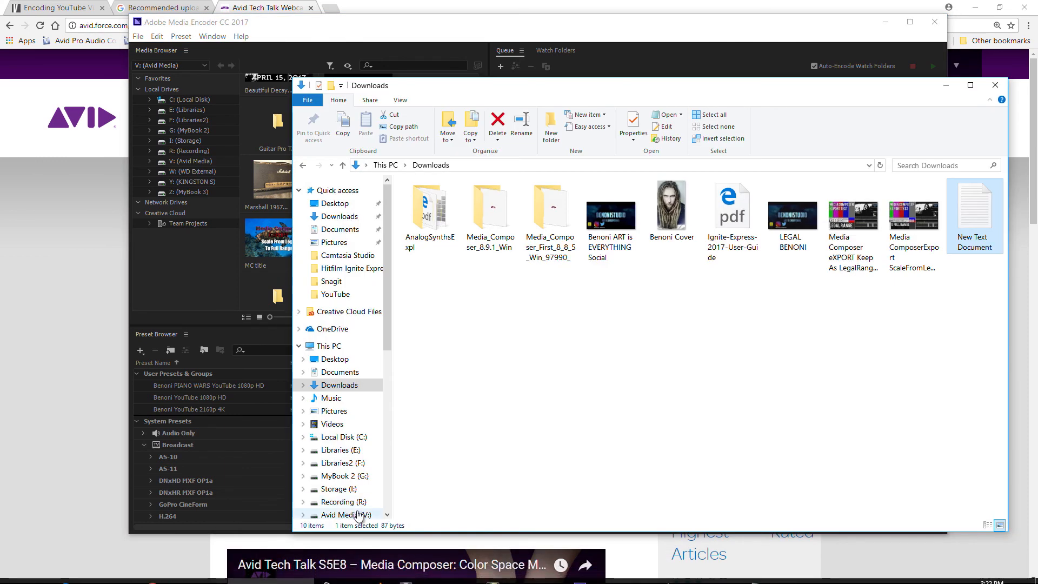
click(354, 514)
click(673, 308)
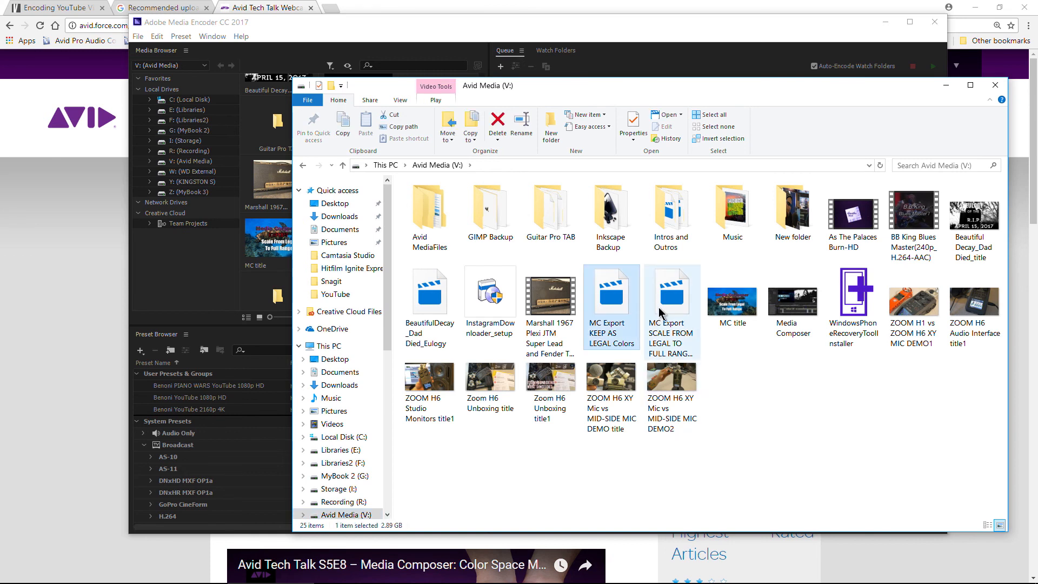
click(622, 308)
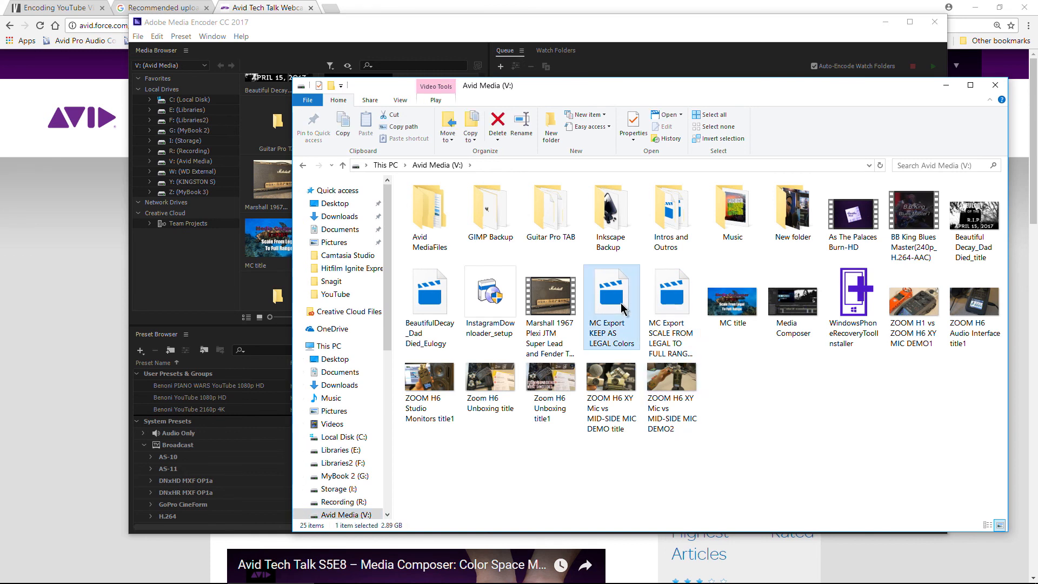
click(670, 307)
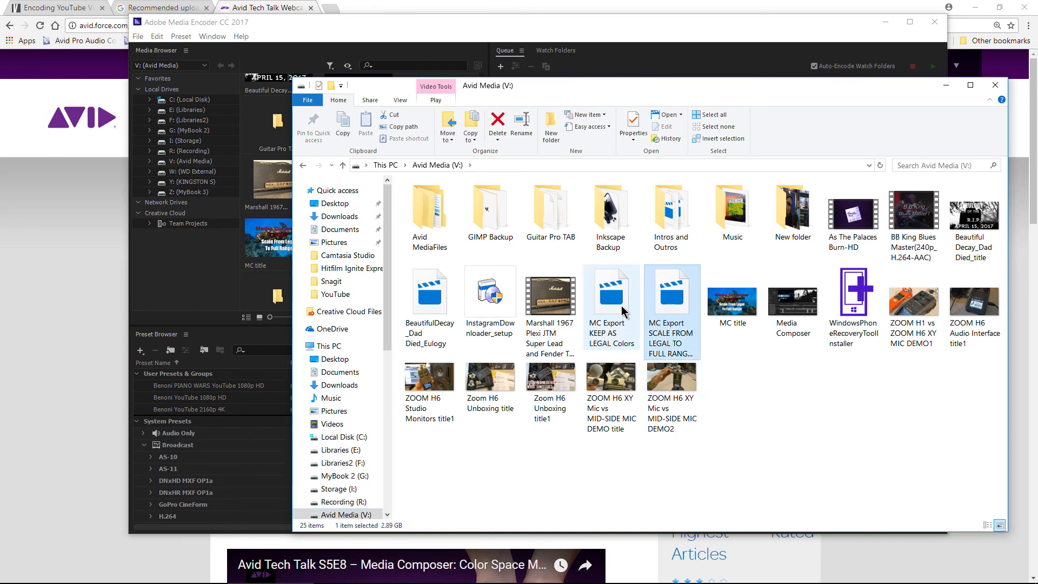
click(944, 89)
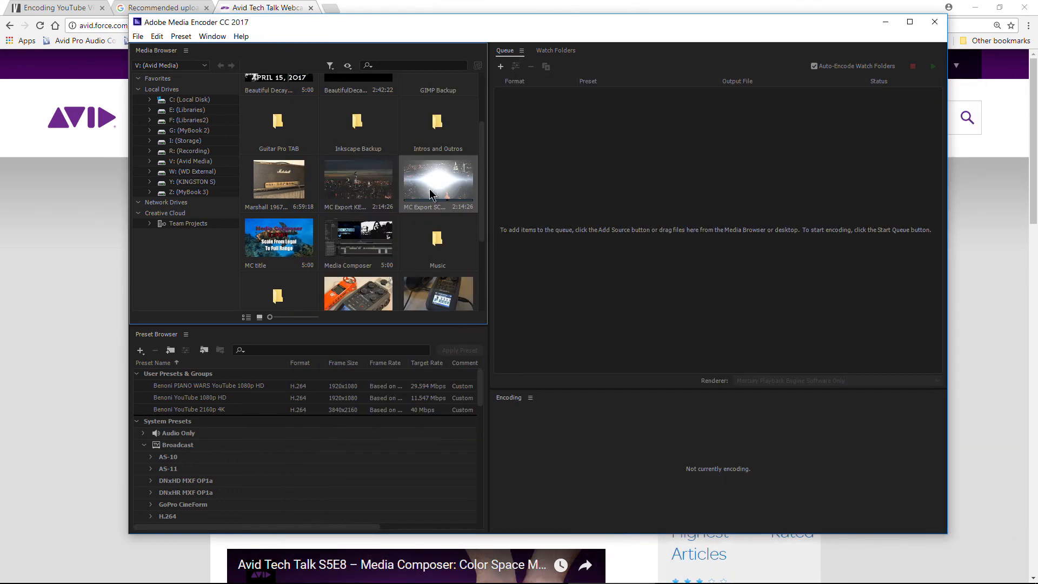
Add the Scale From Legal to Full Range clip to the encoding queue and choose the user-made YouTube 1080p HD preset in its export settings
drag(438, 184, 574, 183)
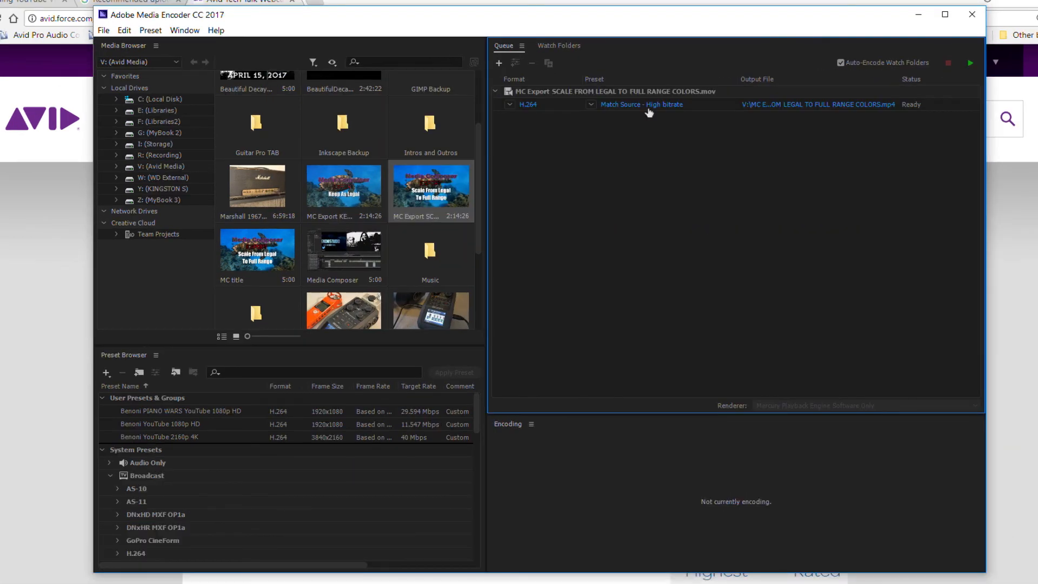
mouse_move(649, 112)
click(648, 109)
click(702, 112)
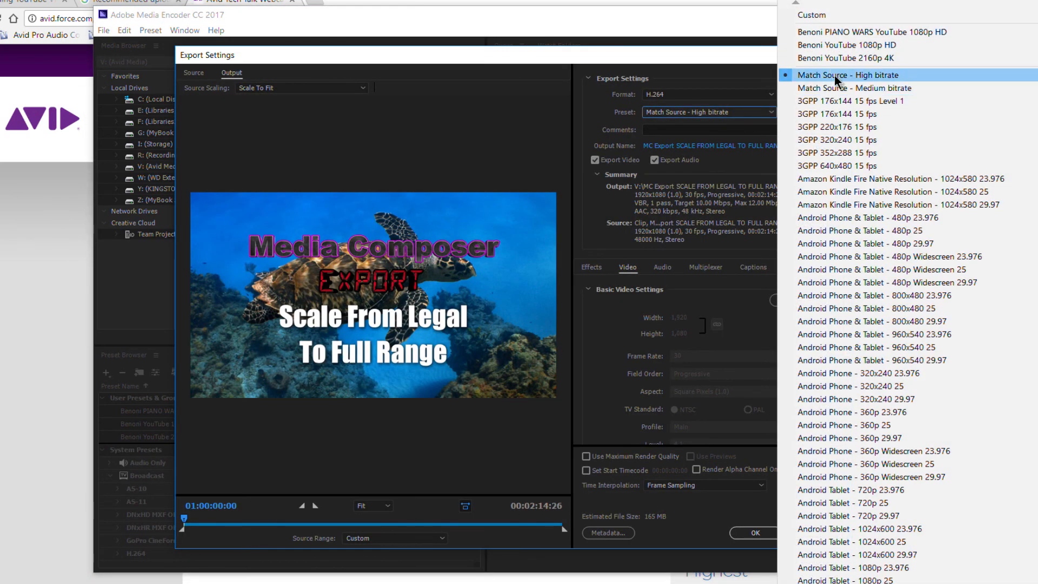
click(846, 45)
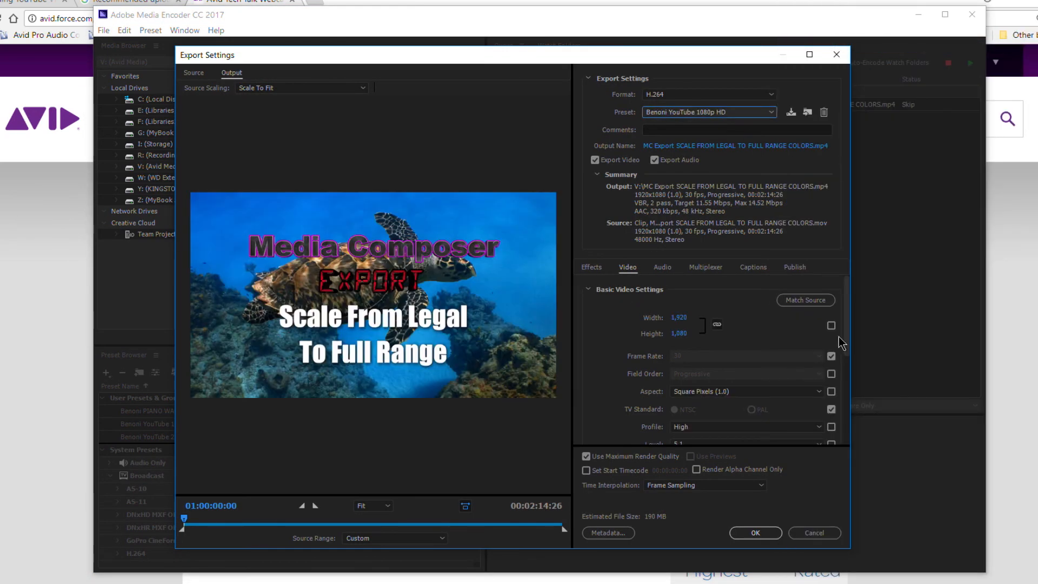
Set the export's target bitrate to 15 Mbps and its maximum bitrate to 20 Mbps
drag(847, 298, 848, 348)
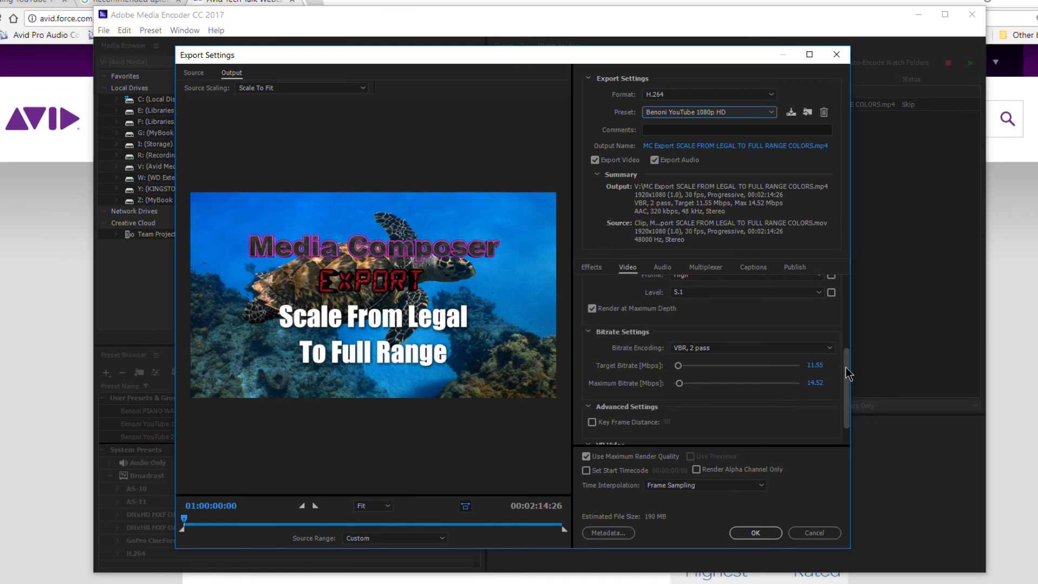
click(817, 365)
key(Return)
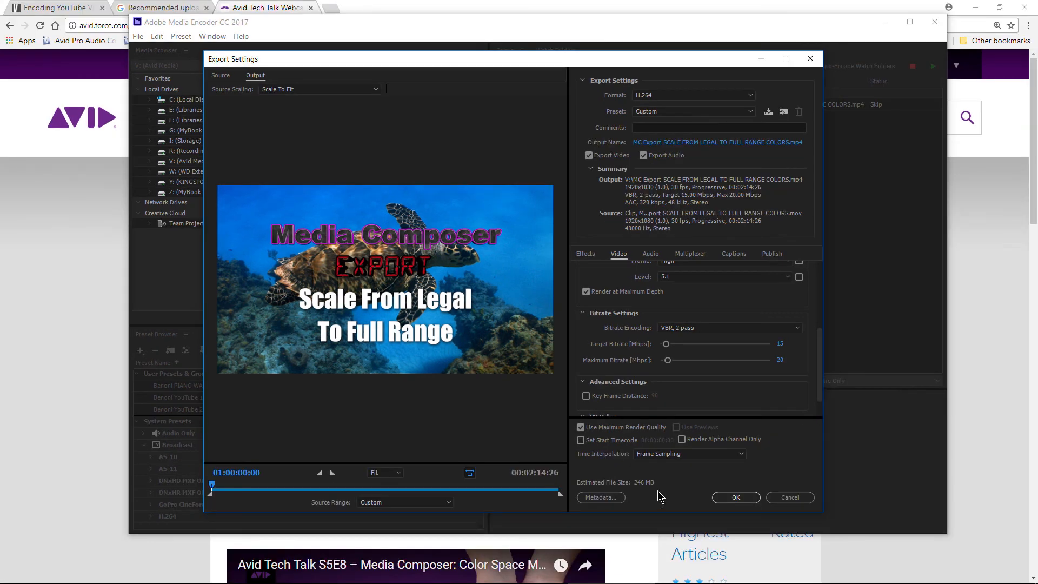
Examine the two encoded MC Export files on the Recording (R:) drive in a new File Explorer window, then close that window
right_click(270, 573)
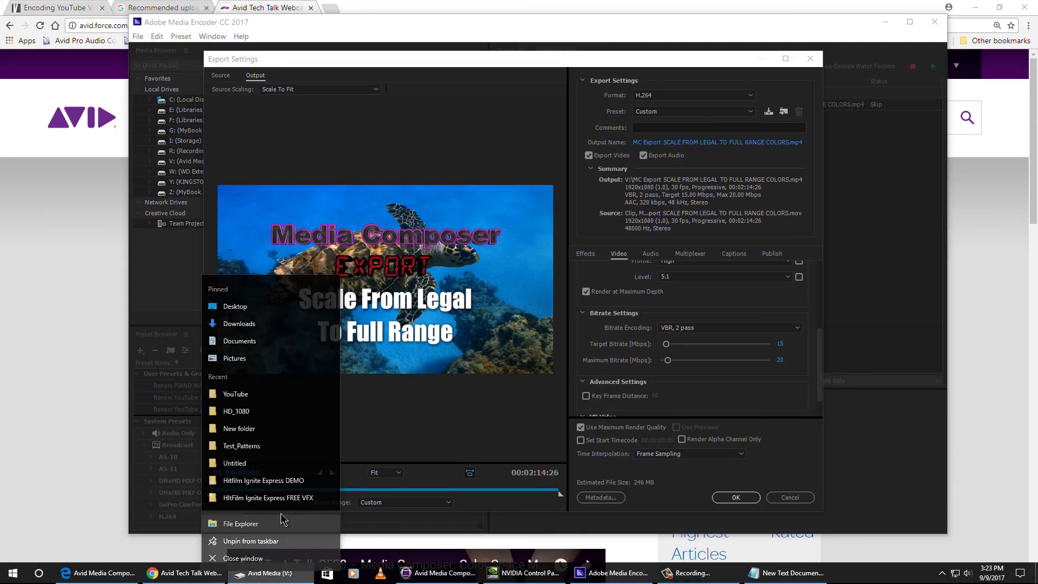
click(283, 514)
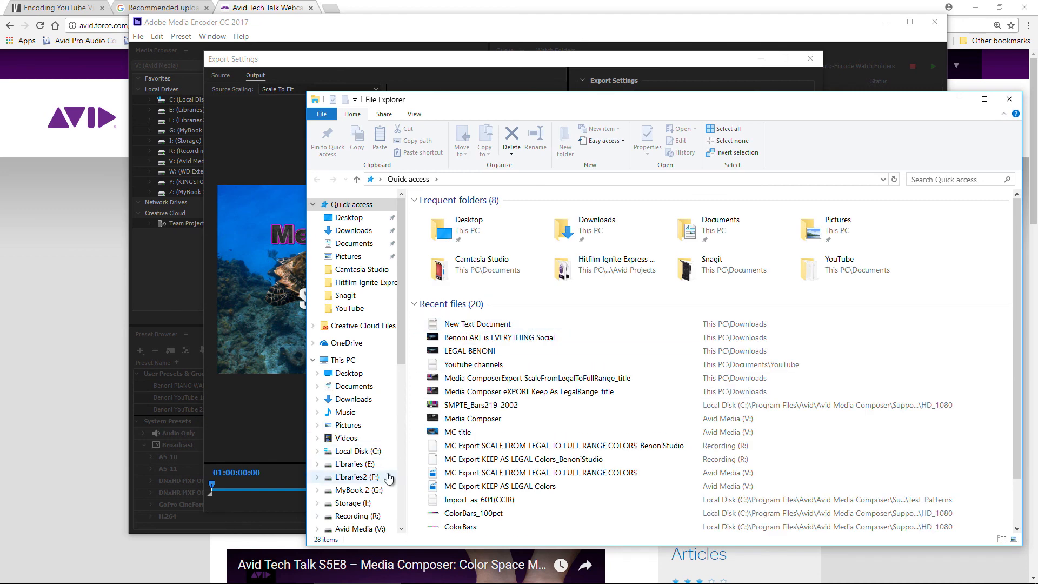
click(365, 514)
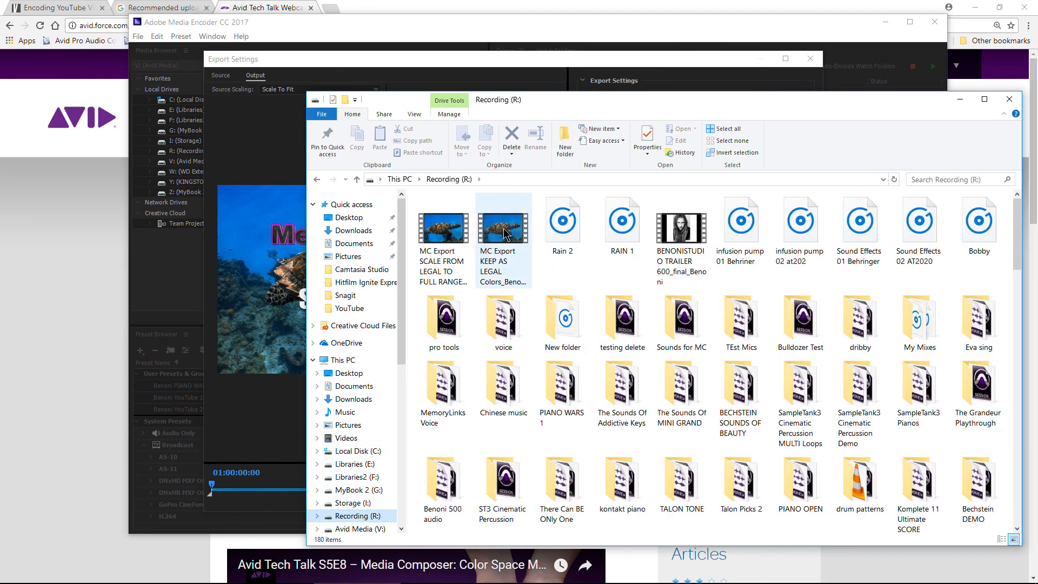
mouse_move(504, 233)
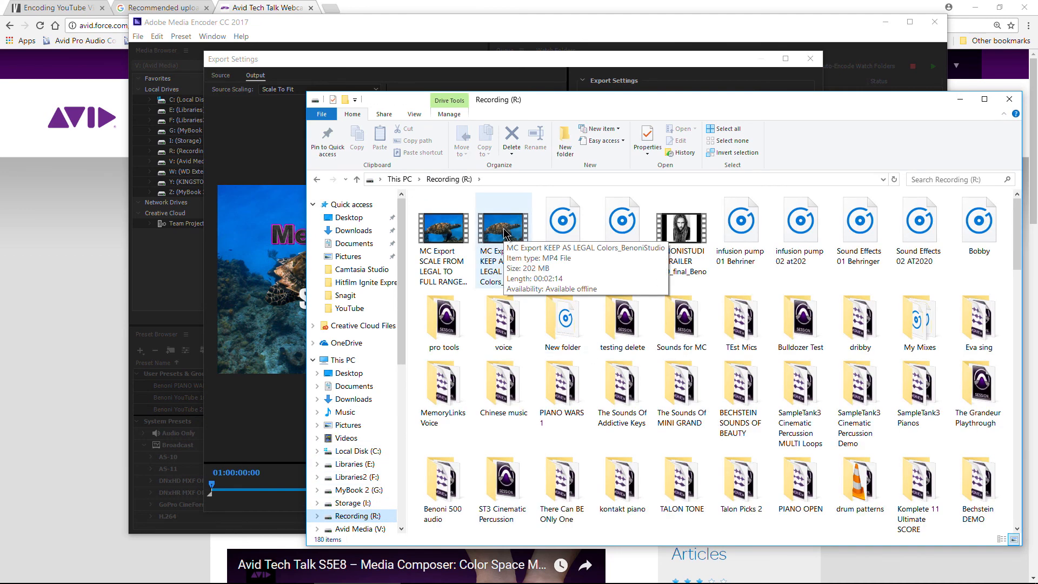
mouse_move(442, 236)
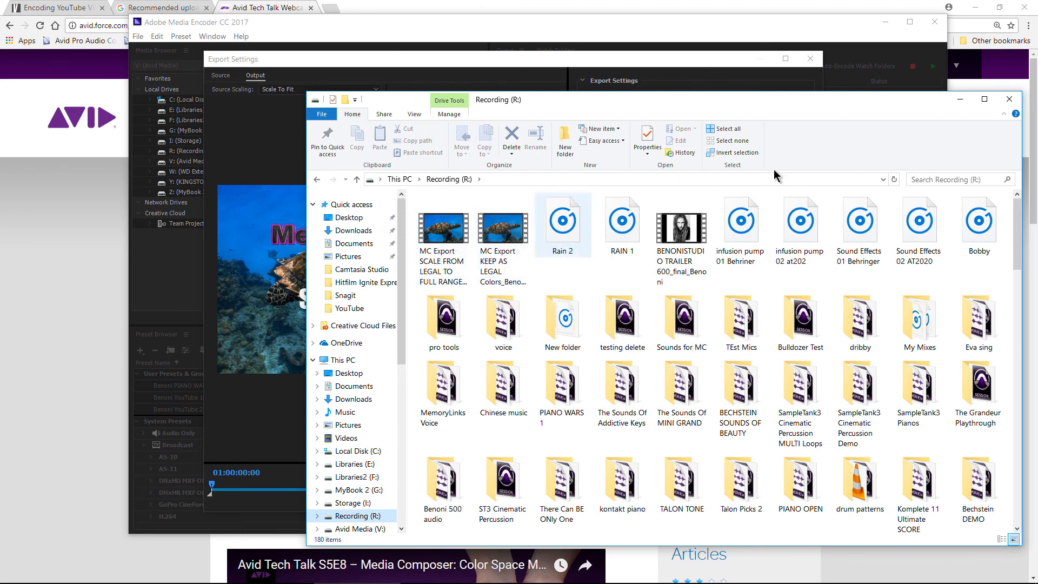
click(1009, 99)
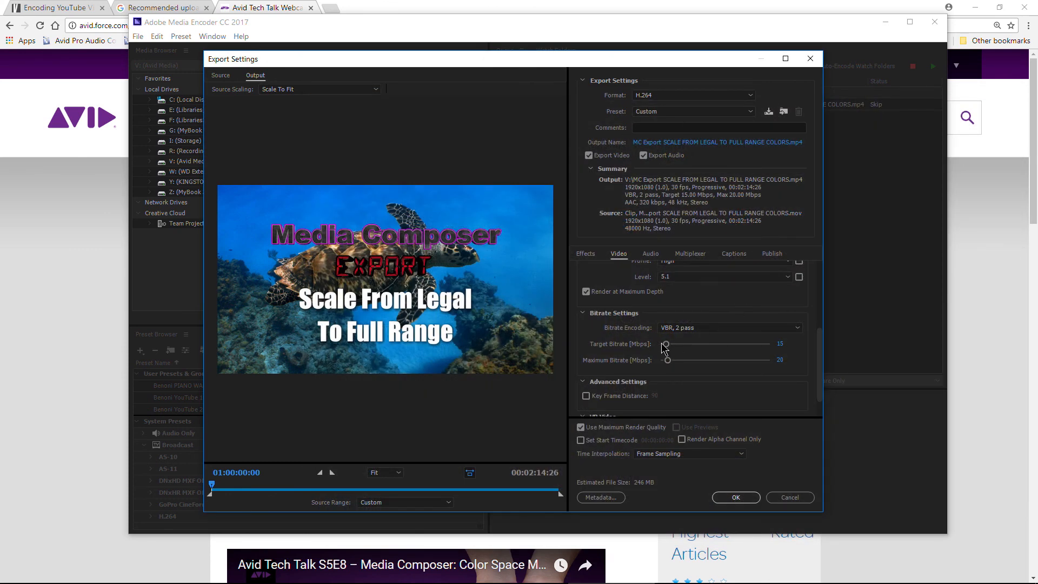
Read YouTube's recommended upload encoding settings in Chrome, then return to Media Encoder and review the export's video settings
click(163, 11)
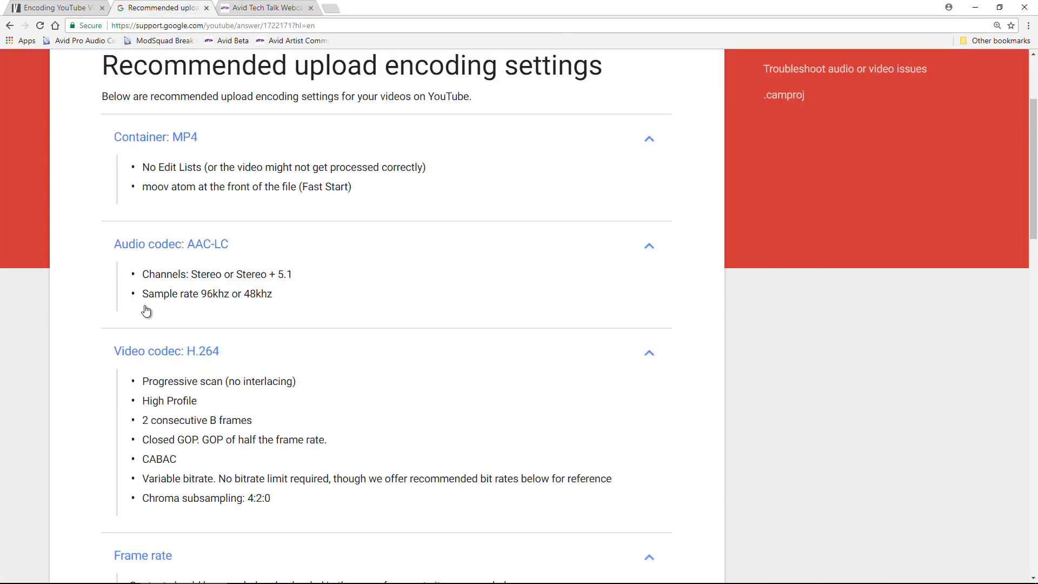
scroll(278, 355, down, 3)
scroll(319, 356, up, 5)
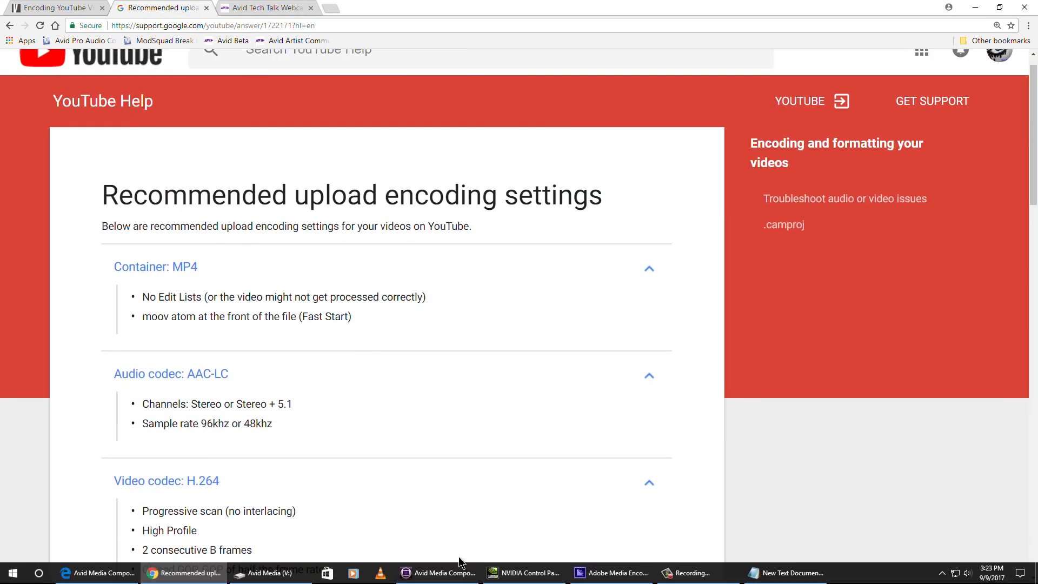
click(614, 580)
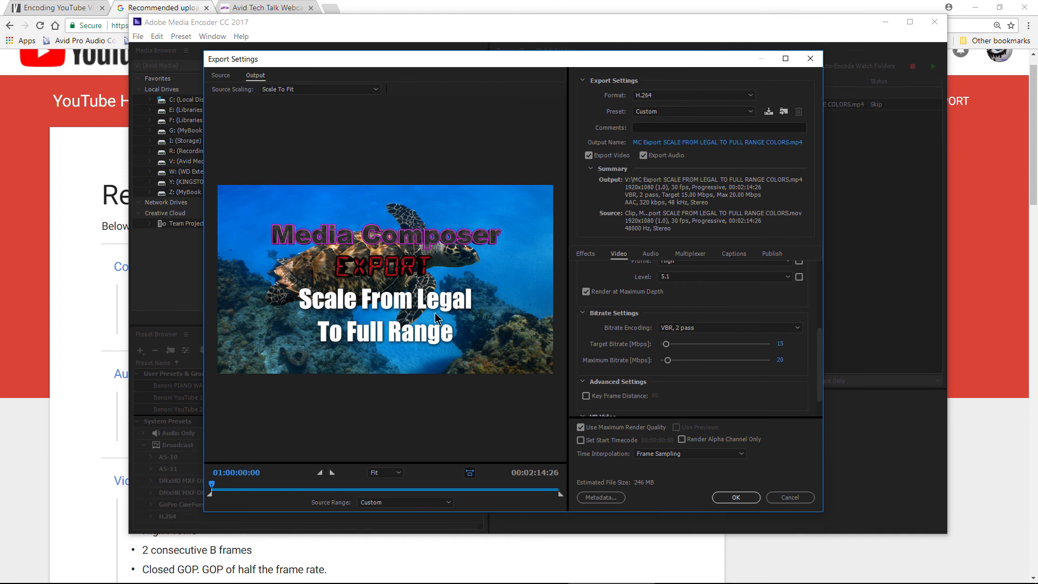
scroll(821, 357, up, 5)
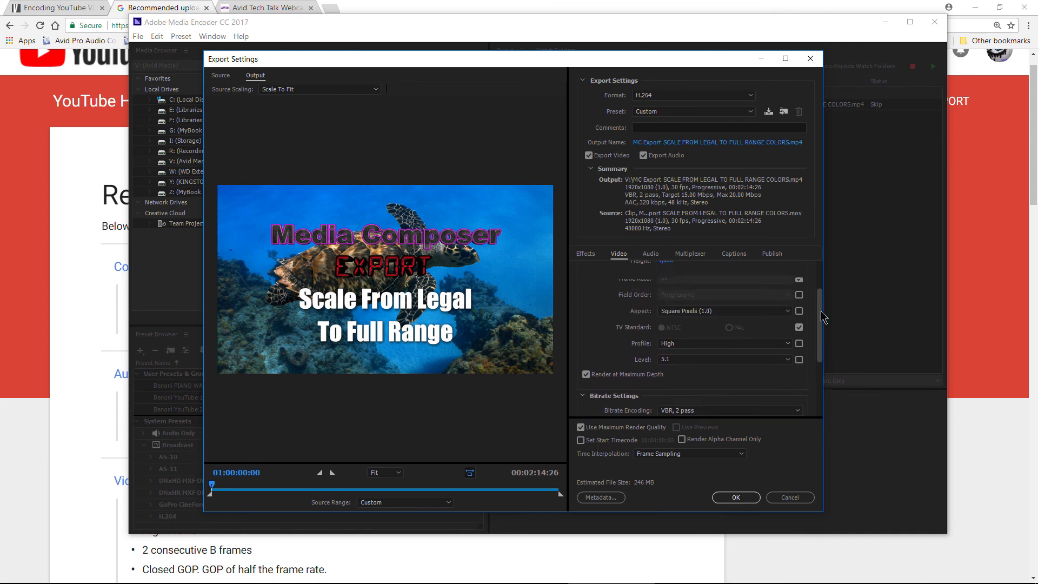
scroll(821, 297, up, 2)
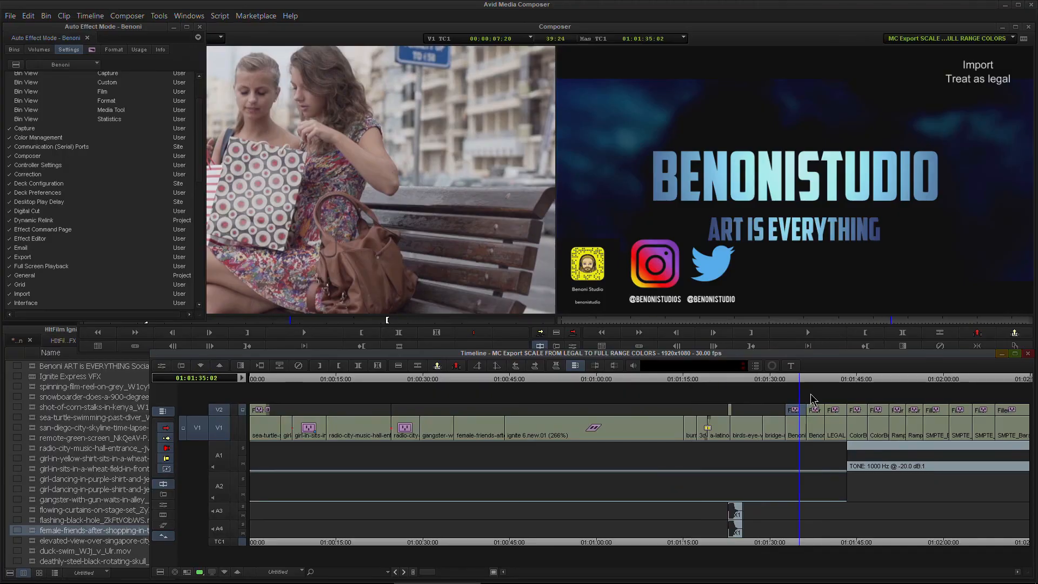
In Media Composer, park the playhead on the 601 CCIR bars at 01:01:44:15 and compare them under two Display Color Space options
drag(811, 398, 855, 398)
right_click(655, 136)
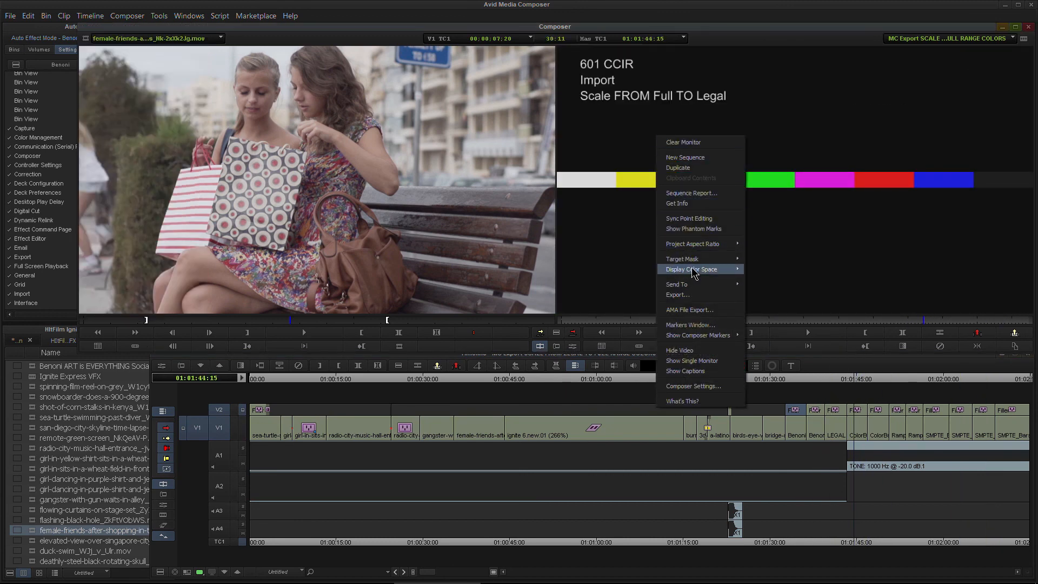
mouse_move(694, 270)
click(765, 293)
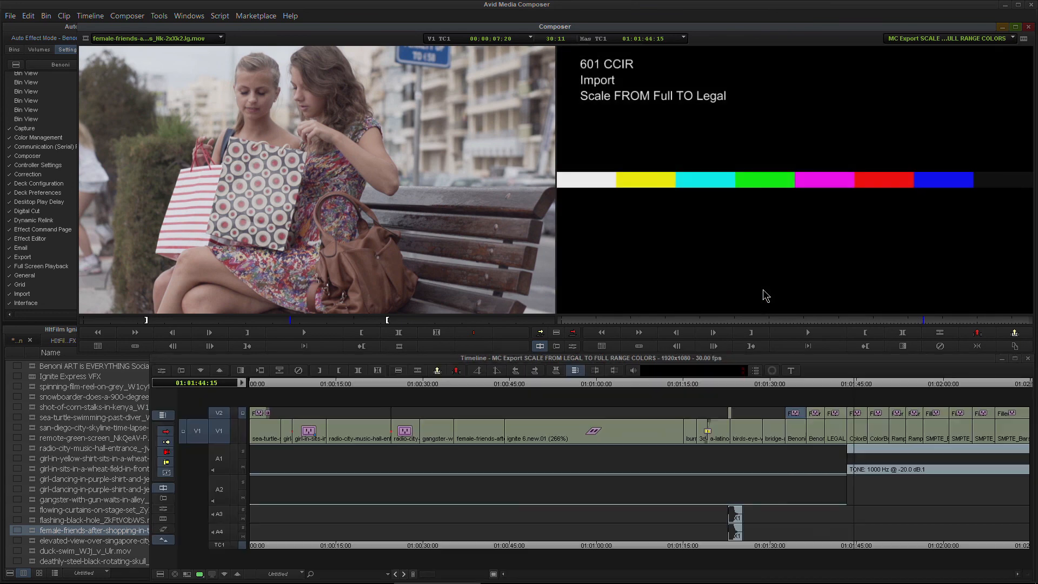
right_click(852, 212)
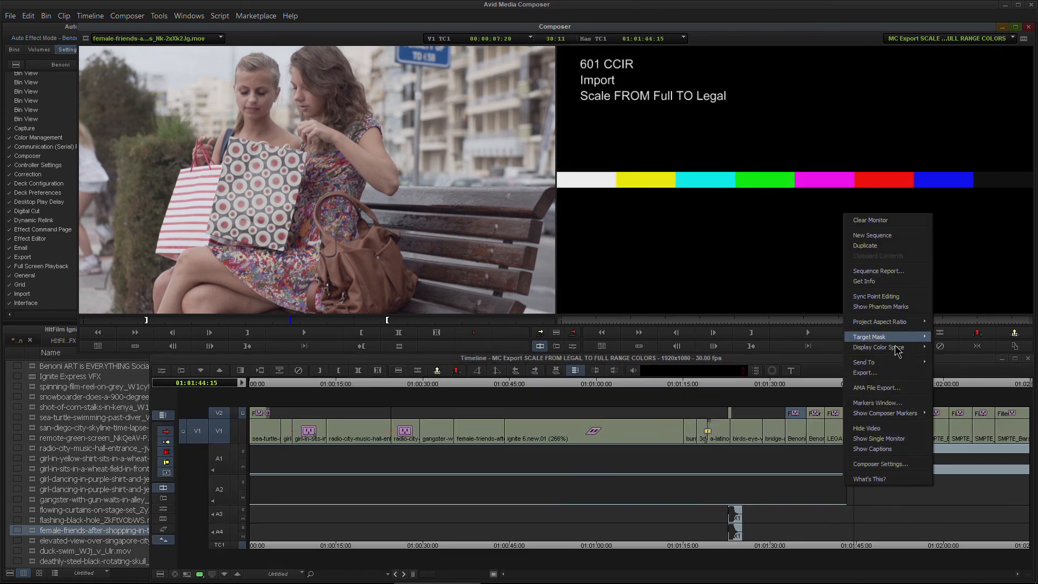
mouse_move(897, 351)
click(950, 359)
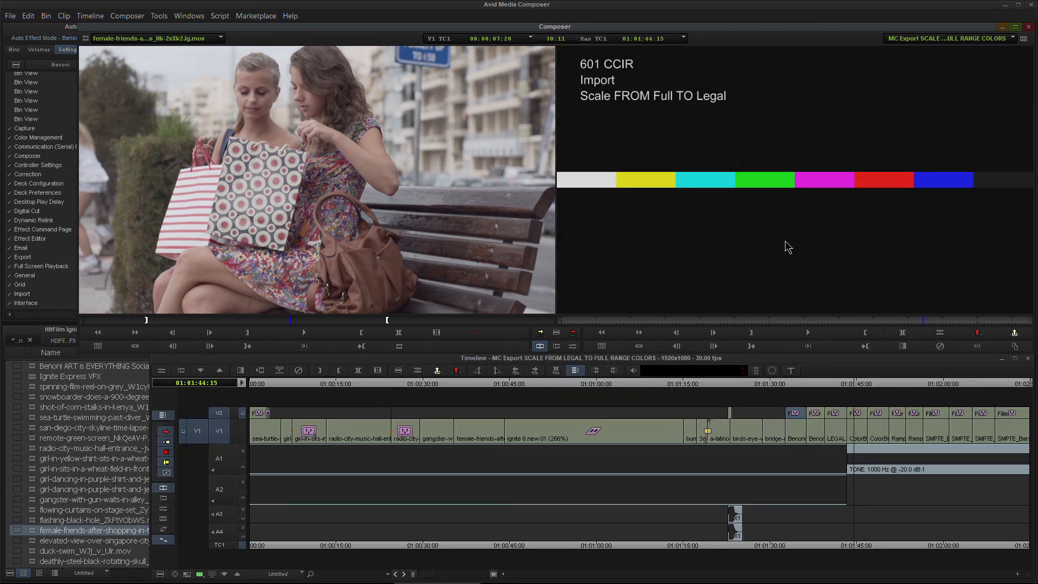
Check the color levels in the Export settings without changes, then park on the Do Not Modify Treat As Legal bars at 01:01:47:24
double_click(21, 258)
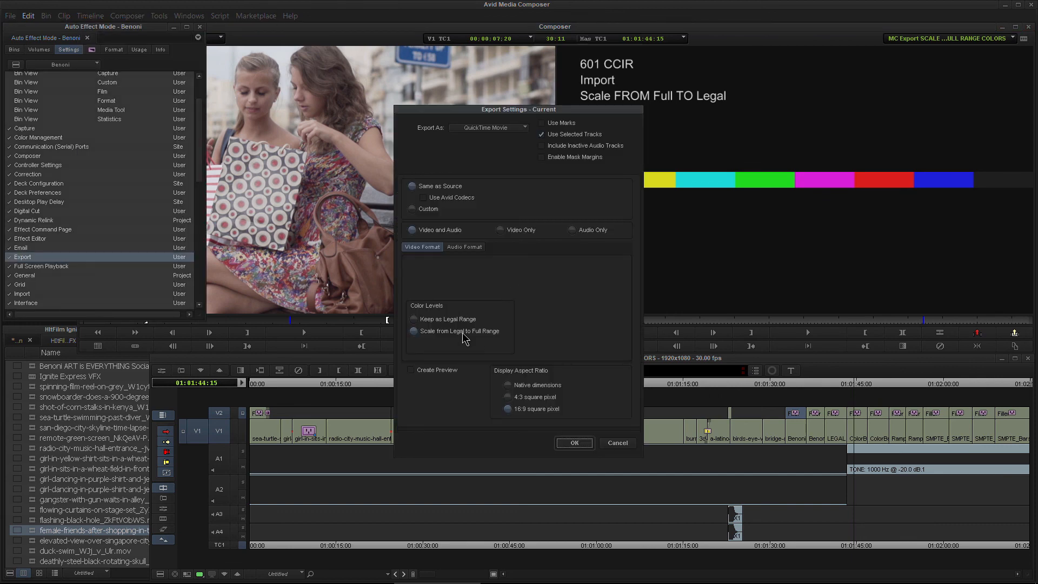
click(610, 443)
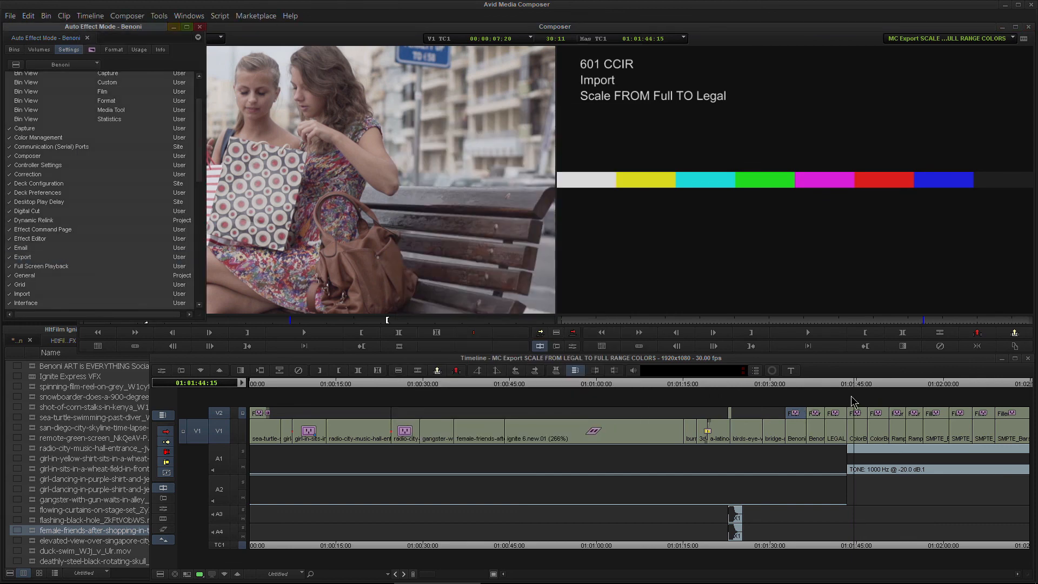
mouse_move(859, 384)
mouse_down()
mouse_move(908, 378)
mouse_move(875, 390)
mouse_up()
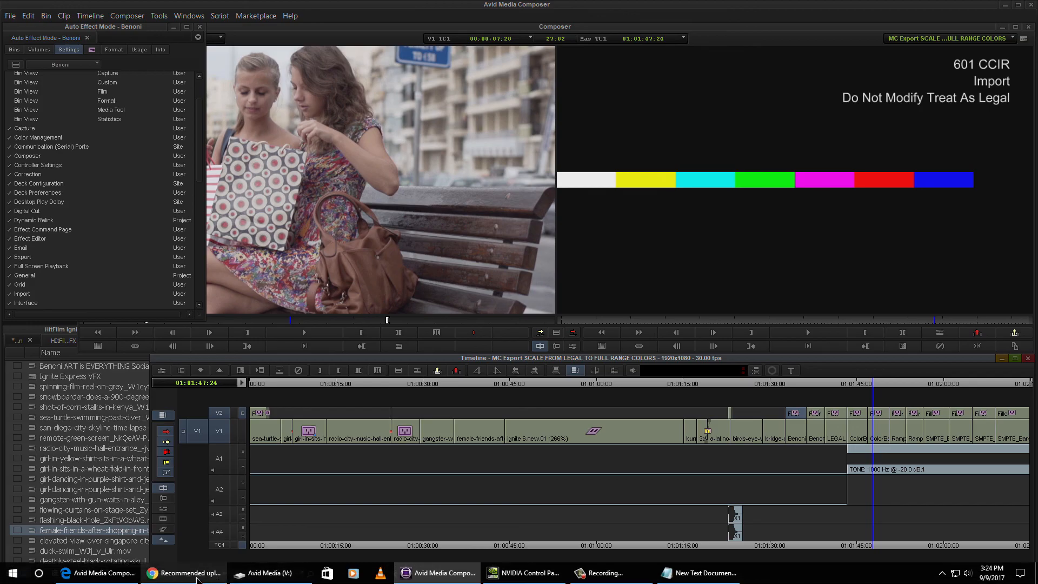
Switch to Chrome and play the Avid Tech Talk webcast on color space management basics from the Avid Knowledge Base article
click(183, 573)
click(267, 8)
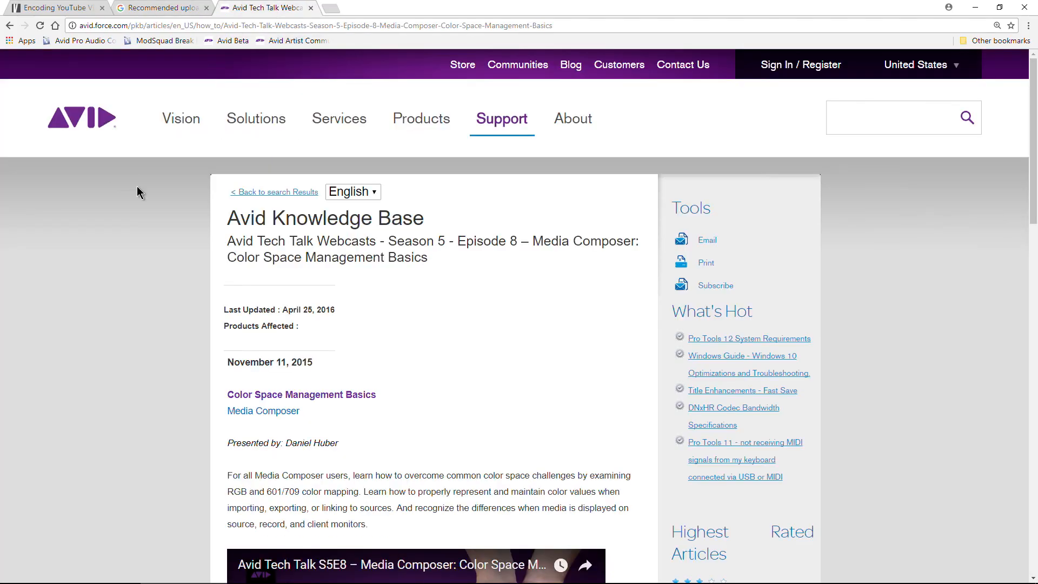
scroll(118, 317, down, 6)
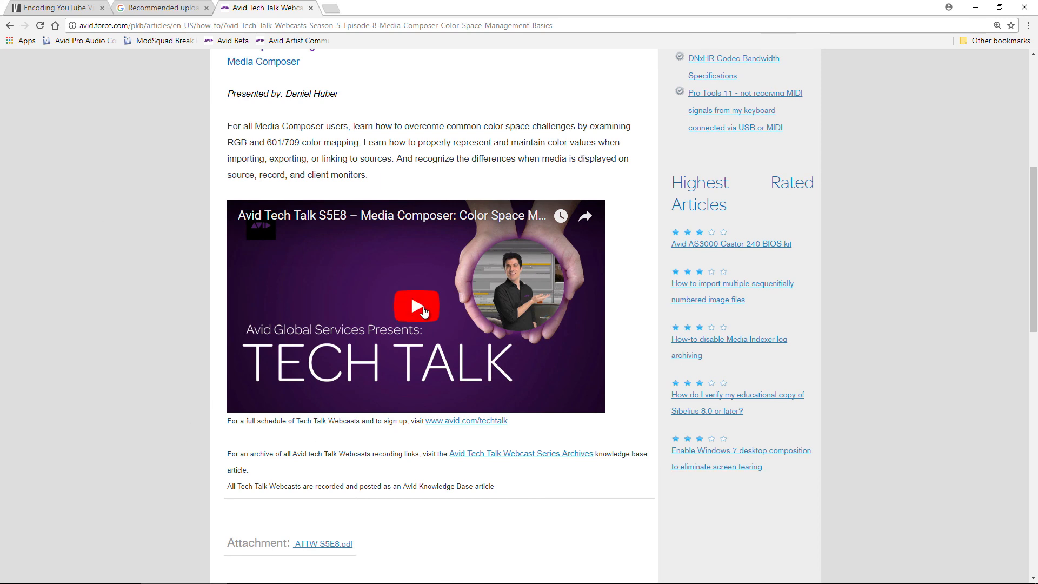
click(423, 307)
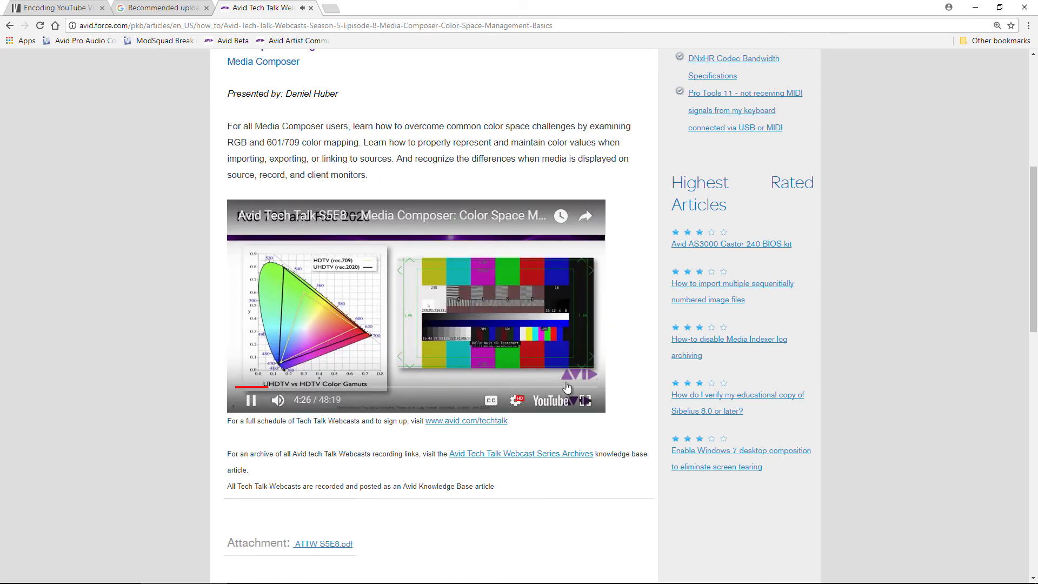
Skim the webcast full screen at a lower volume, jumping to about 10:17, 15:52 and 26:00, and pause it back on the article page
click(585, 400)
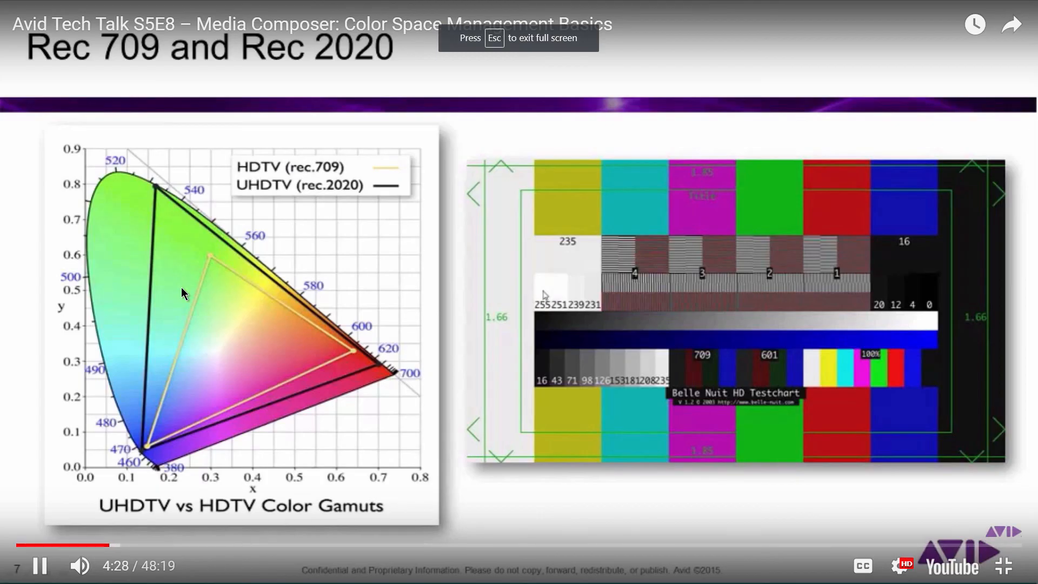
mouse_move(82, 566)
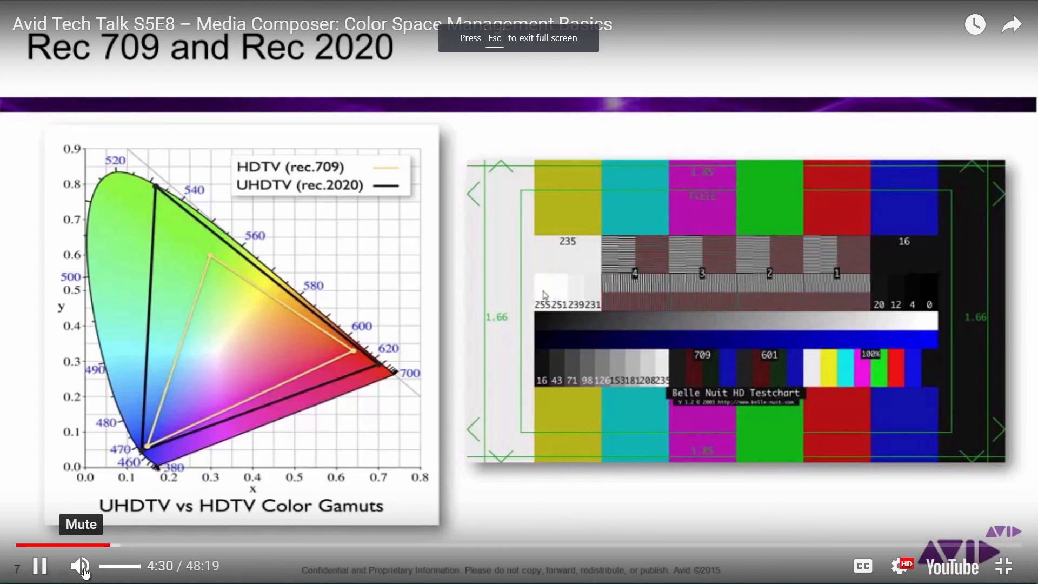
click(115, 566)
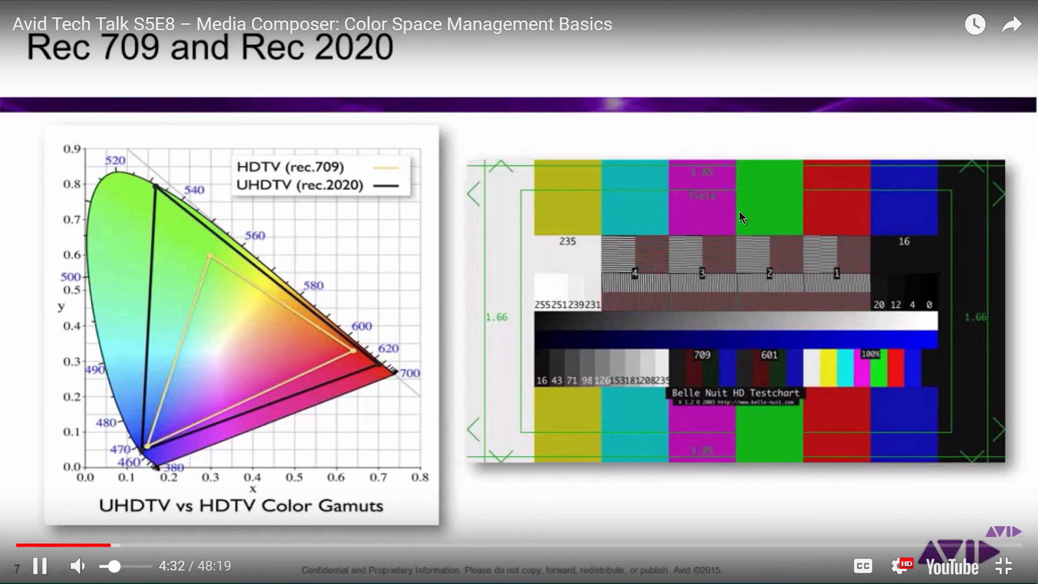
click(229, 545)
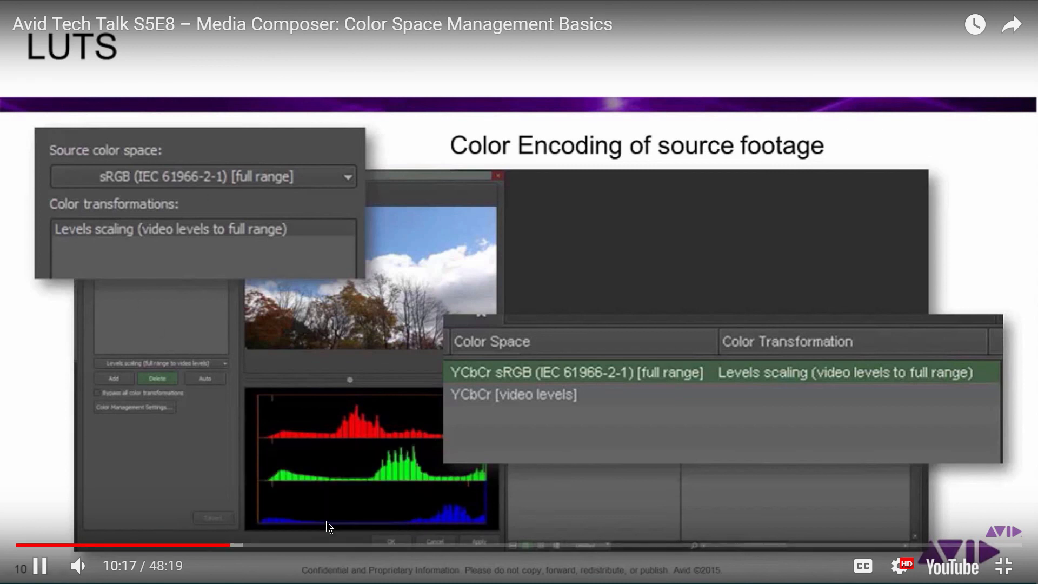
click(348, 544)
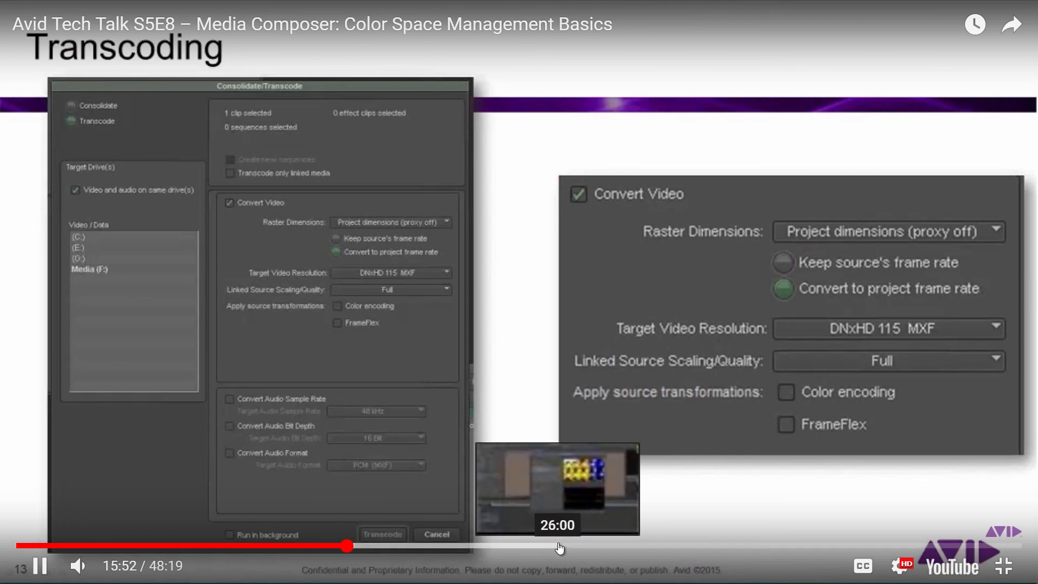
click(558, 545)
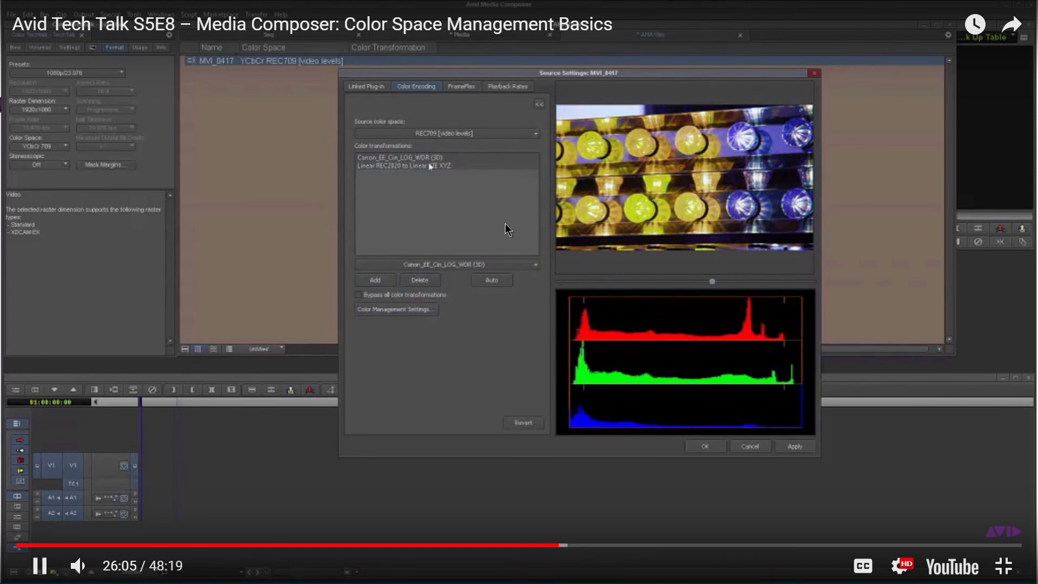
click(1003, 566)
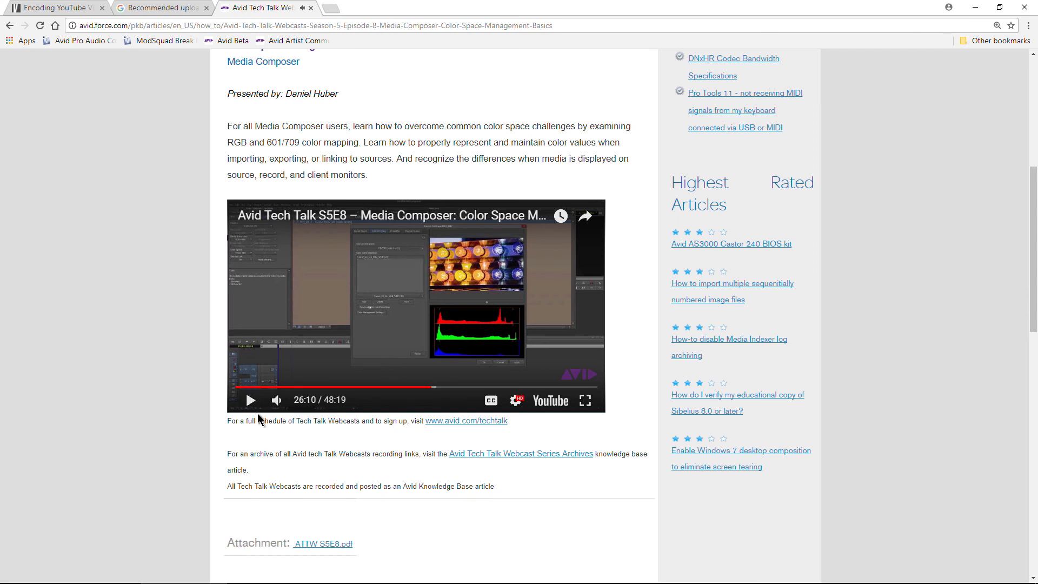
Switch to Media Composer and scrub the sequence, parking the playhead at 01:00:34:28 on the gangster clip
click(471, 577)
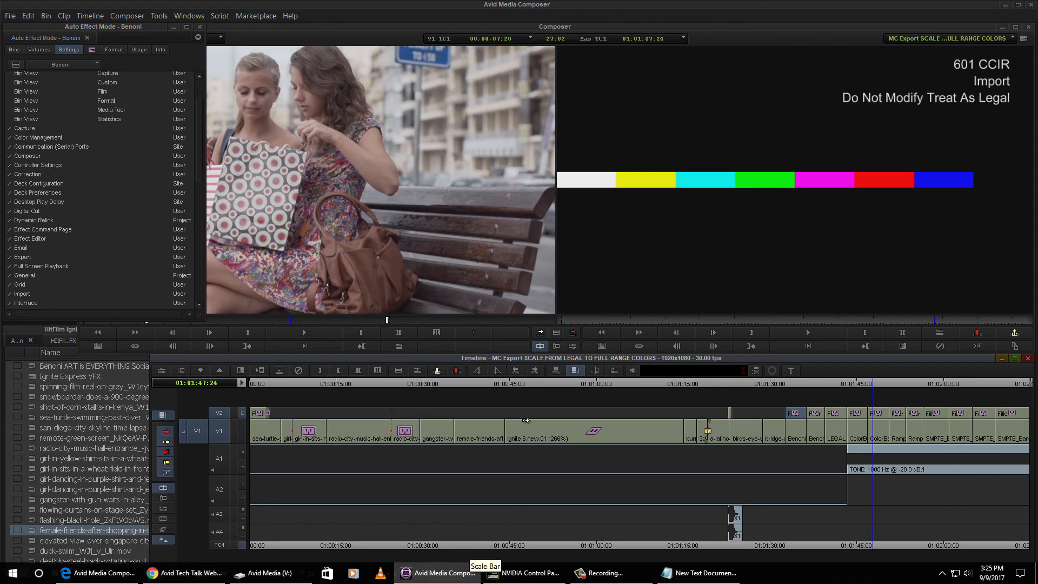
drag(562, 385, 366, 402)
drag(311, 419, 456, 421)
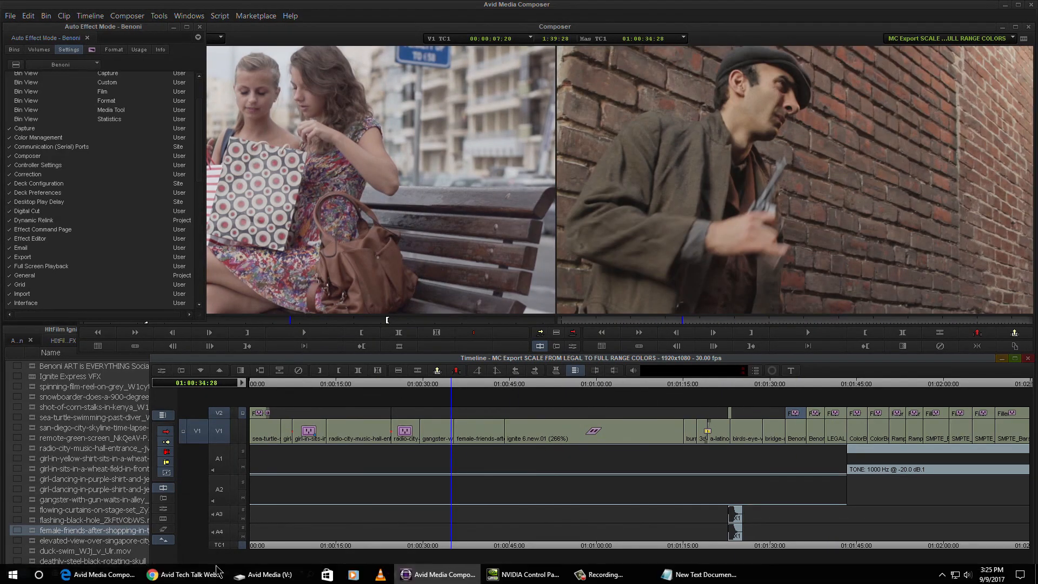
Return to Chrome, replay the webcast from the beginning, read the article's heading and description, and pause on the webcast's title slide
click(184, 573)
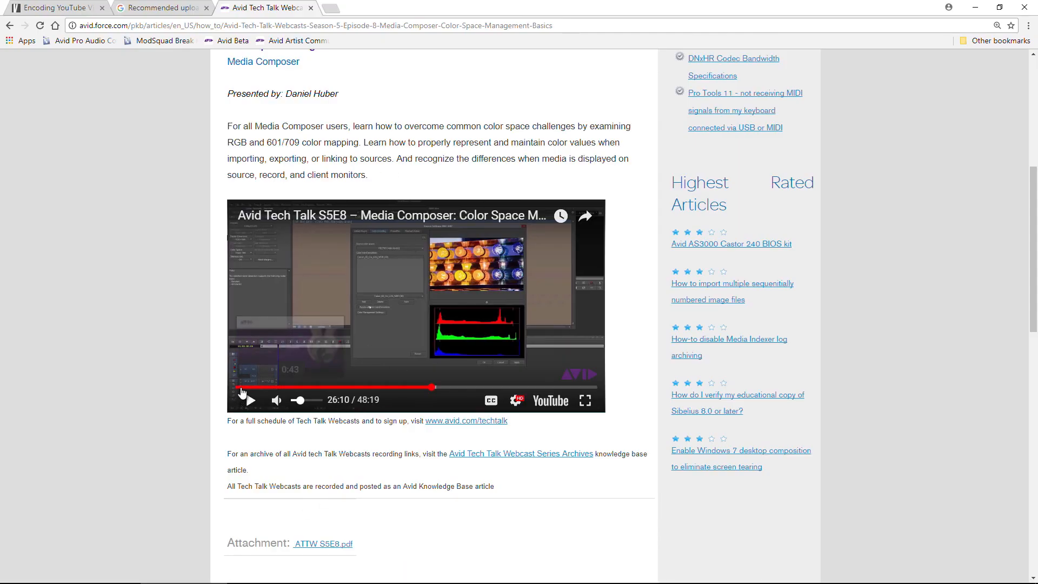
drag(433, 387, 216, 388)
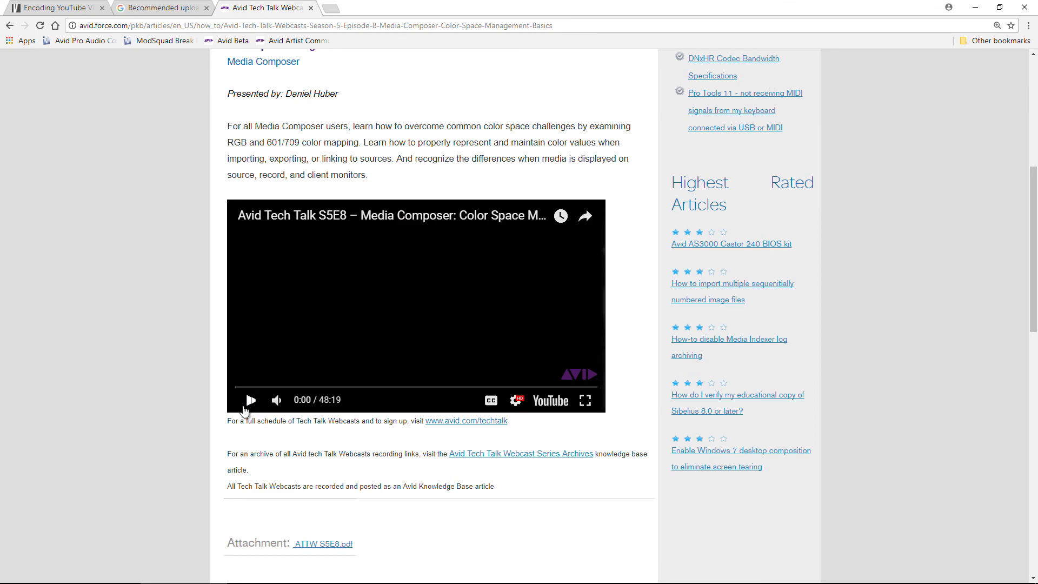
scroll(437, 244, up, 1)
scroll(371, 292, up, 2)
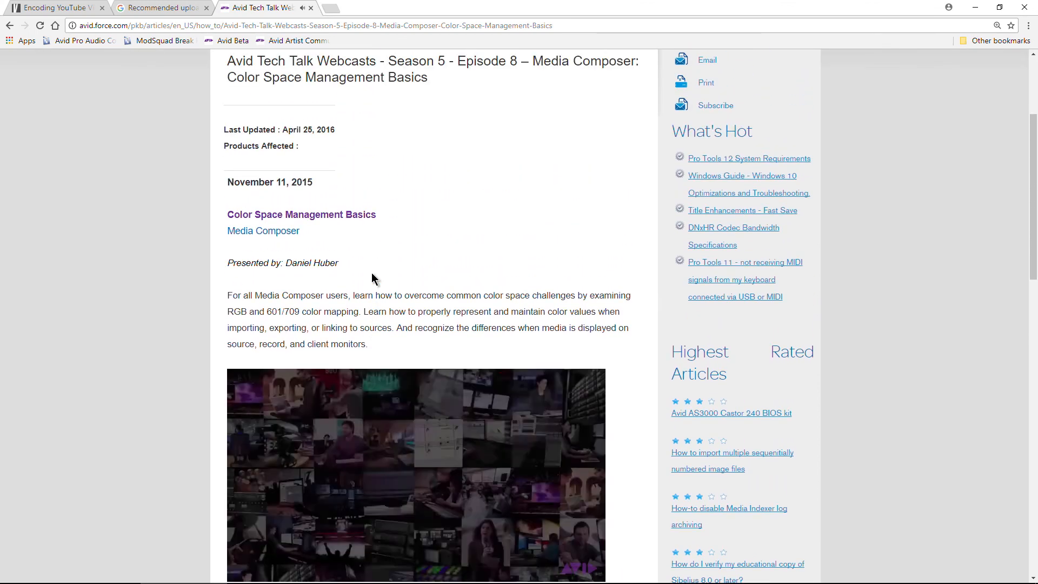
scroll(344, 230, down, 1)
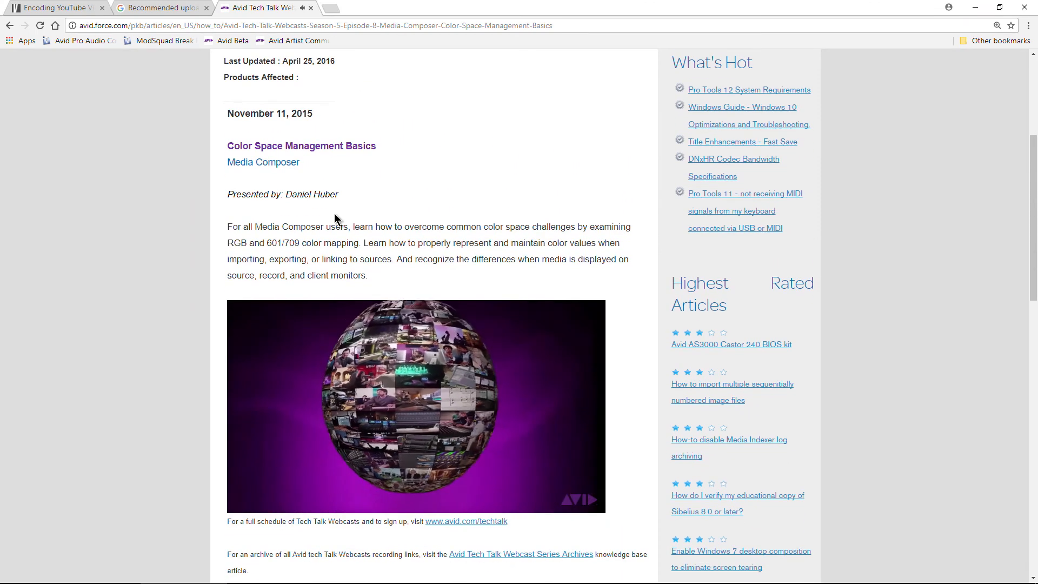
click(250, 500)
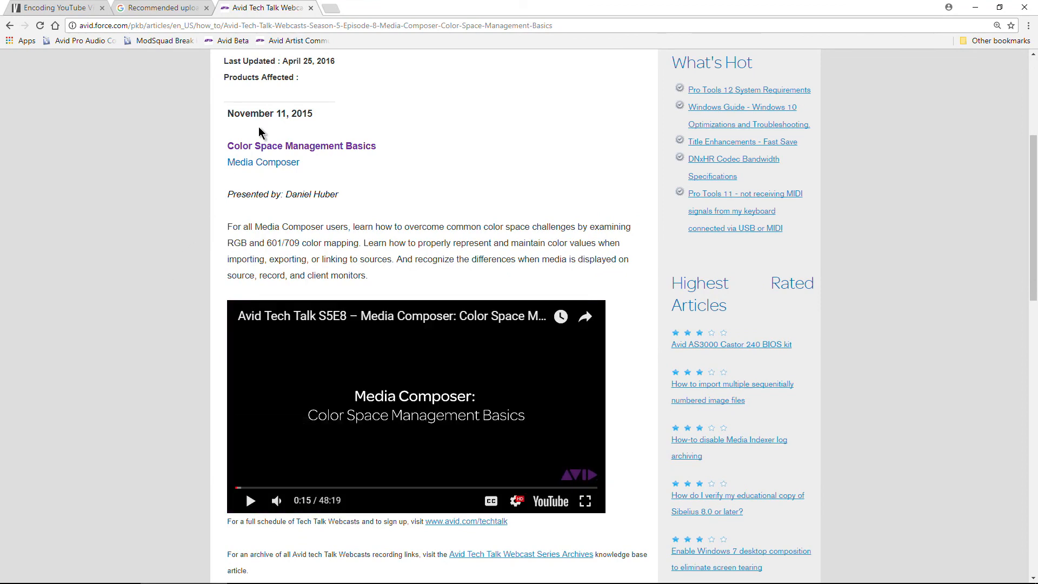
Switch to Media Composer and check the Color Space options in the project's Format settings, keeping YCbCr 709
mouse_move(534, 580)
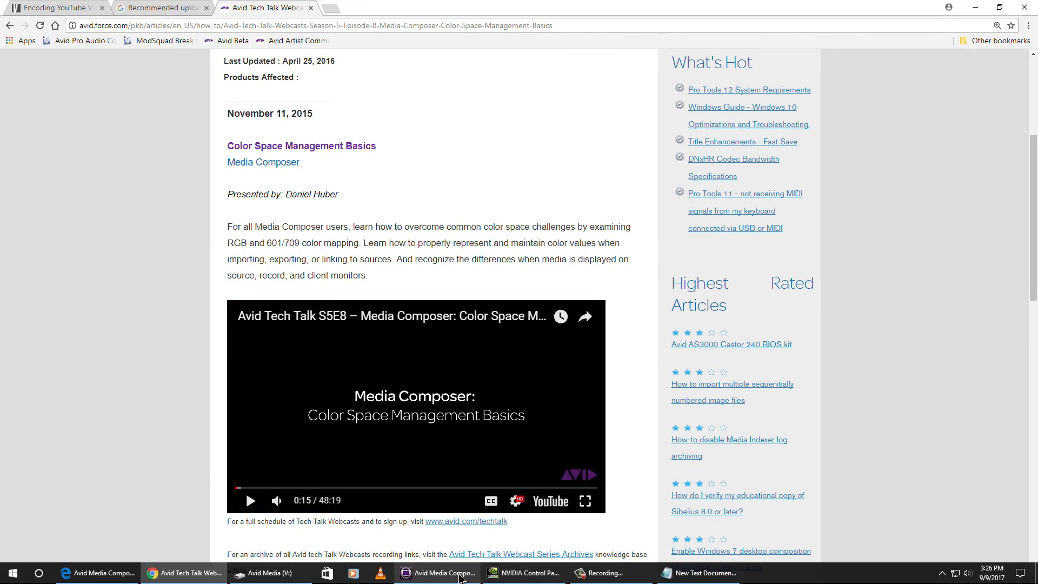
click(439, 572)
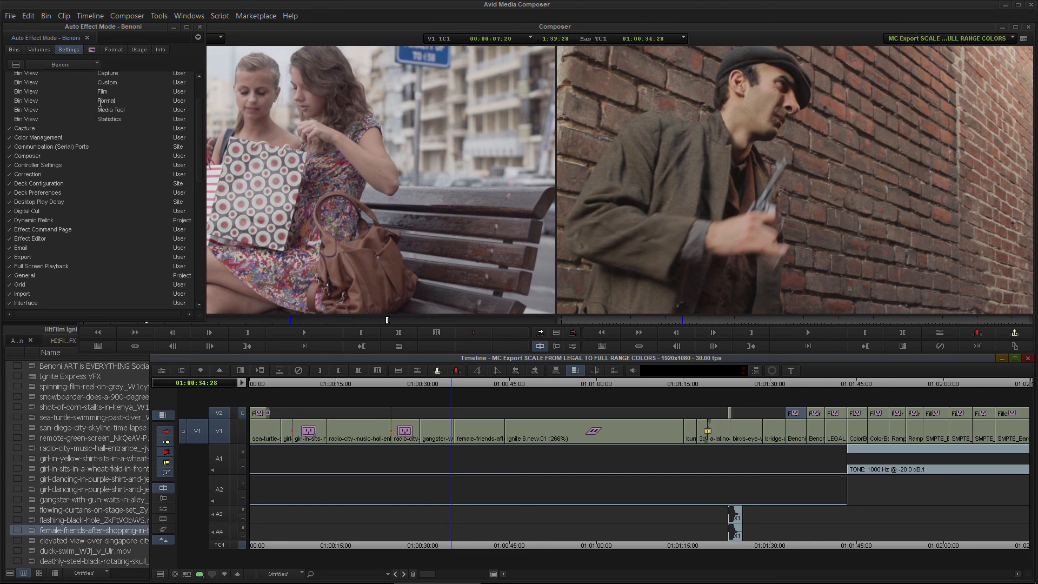
click(115, 50)
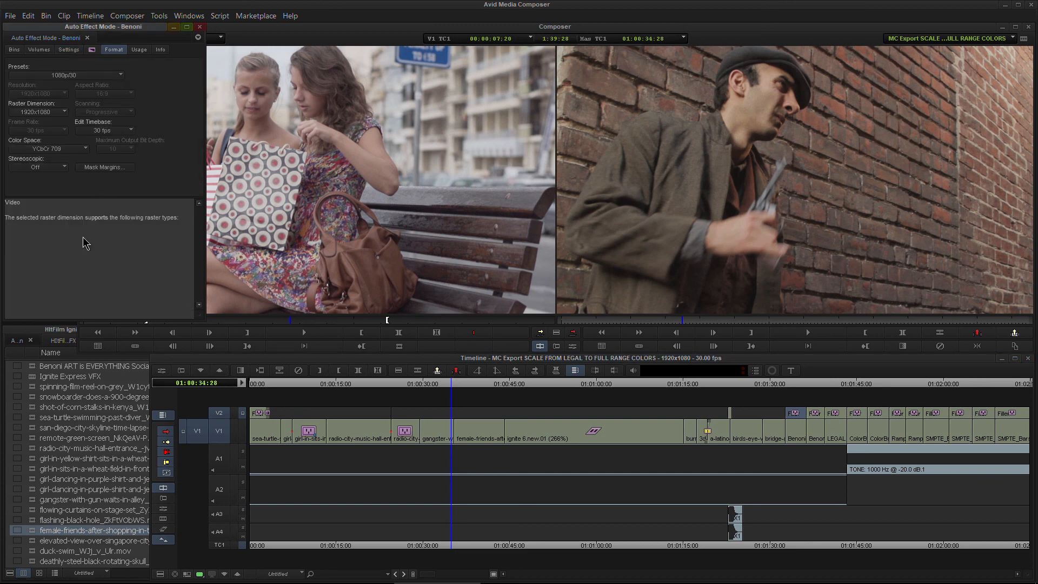
click(55, 150)
click(46, 192)
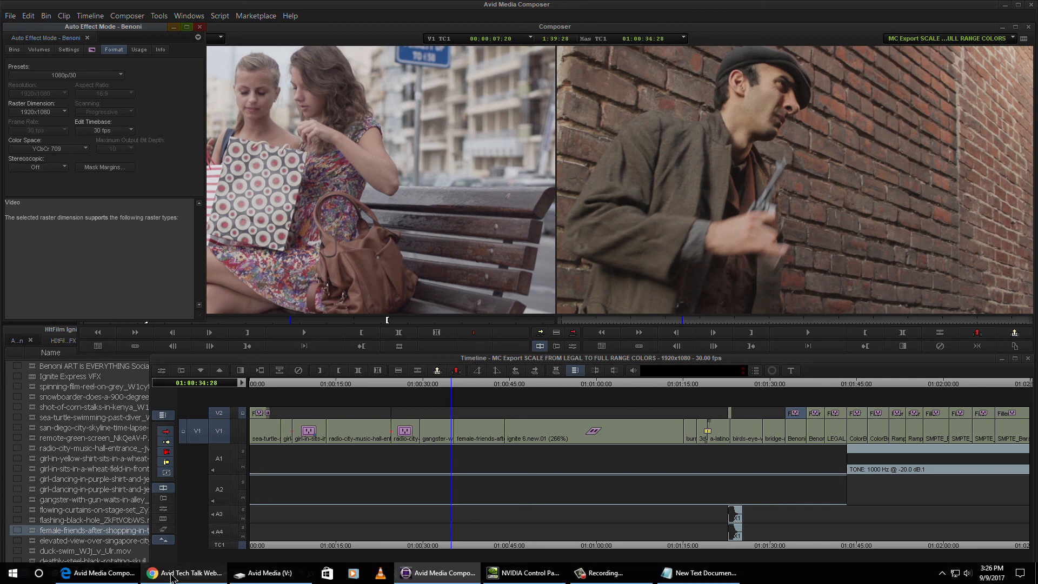
click(172, 574)
click(449, 574)
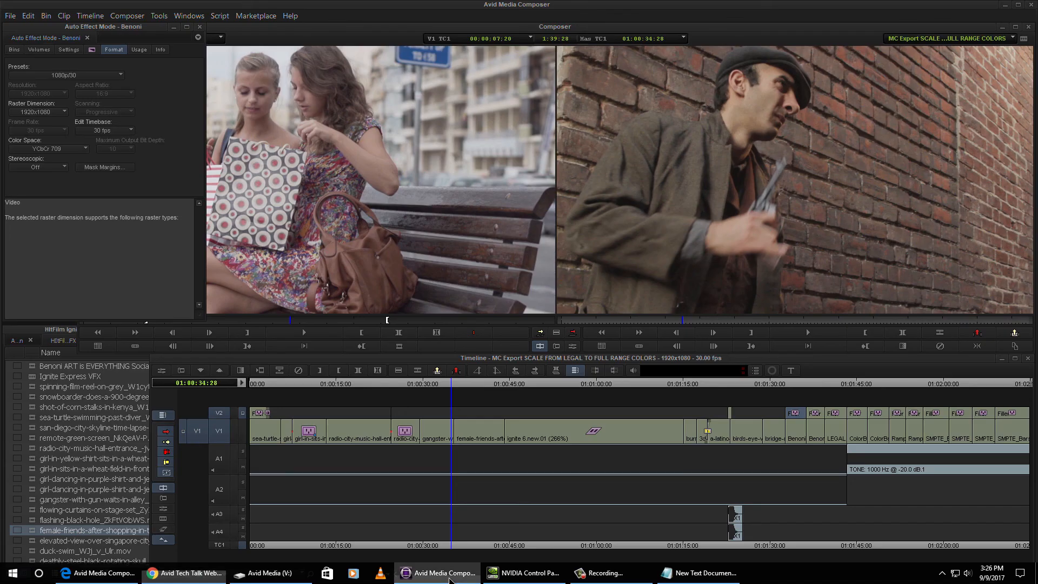
click(52, 149)
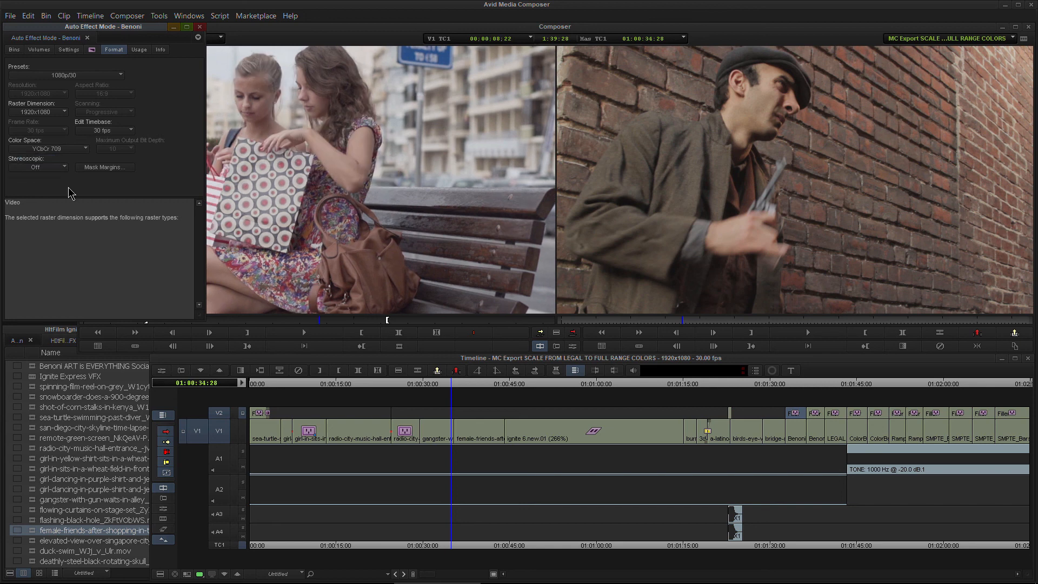
Examine the Color Levels options in the Import settings and close them without changes
click(63, 50)
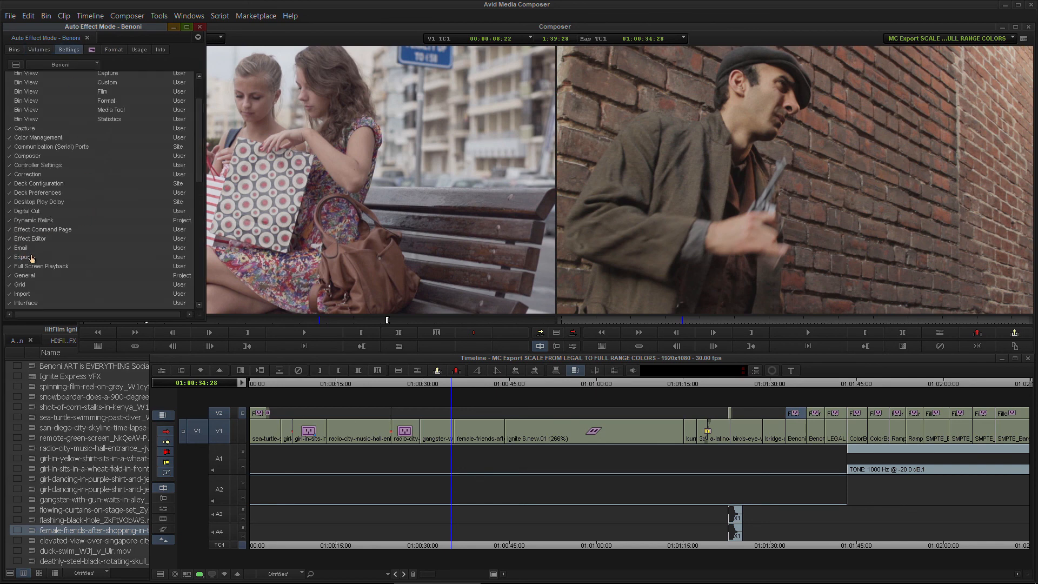
double_click(24, 294)
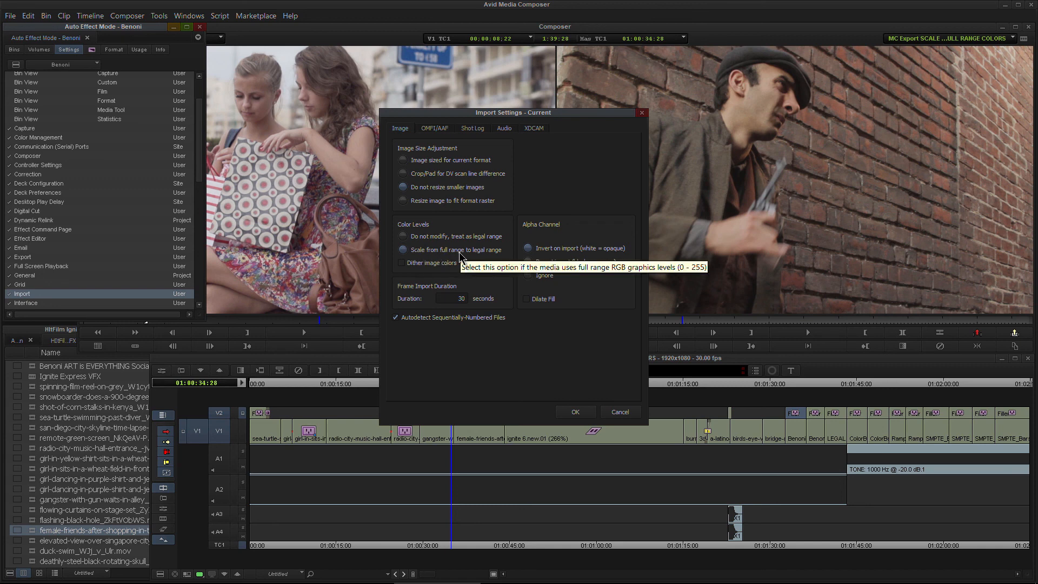
click(619, 413)
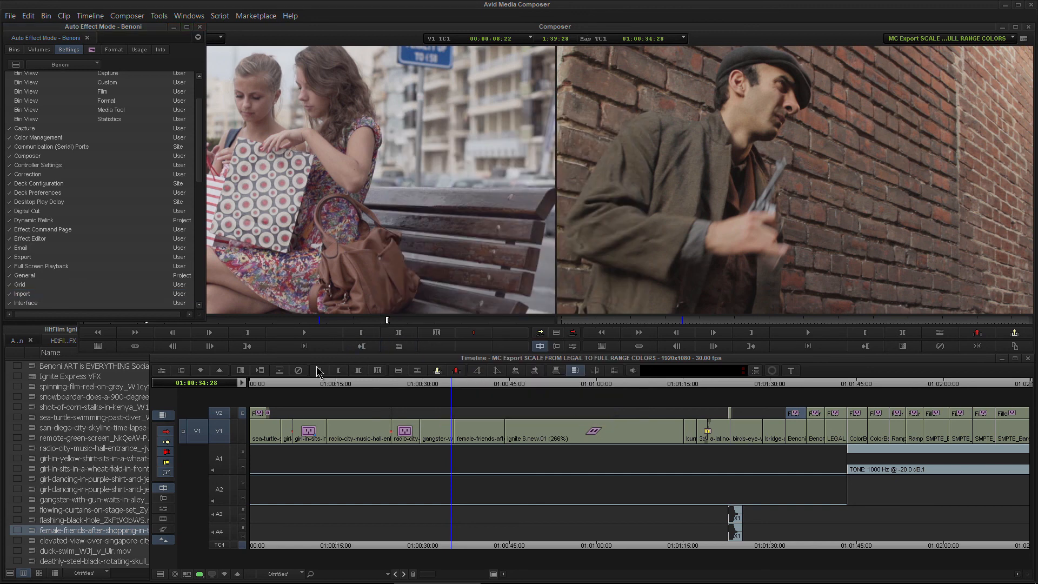
Look at the aerial cowboys clip in the STOCK FOOTAGE folder, and reopen the Import settings, keeping Scale from full range to legal range
click(302, 573)
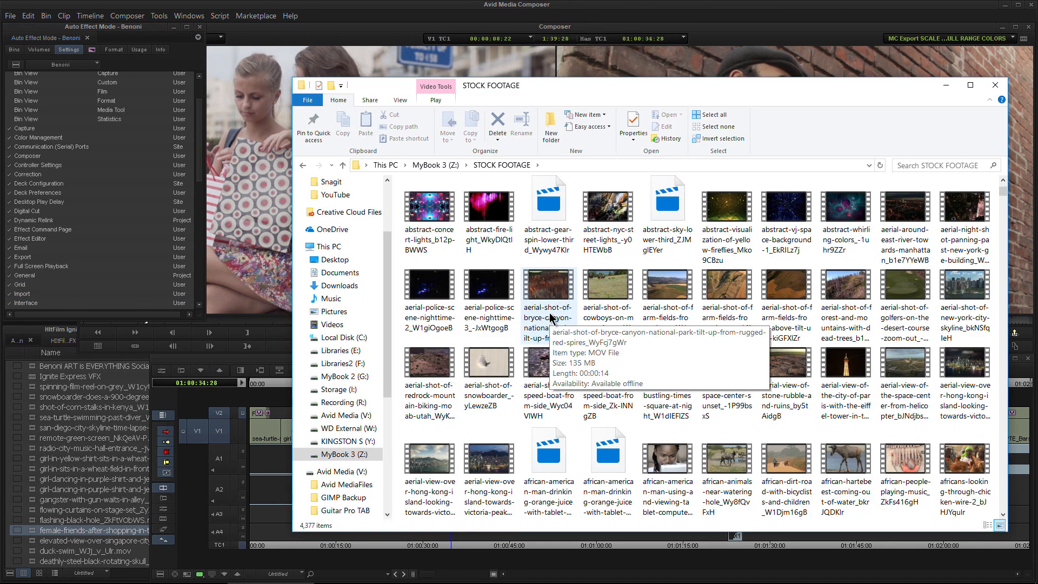
click(612, 276)
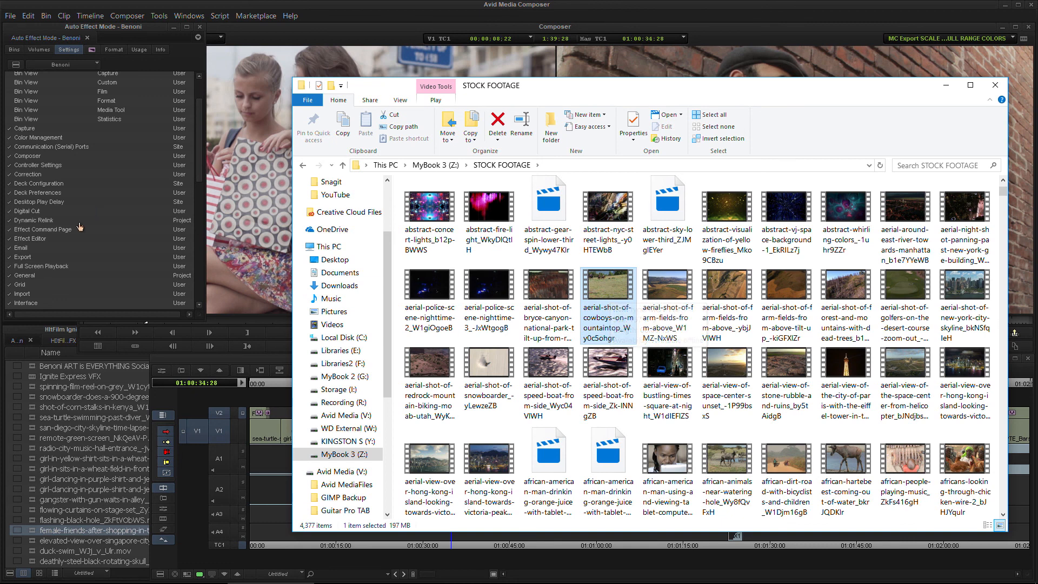
double_click(21, 295)
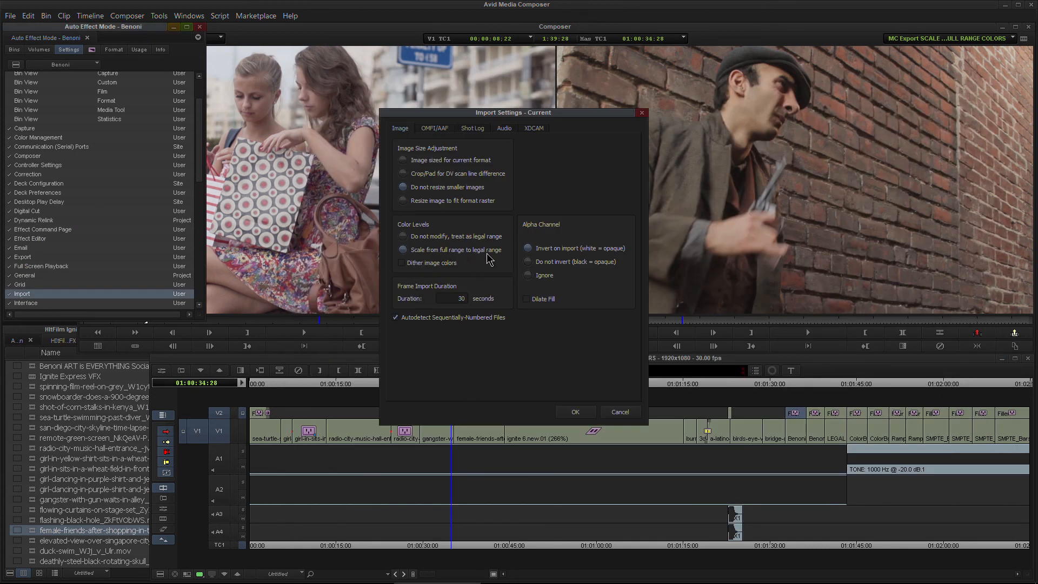
click(575, 412)
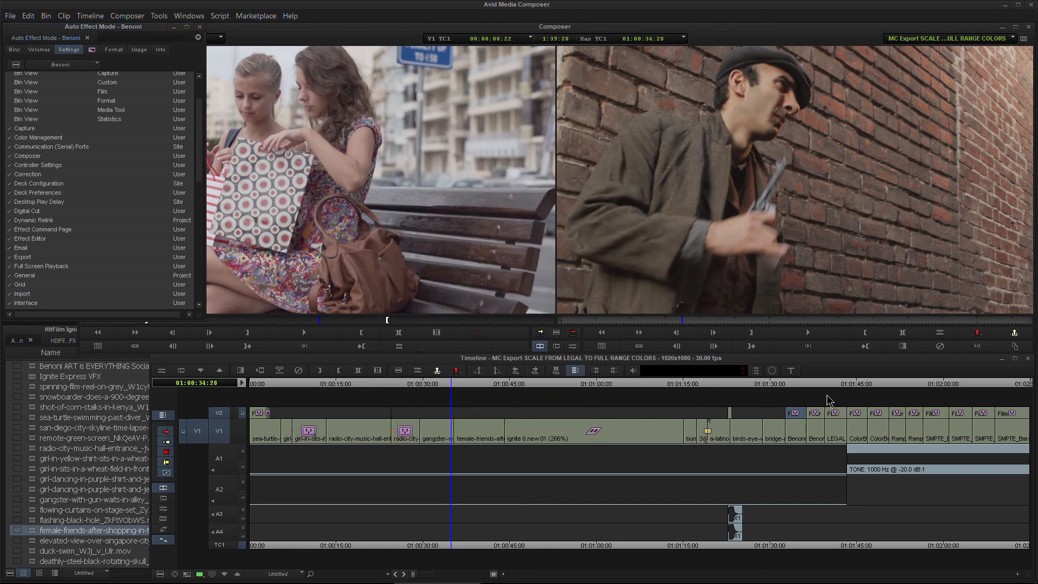
Park the playhead at 01:01:41:16 on the Legal Source Import Scale TO Legal clip and activate the source monitor
click(832, 382)
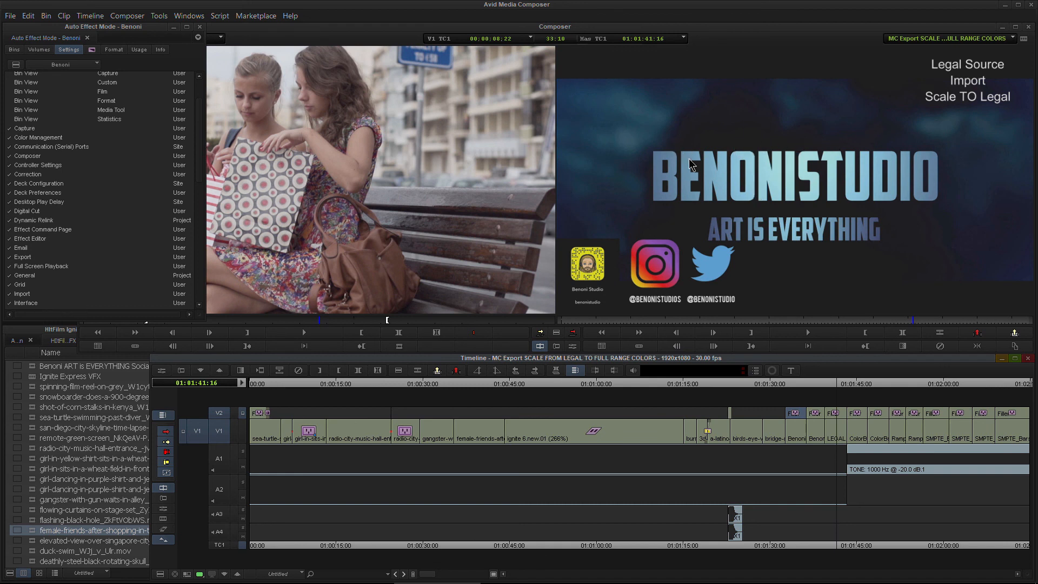
click(351, 196)
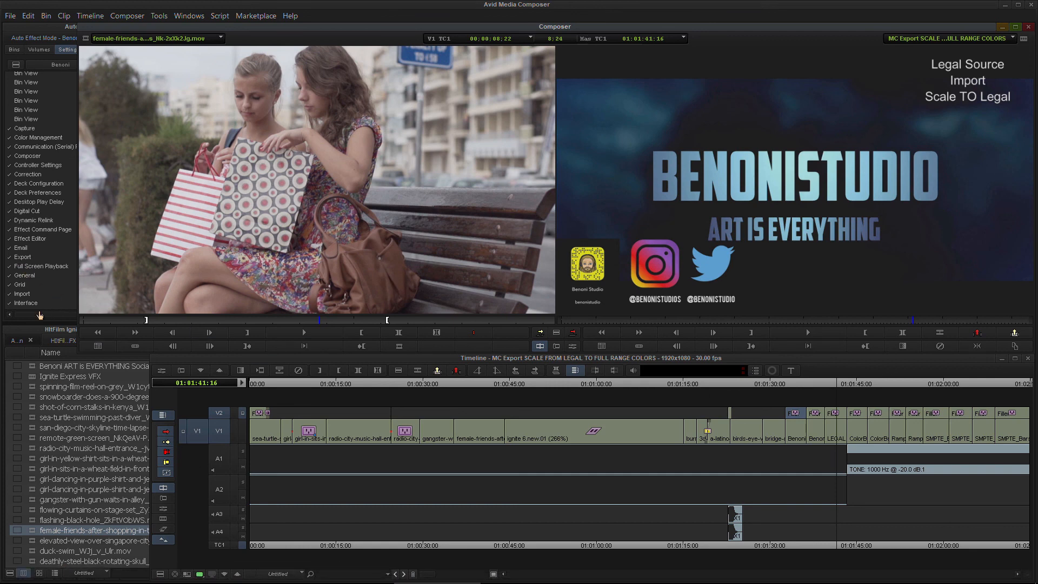
Compare the import Color Levels choices Do not modify, treat as legal range and Scale from full range to legal range, and discard the changes
double_click(20, 295)
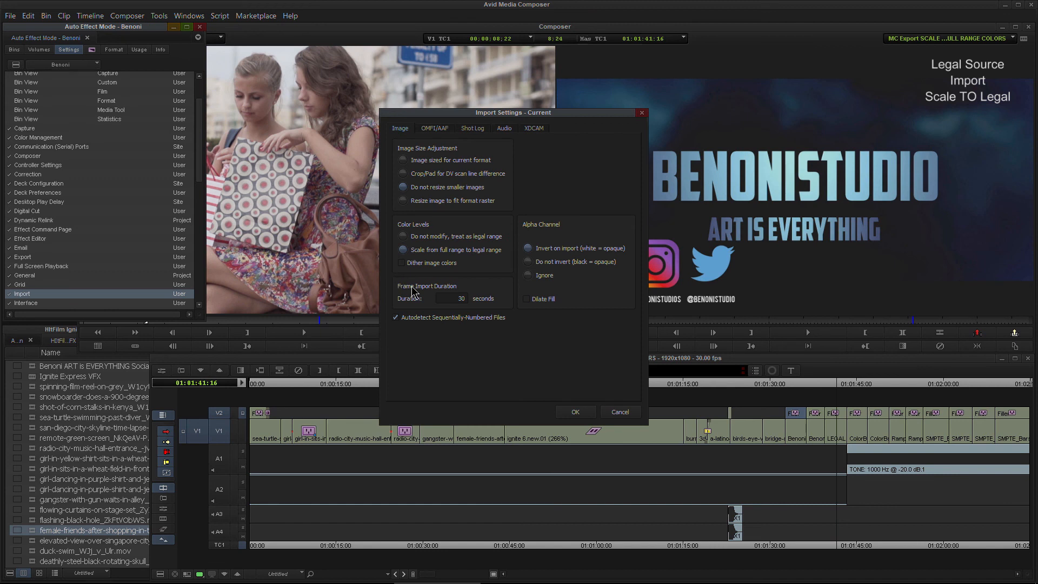
click(402, 236)
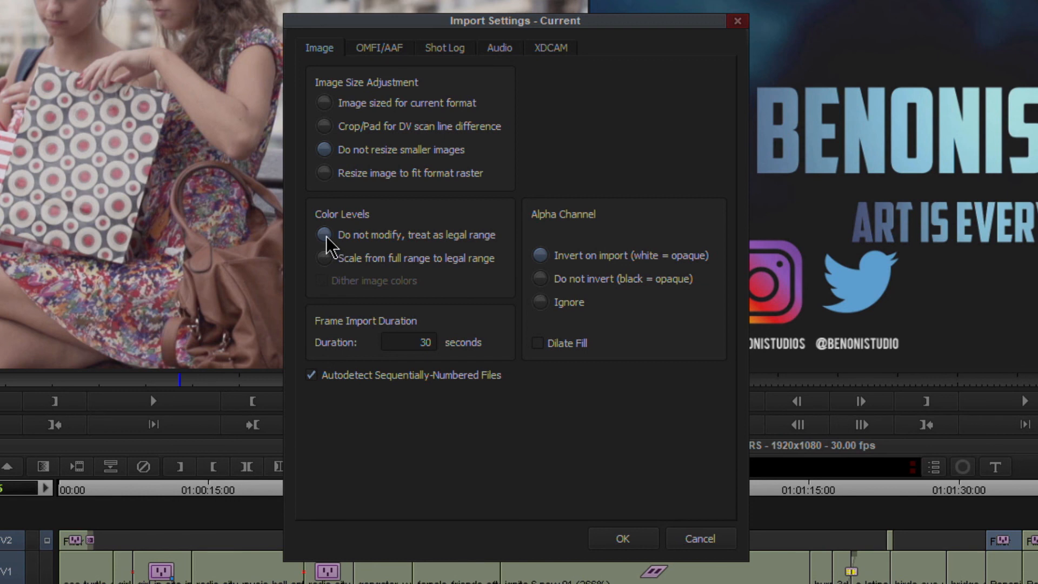
click(327, 259)
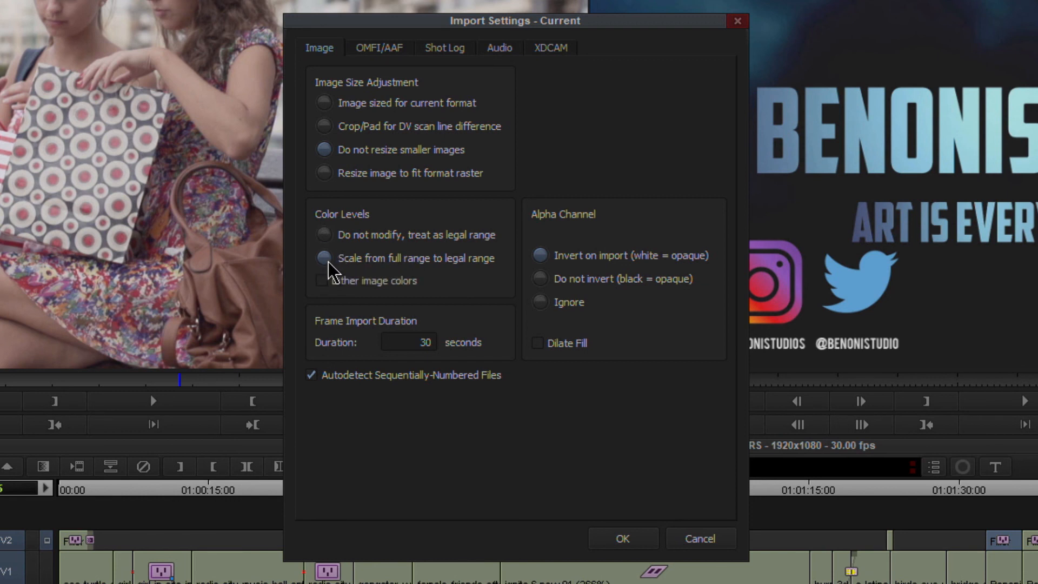
click(325, 236)
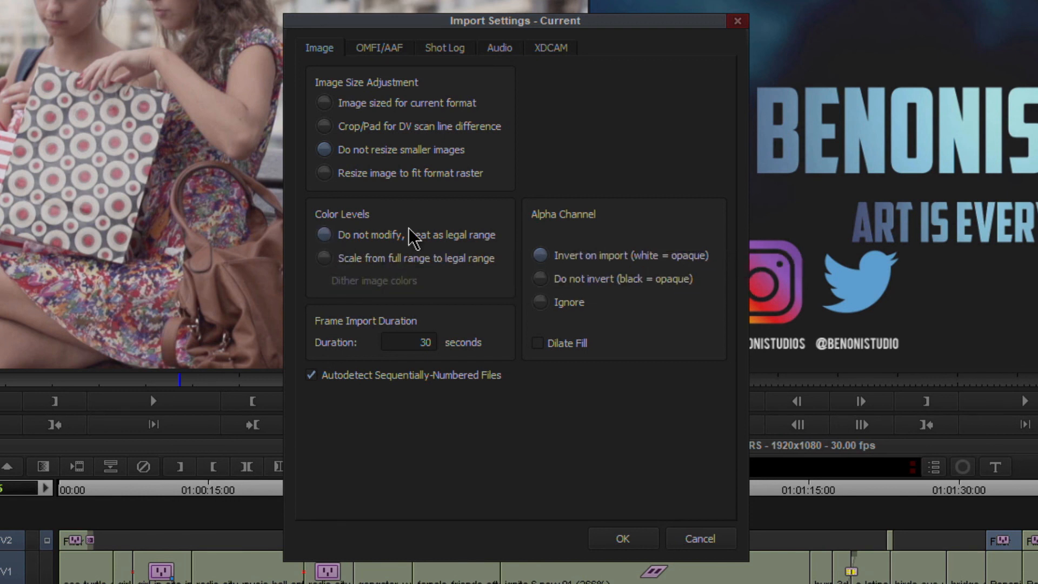
click(697, 539)
Bring up the record monitor's Display Color Space choices and dismiss them without changing the option
right_click(985, 14)
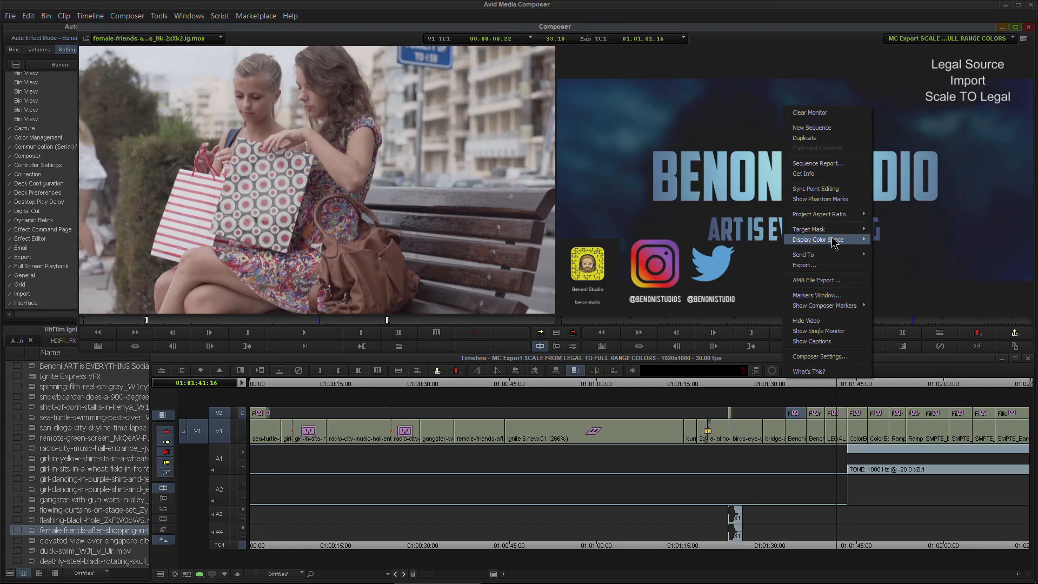
click(721, 232)
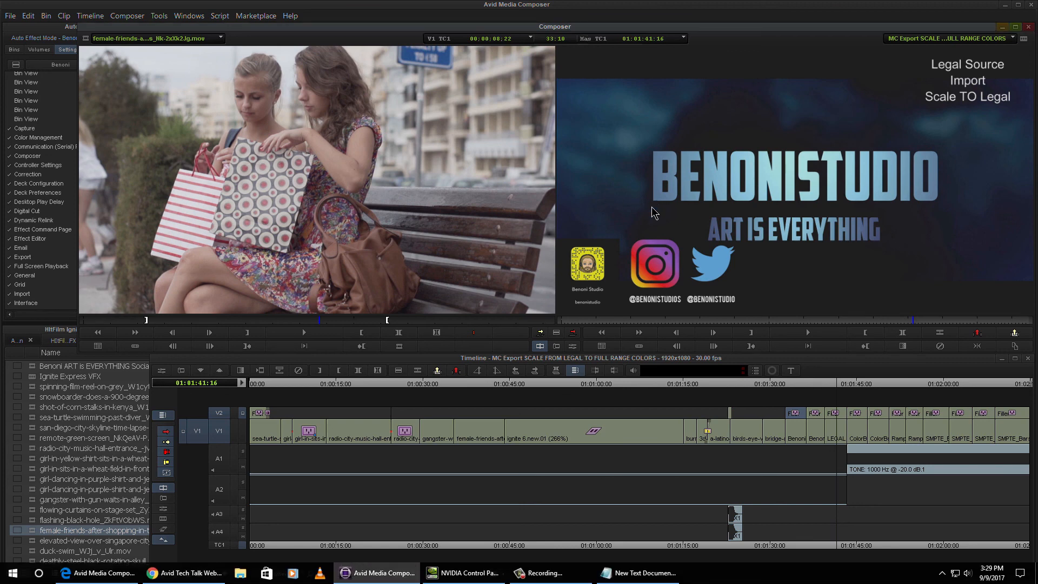
Compare the Legal Source clip with the preceding Scale TO Legal clip in the timeline, parking the playhead at 01:01:38:25
click(765, 385)
drag(687, 394, 837, 388)
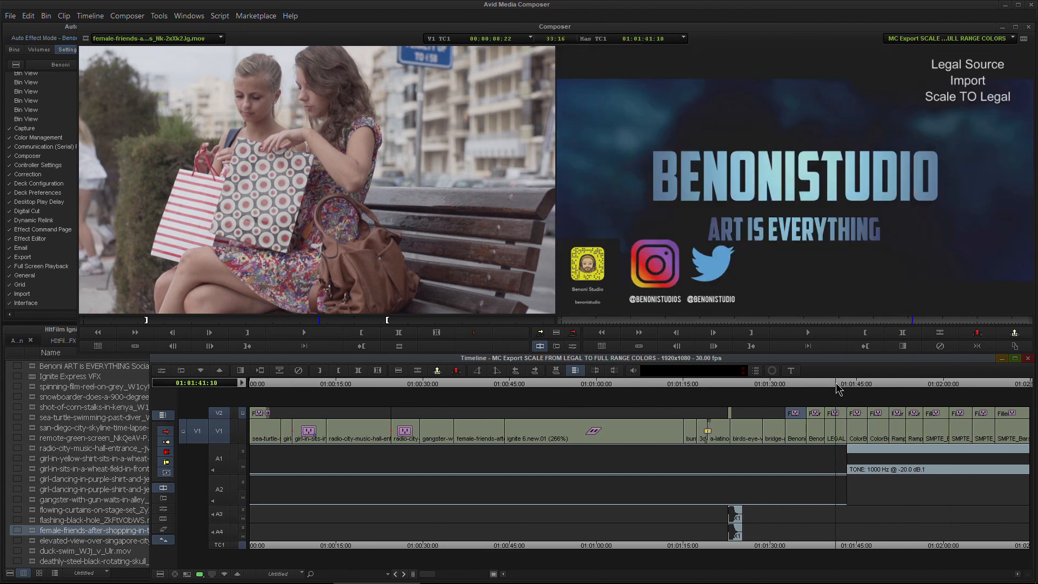
drag(837, 389, 822, 390)
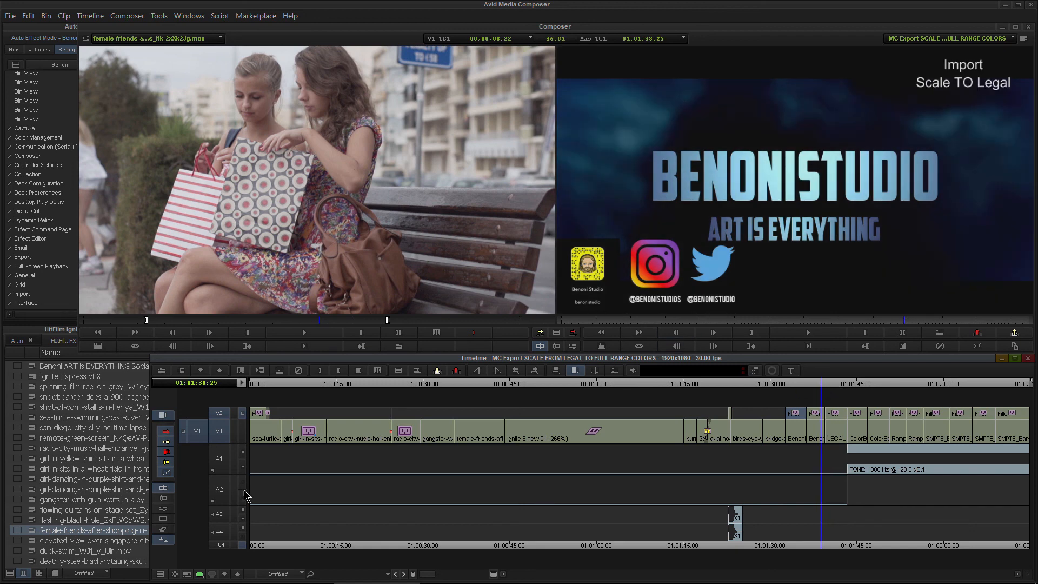
Switch to NVIDIA Control Panel, examine the Dynamic range option under Adjust video color settings, and put the window away
mouse_move(259, 578)
click(463, 573)
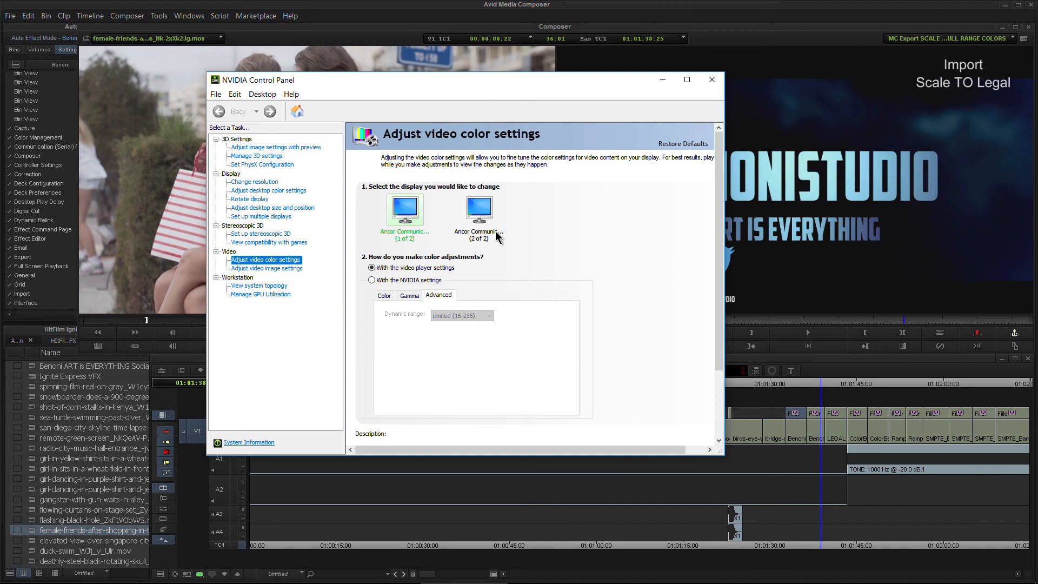
mouse_move(460, 84)
mouse_down()
mouse_move(475, 80)
mouse_move(467, 79)
mouse_up()
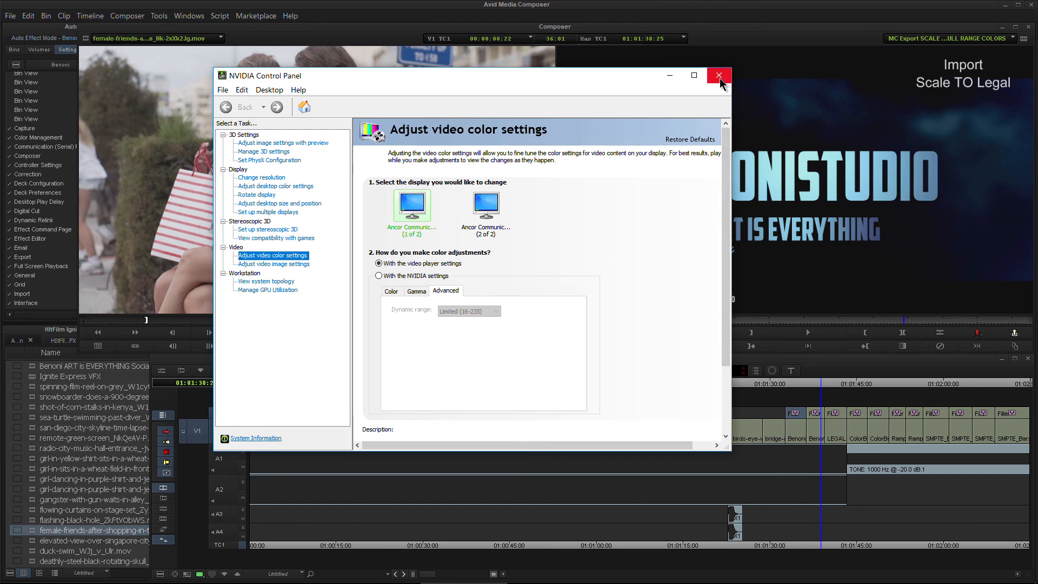
click(670, 76)
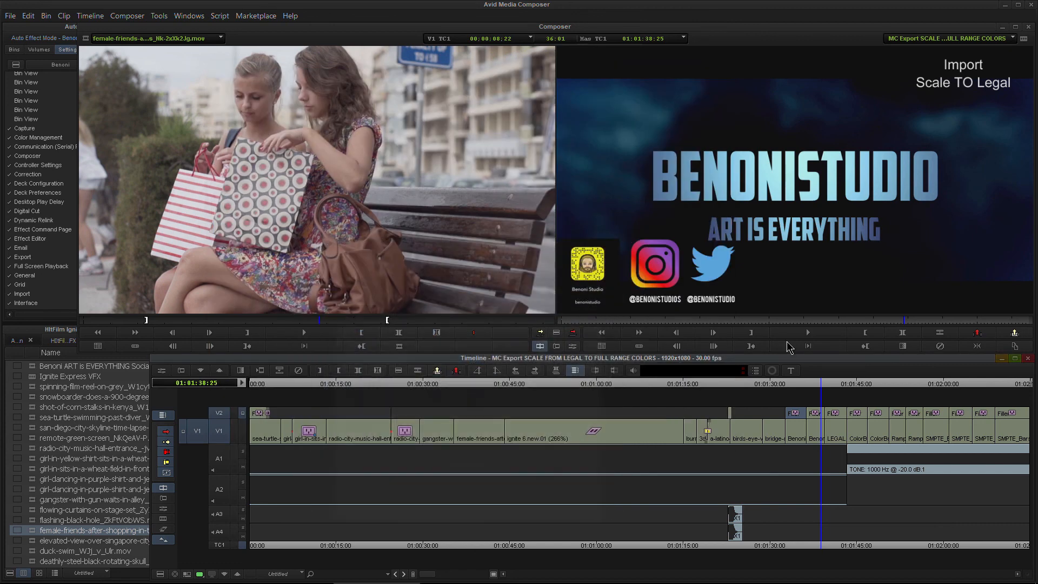
Set the record monitor's Display Color Space to REC709 [full range] and compare the Scale TO Legal clip with the Legal Source clip
click(838, 321)
click(838, 386)
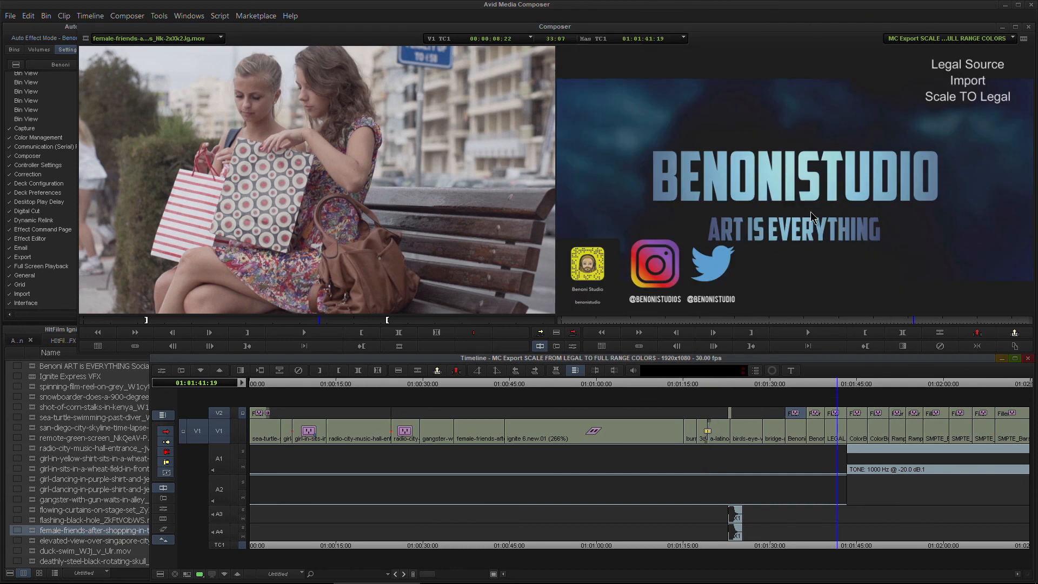
click(817, 385)
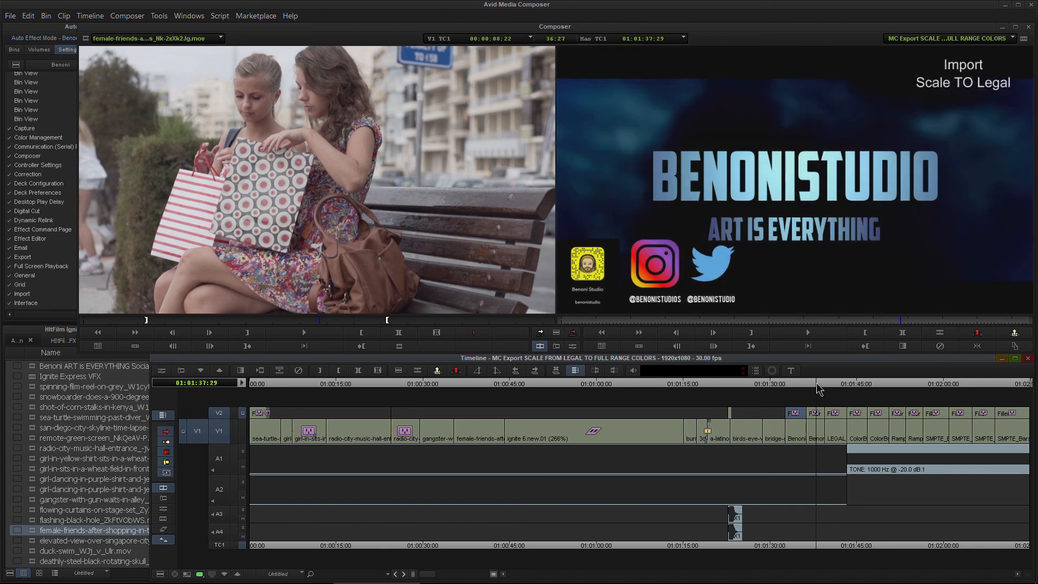
right_click(763, 202)
mouse_move(814, 334)
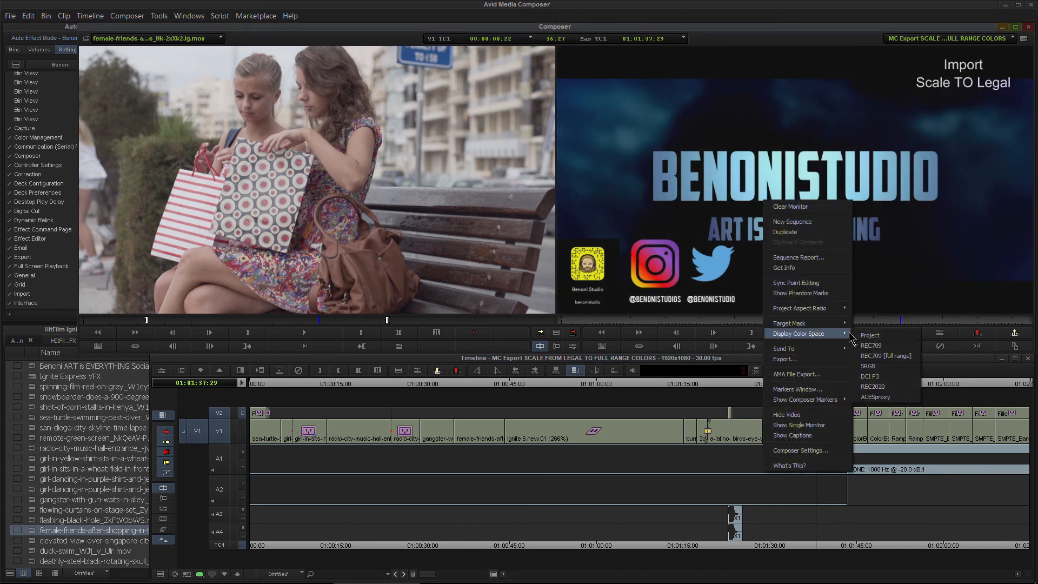
click(881, 356)
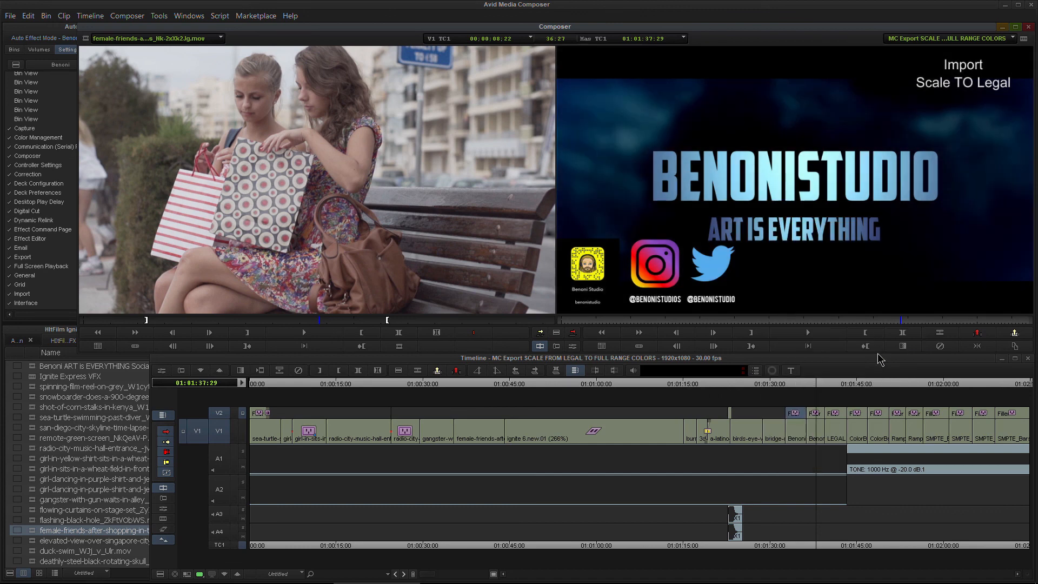
click(835, 386)
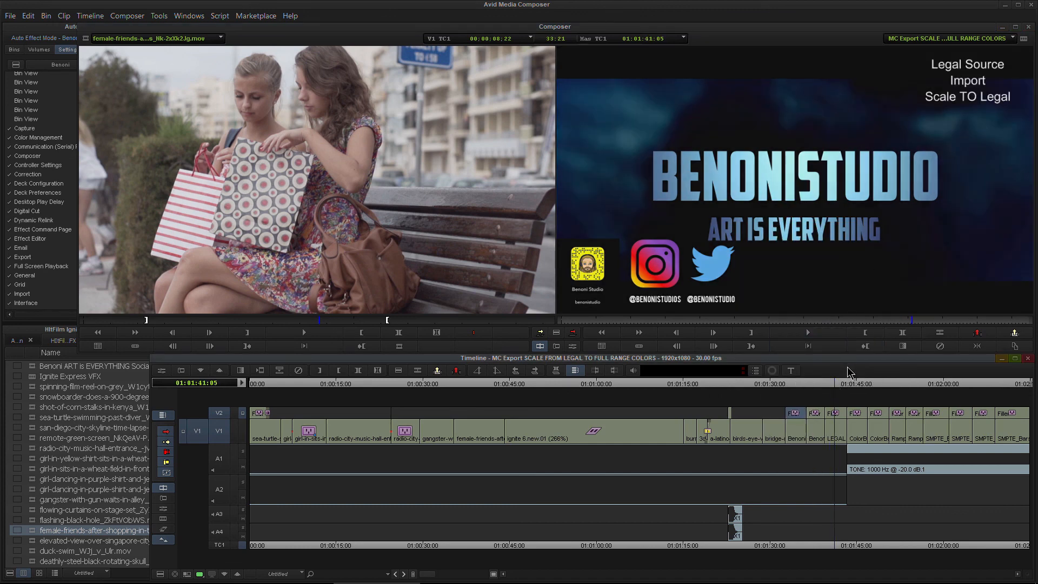
click(836, 388)
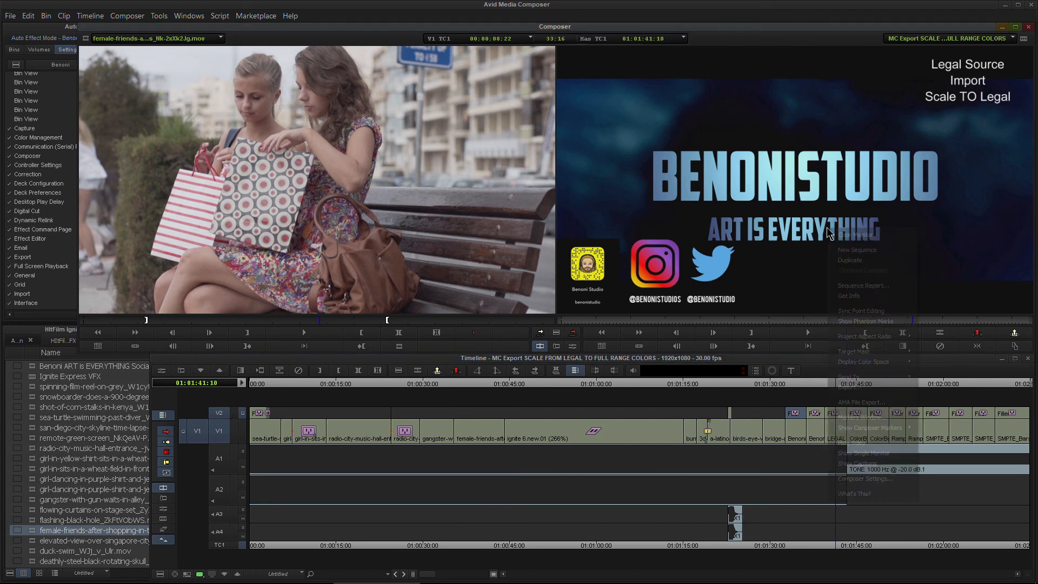
Set the record monitor's Display Color Space to REC709
right_click(830, 229)
mouse_move(900, 363)
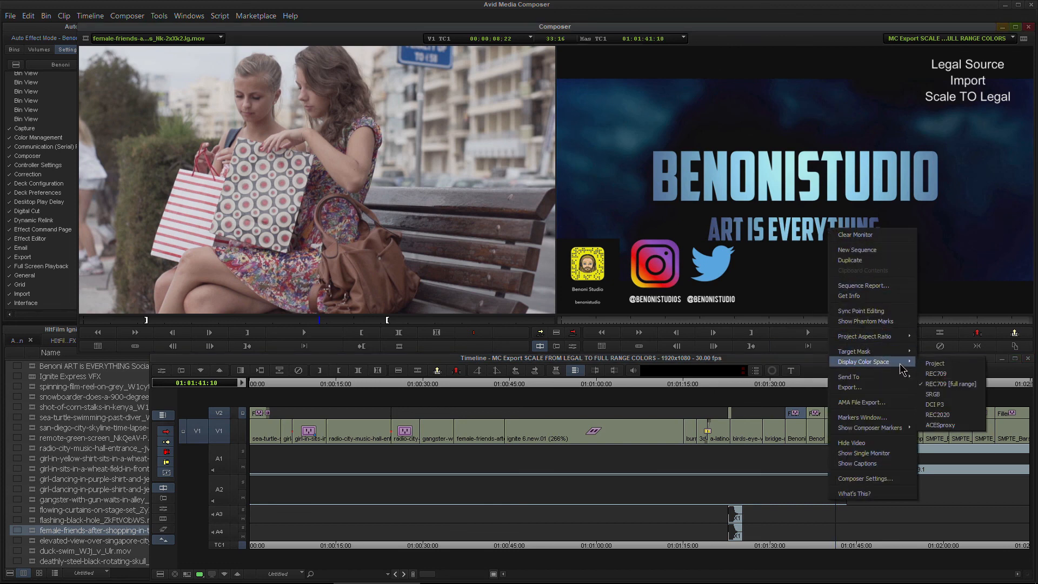
click(941, 373)
Scrub to 01:01:39:28 on the Legal Source clip and switch to NVIDIA Control Panel
mouse_move(839, 385)
mouse_down()
mouse_move(816, 385)
mouse_move(834, 385)
mouse_up()
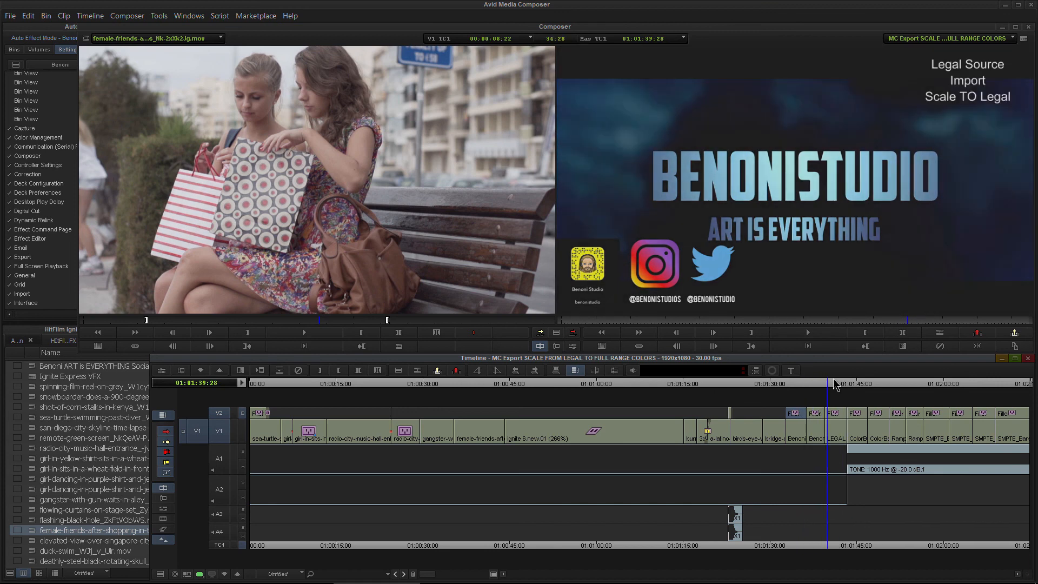
mouse_move(419, 577)
click(463, 573)
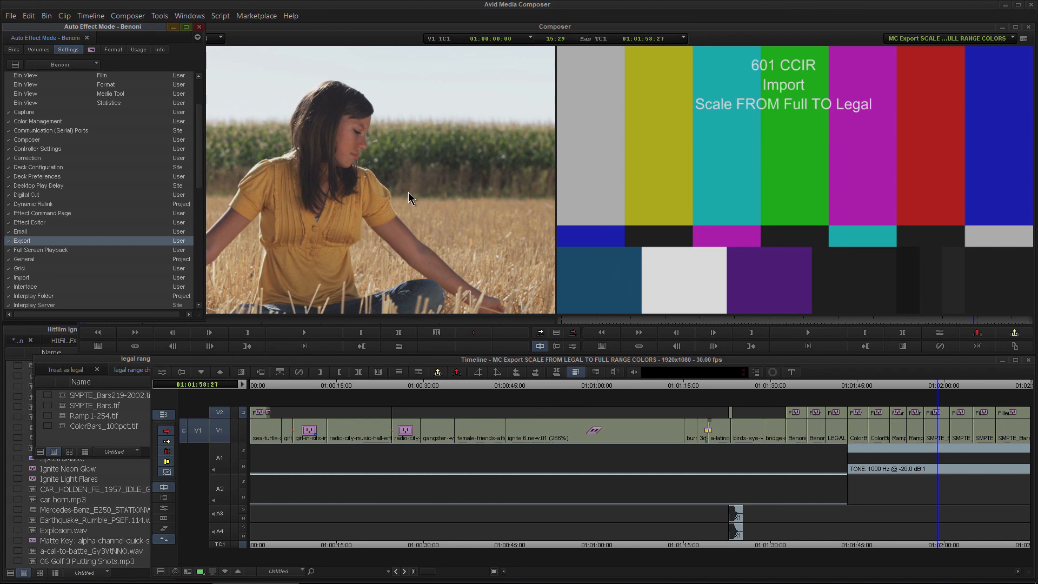
Examine the source monitor's Display Color Space choices for the girl-in-wheat-field clip and dismiss them without changing the option
click(113, 50)
click(66, 52)
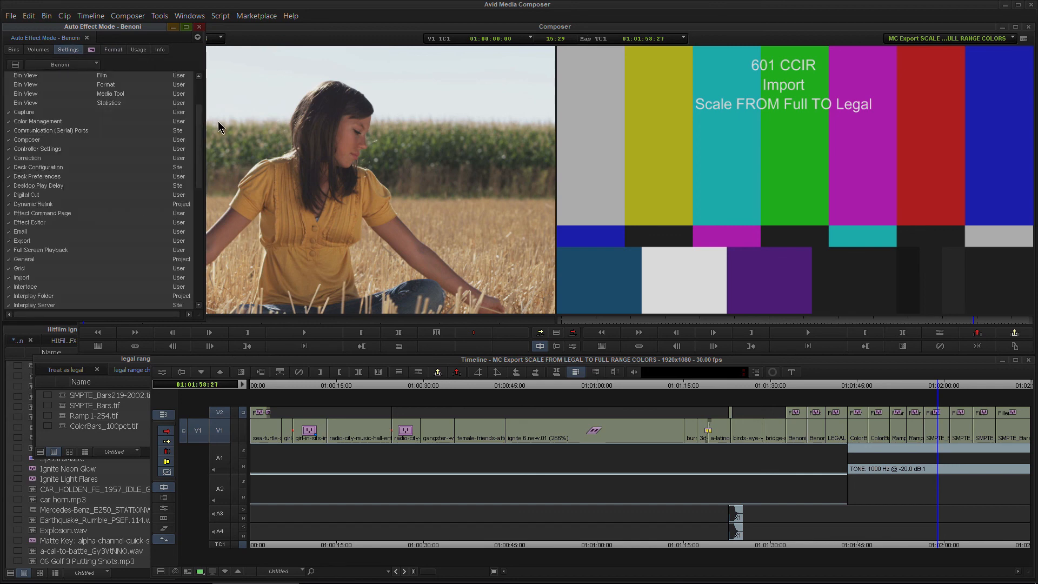
right_click(403, 205)
mouse_move(464, 370)
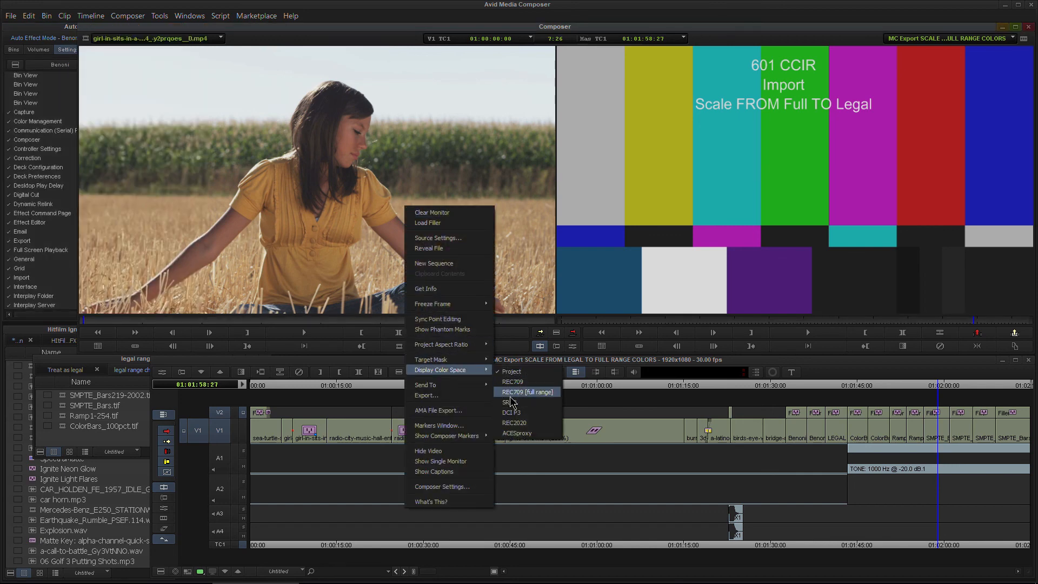
click(524, 199)
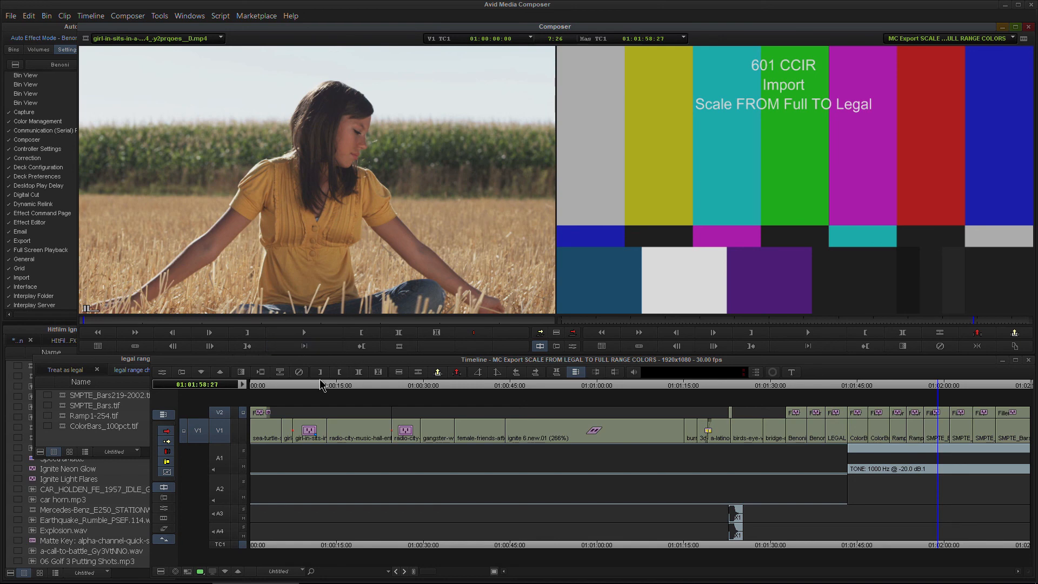
Open the Import settings, and read the Color Space Management Basics article in the Avid Knowledge Base down to its webcast video
drag(226, 317, 200, 309)
double_click(32, 278)
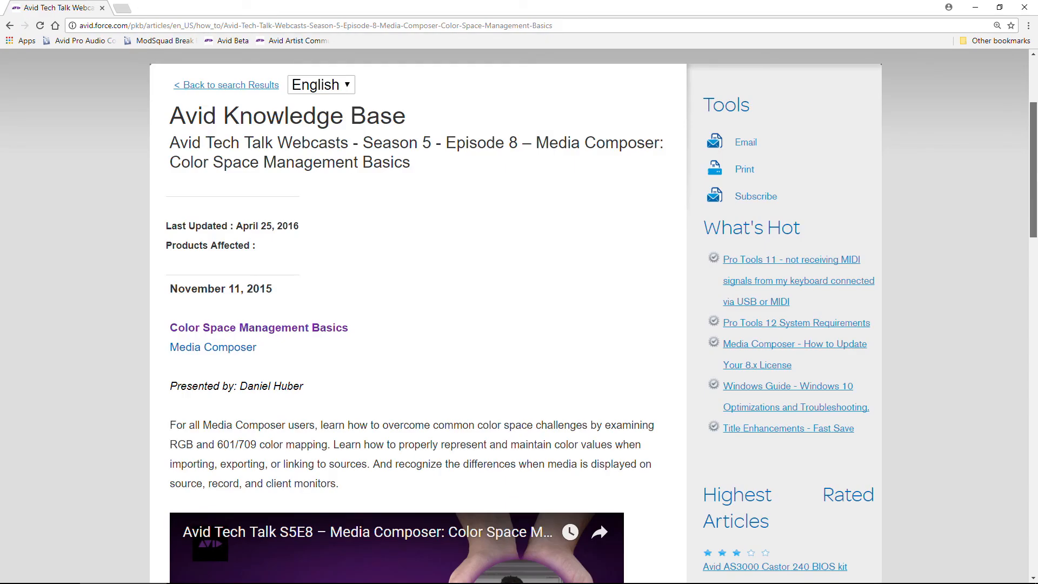
scroll(518, 313, down, 5)
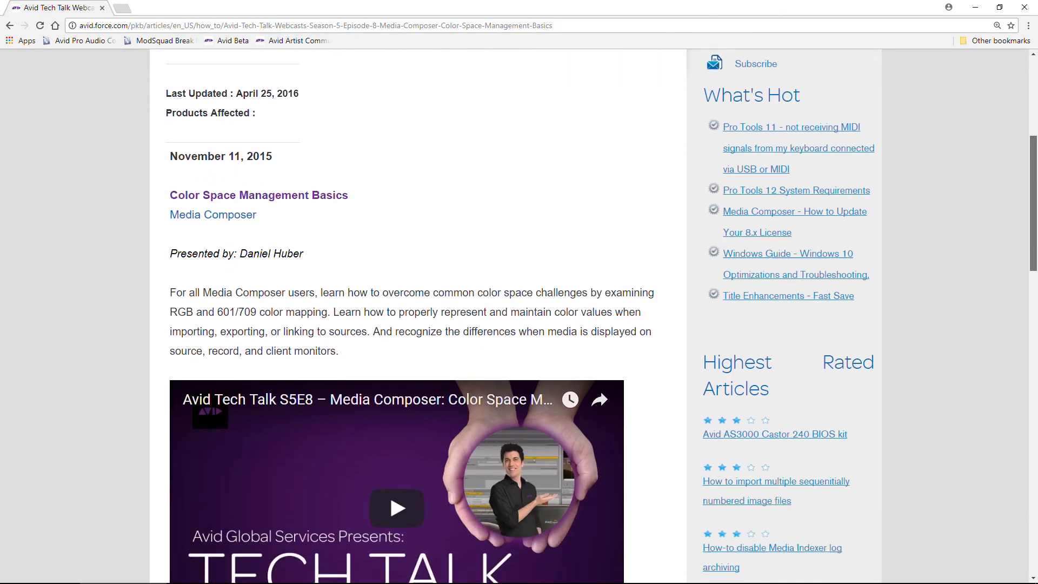
scroll(519, 313, down, 2)
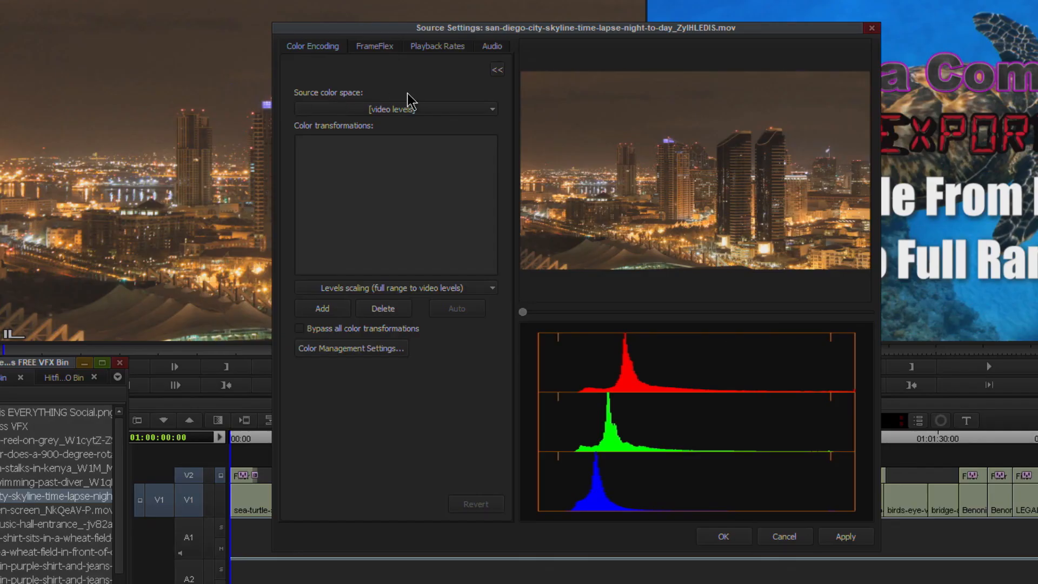
Review the source color space choices for the San Diego skyline clip and add the Levels scaling (full range to video levels) transformation
click(445, 110)
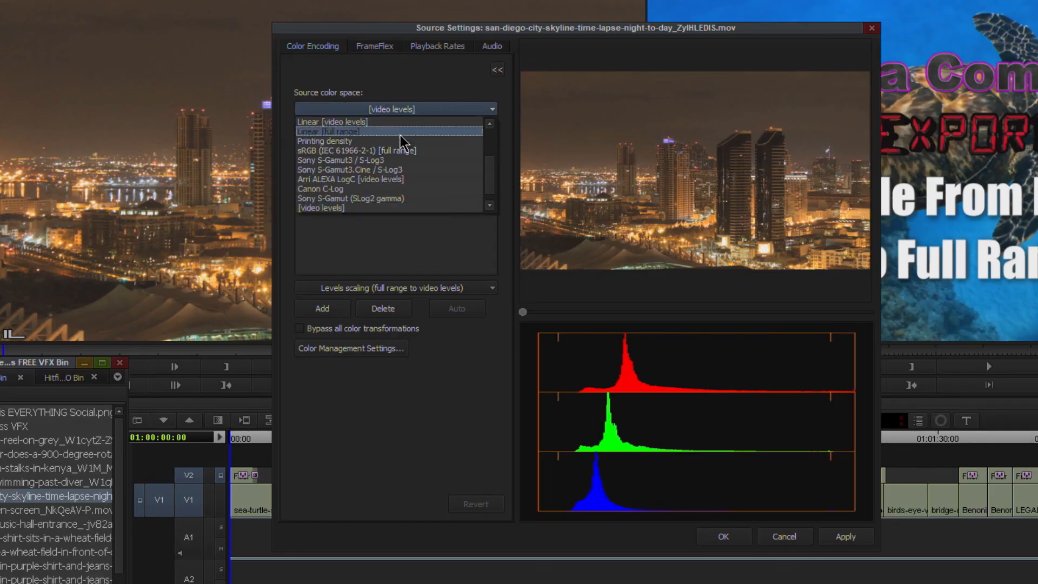
click(391, 75)
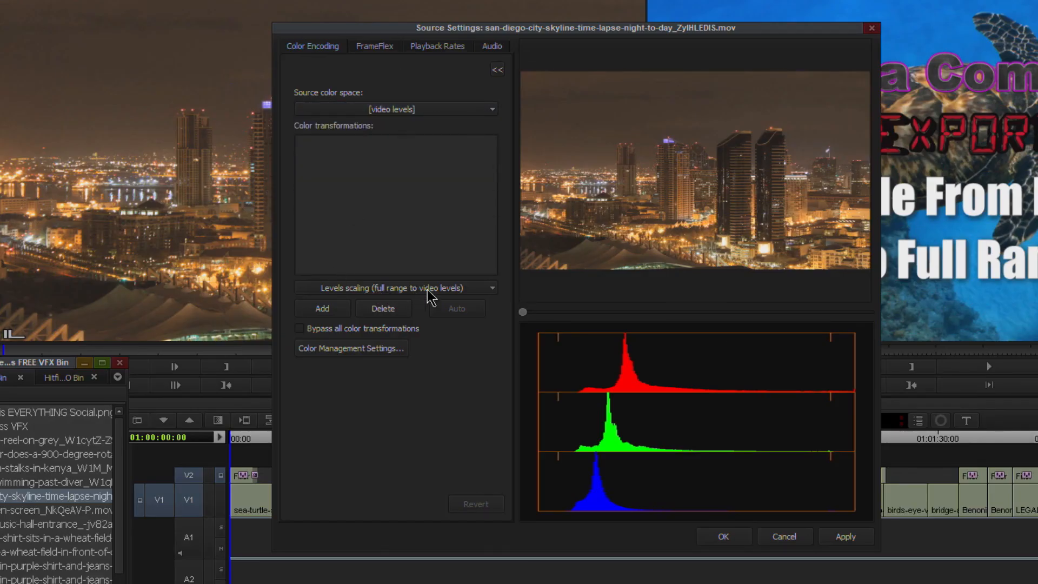
click(454, 290)
click(389, 213)
click(322, 308)
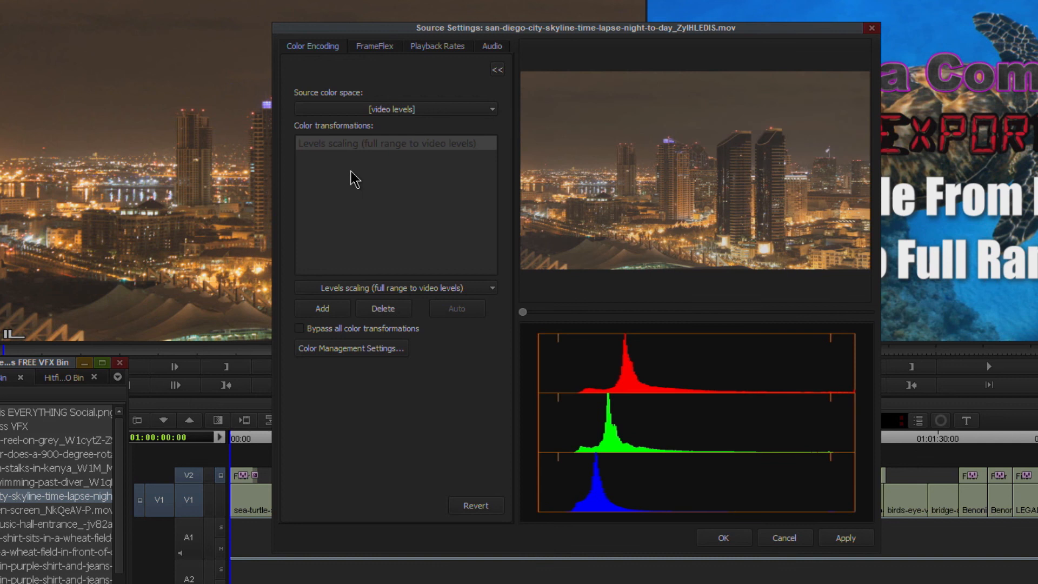
Replace the San Diego skyline clip's color transformation with Levels scaling (video levels to full range)
click(334, 291)
click(352, 306)
click(383, 308)
click(331, 291)
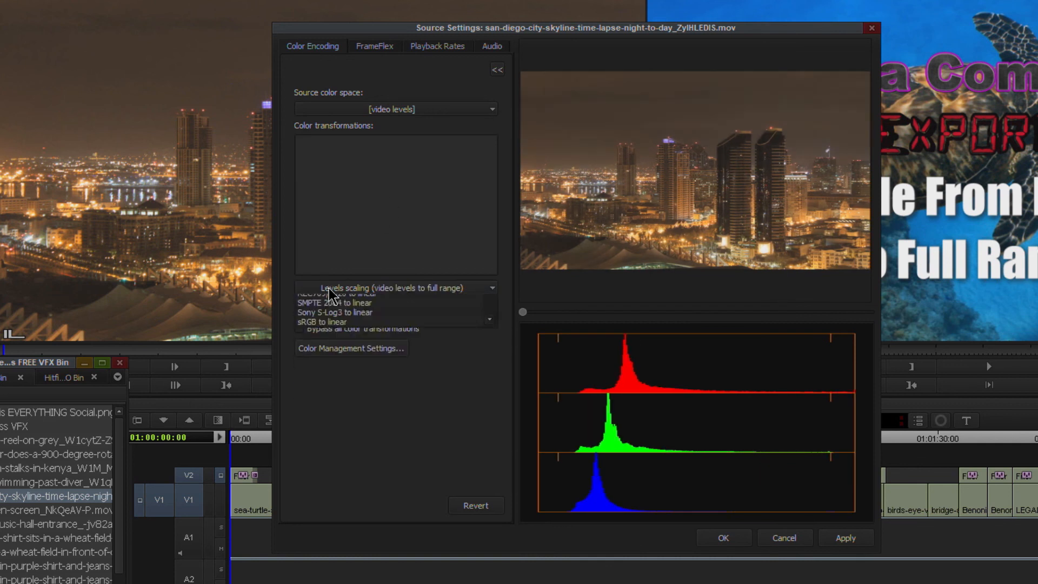
click(334, 301)
click(339, 308)
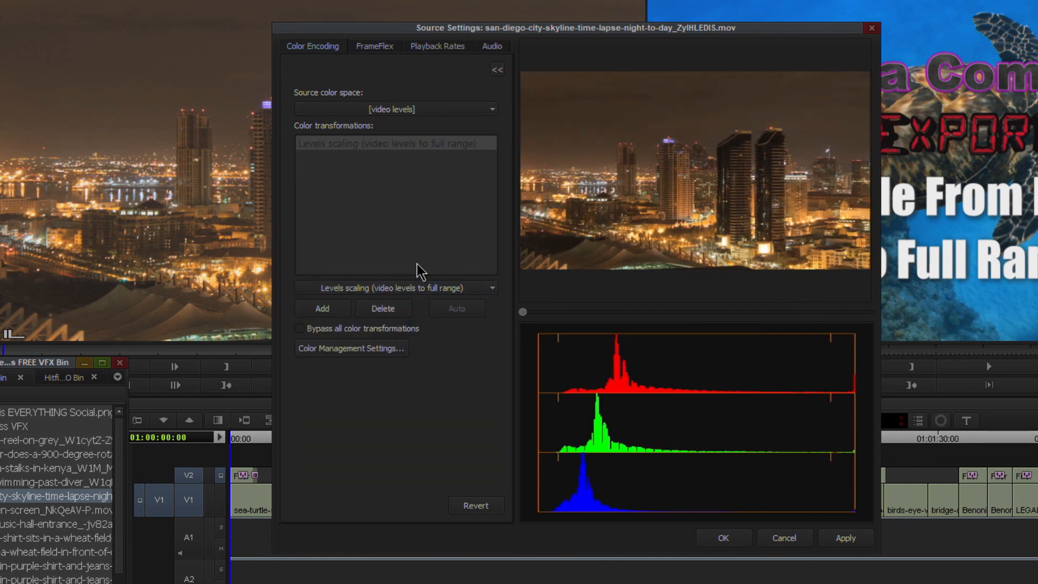